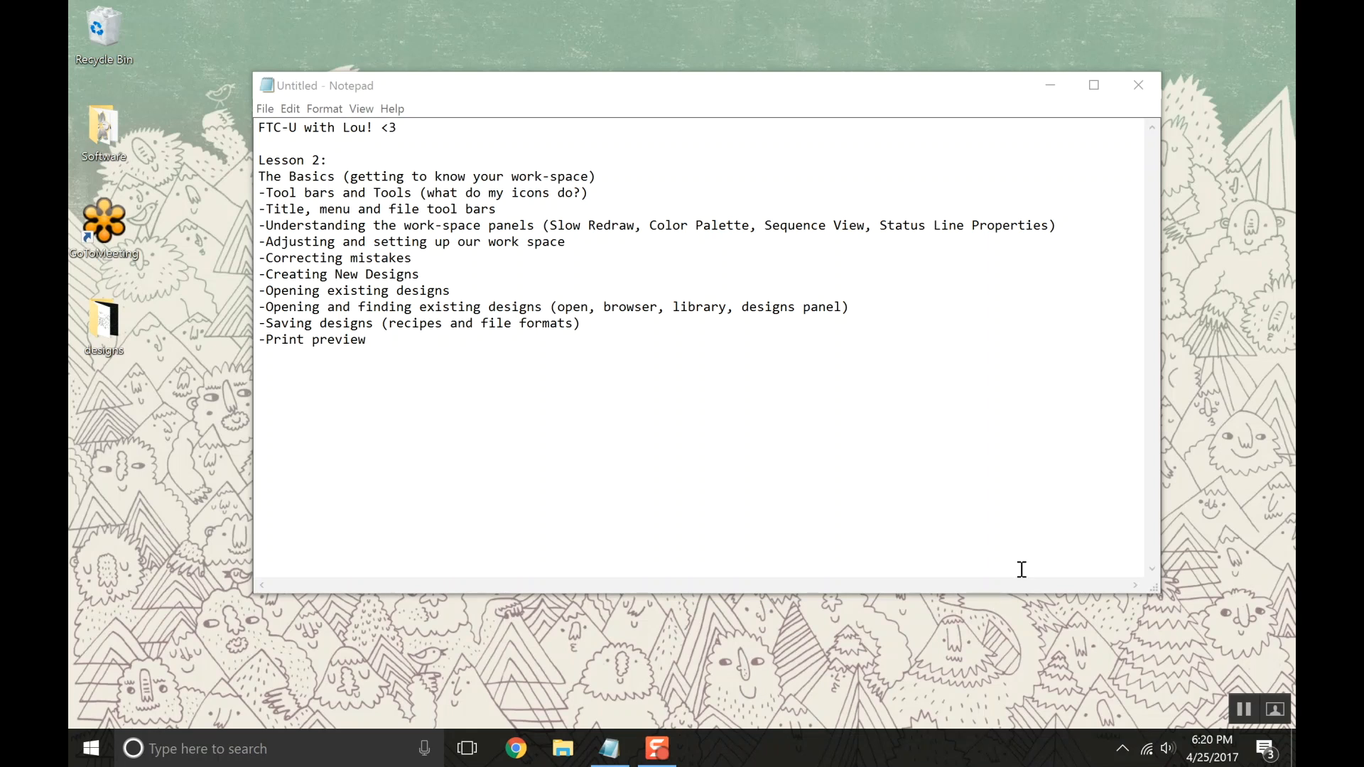
Launch Floriani Total Control U from the desktop's Software folder and create a new design.
left_click(1051, 85)
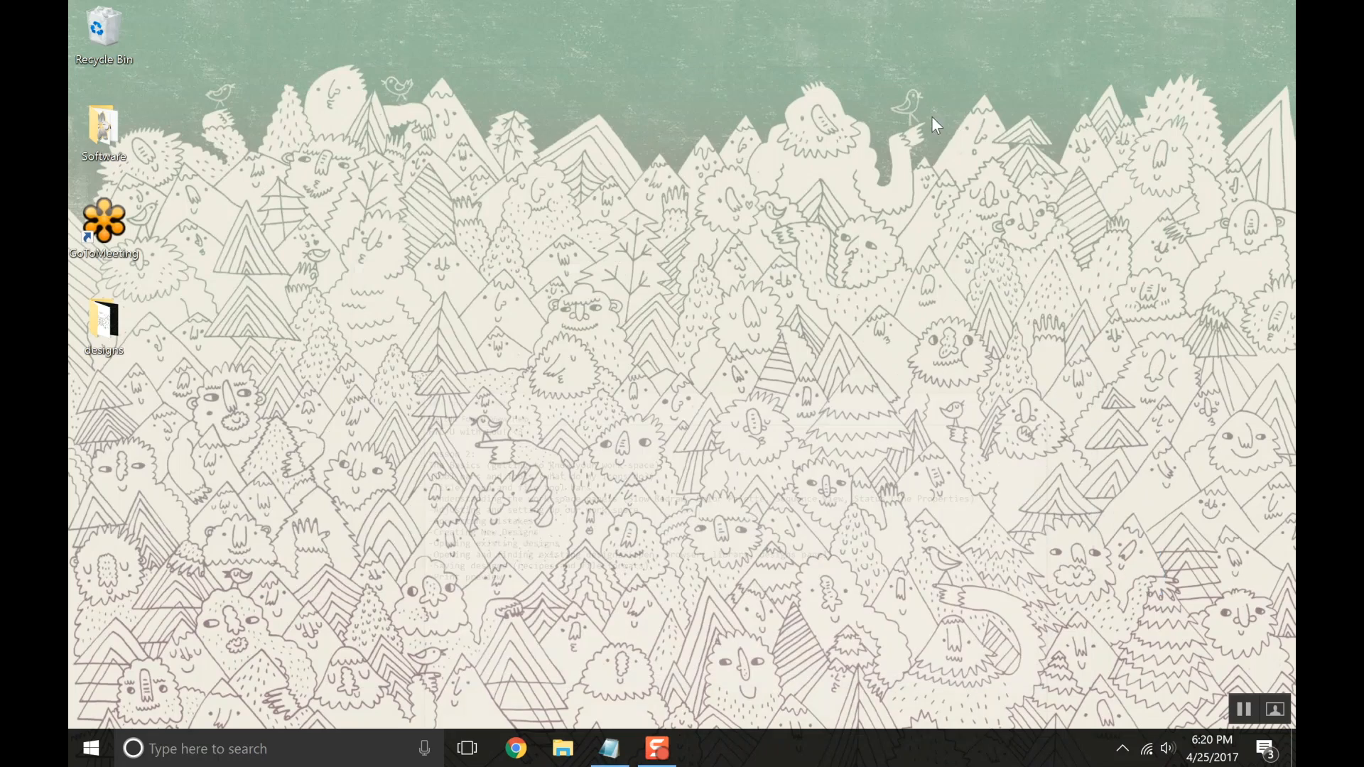
double_click(112, 125)
double_click(461, 371)
left_click(1165, 69)
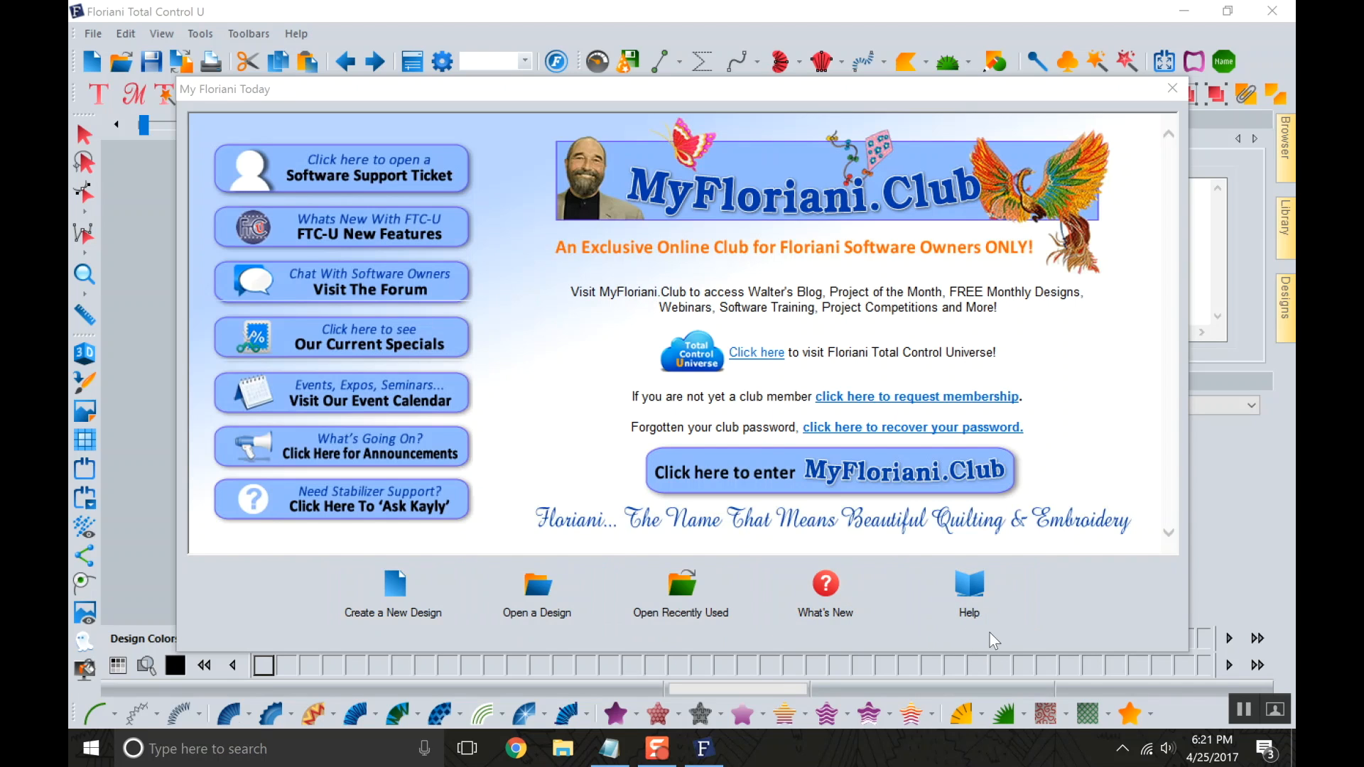
left_click(415, 598)
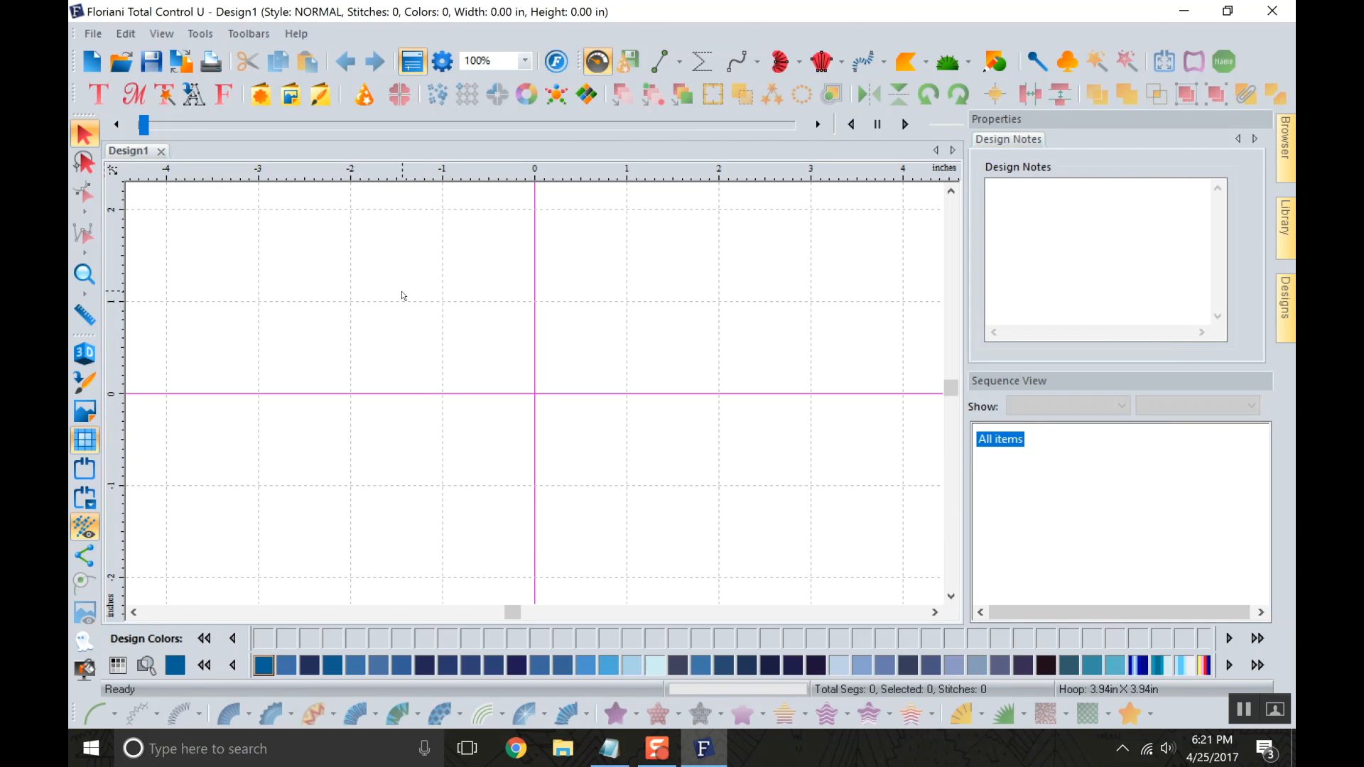
Review the available file, memory card, edit, view and tools commands.
left_click(96, 39)
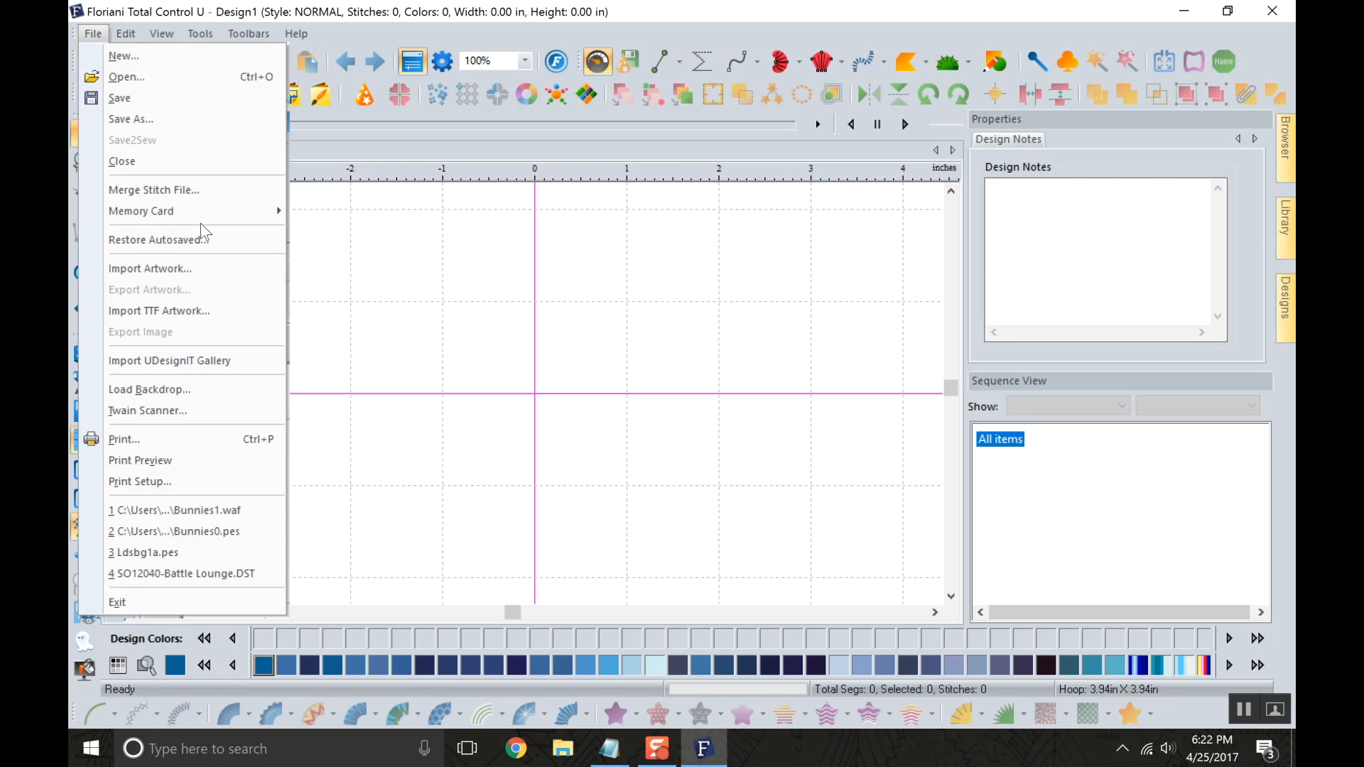
mouse_move(199, 215)
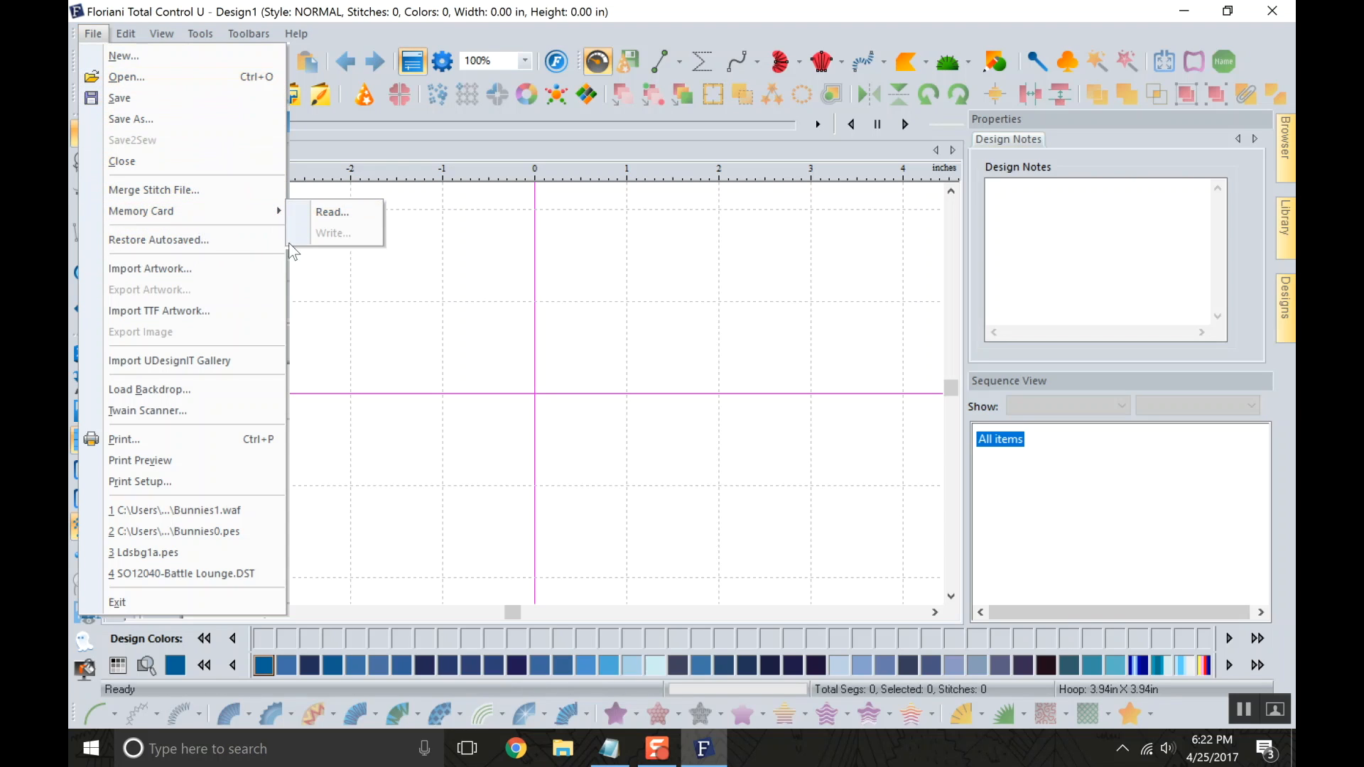
mouse_move(203, 36)
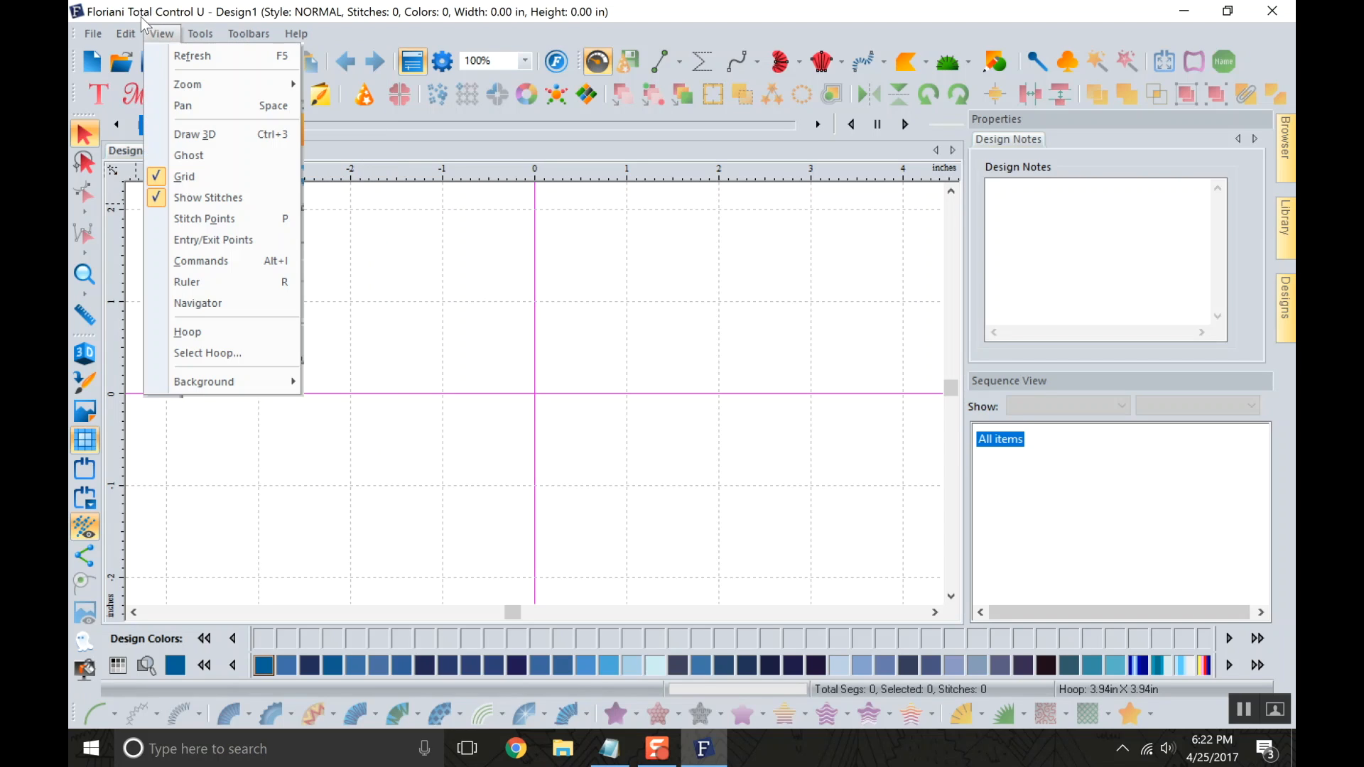
mouse_move(91, 36)
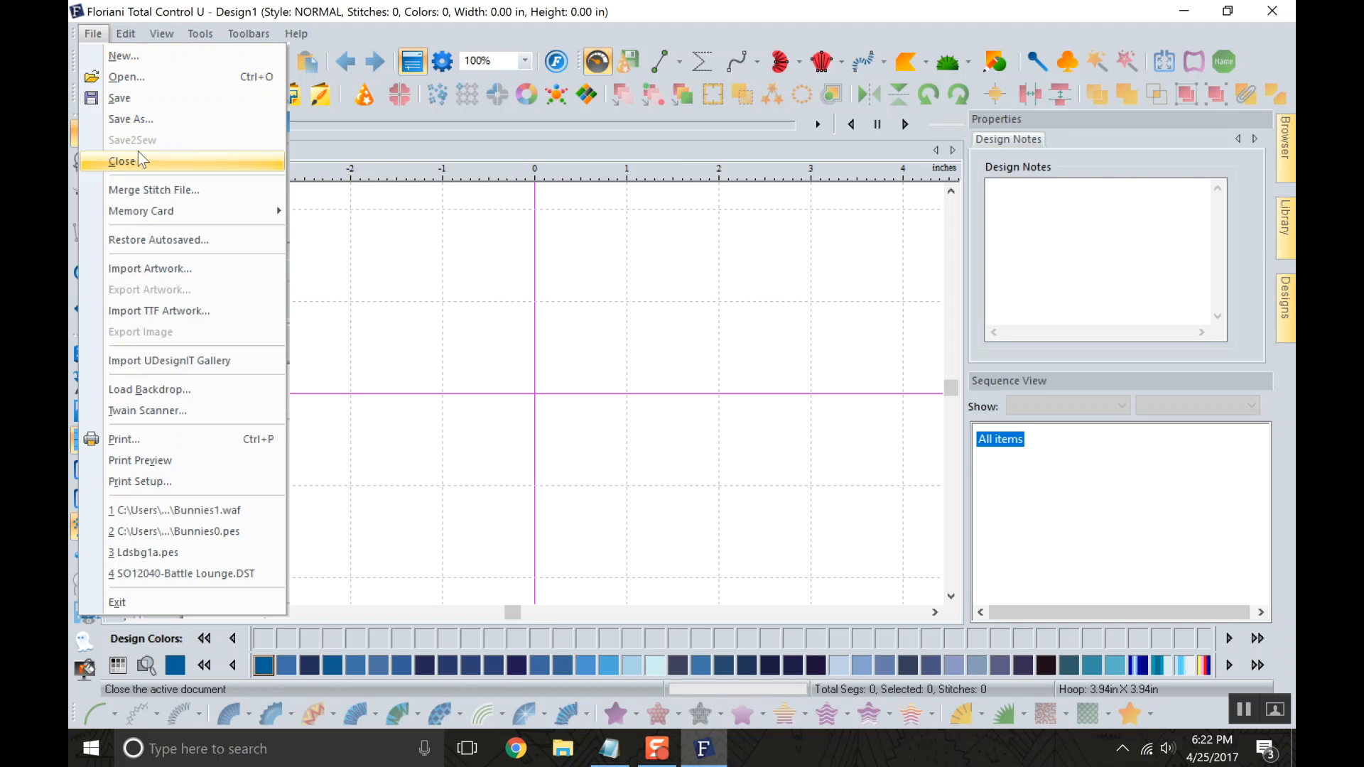
mouse_move(134, 35)
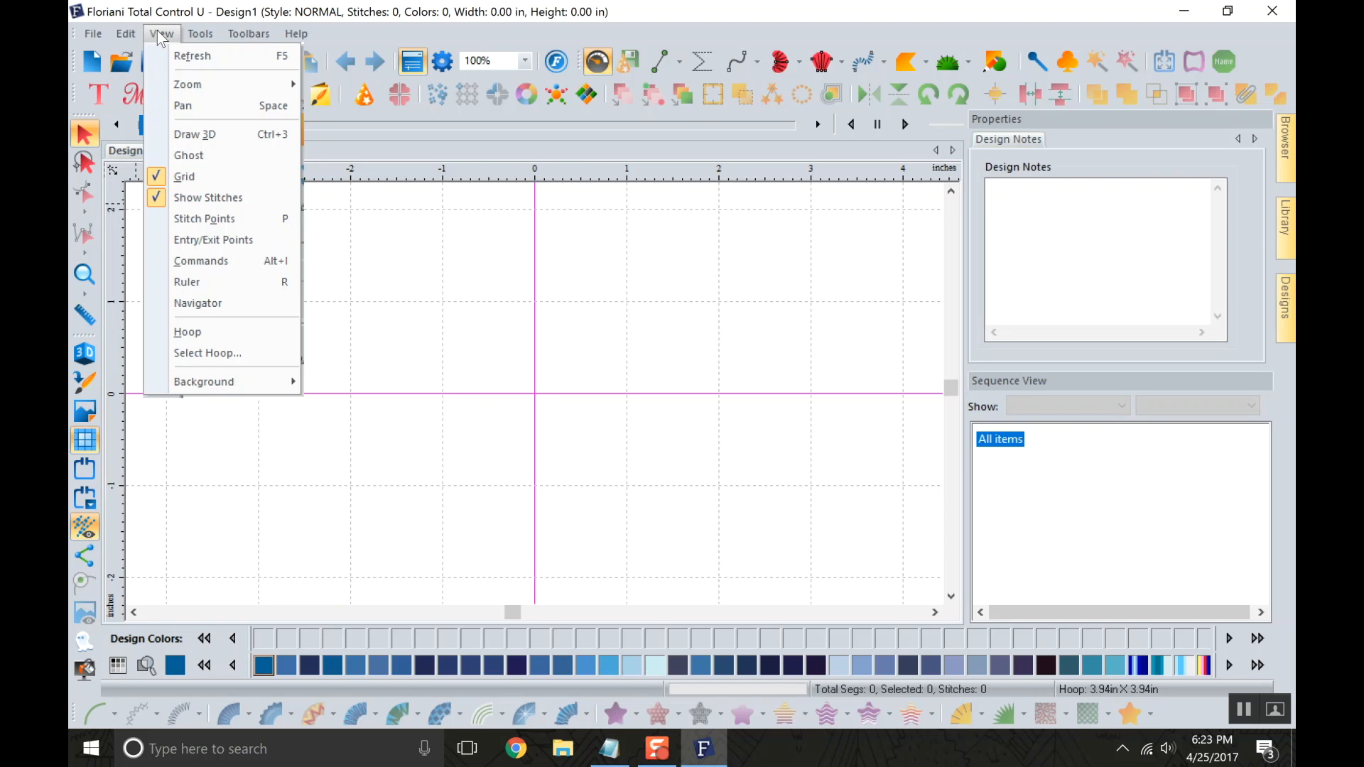
mouse_move(201, 33)
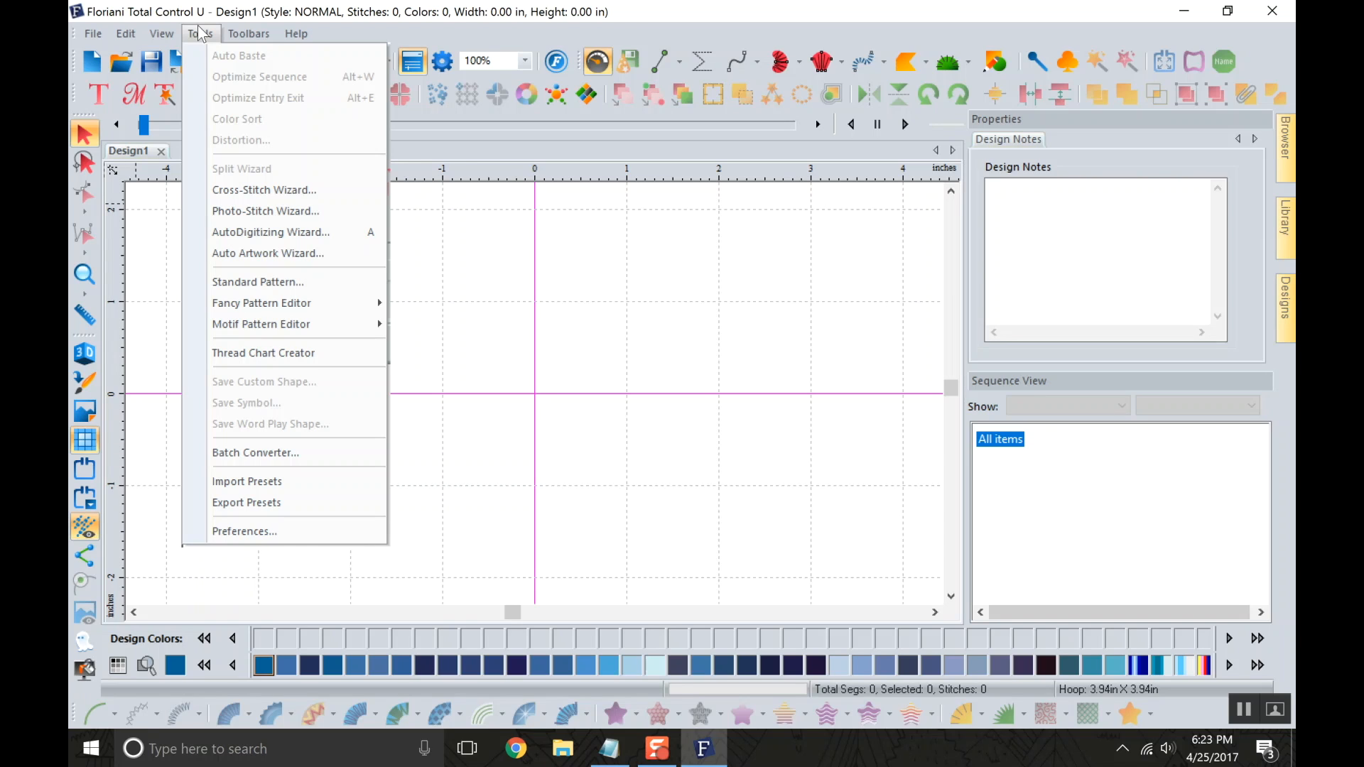
Hide the File, Edit, Modify, View and Design toolbars.
mouse_move(244, 36)
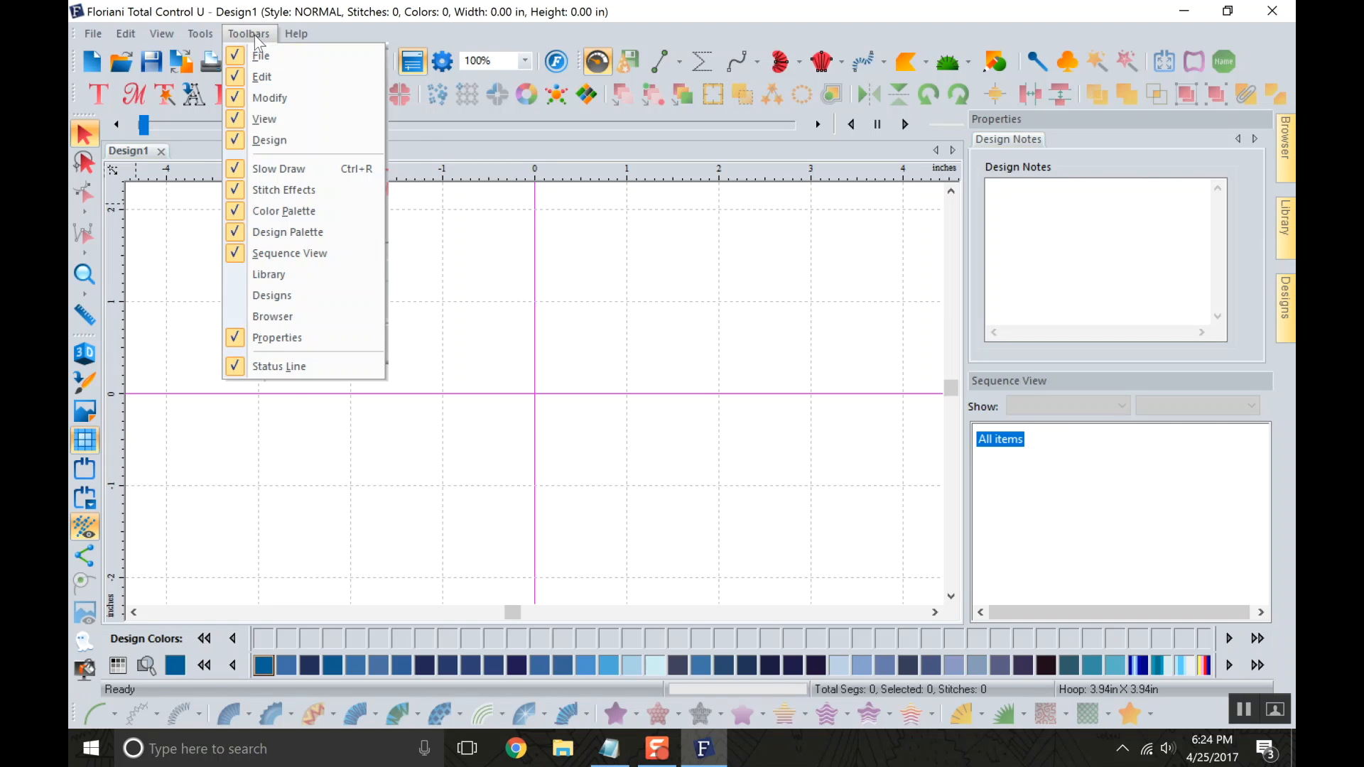
left_click(239, 57)
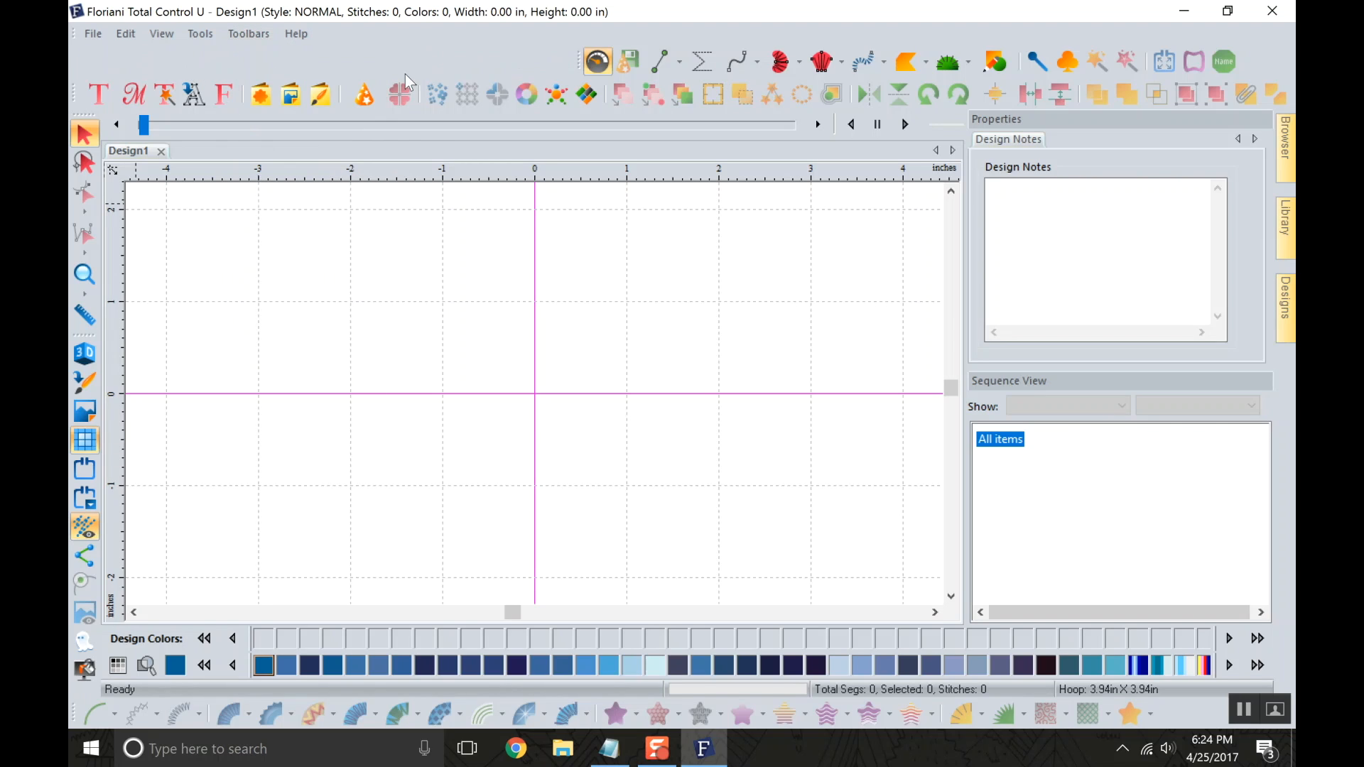
left_click(228, 37)
left_click(262, 76)
left_click(248, 34)
left_click(249, 100)
left_click(234, 33)
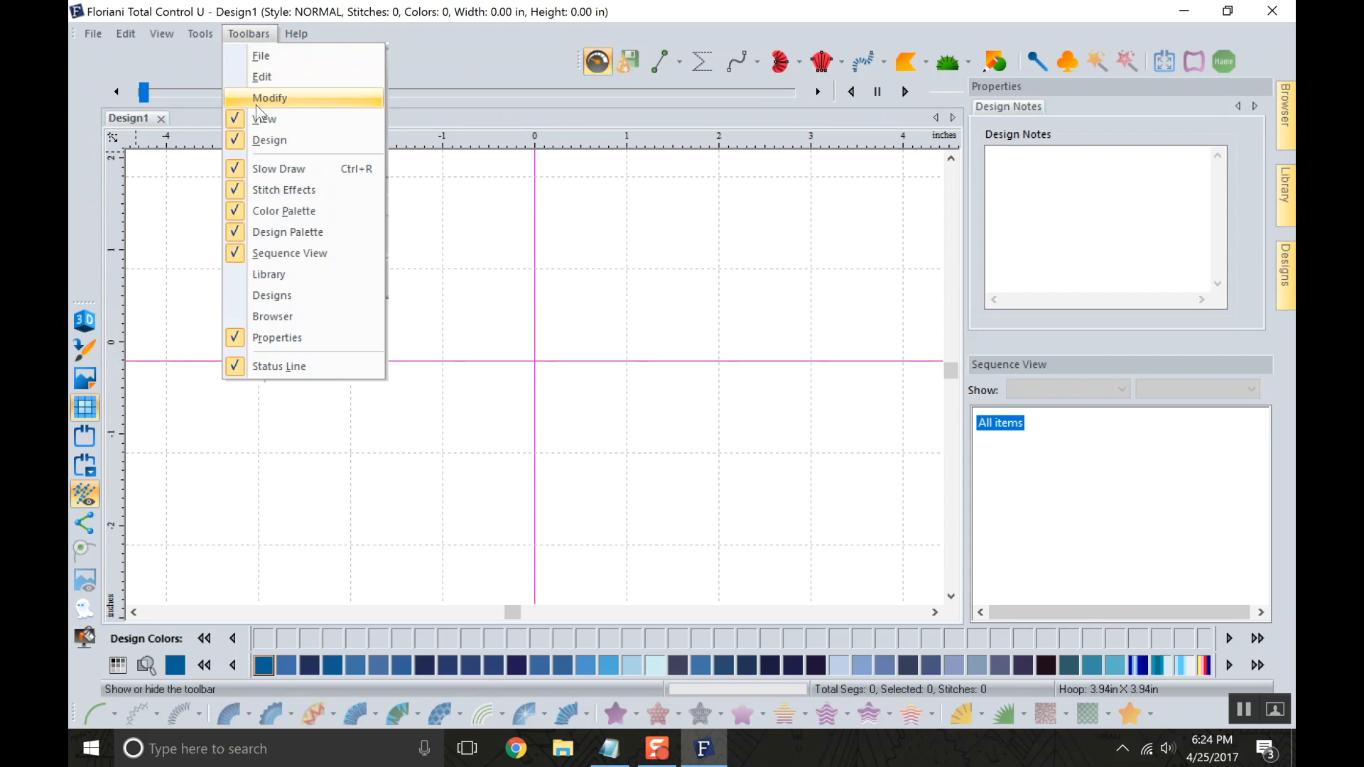
left_click(262, 119)
left_click(248, 34)
left_click(270, 140)
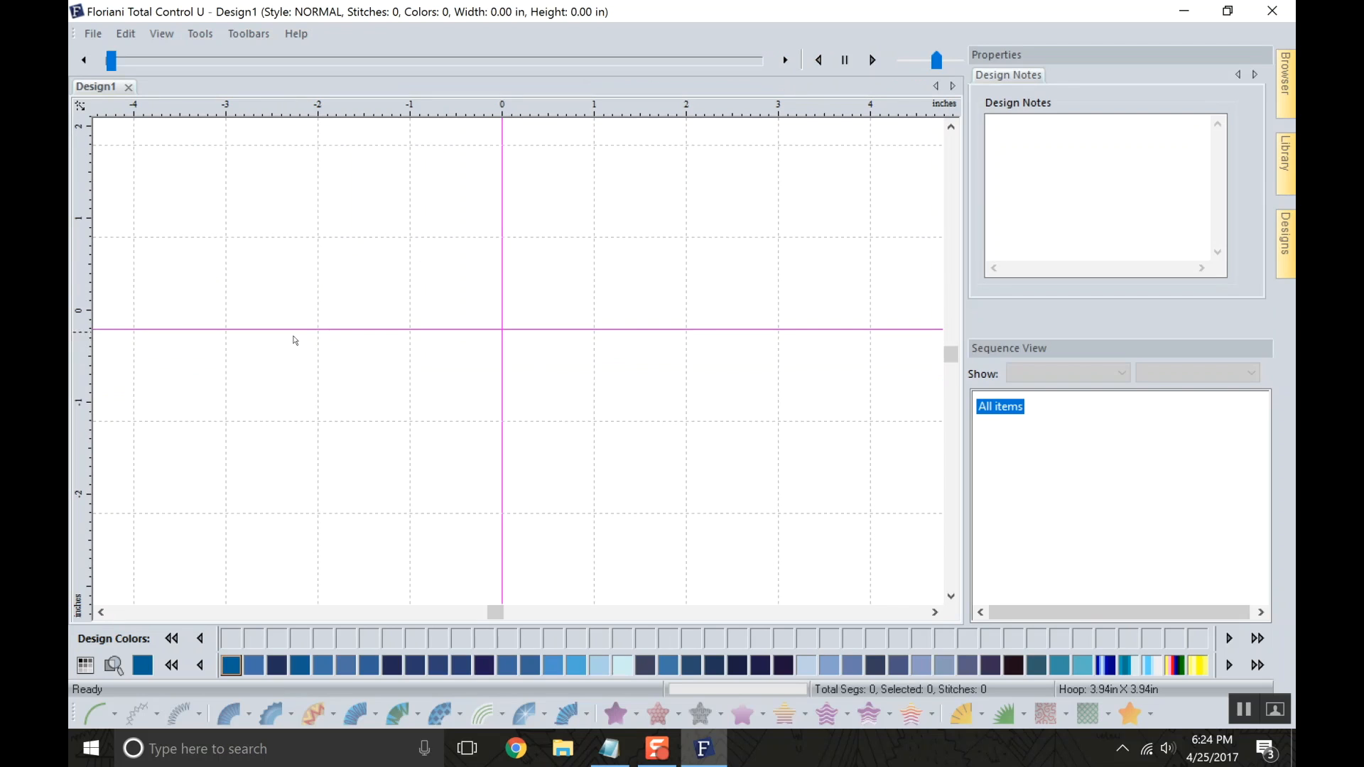
Show the Design, View, Modify, File and Edit toolbars again.
left_click(234, 33)
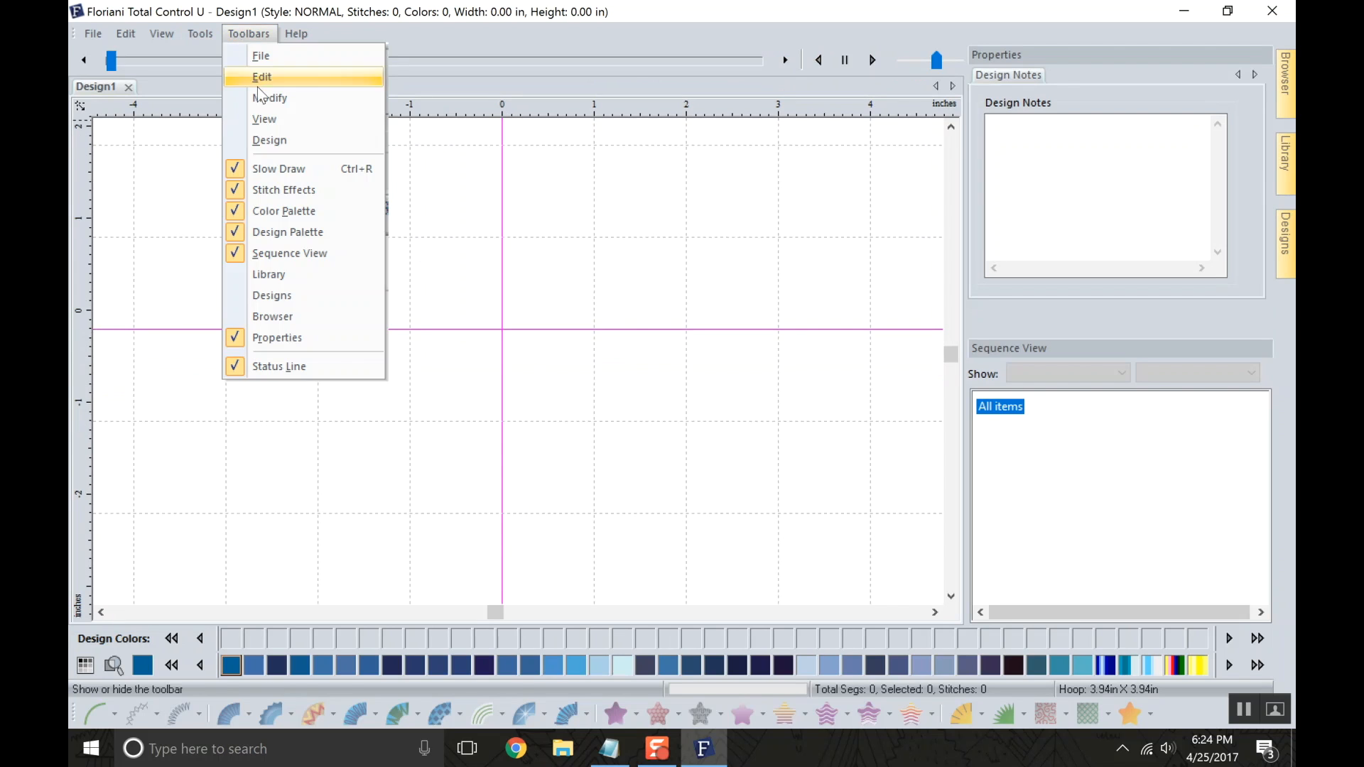
left_click(270, 138)
left_click(249, 33)
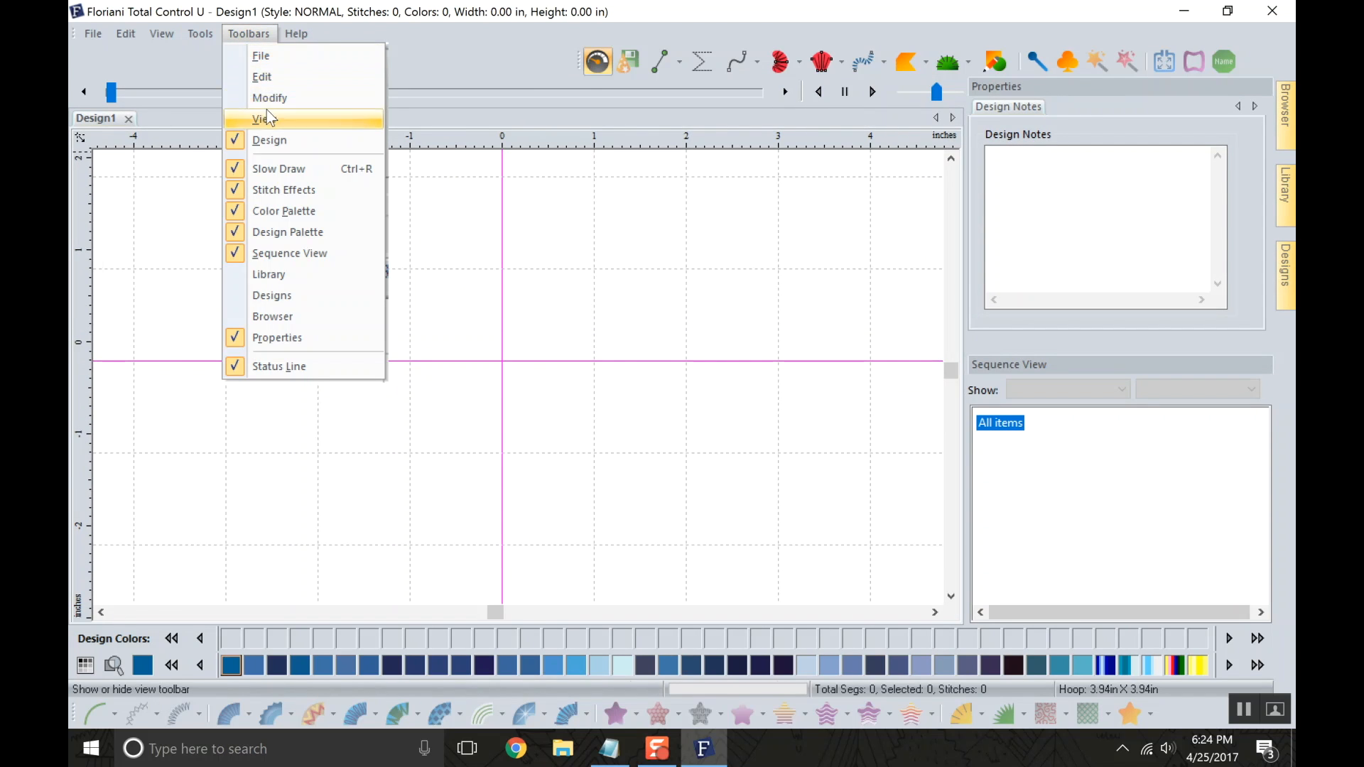
left_click(266, 113)
left_click(251, 34)
left_click(270, 98)
left_click(249, 34)
left_click(261, 56)
left_click(249, 34)
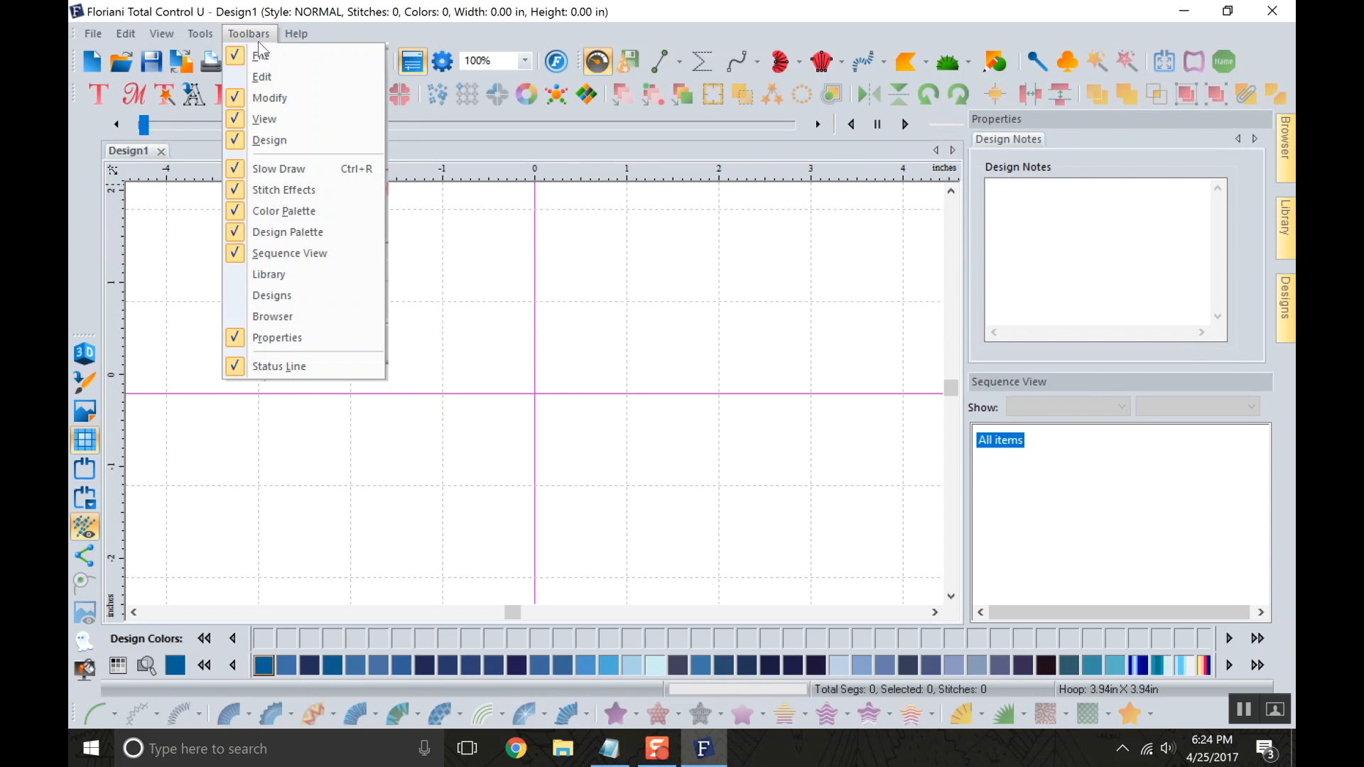
left_click(274, 70)
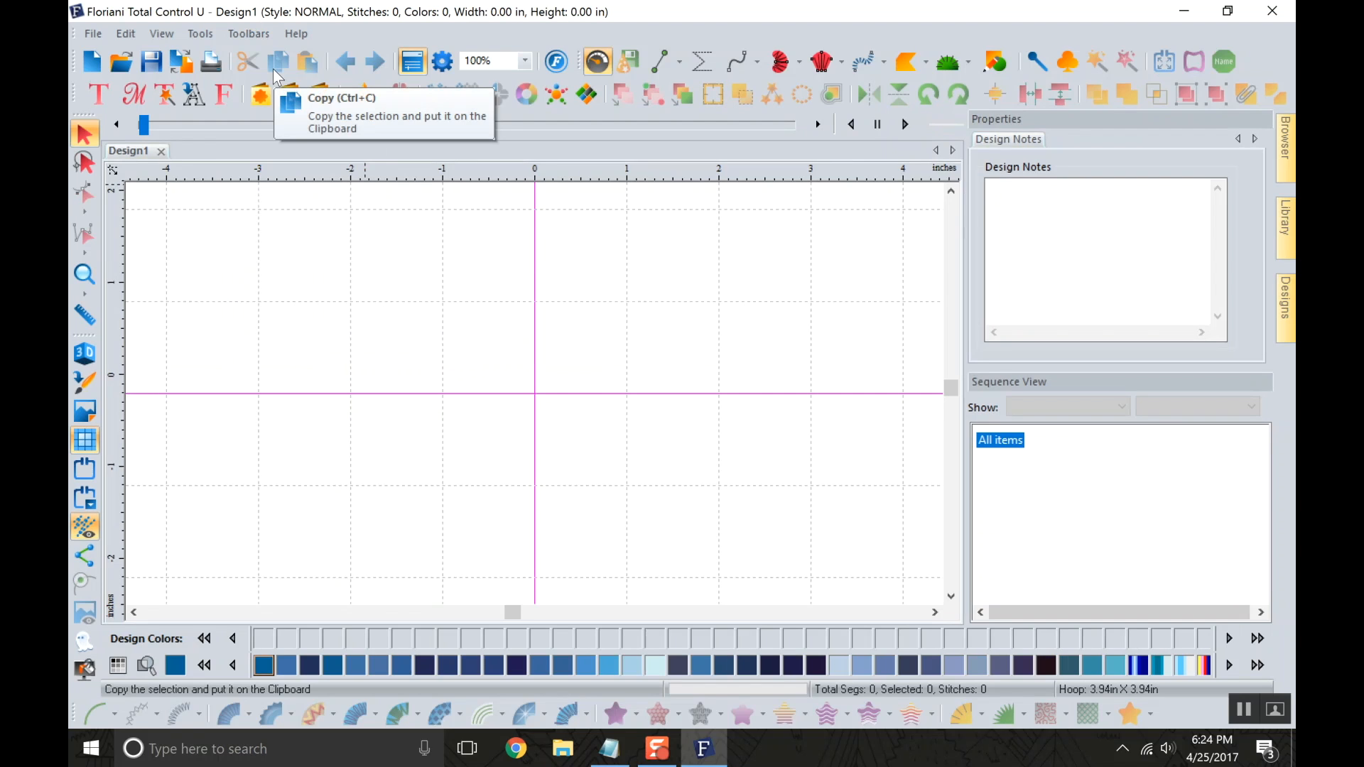
Open the Floriani help and view its topics on basics, drawing lines and shapes, digitizing tools, and wizards and special design tools.
left_click(294, 36)
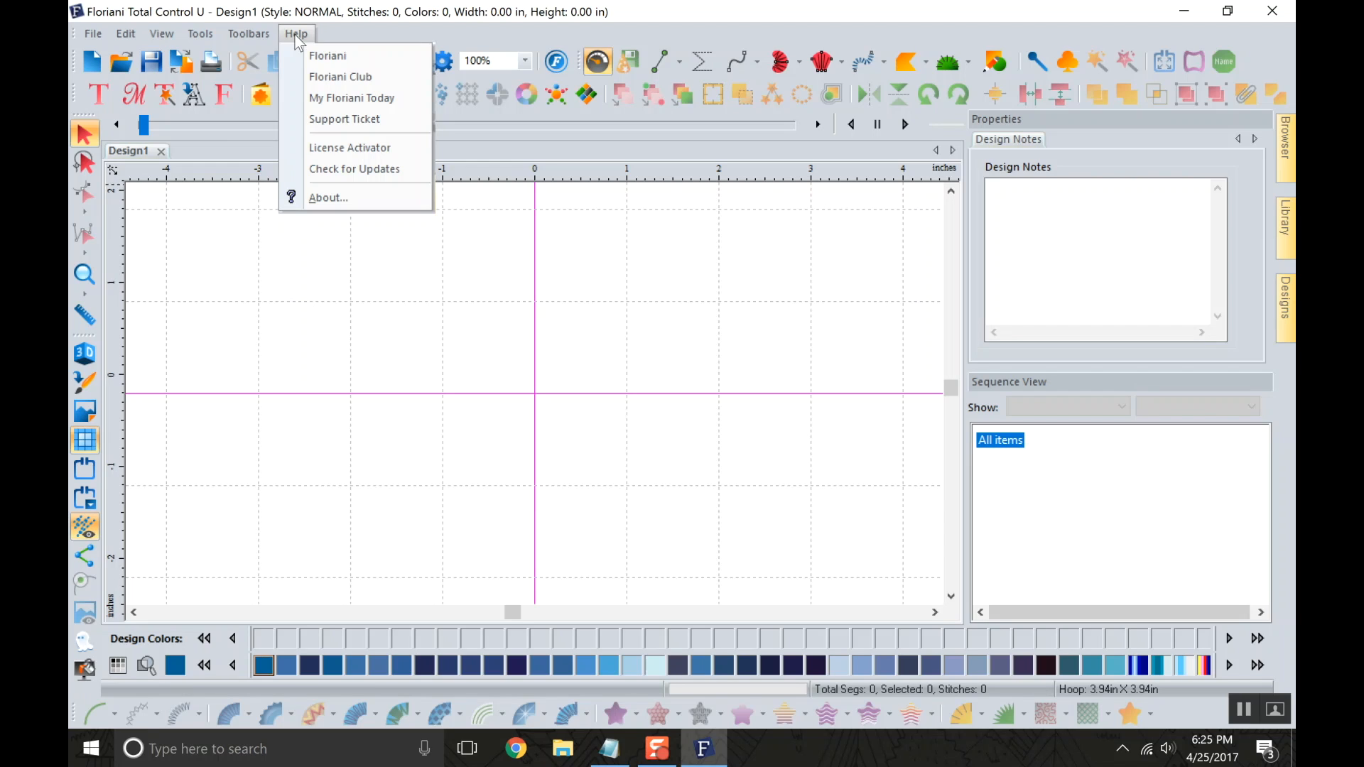
left_click(335, 62)
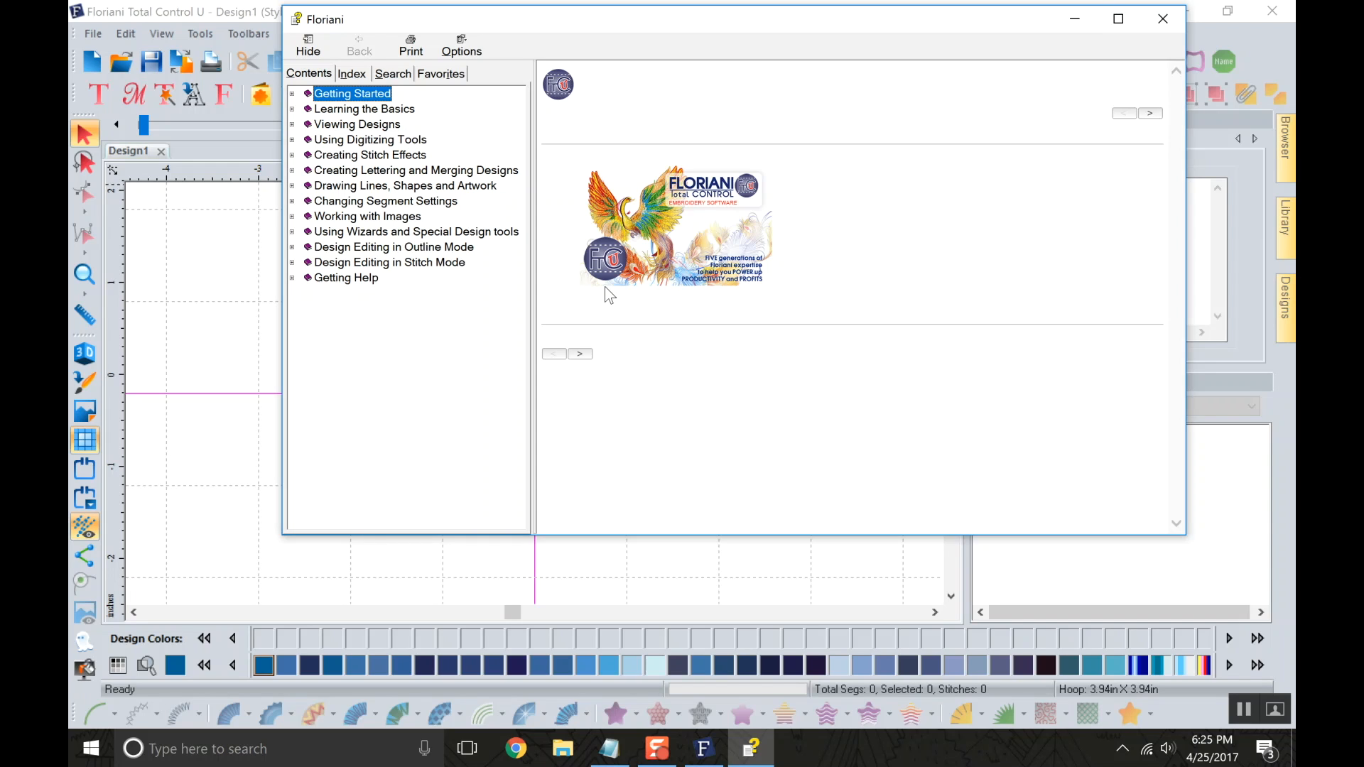
left_click(402, 110)
left_click(414, 186)
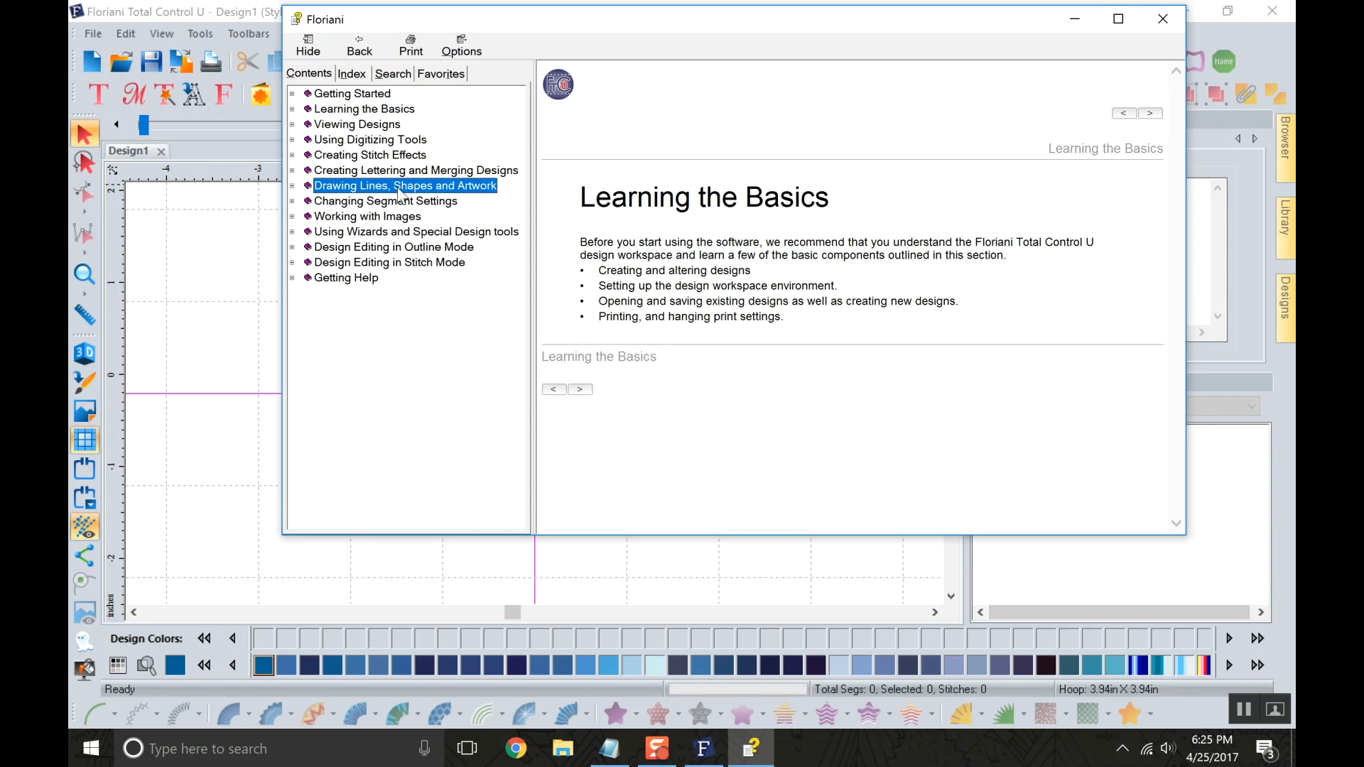
left_click(388, 140)
left_click(393, 233)
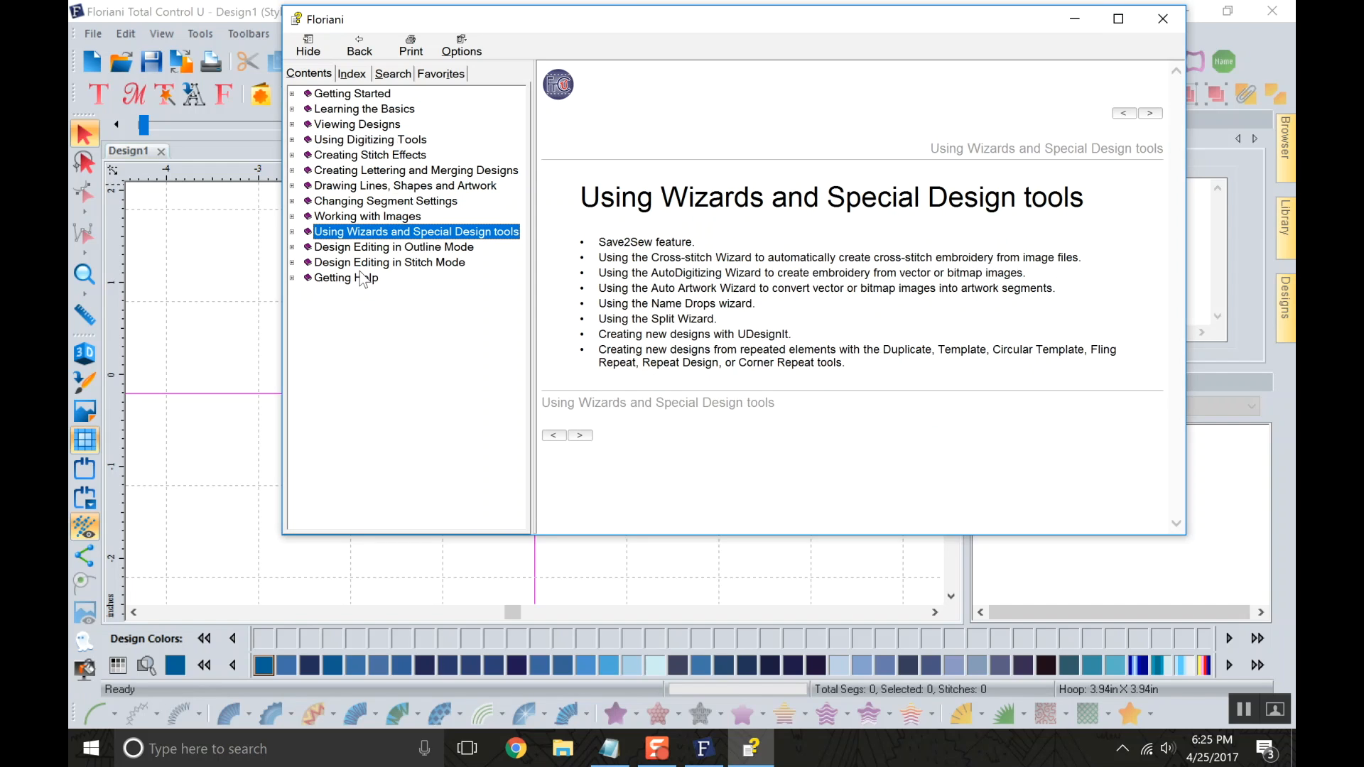
left_click(407, 74)
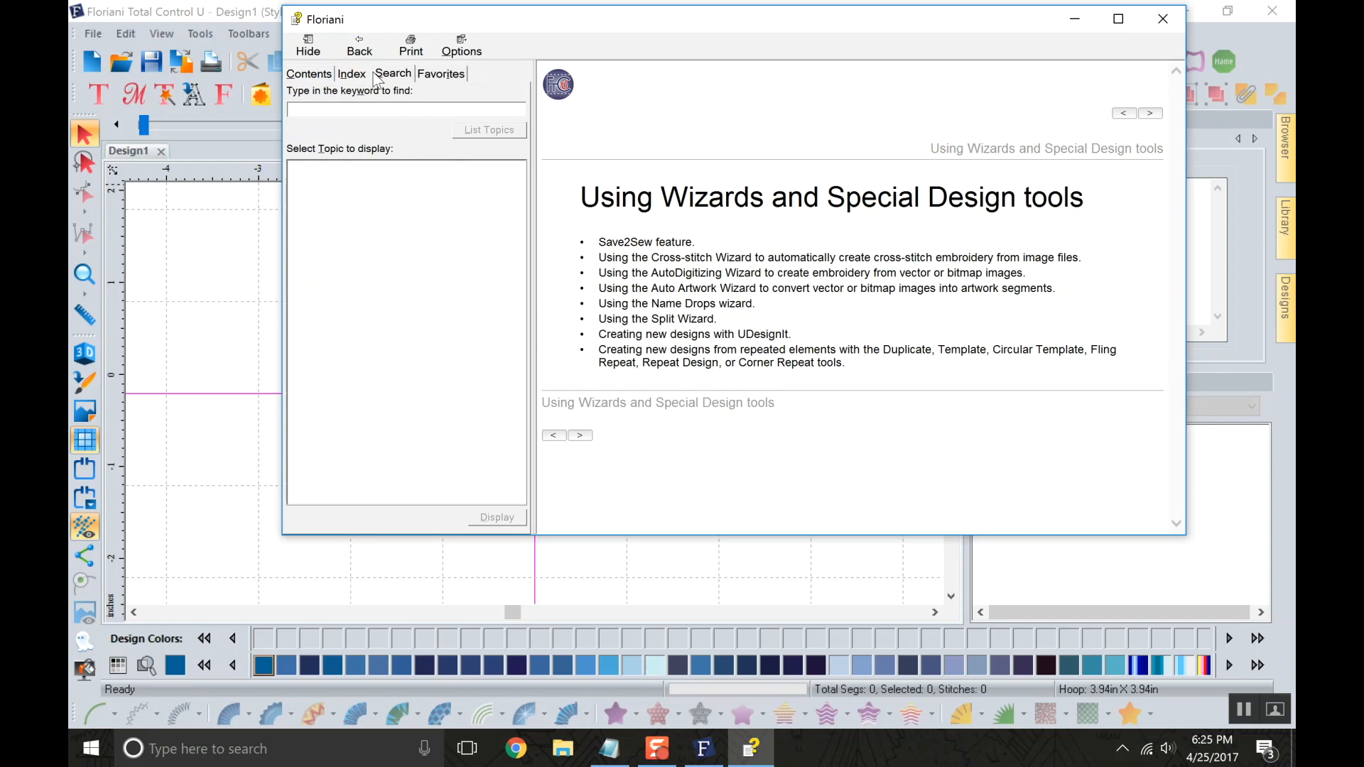
left_click(317, 76)
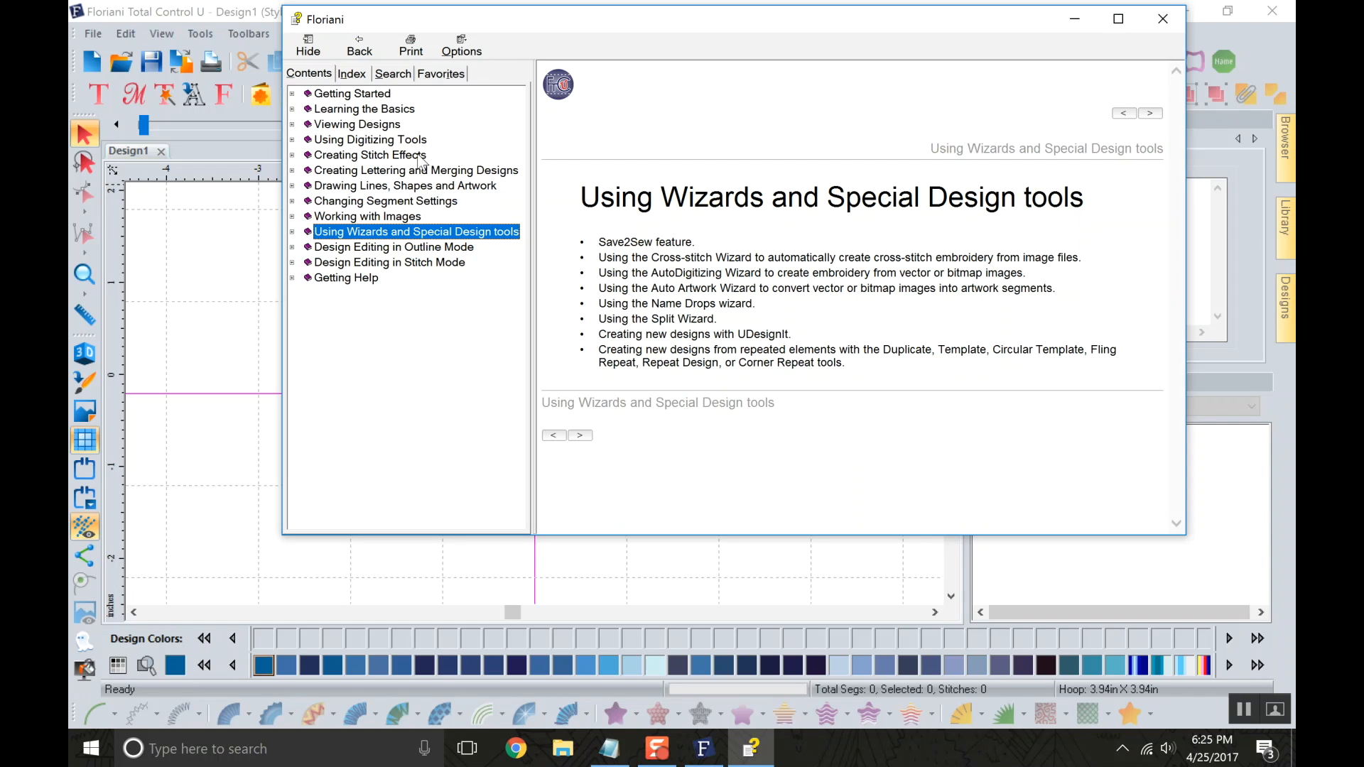
Search the help for "satin stitch", look through the listed topics and close the help.
left_click(388, 74)
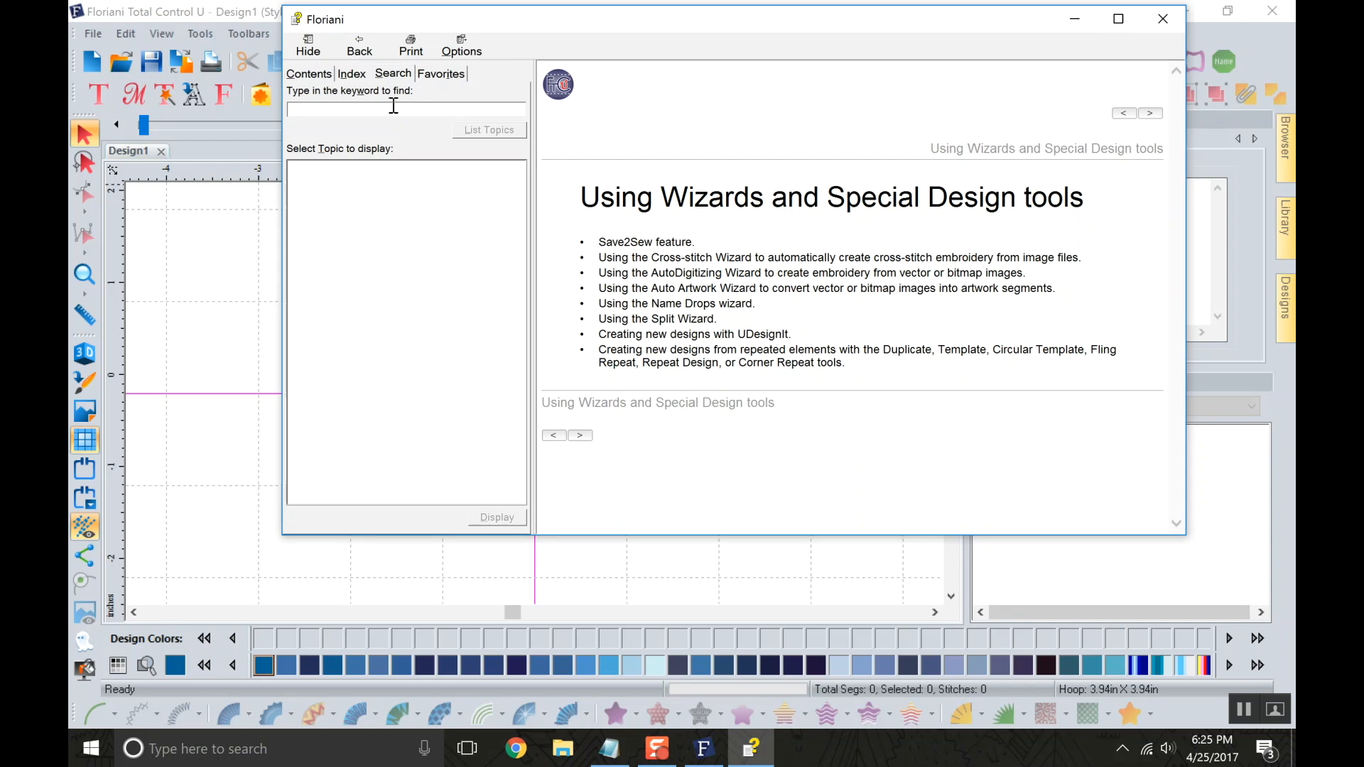
type("satin stitch")
key("Return")
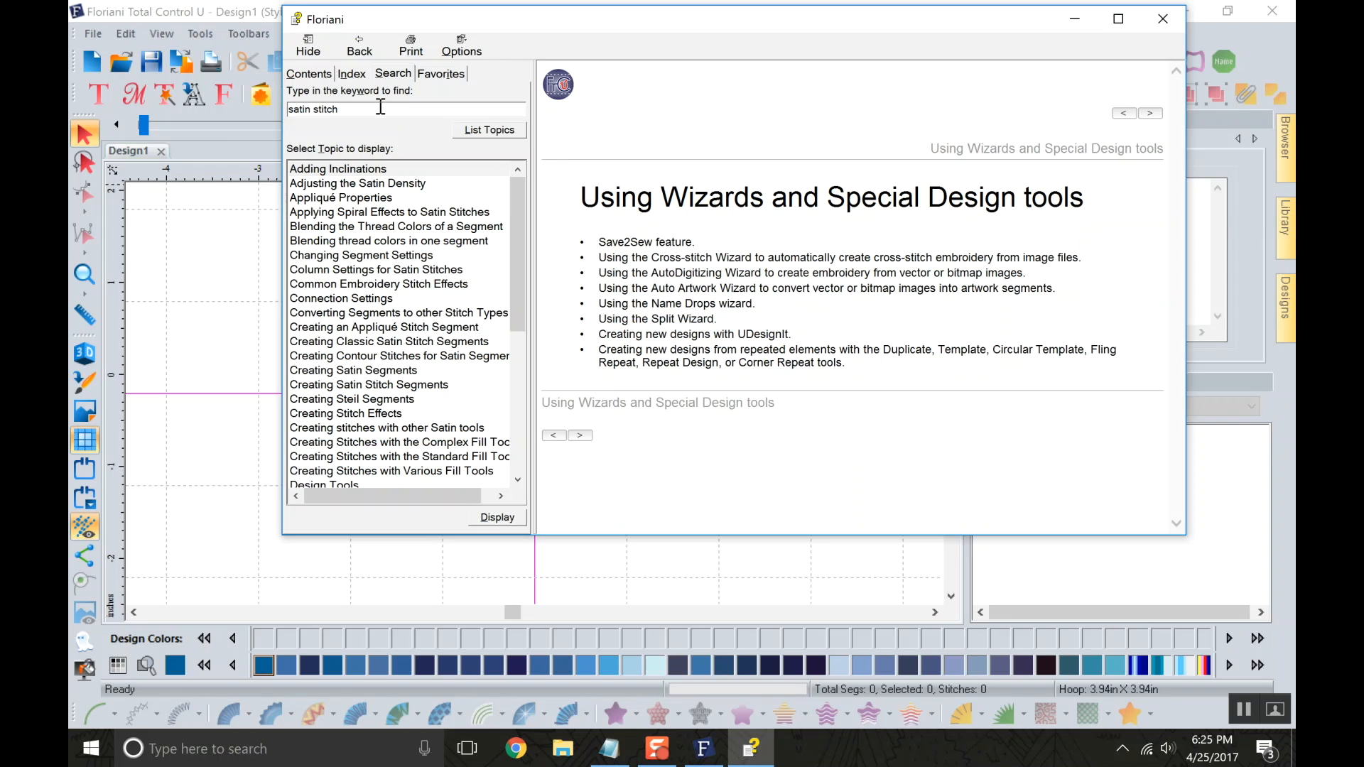
scroll(384, 238, "down", 4)
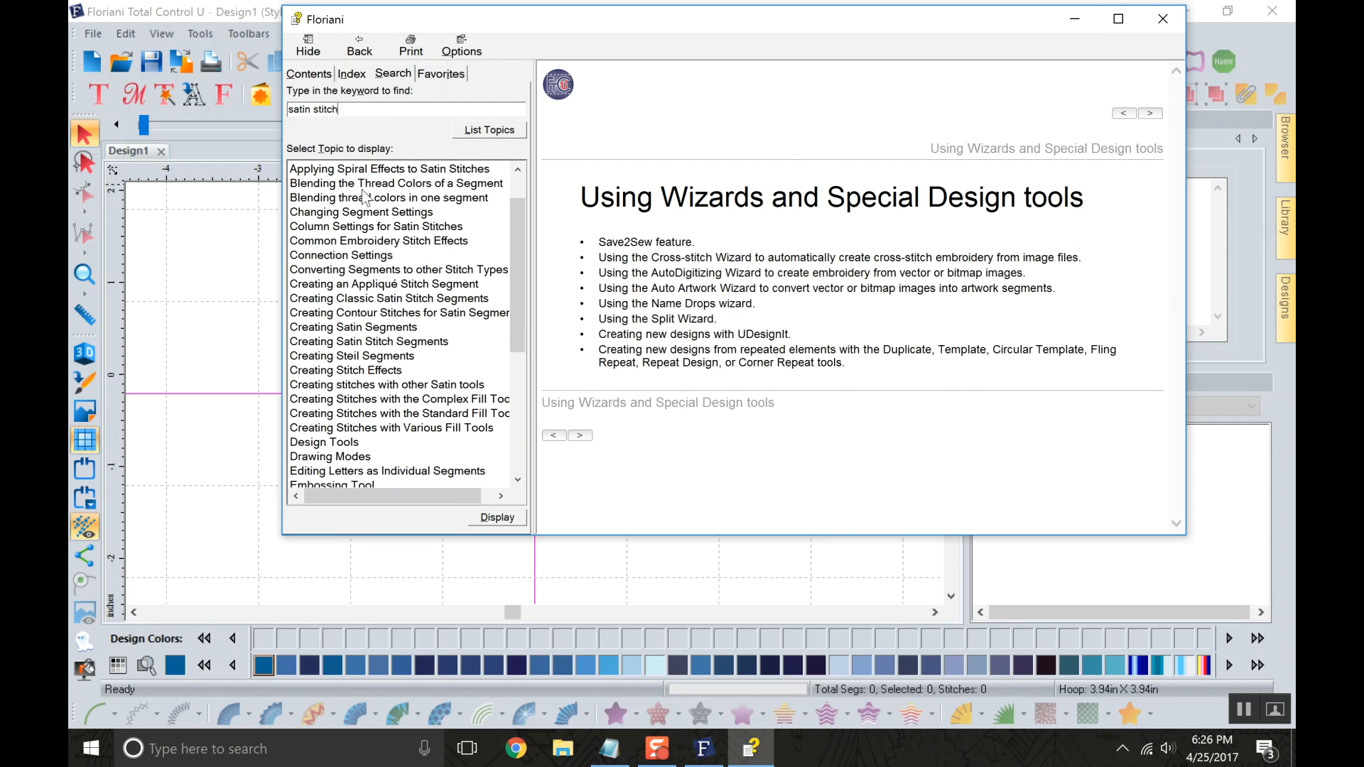
scroll(383, 238, "down", 2)
scroll(390, 242, "up", 6)
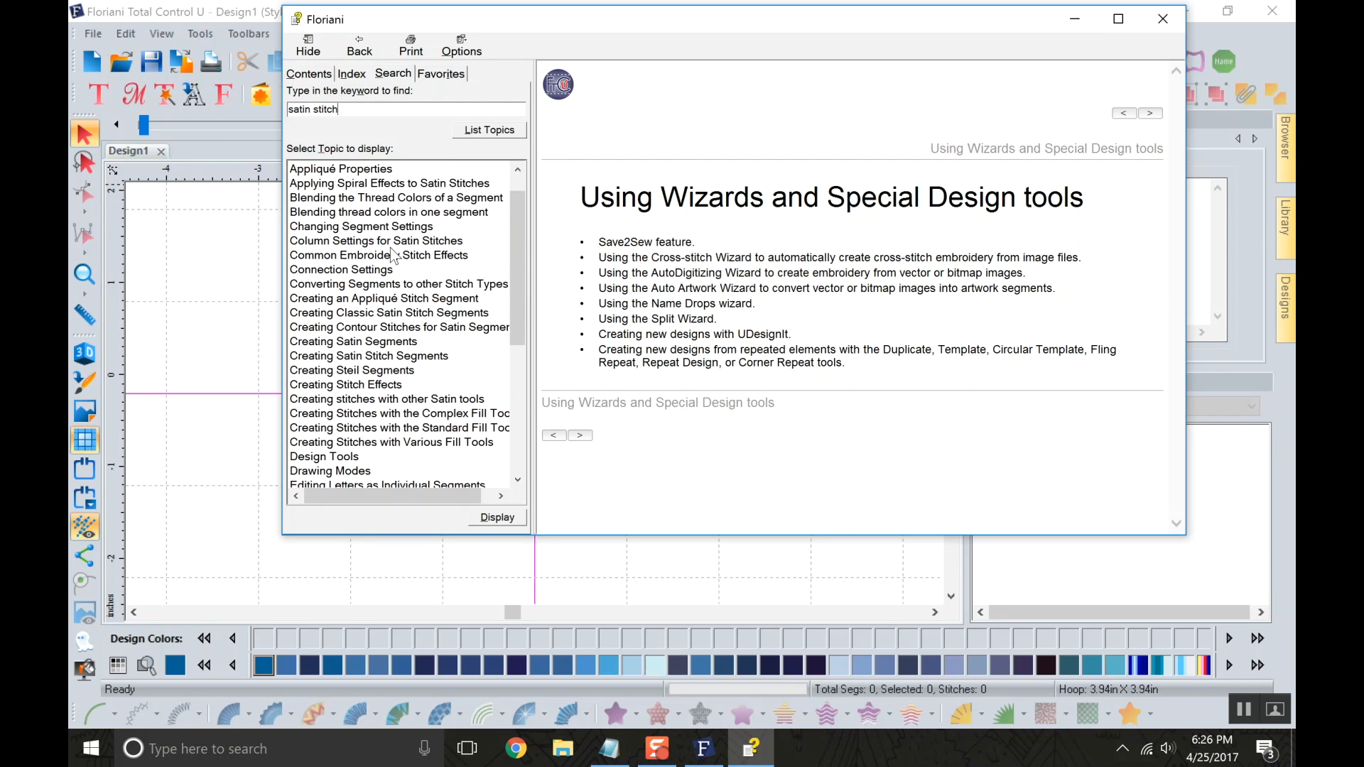
scroll(390, 241, "down", 2)
scroll(387, 238, "up", 3)
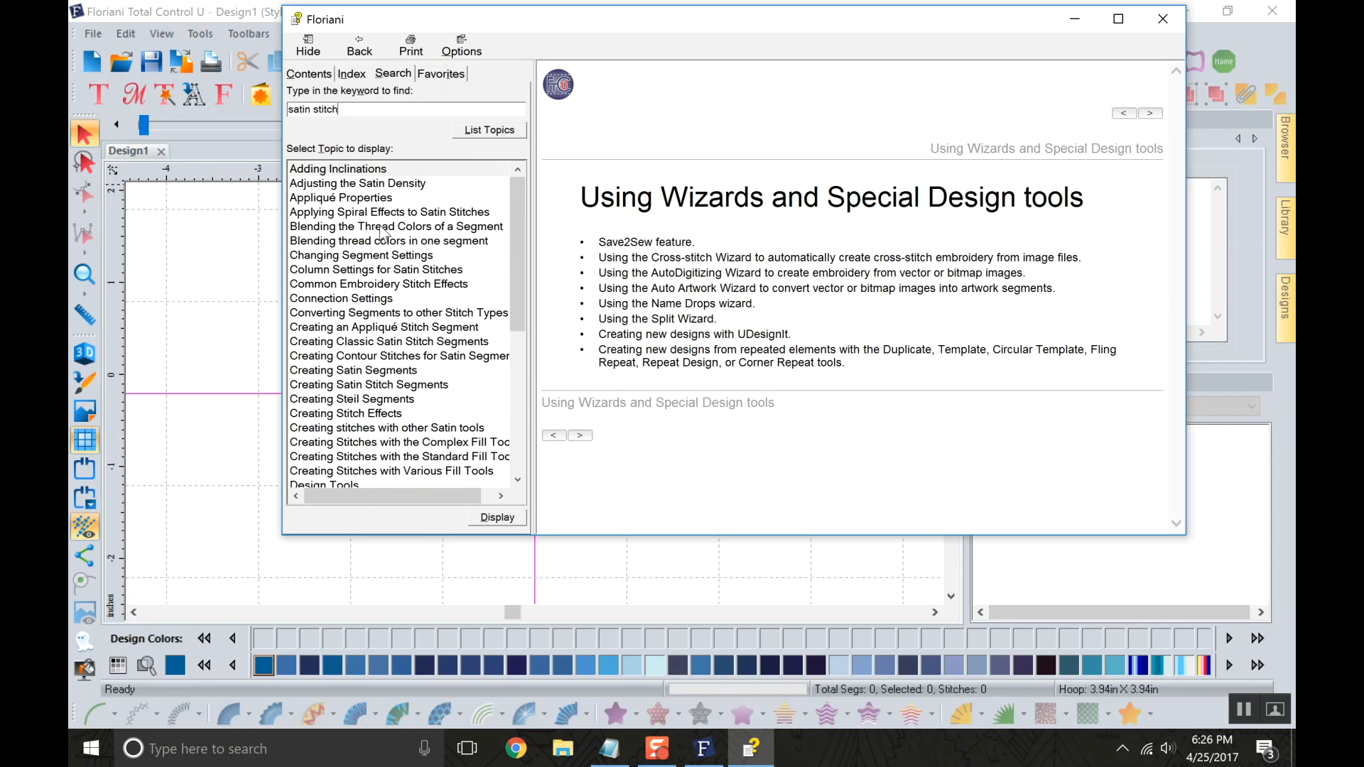
scroll(381, 230, "down", 3)
scroll(383, 231, "down", 4)
scroll(384, 216, "up", 3)
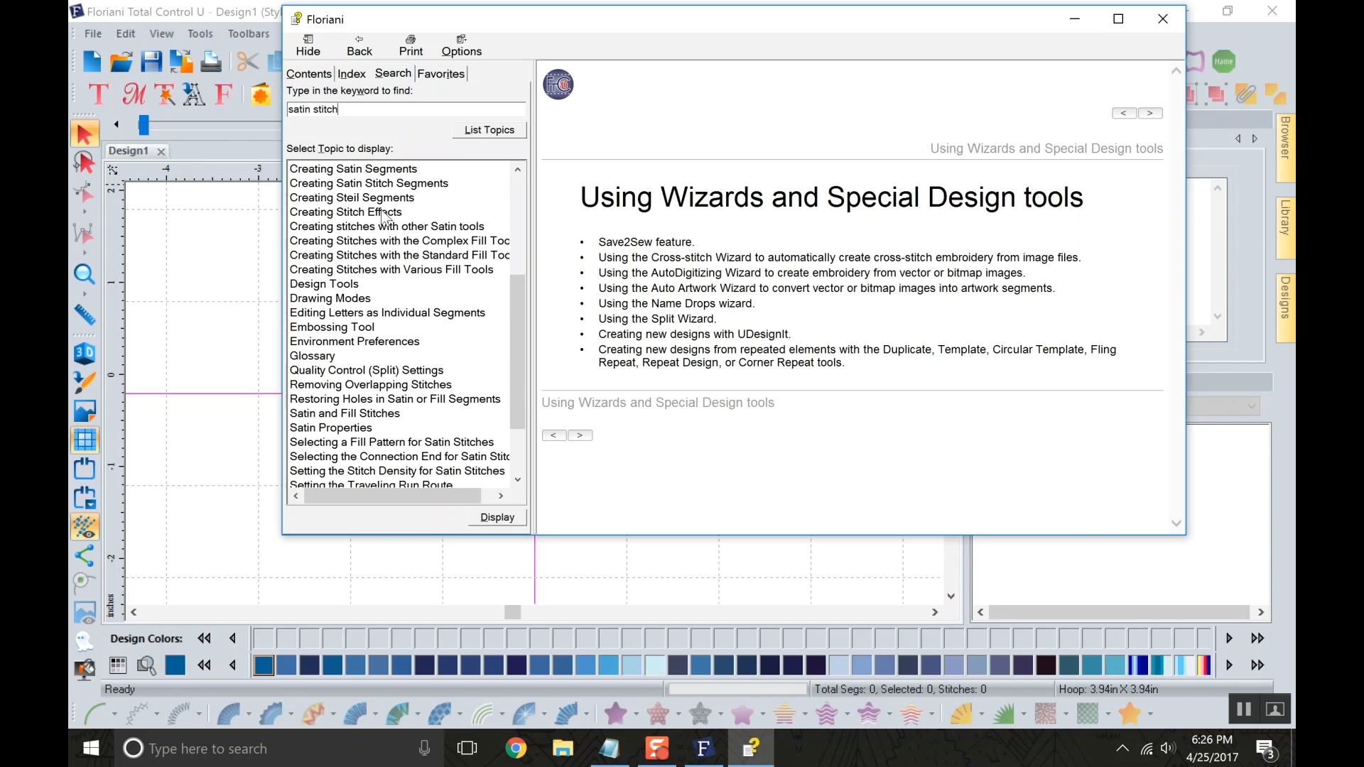
left_click(387, 114)
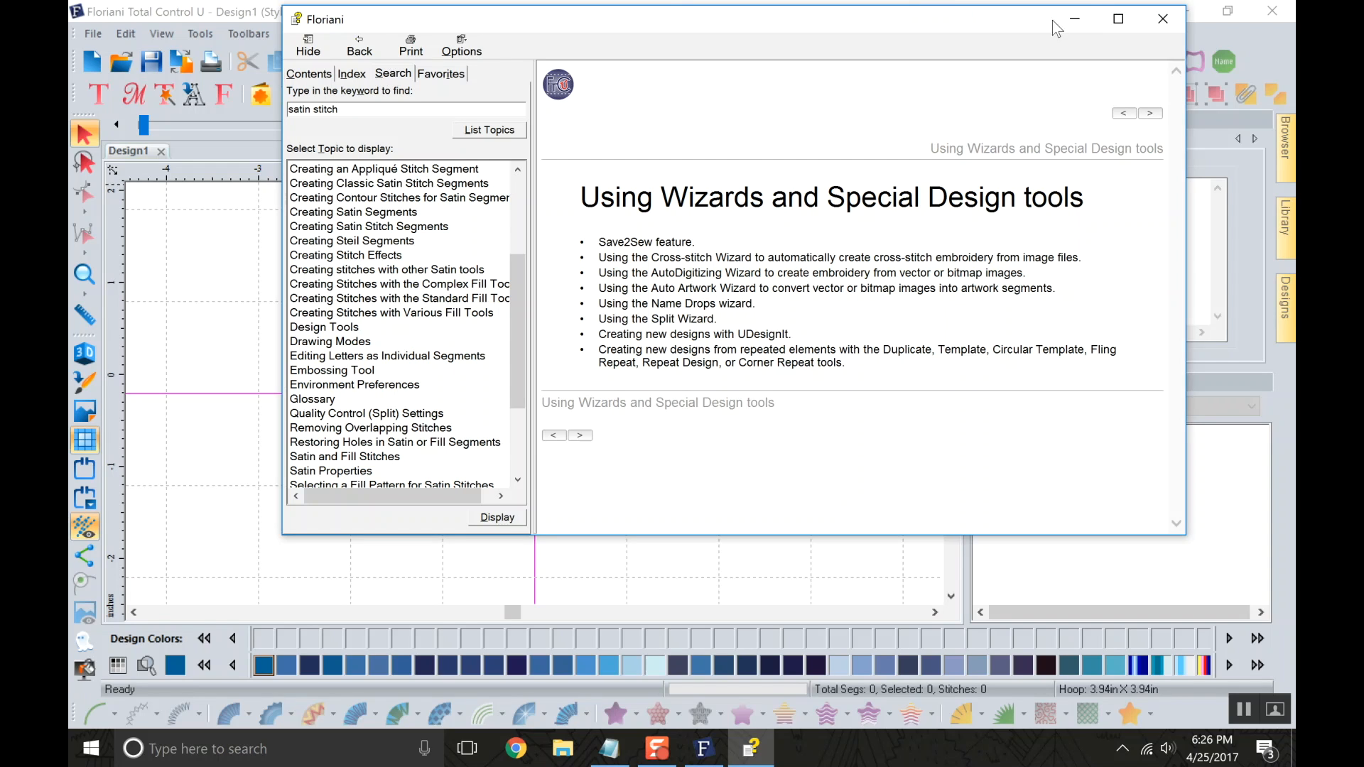
left_click(1163, 19)
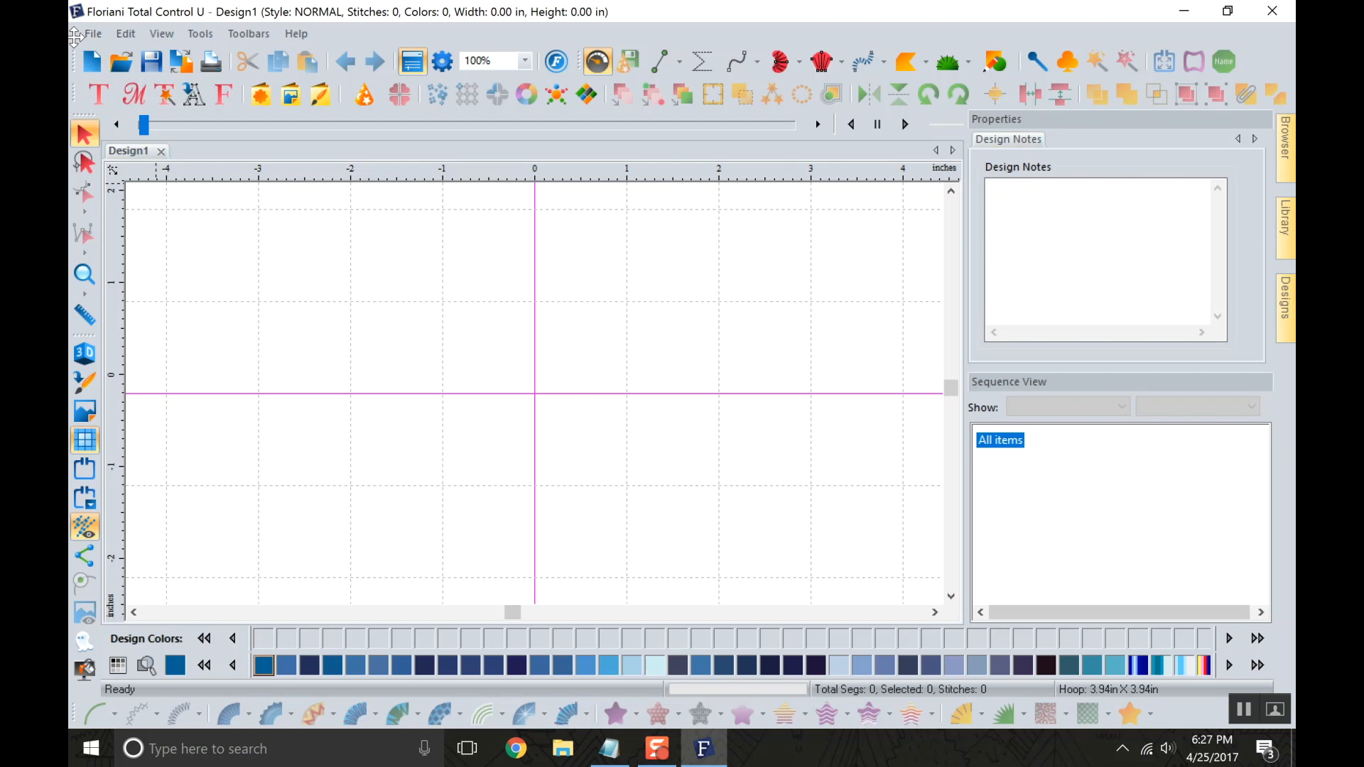
Undock the menu bar and the File, Design and Modify toolbars, placing them as floating bars stacked over the design area.
left_click_drag(74, 36, 203, 232)
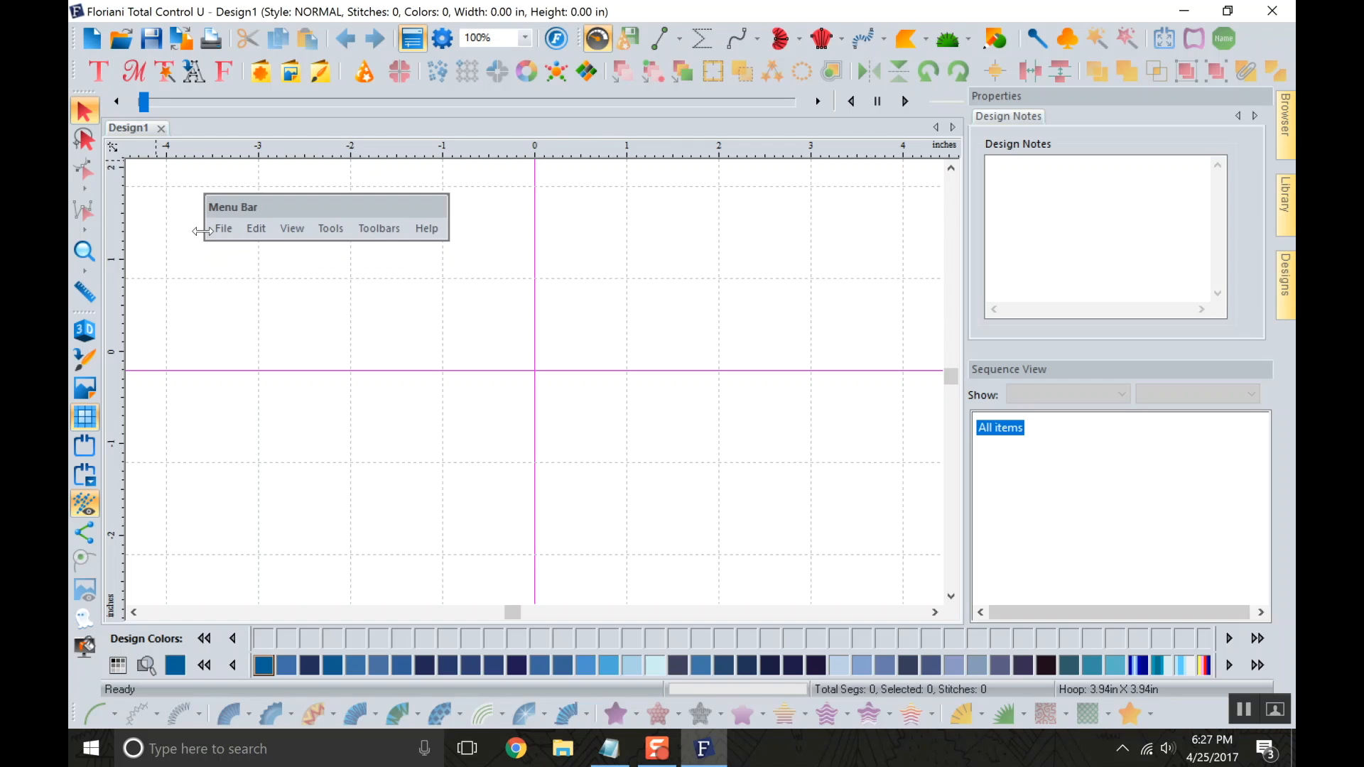
left_click_drag(74, 38, 442, 297)
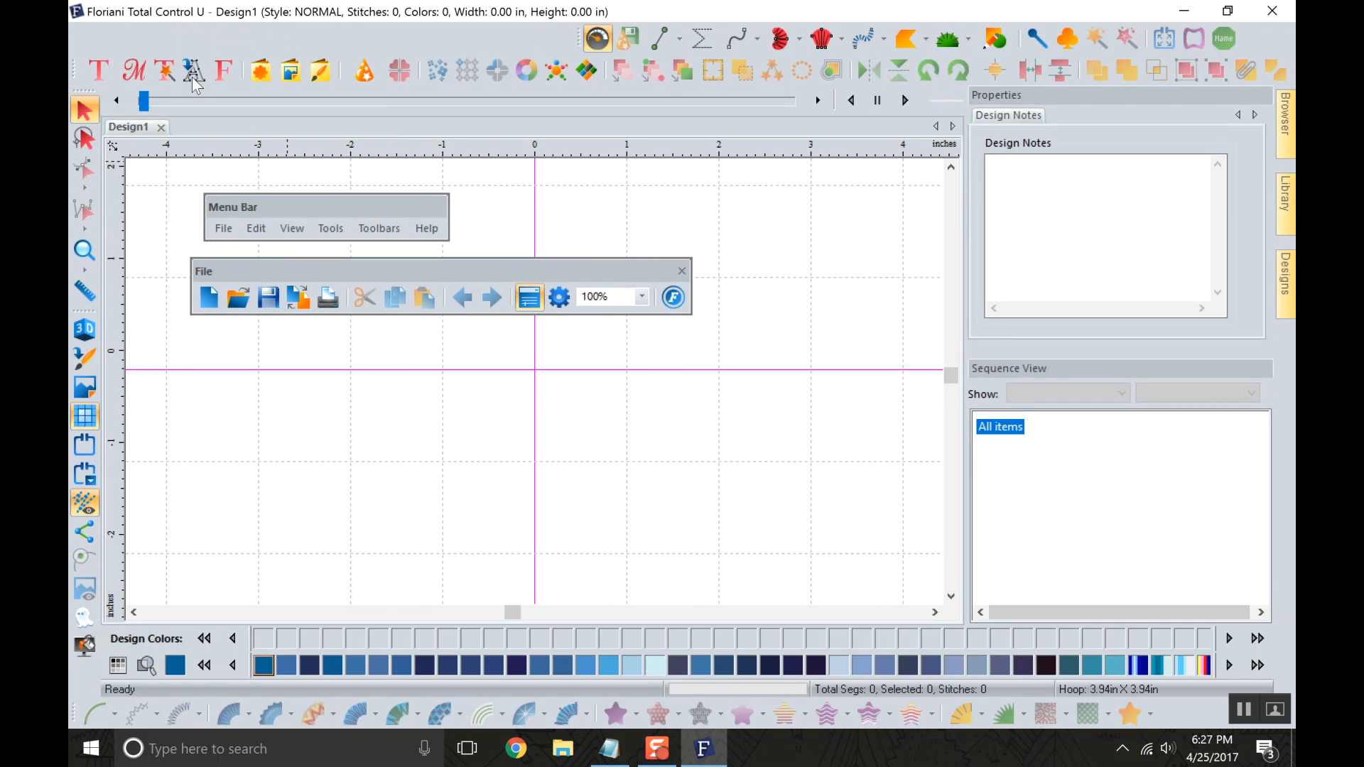
left_click_drag(436, 275, 403, 264)
left_click_drag(579, 39, 209, 359)
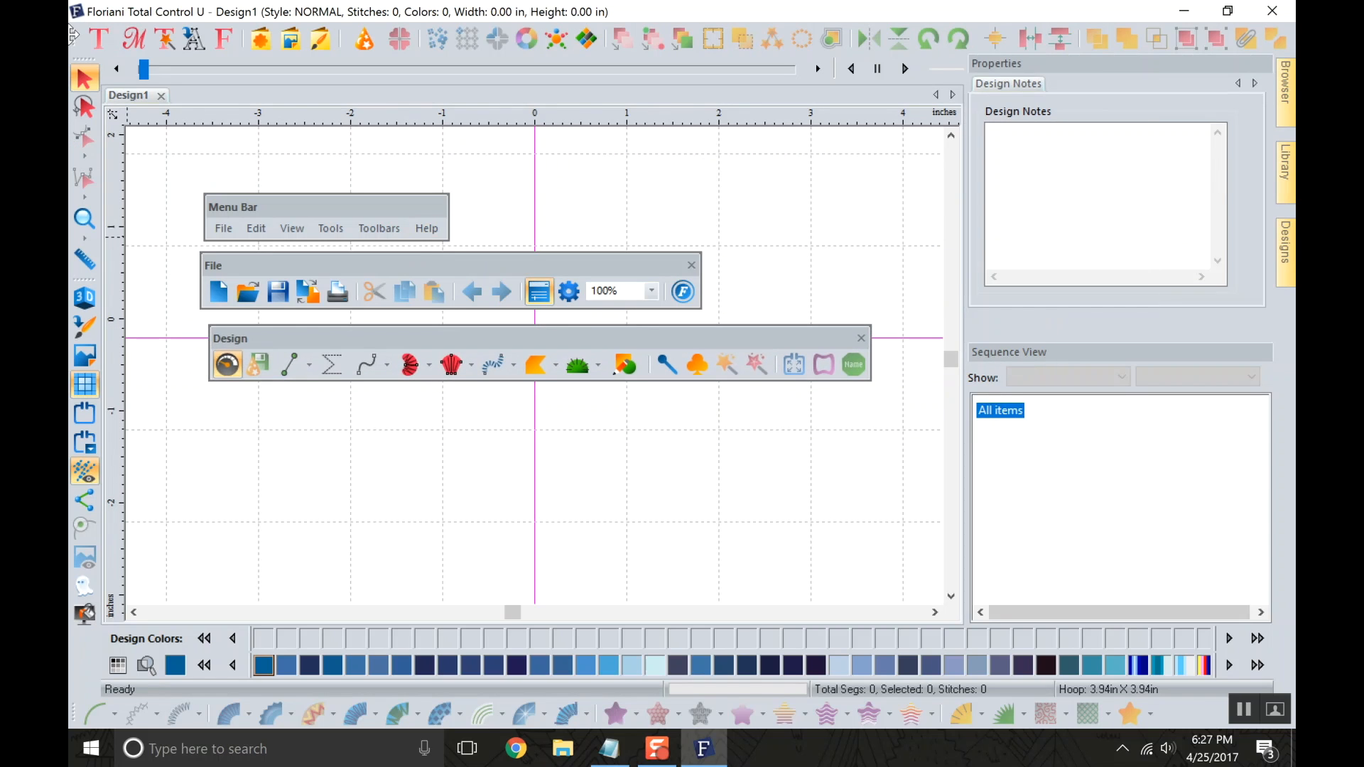
left_click_drag(75, 37, 748, 417)
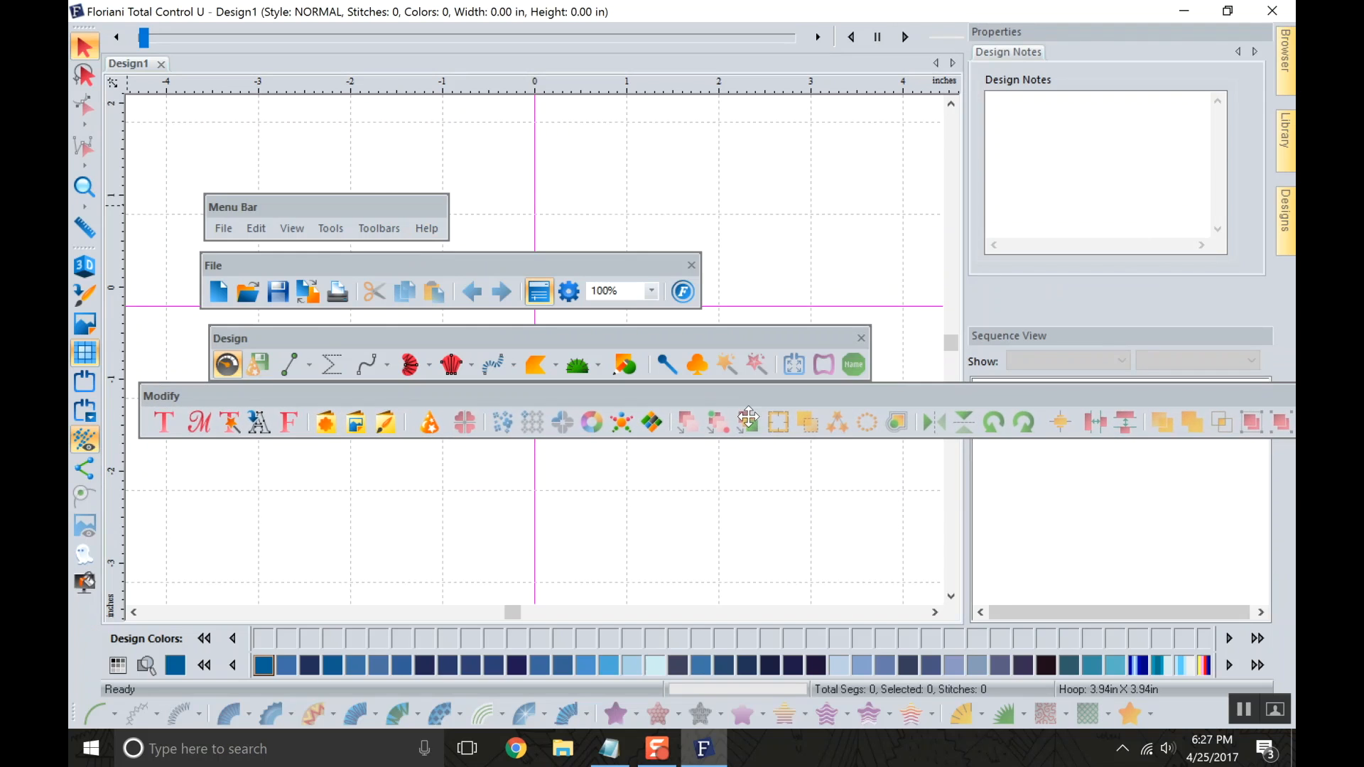
Undock the Edit and View toolbars and line up all the floating bars along the design area's left edge.
left_click_drag(84, 28, 153, 459)
left_click_drag(84, 248, 176, 543)
left_click_drag(195, 392, 131, 390)
left_click_drag(272, 336, 151, 329)
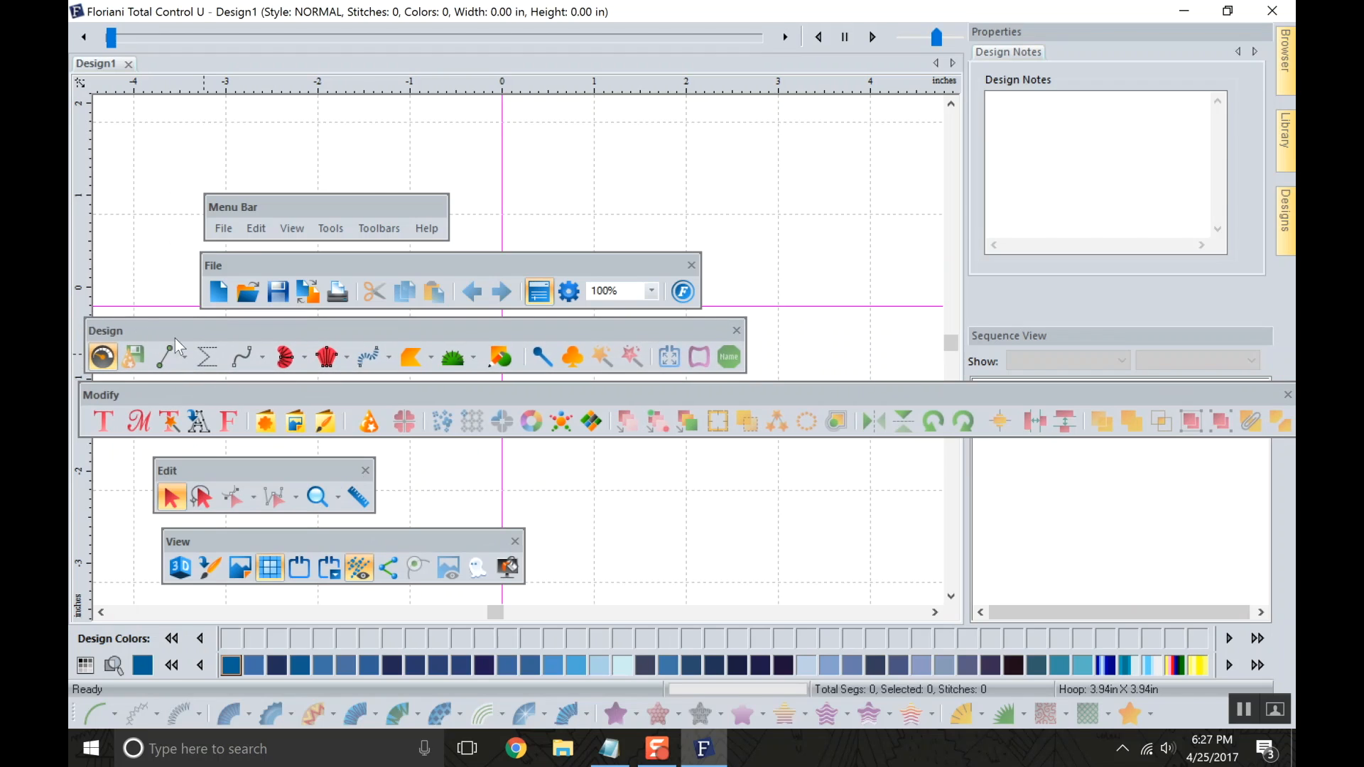
left_click_drag(522, 261, 407, 263)
left_click_drag(373, 200, 272, 191)
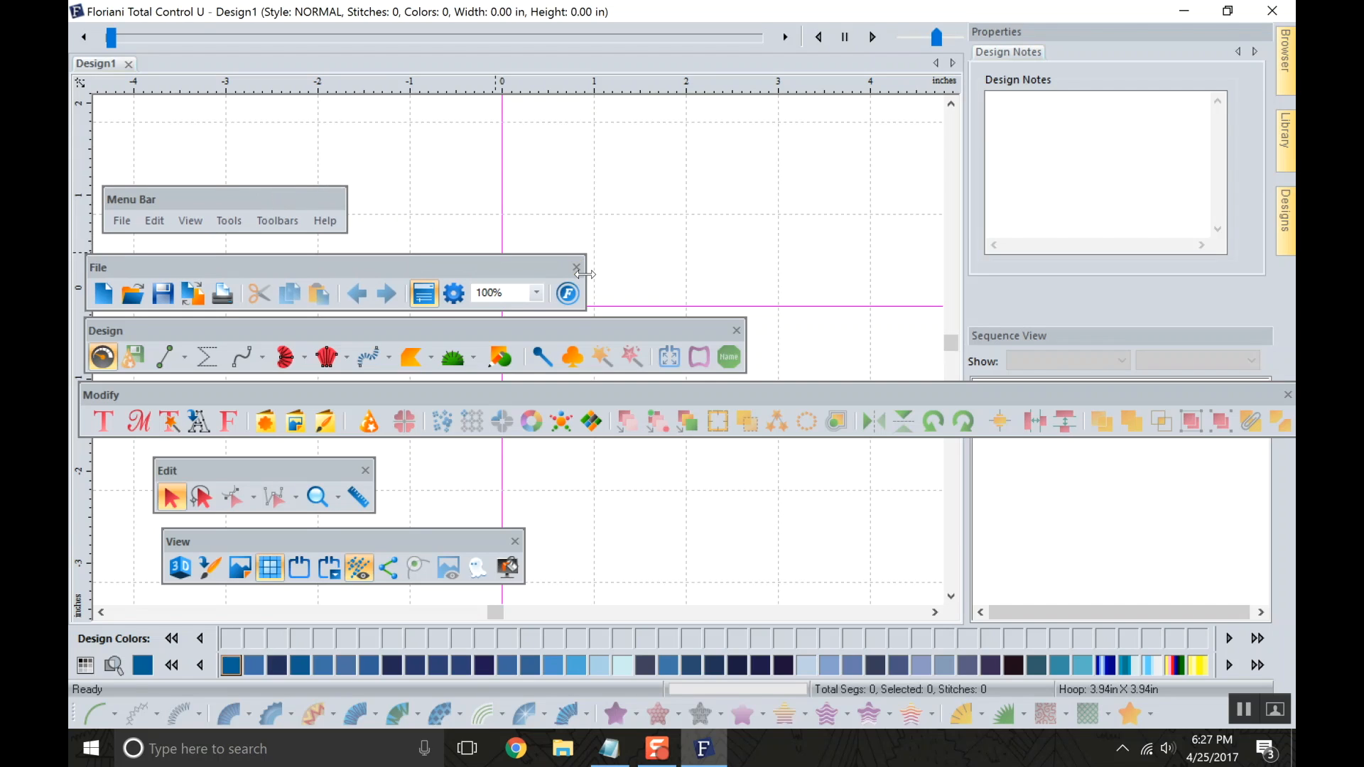
left_click_drag(235, 470, 172, 462)
left_click_drag(352, 539, 277, 534)
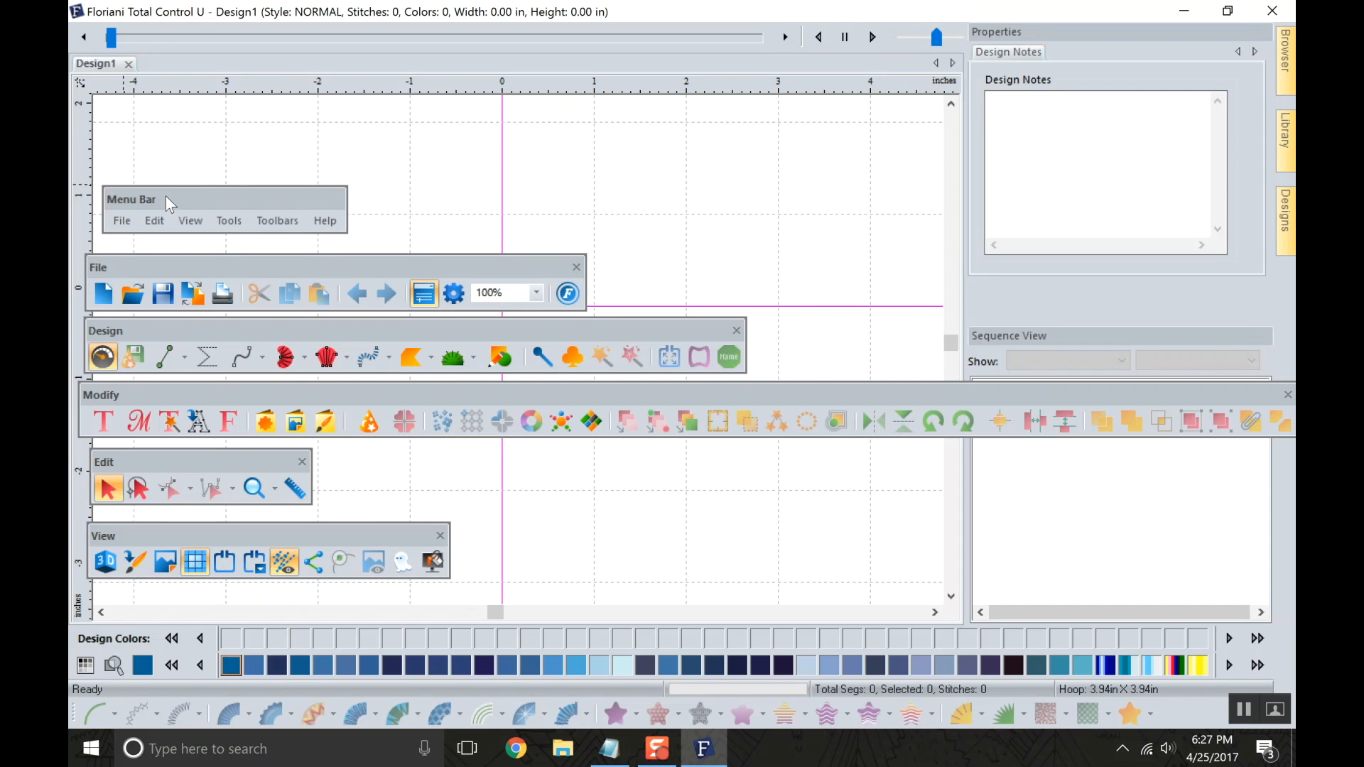
Hide the Design toolbar and show it again.
left_click(291, 220)
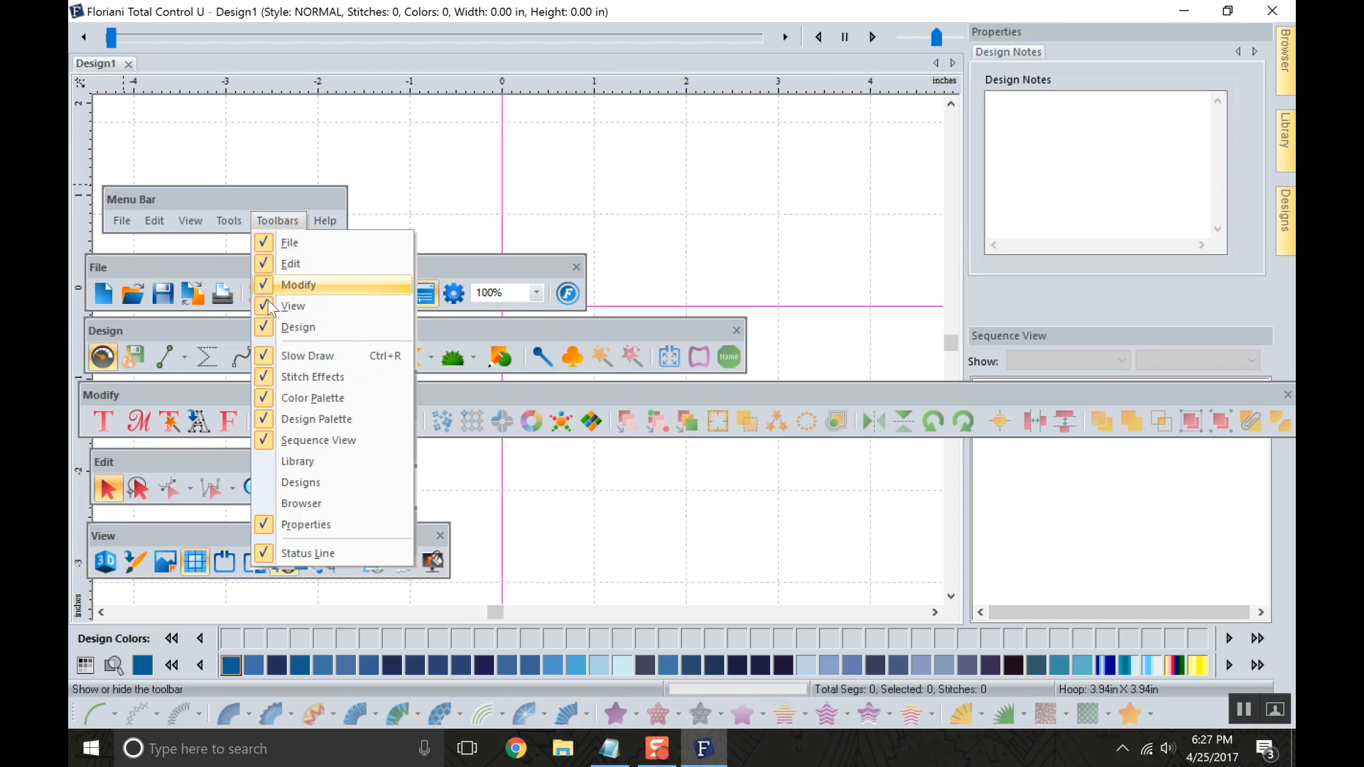
left_click(270, 329)
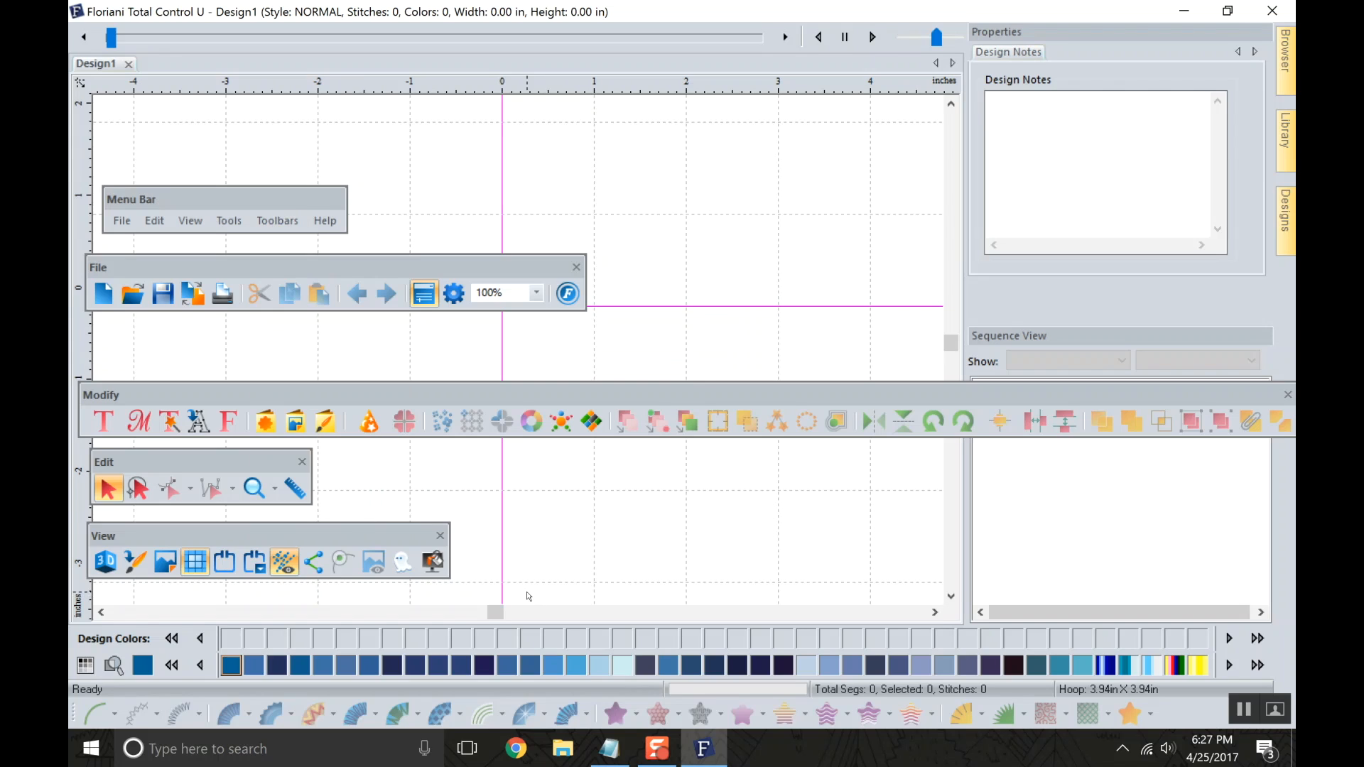
left_click(274, 223)
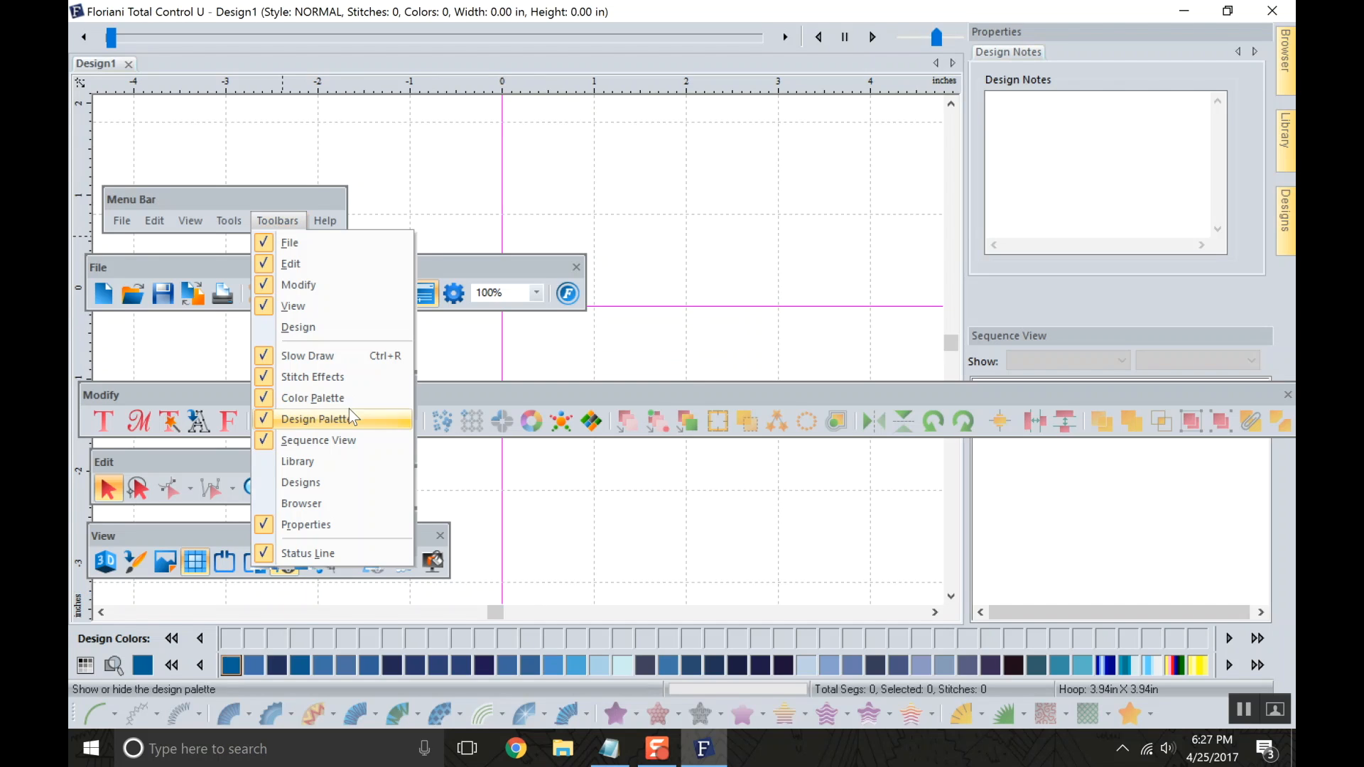
left_click(317, 337)
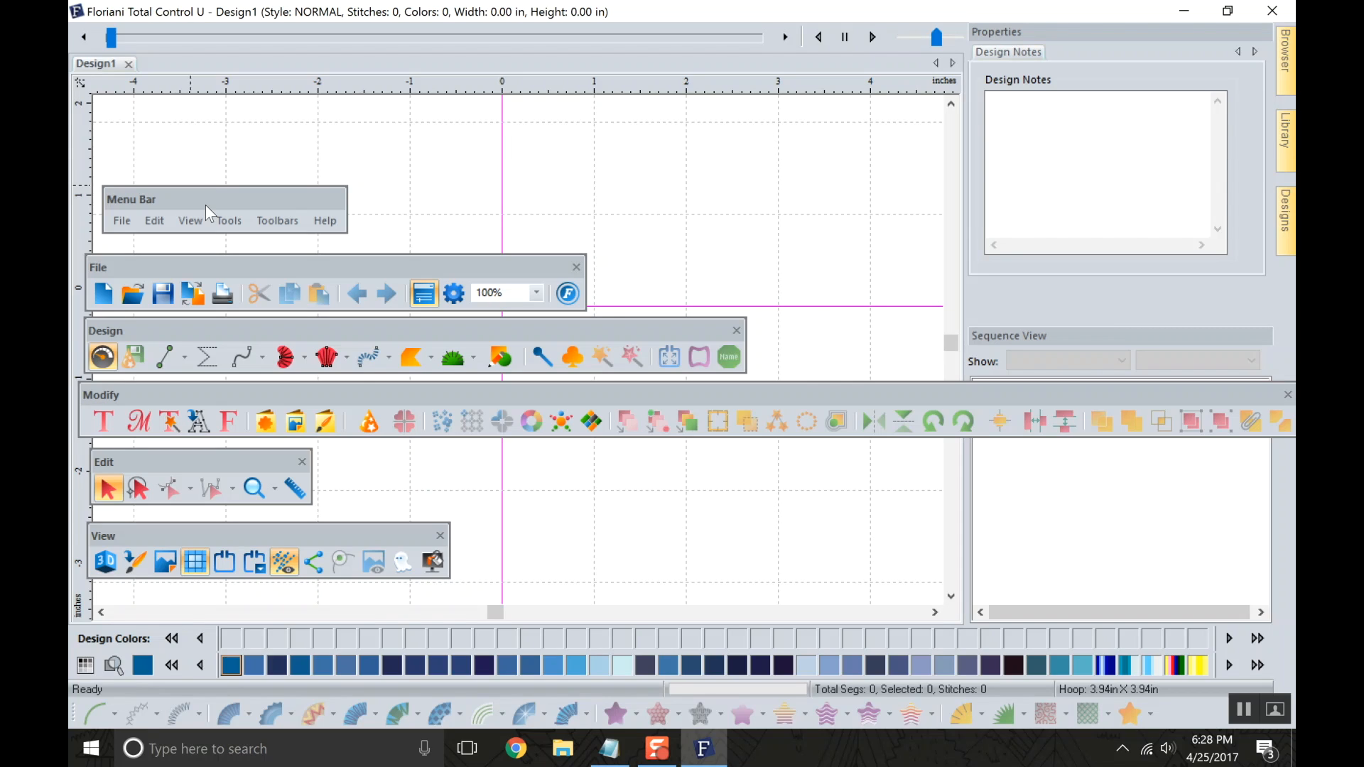
Stack the floating File, Design, Modify, Edit and View toolbars more closely beneath the floating menu bar.
left_click_drag(253, 267, 271, 252)
left_click_drag(270, 327, 292, 313)
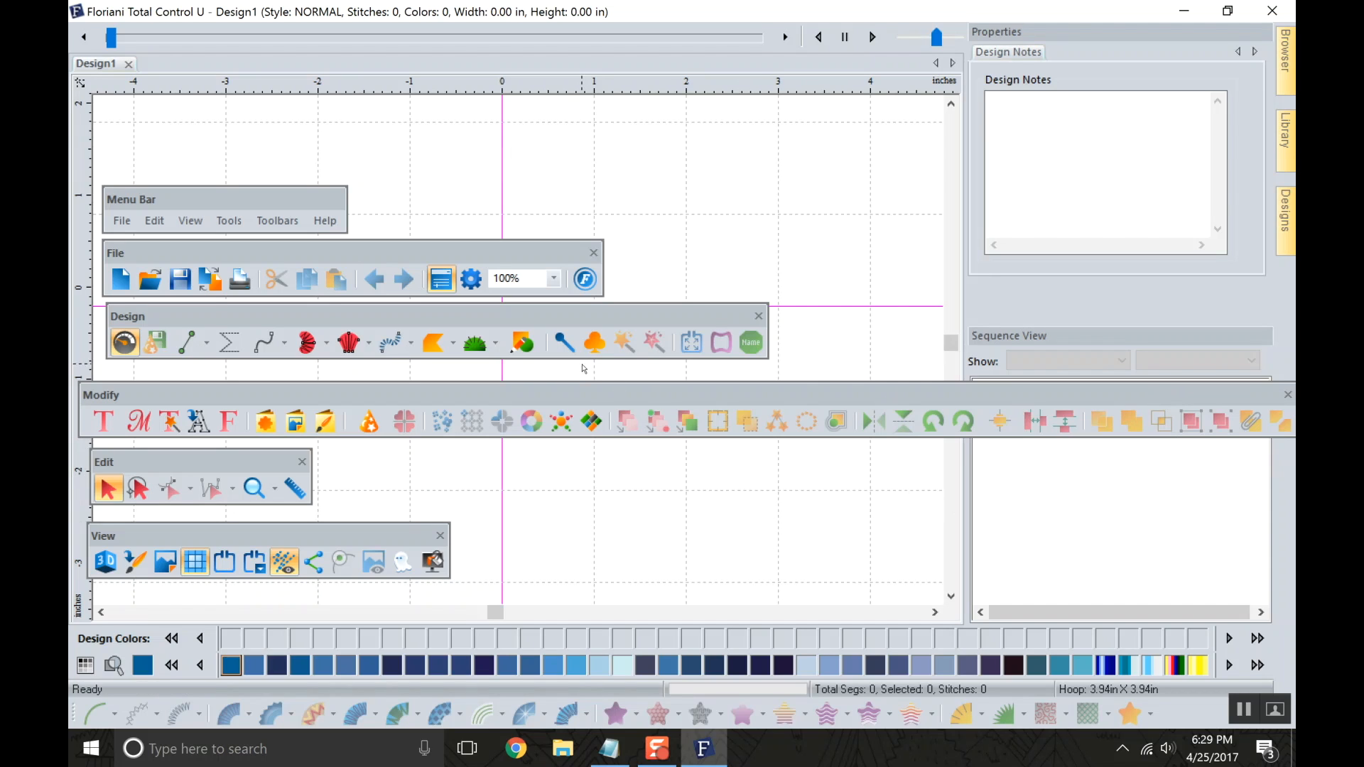
left_click_drag(584, 392, 599, 373)
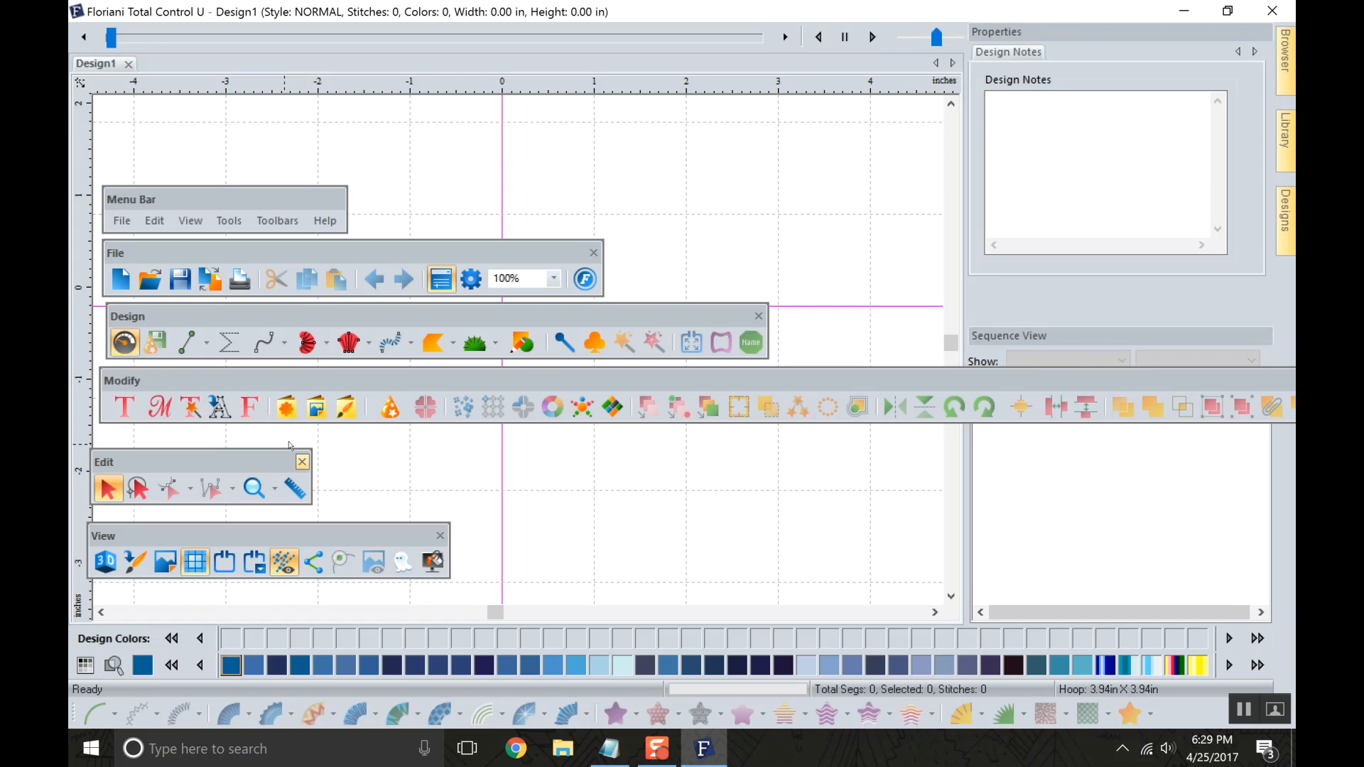
left_click_drag(226, 455, 232, 436)
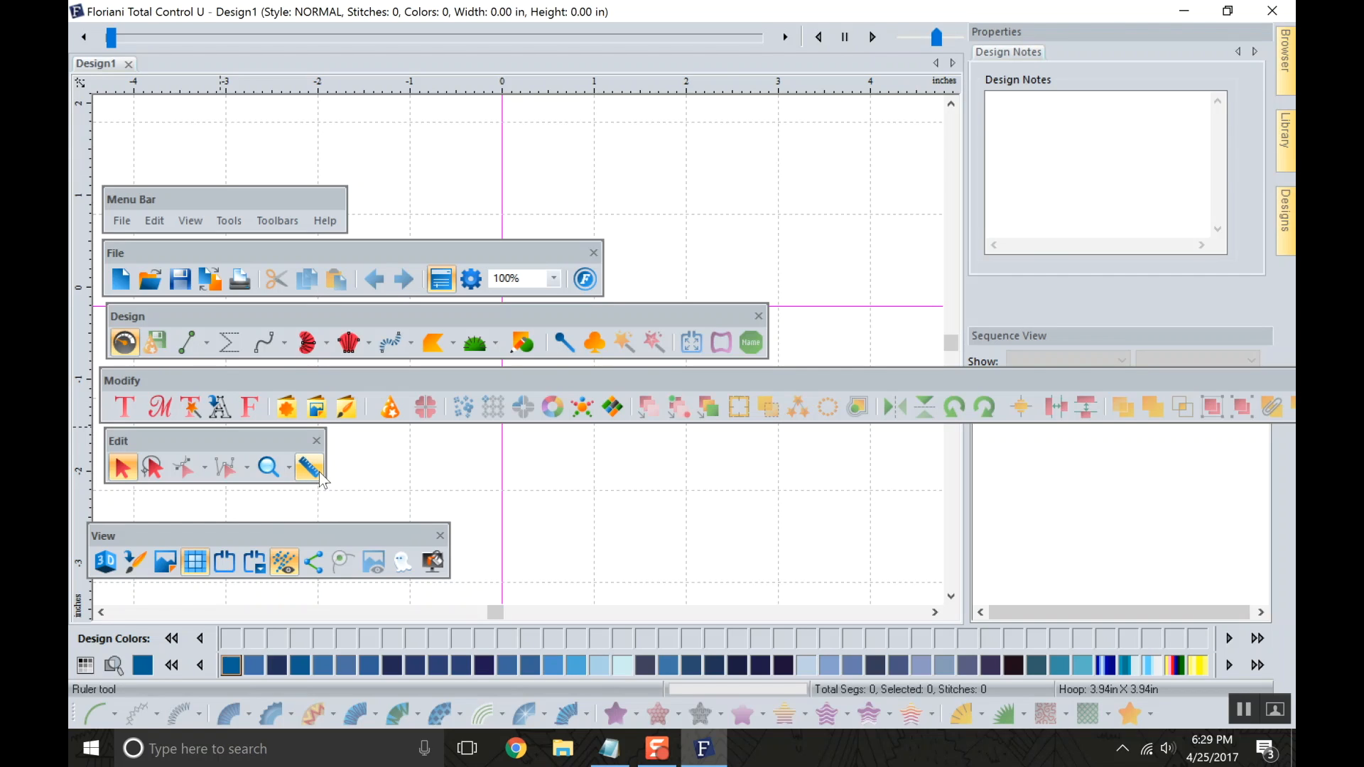
left_click_drag(241, 530, 274, 516)
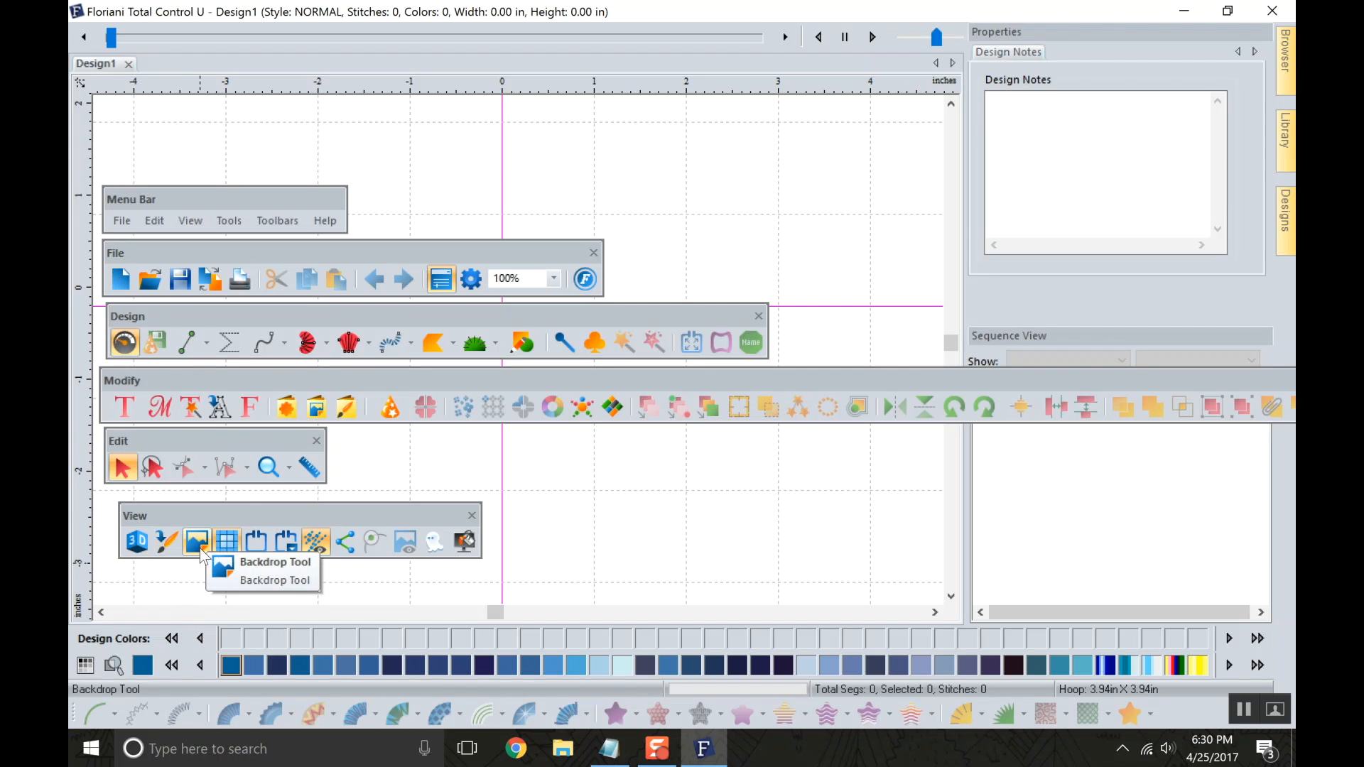
Switch the grid off and on twice, and show the hoop in the design area.
left_click(229, 547)
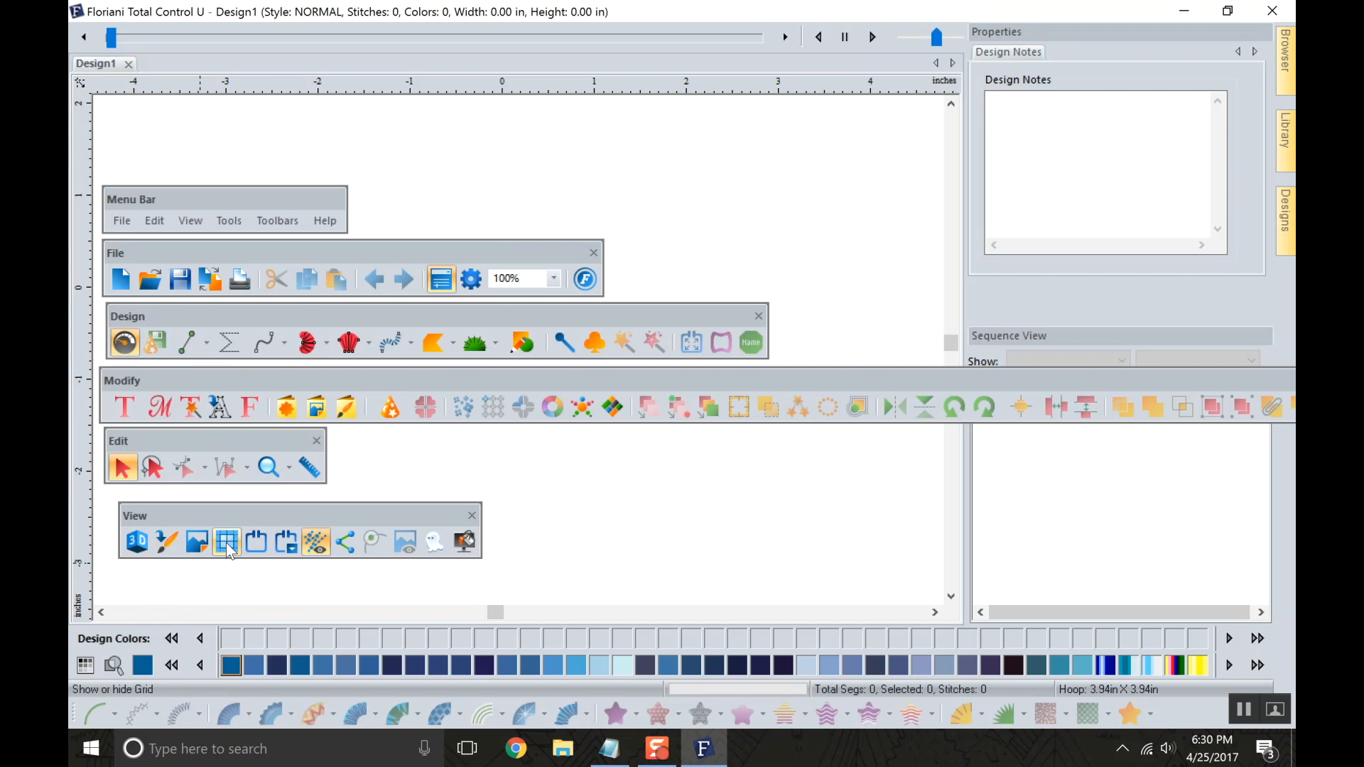
left_click(229, 547)
left_click(228, 545)
left_click(228, 545)
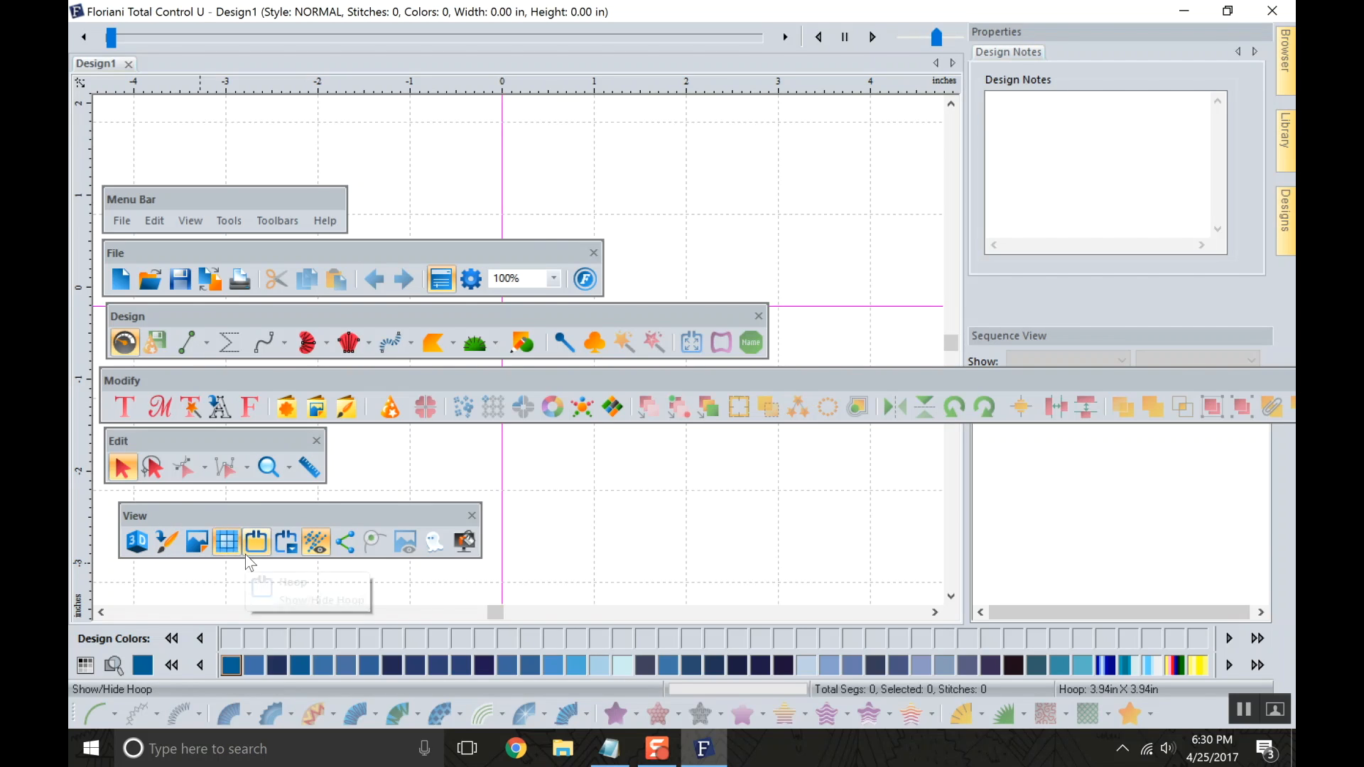
left_click(257, 544)
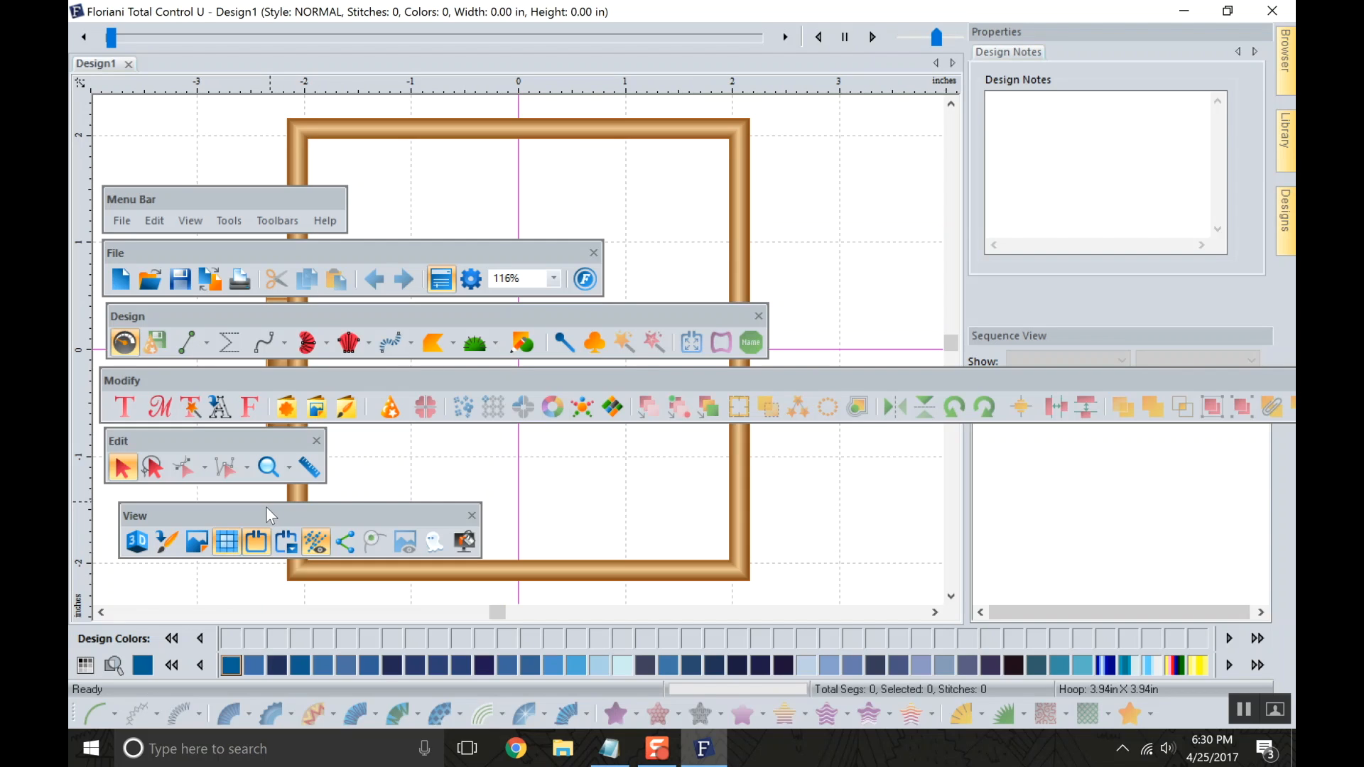
Select the 160mm X 260mm hoop in PES format for the design.
left_click(286, 544)
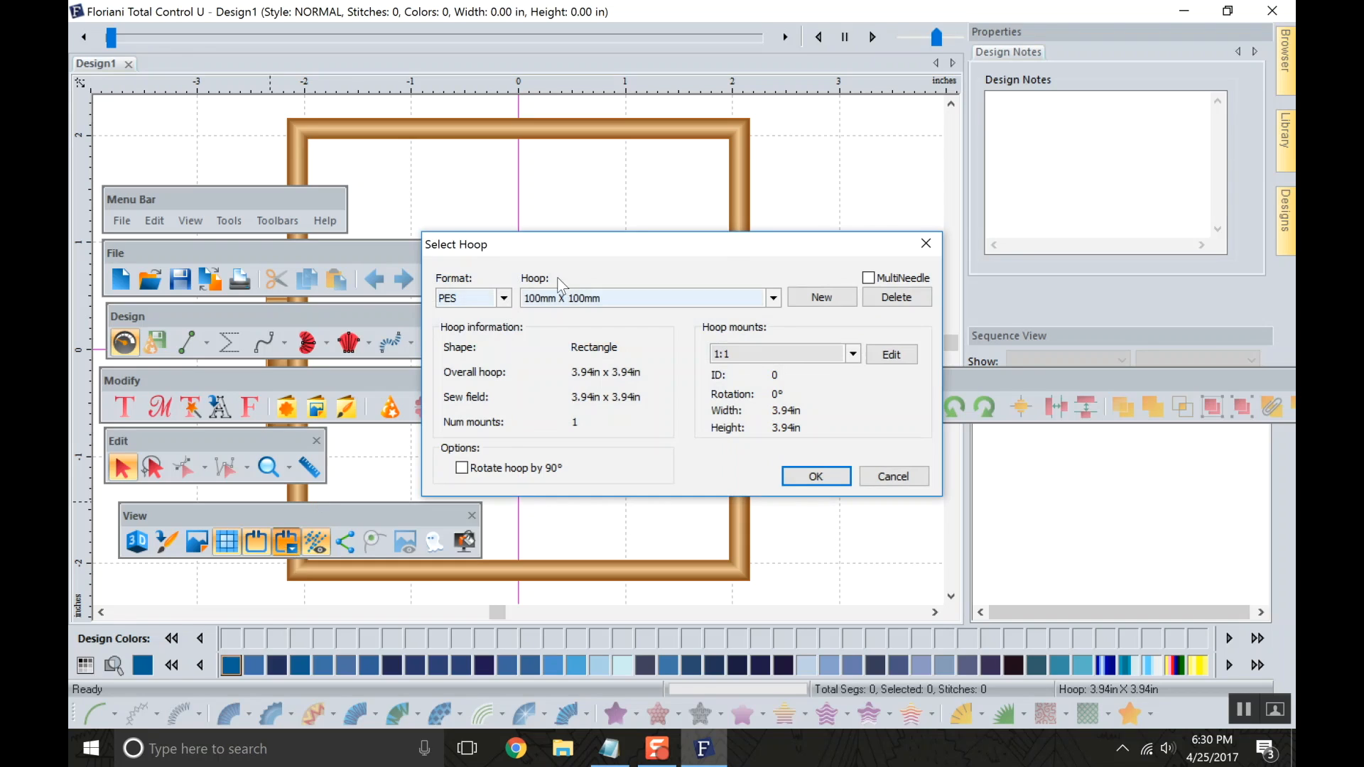
left_click(505, 298)
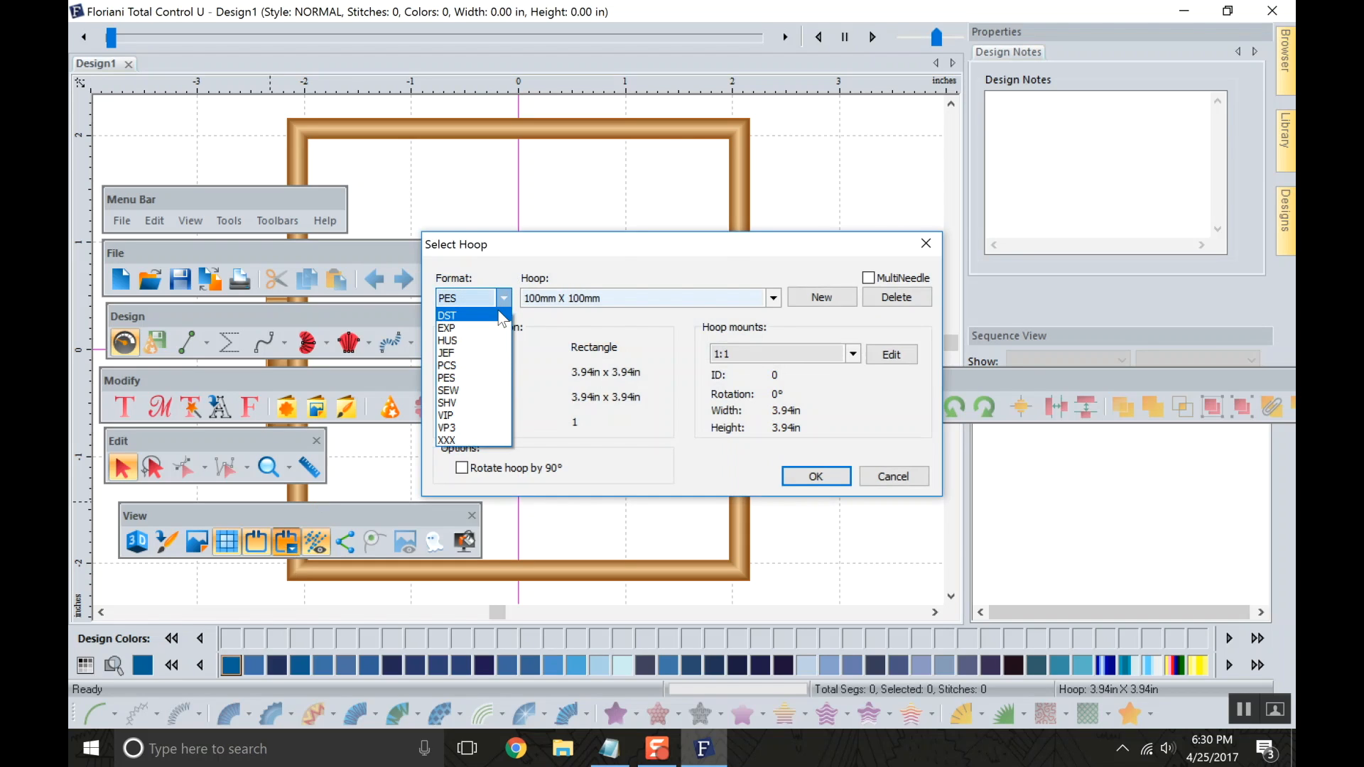
left_click(469, 378)
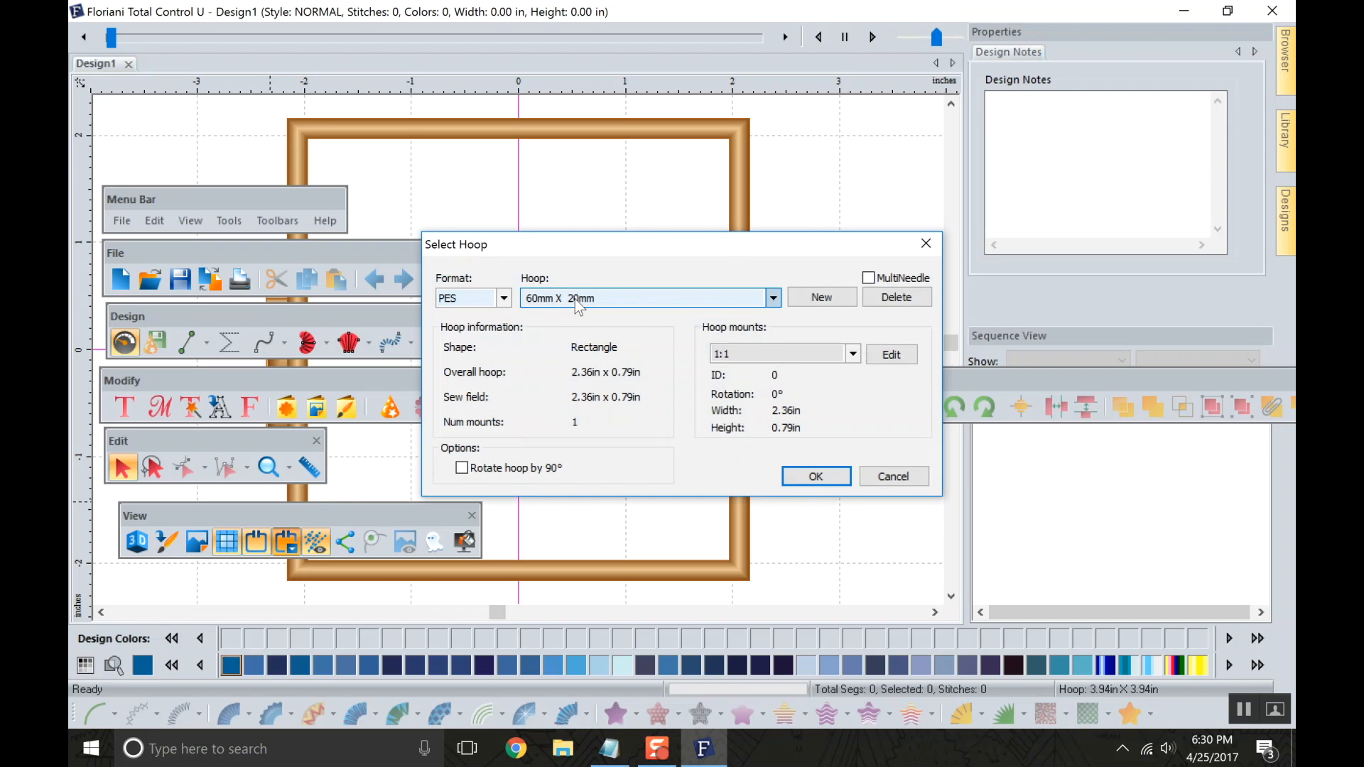
left_click(580, 300)
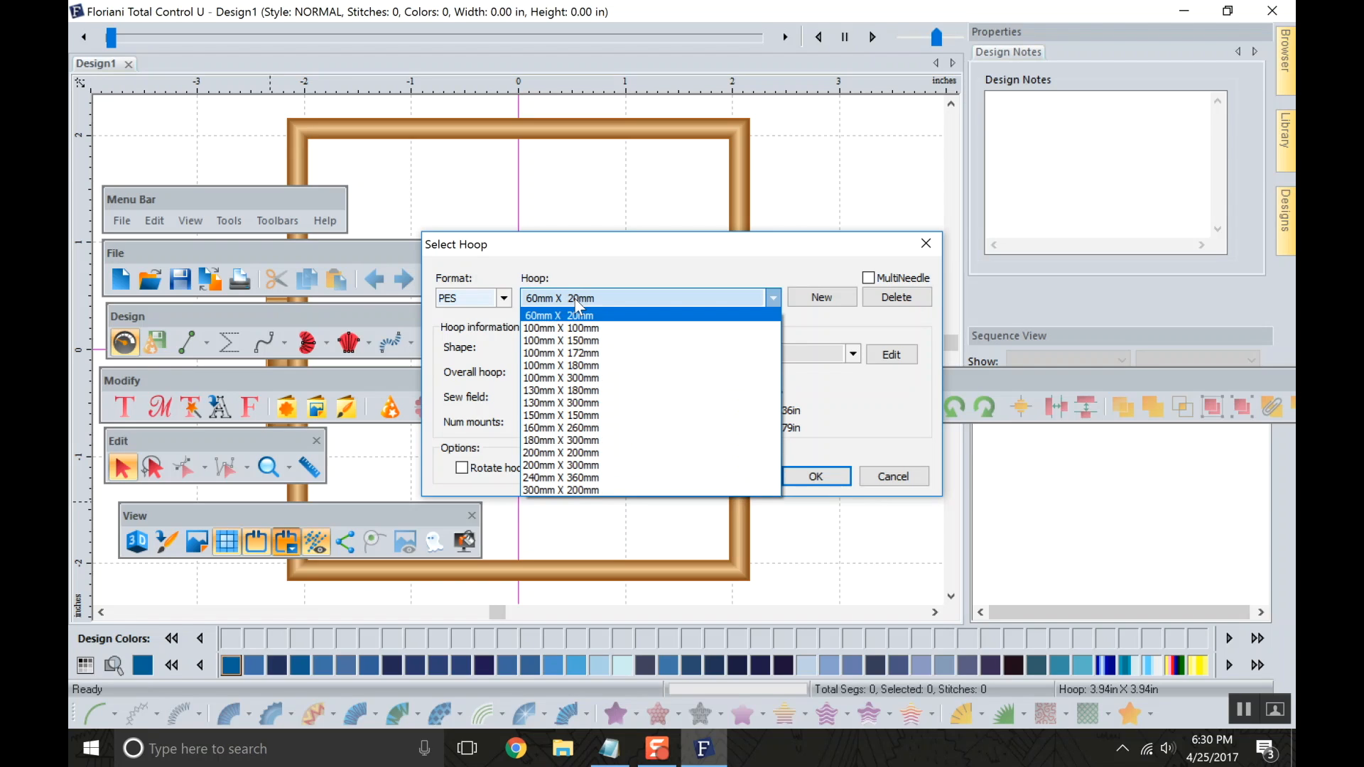
left_click(581, 428)
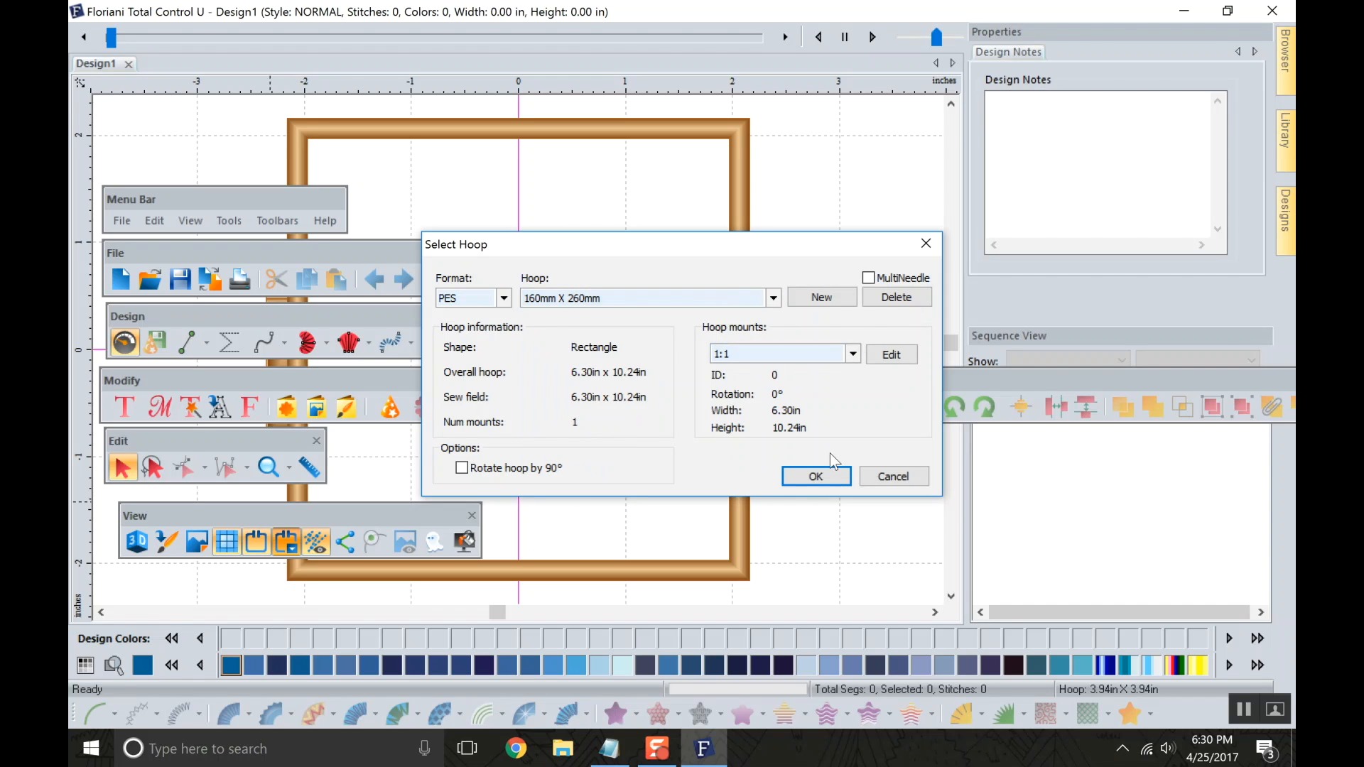
left_click(815, 476)
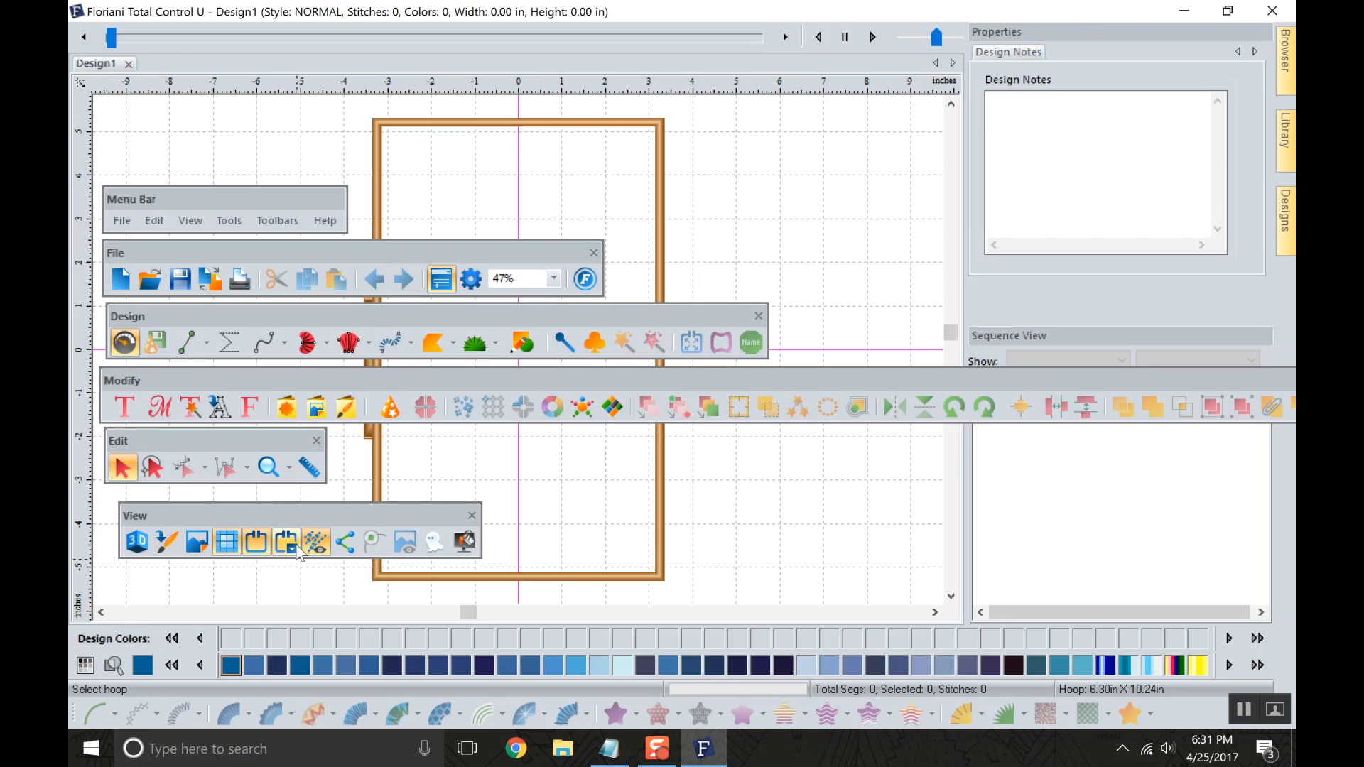
Hide the hoop and the grid in the design area.
left_click(254, 547)
left_click(235, 547)
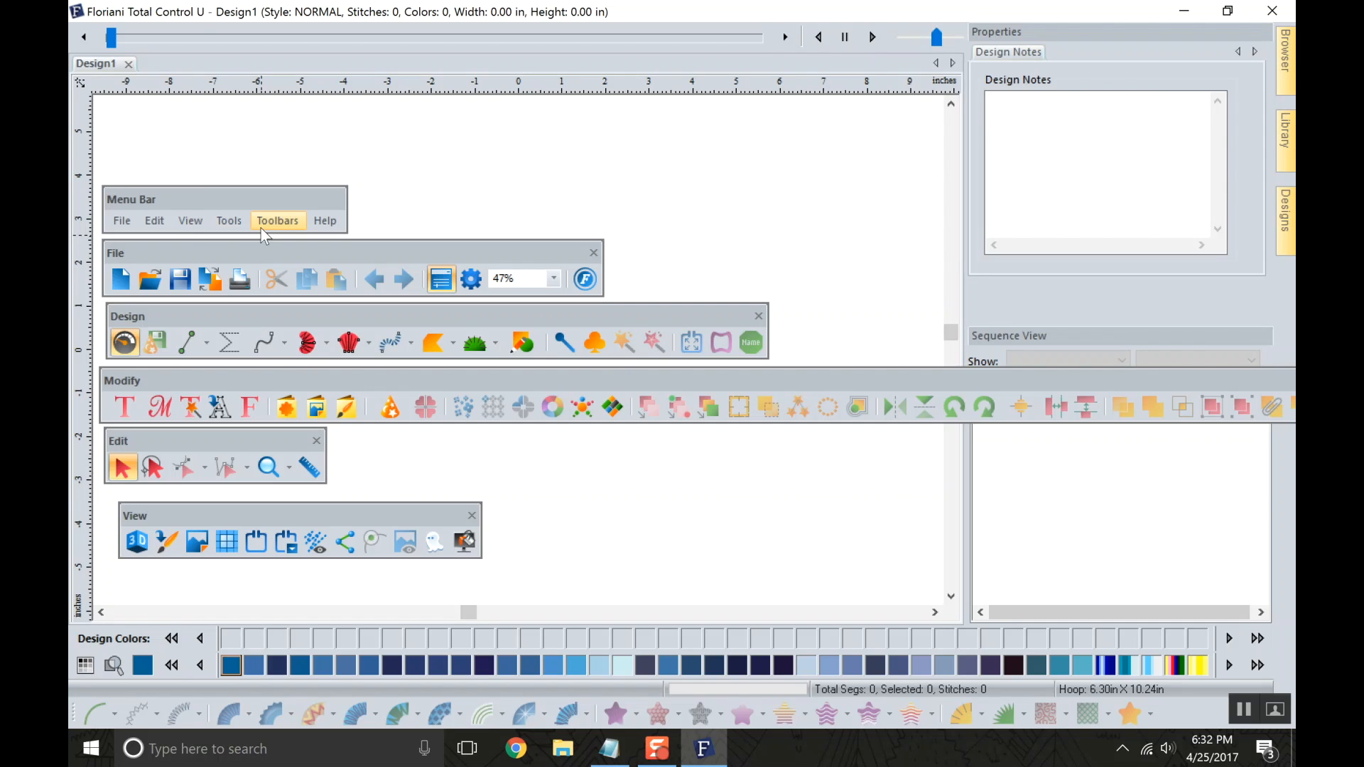
Dock the menu bar above the design area, with the File and Design toolbars side by side on the row beneath it.
left_click_drag(250, 201, 218, 17)
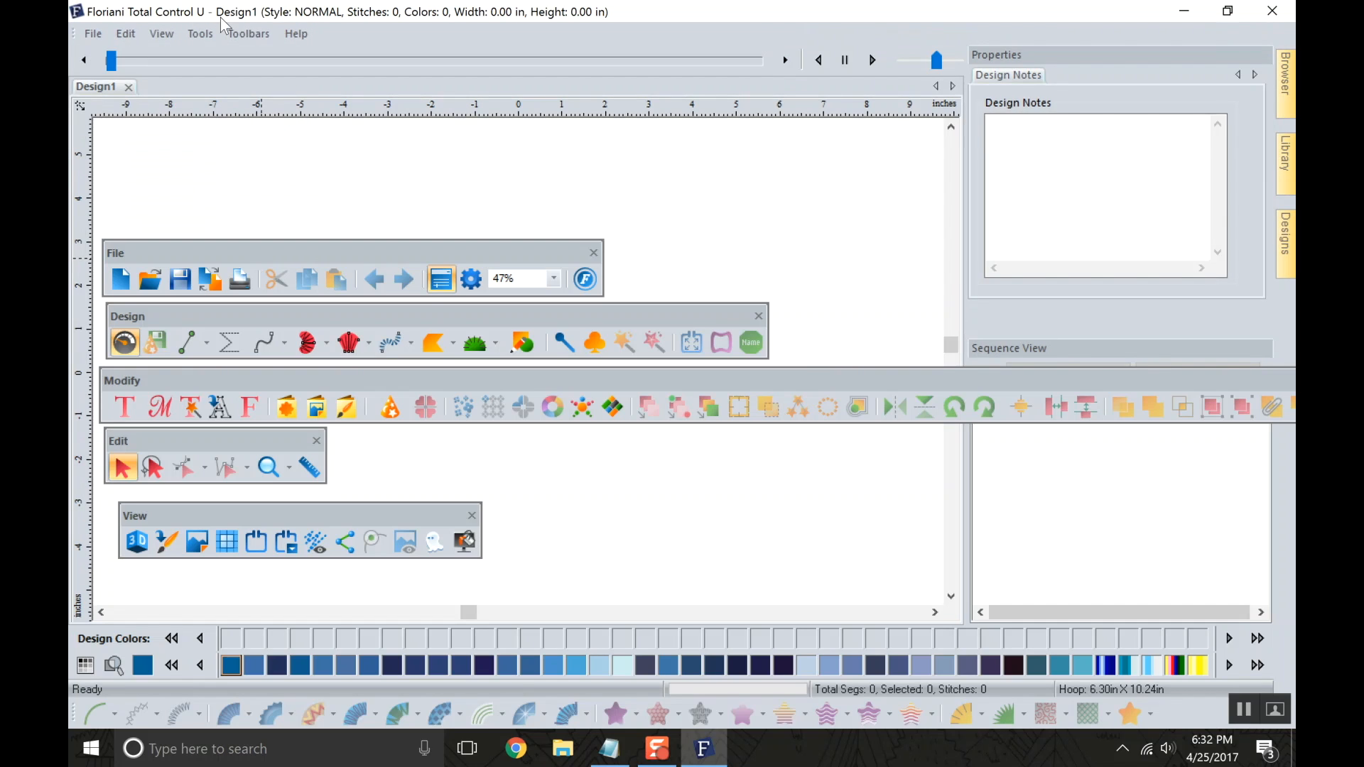
left_click_drag(286, 258, 239, 33)
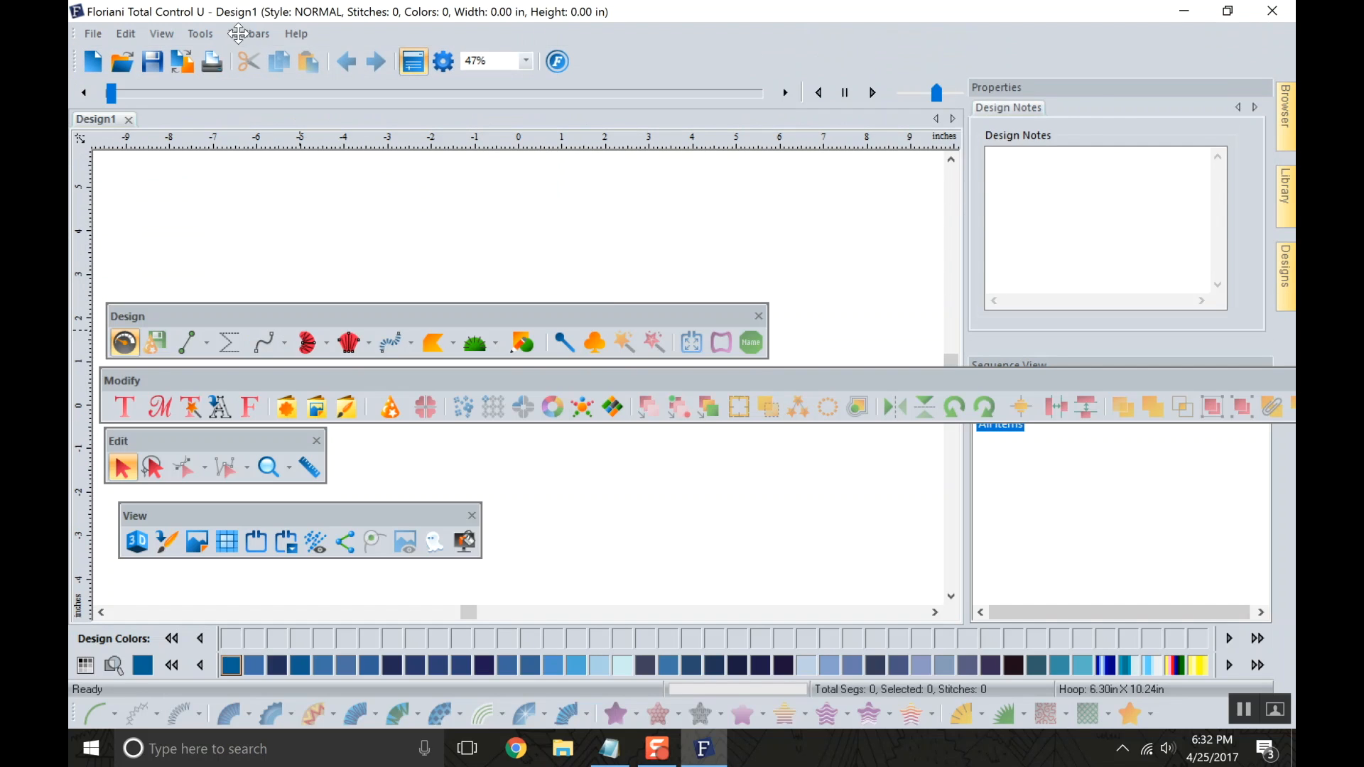
left_click_drag(71, 61, 69, 60)
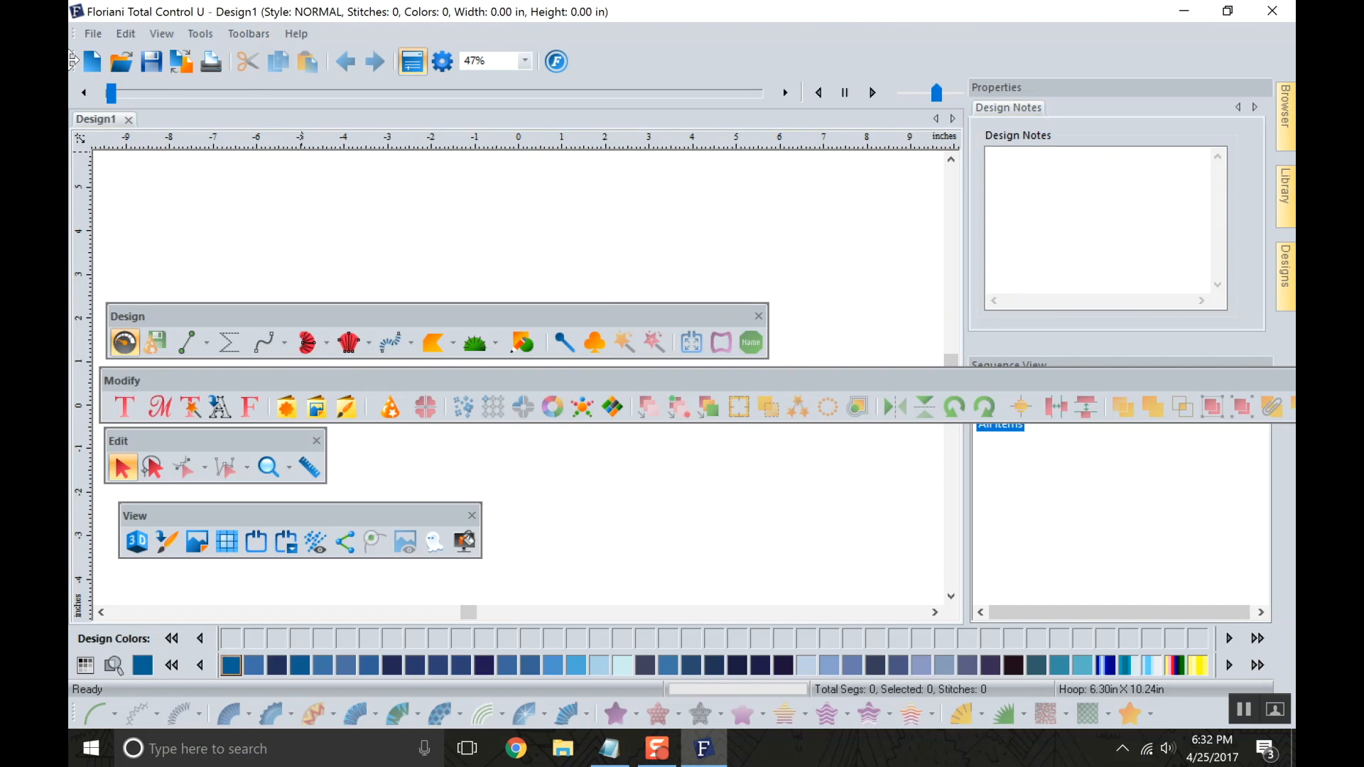
left_click_drag(127, 315, 589, 61)
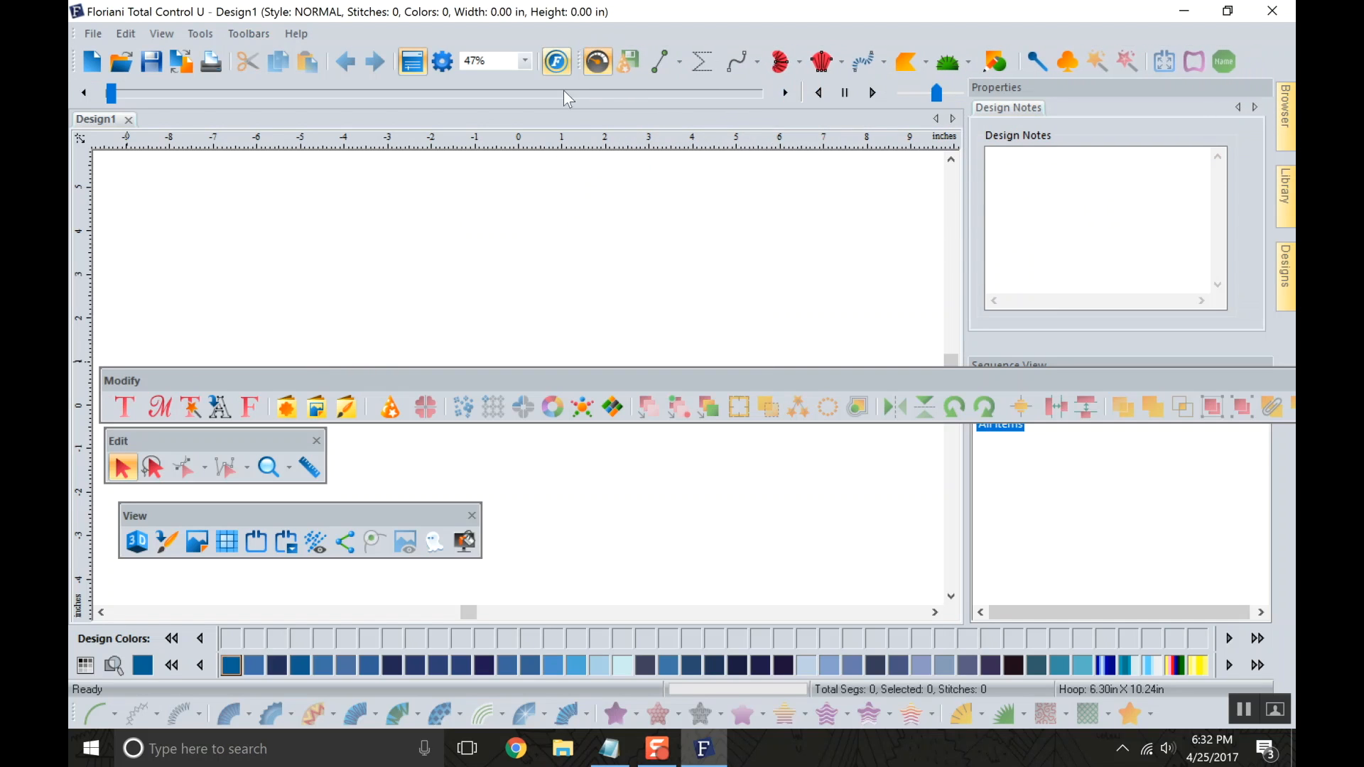
Dock the Modify toolbar on its own row beneath the File and Design toolbars, keeping the File toolbar at the row's start.
left_click_drag(598, 378, 523, 52)
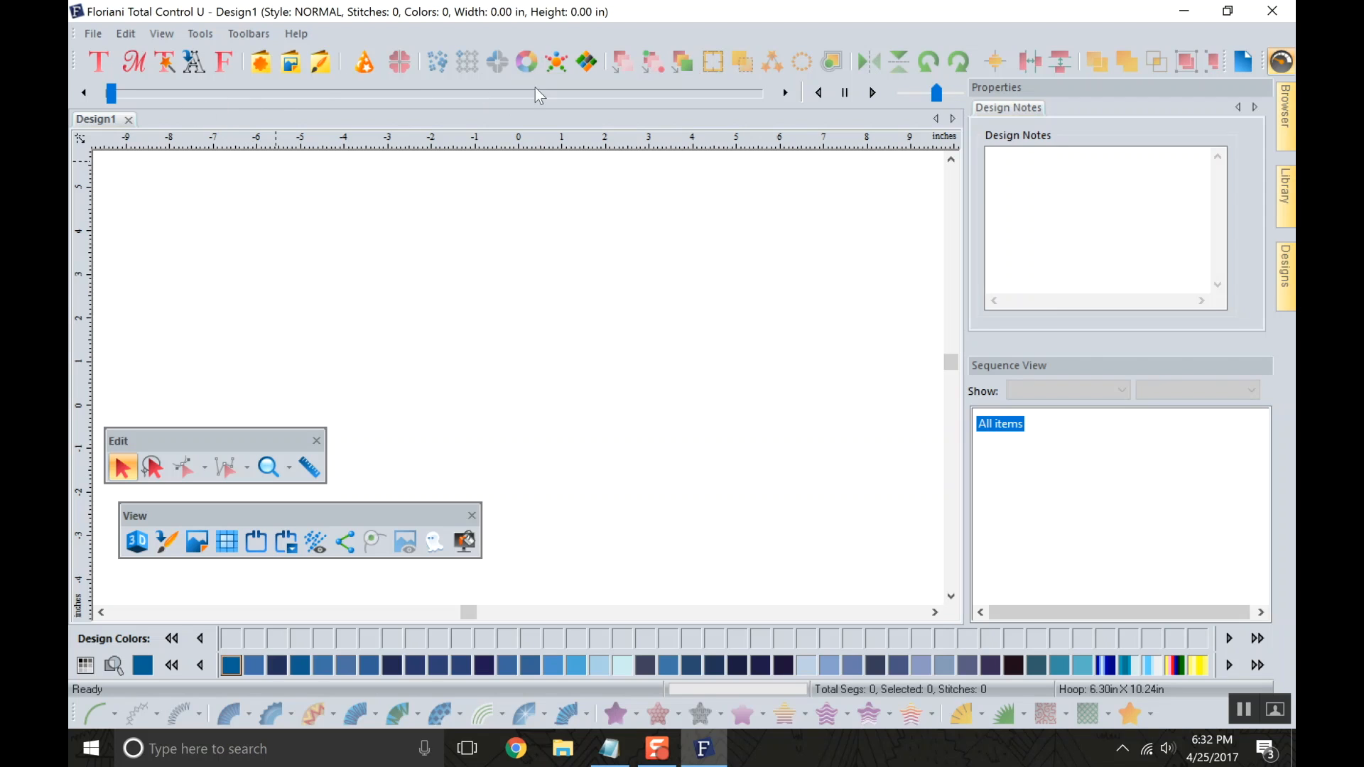
left_click_drag(74, 56, 367, 326)
left_click_drag(463, 80, 511, 85)
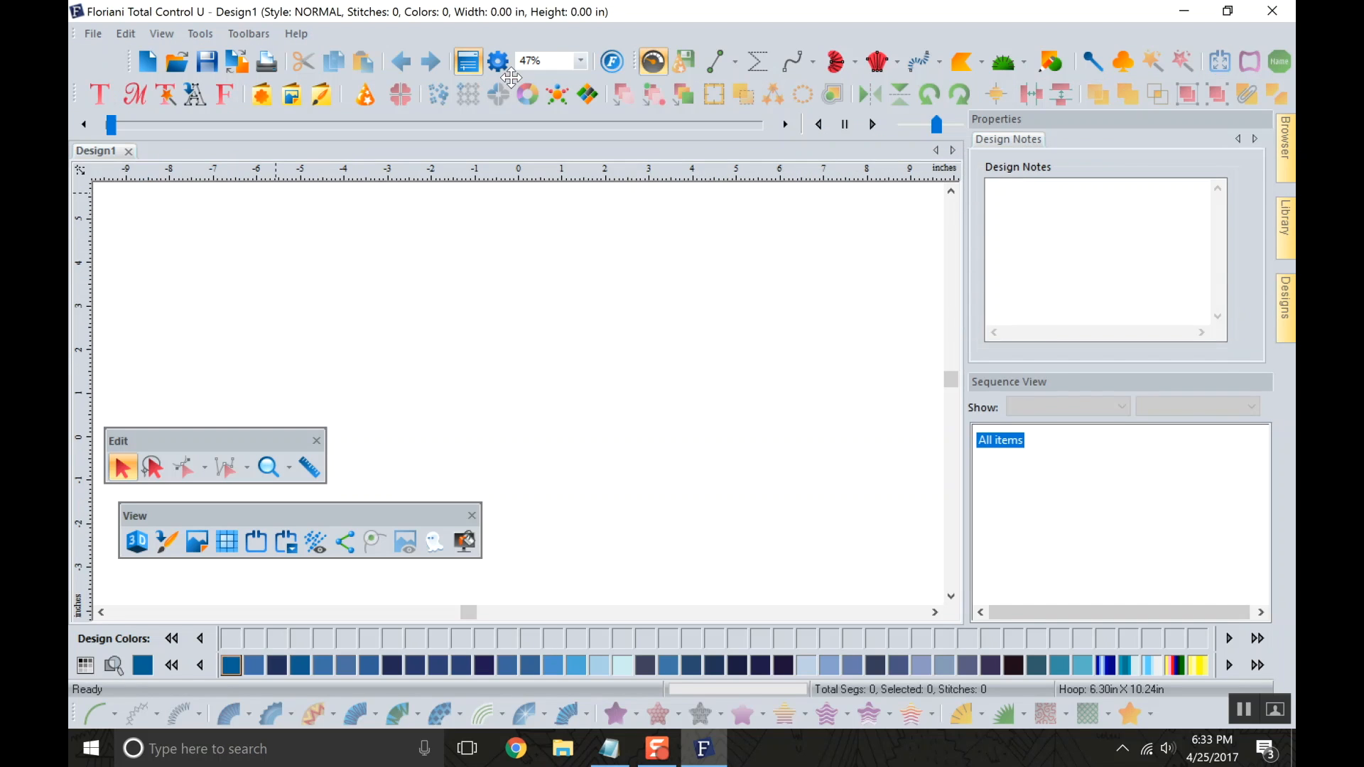
left_click_drag(126, 50, 71, 95)
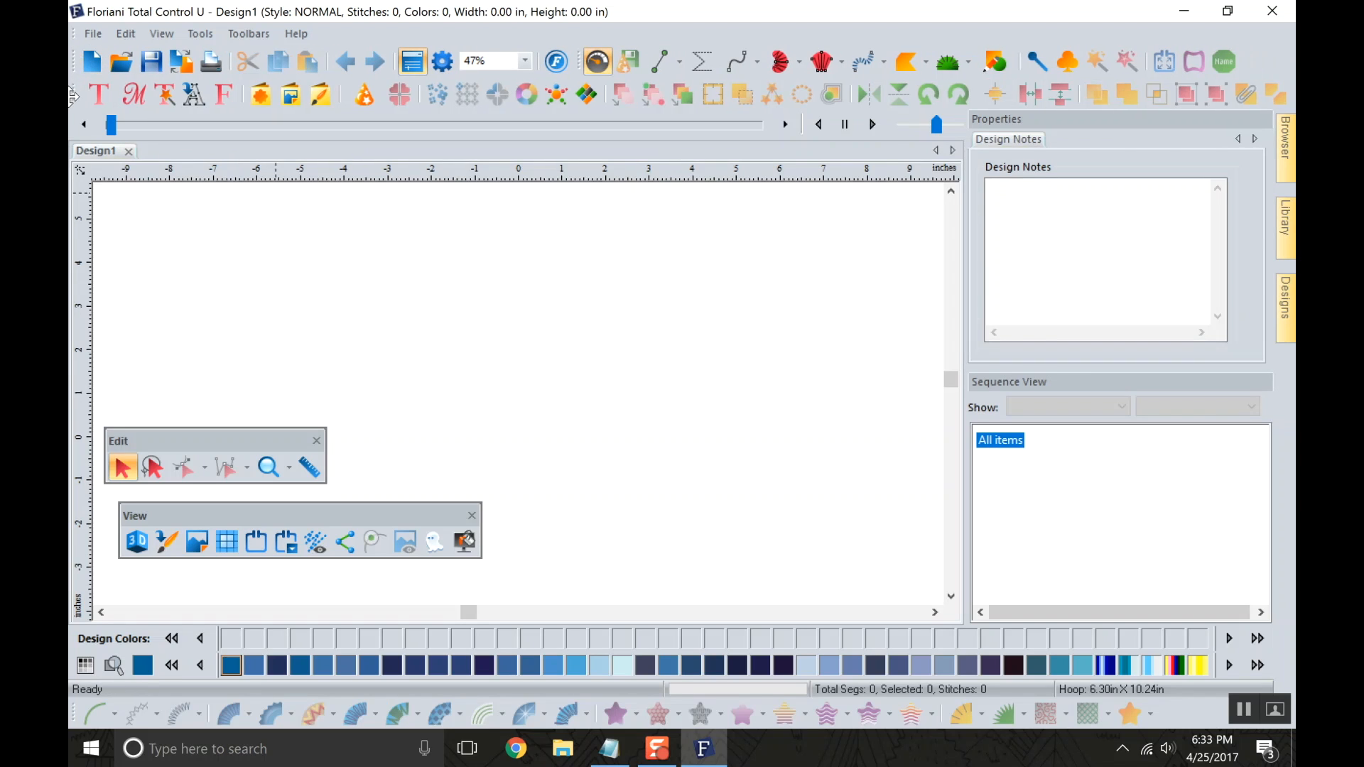
Dock the Edit and View toolbars vertically along the design area's left side, with Edit above View.
left_click_drag(165, 441, 84, 206)
left_click_drag(83, 122, 82, 89)
left_click_drag(176, 514, 75, 340)
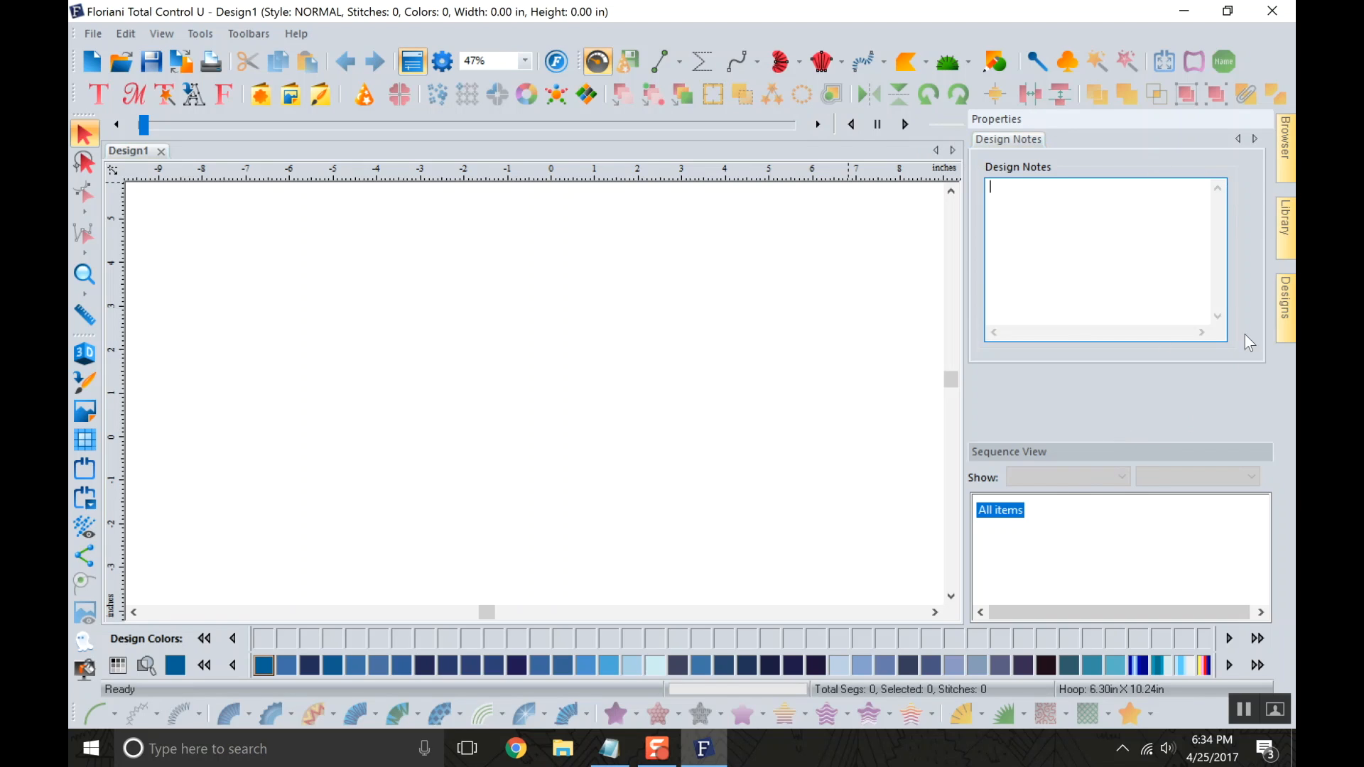
Look over the list of available toolbars and the contents of the Browser, Library and Designs panels.
mouse_move(1285, 142)
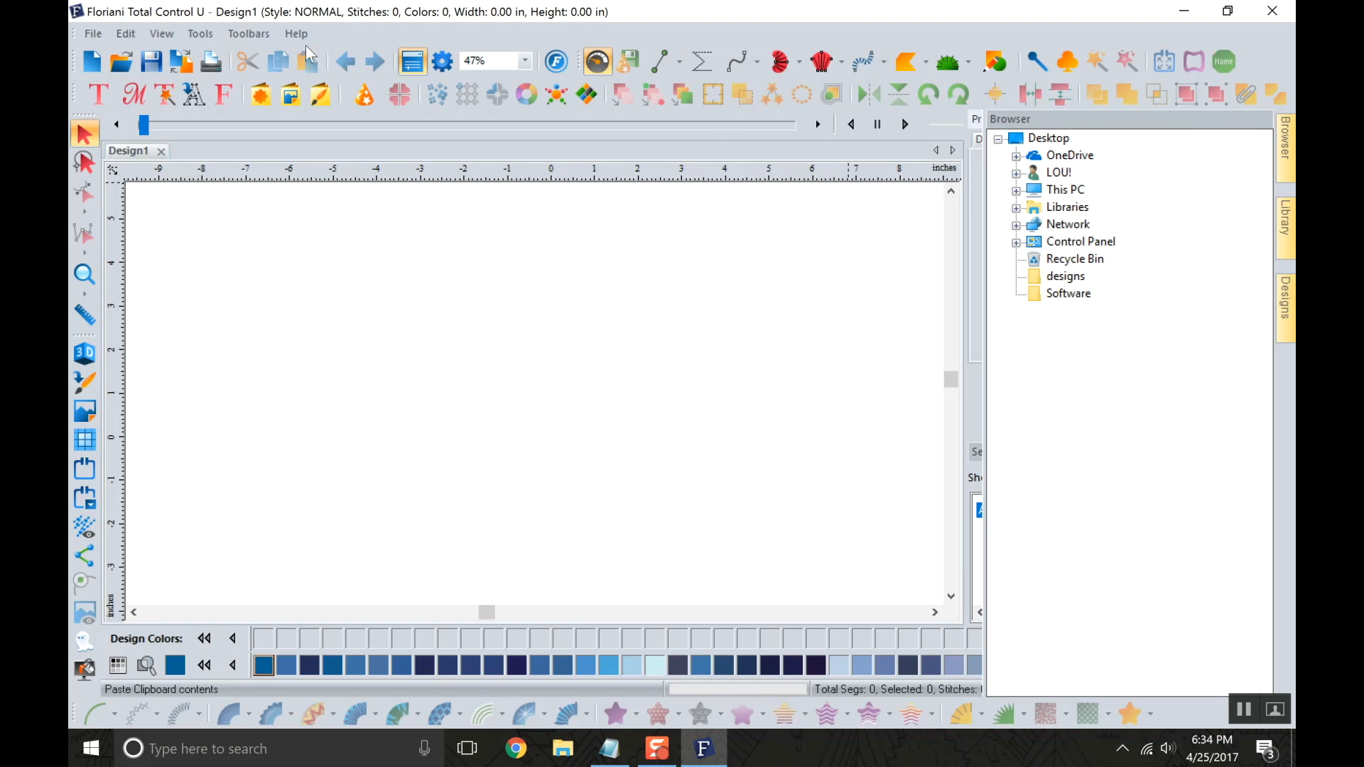
left_click(264, 35)
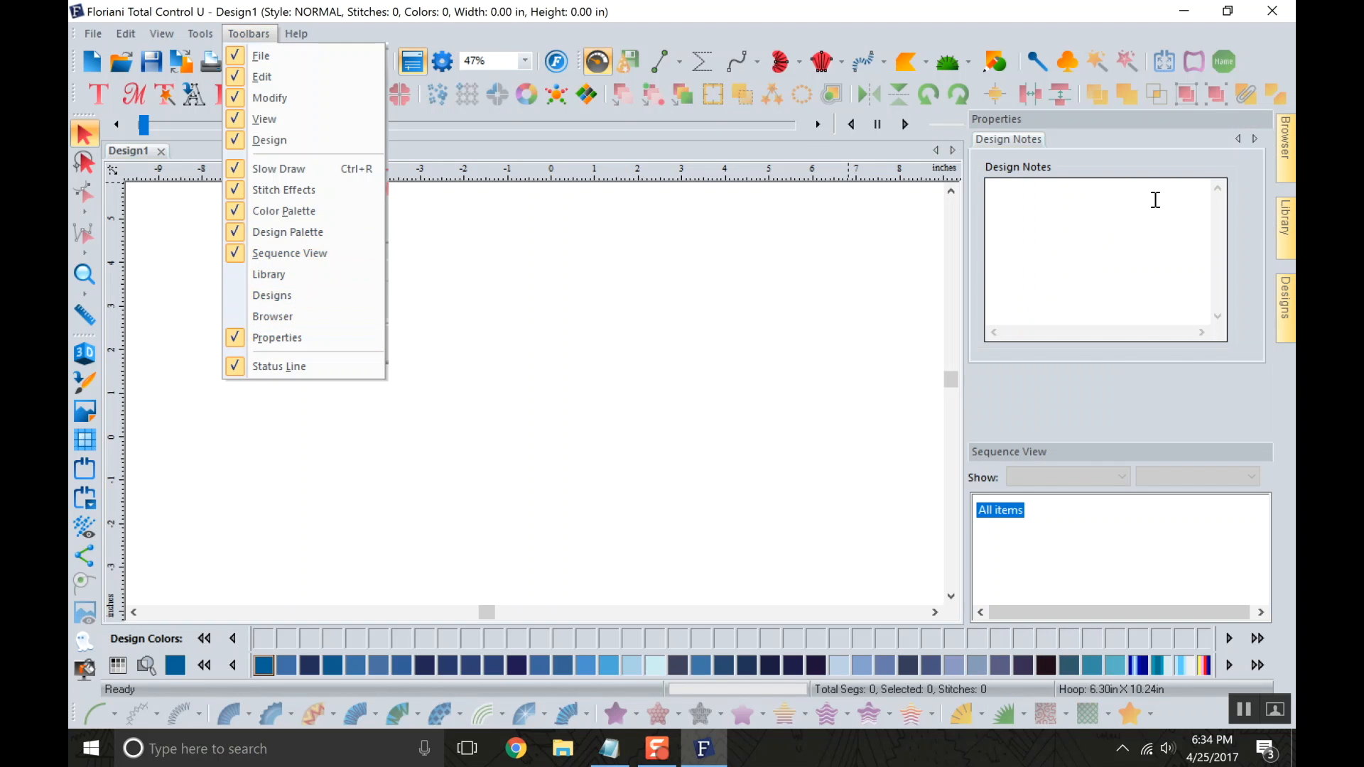
left_click(848, 257)
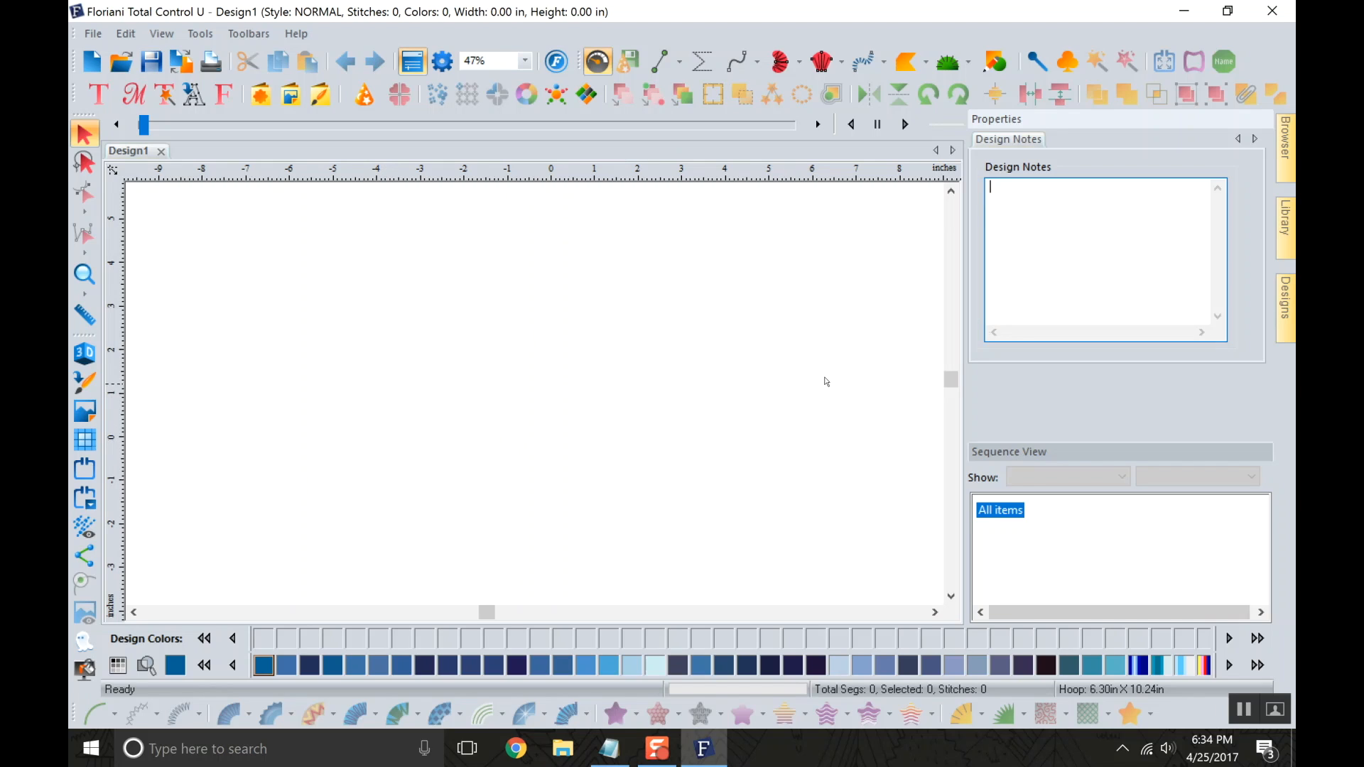
left_click(1284, 146)
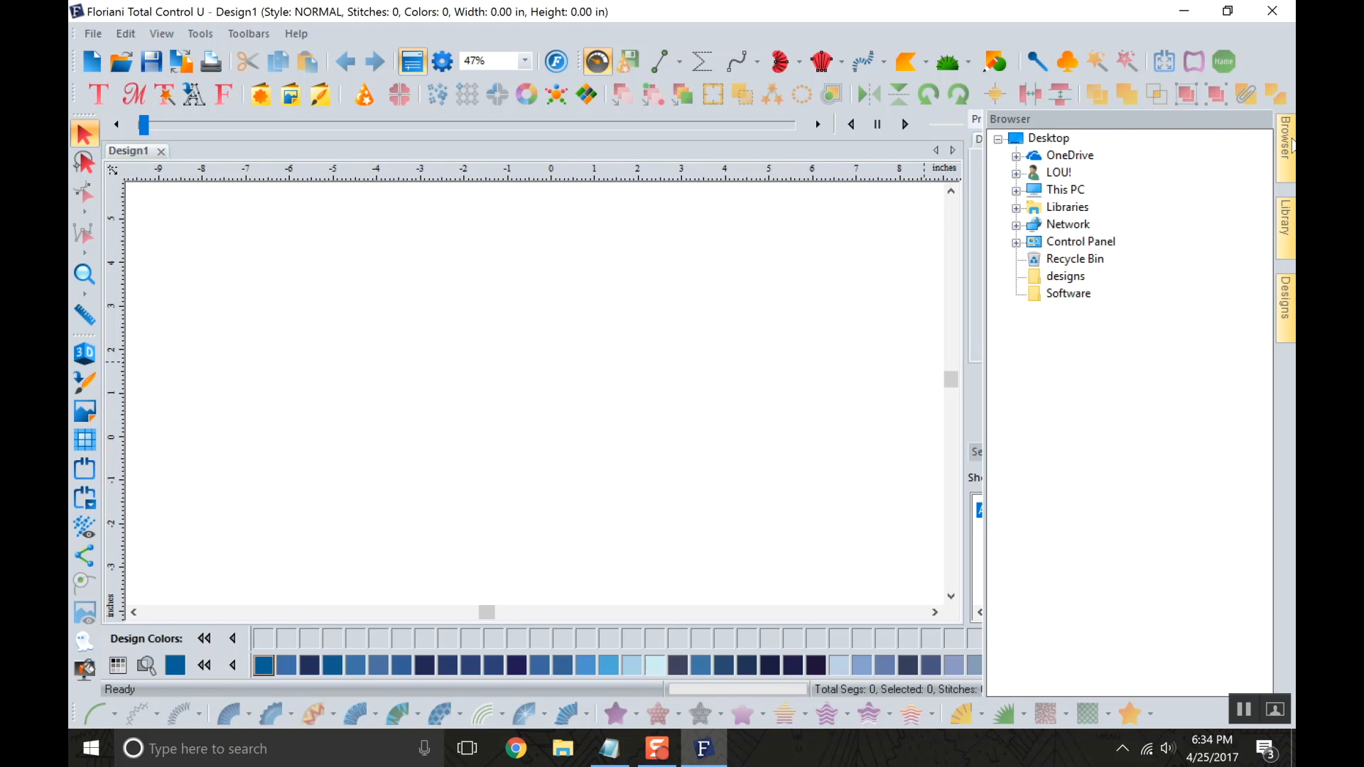
left_click(1286, 228)
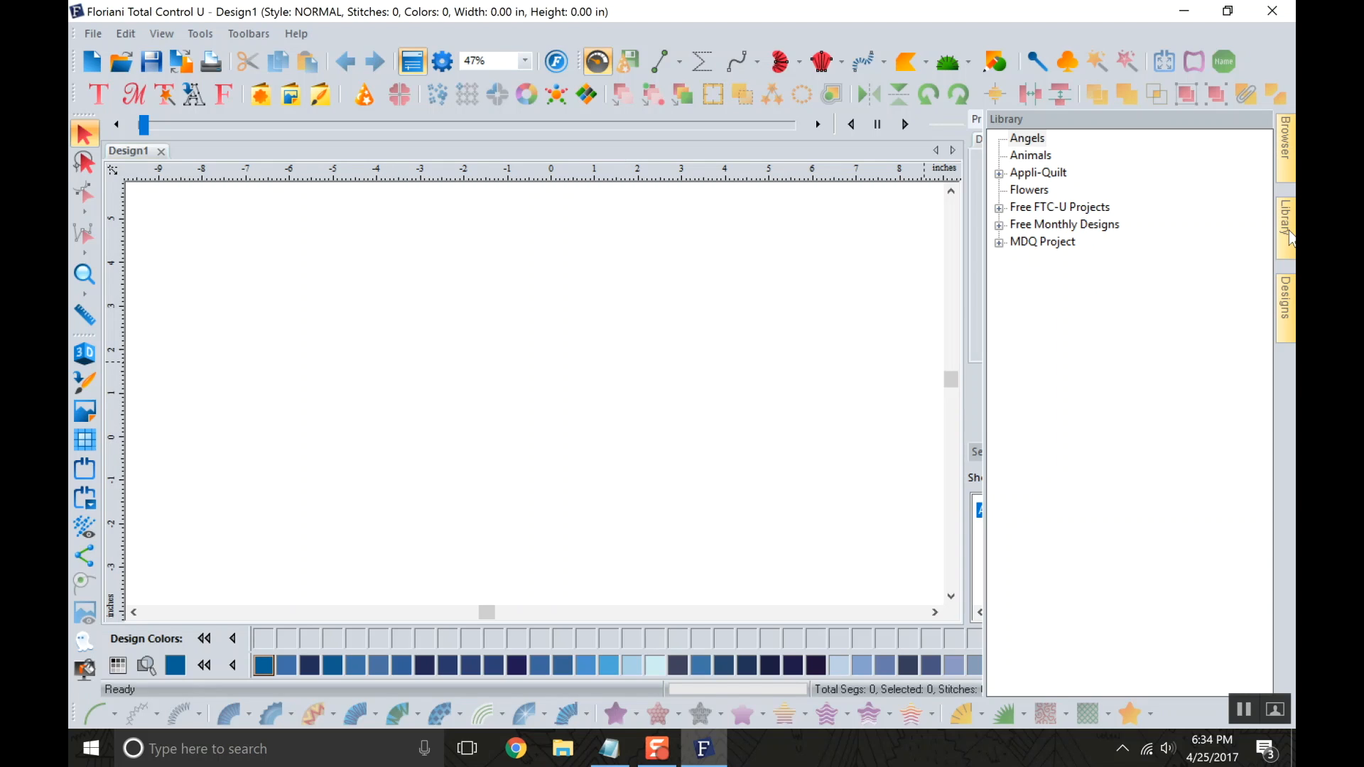
left_click(1285, 307)
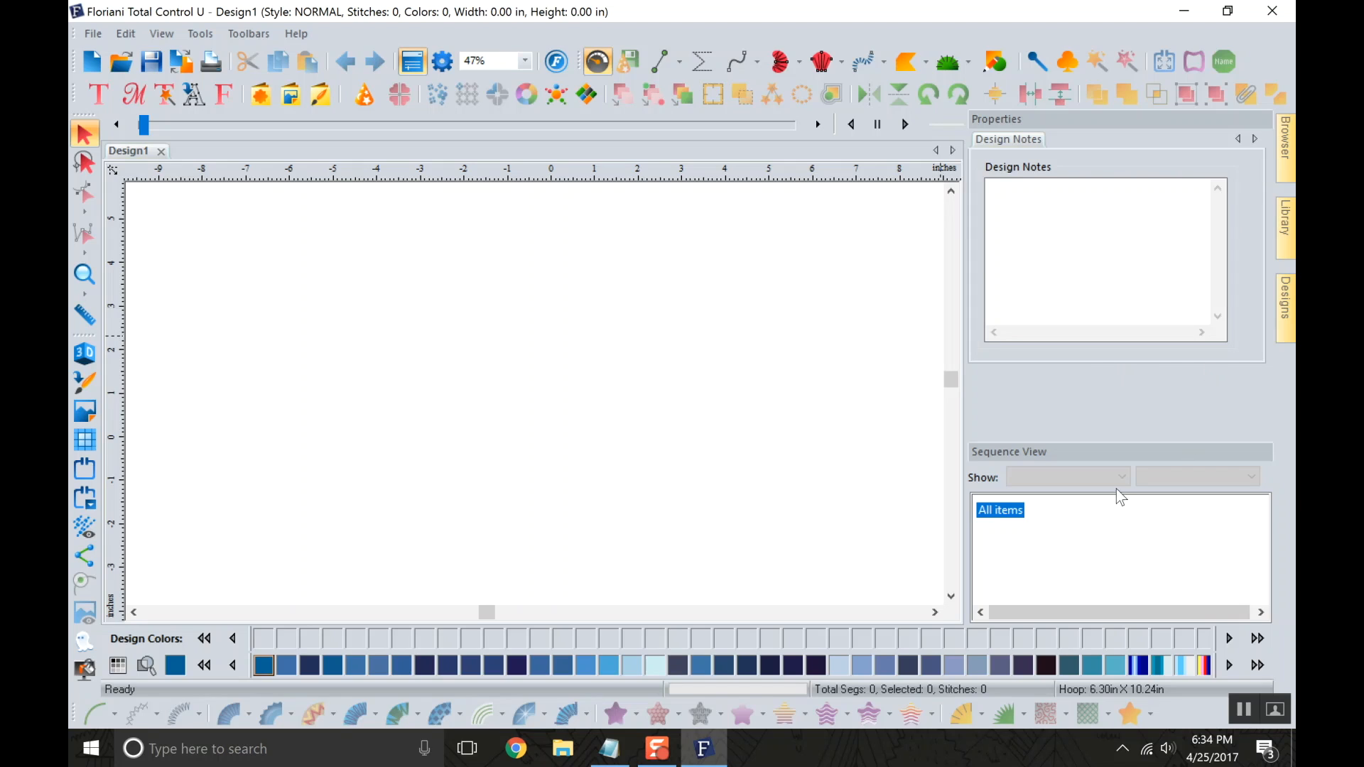
Hide the Properties panel and bring it back above the Sequence View.
left_click(420, 63)
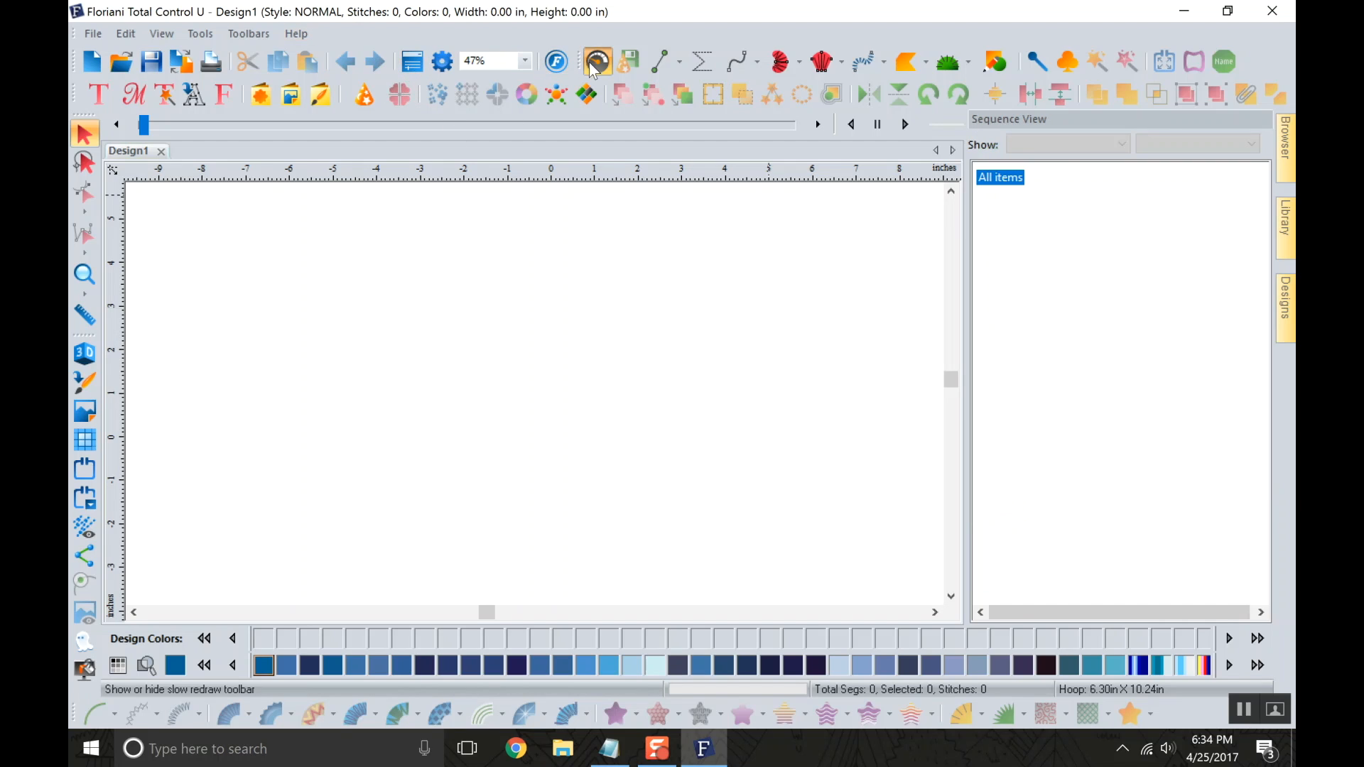
left_click(412, 63)
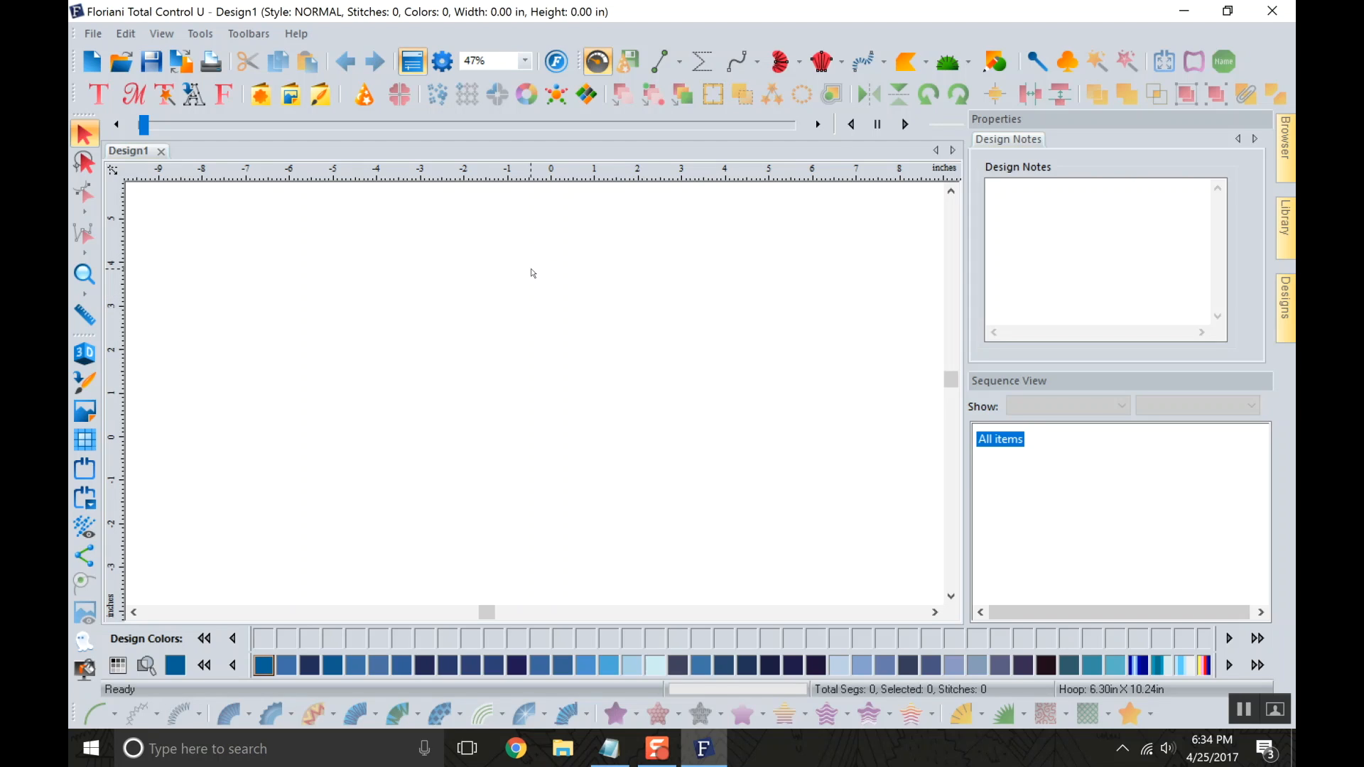
scroll(256, 206, "up", 1)
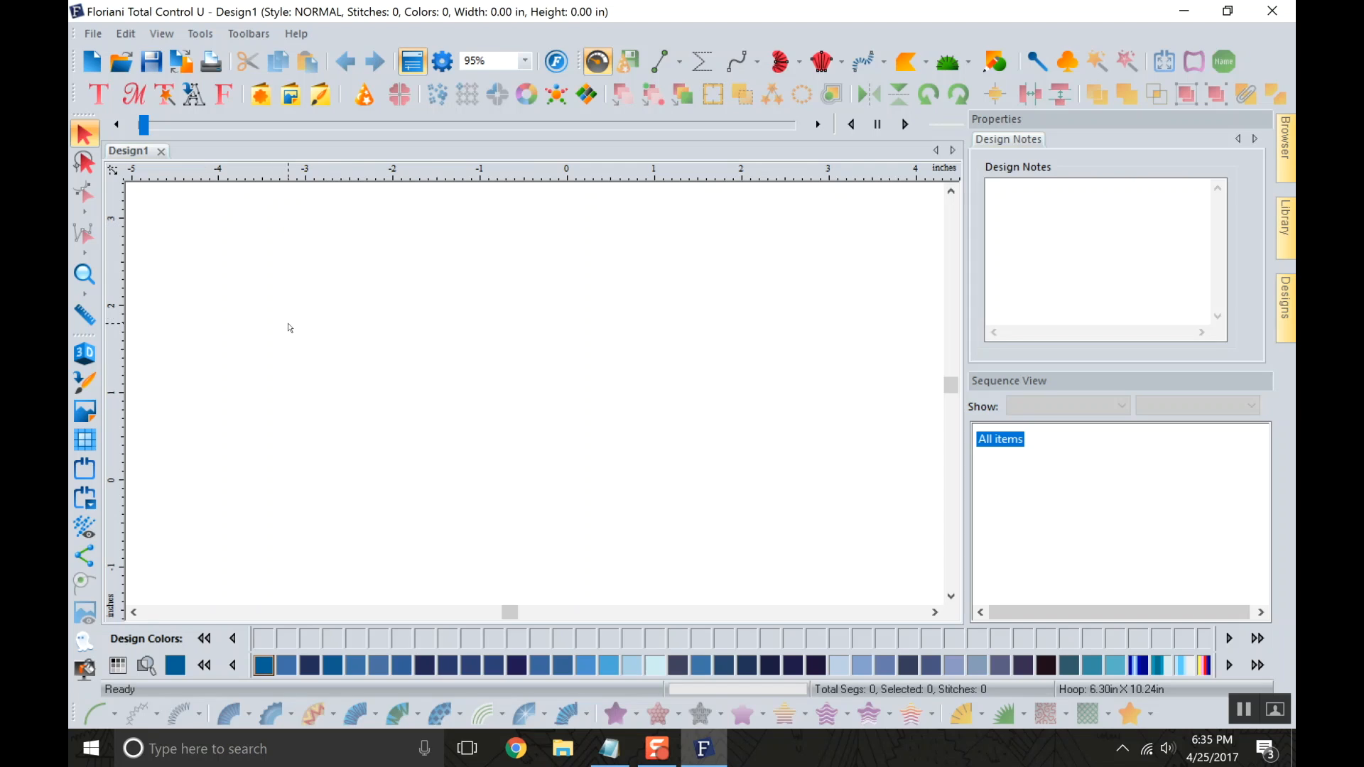
Browse the computer's folders and open the boats8.pes design from the Digitizing folder in Documents.
left_click(125, 65)
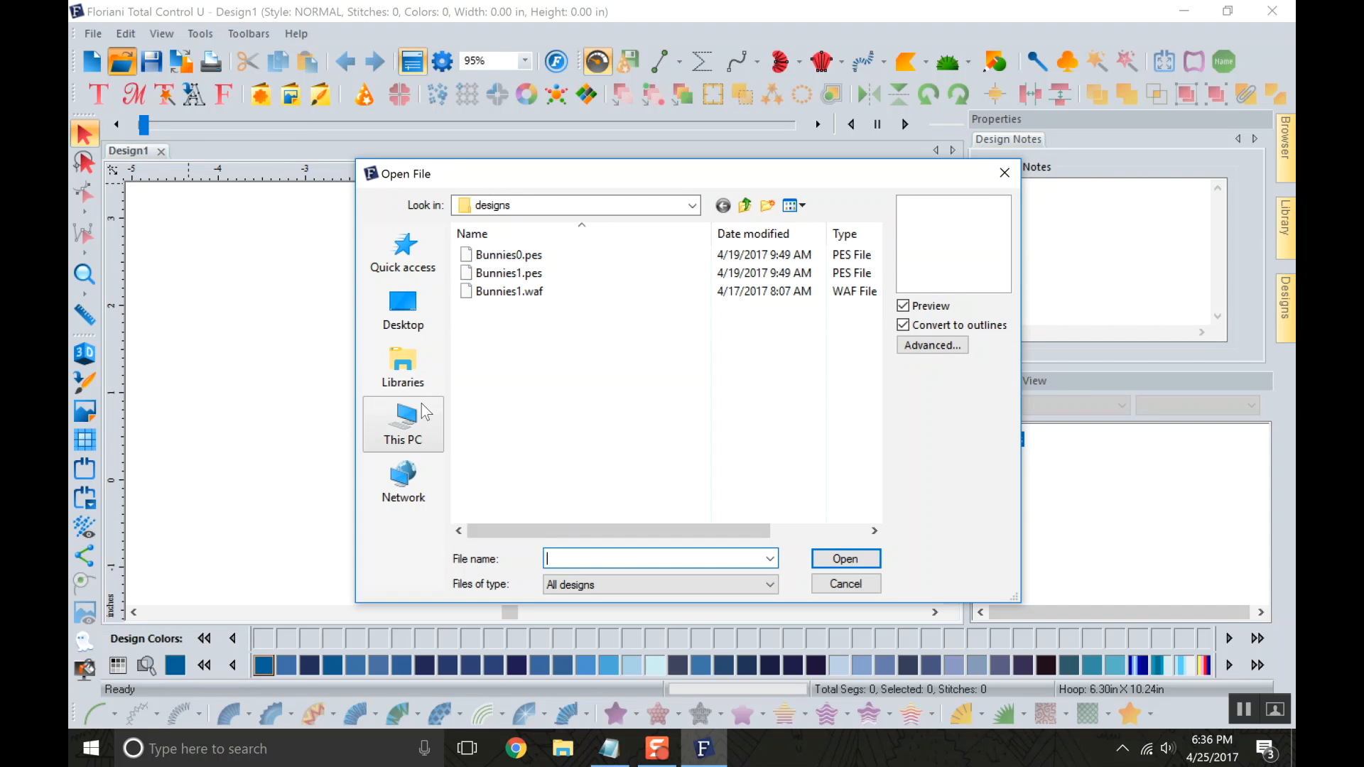
left_click(746, 206)
left_click(747, 207)
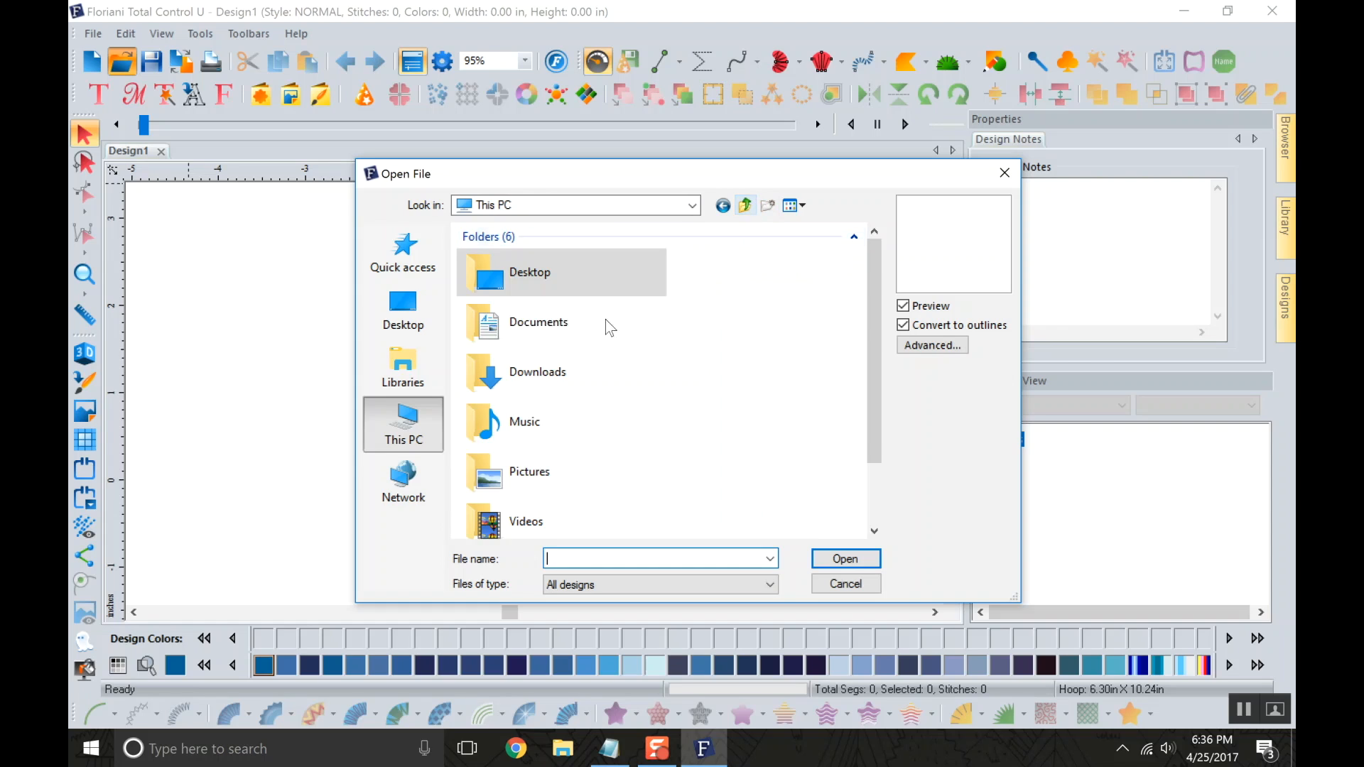
double_click(554, 284)
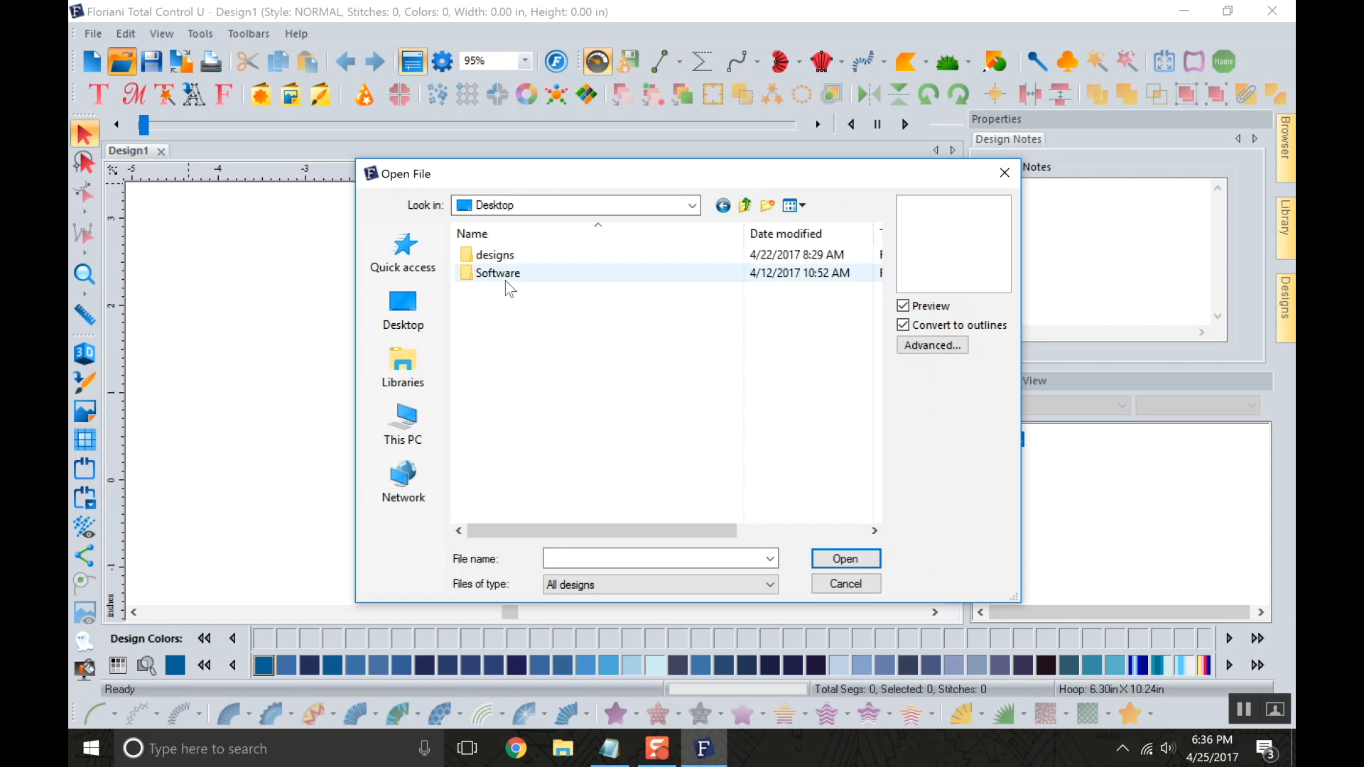
double_click(508, 257)
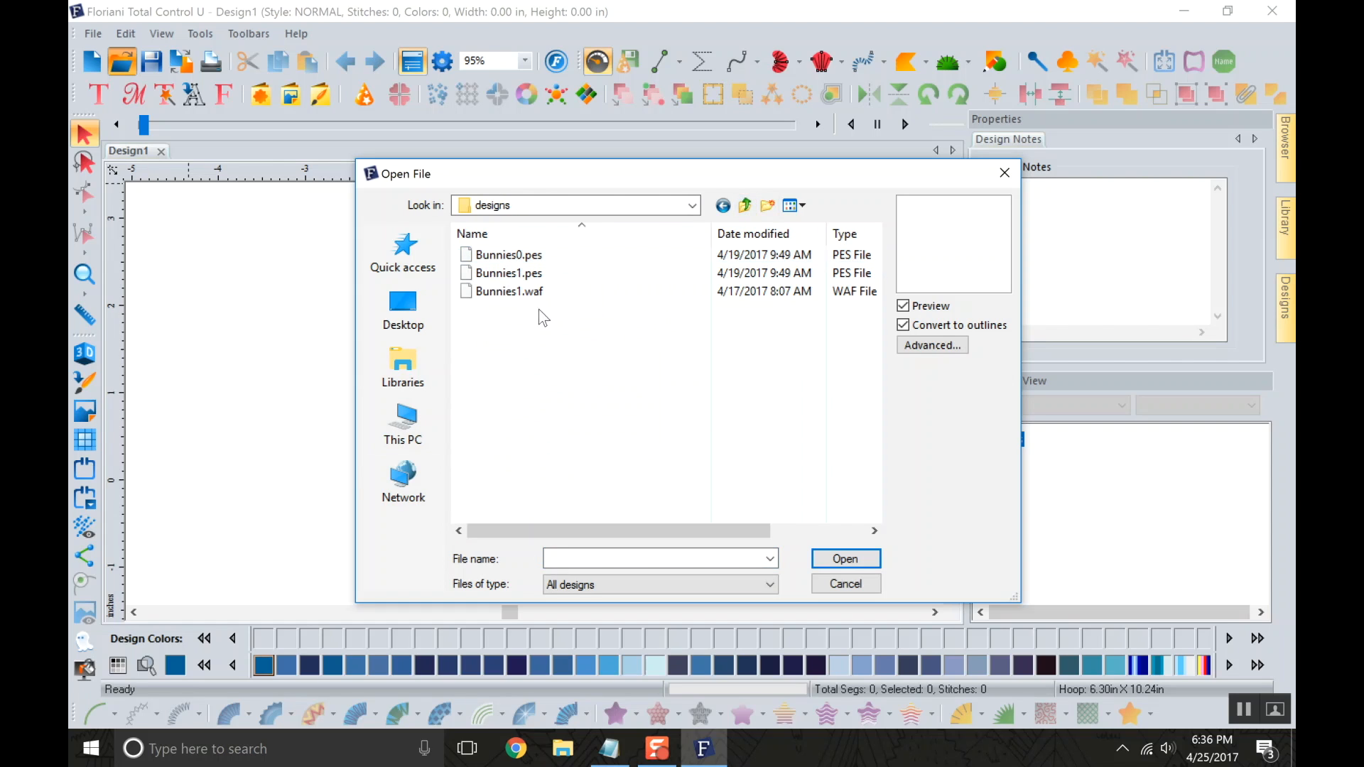
left_click(745, 208)
left_click(745, 207)
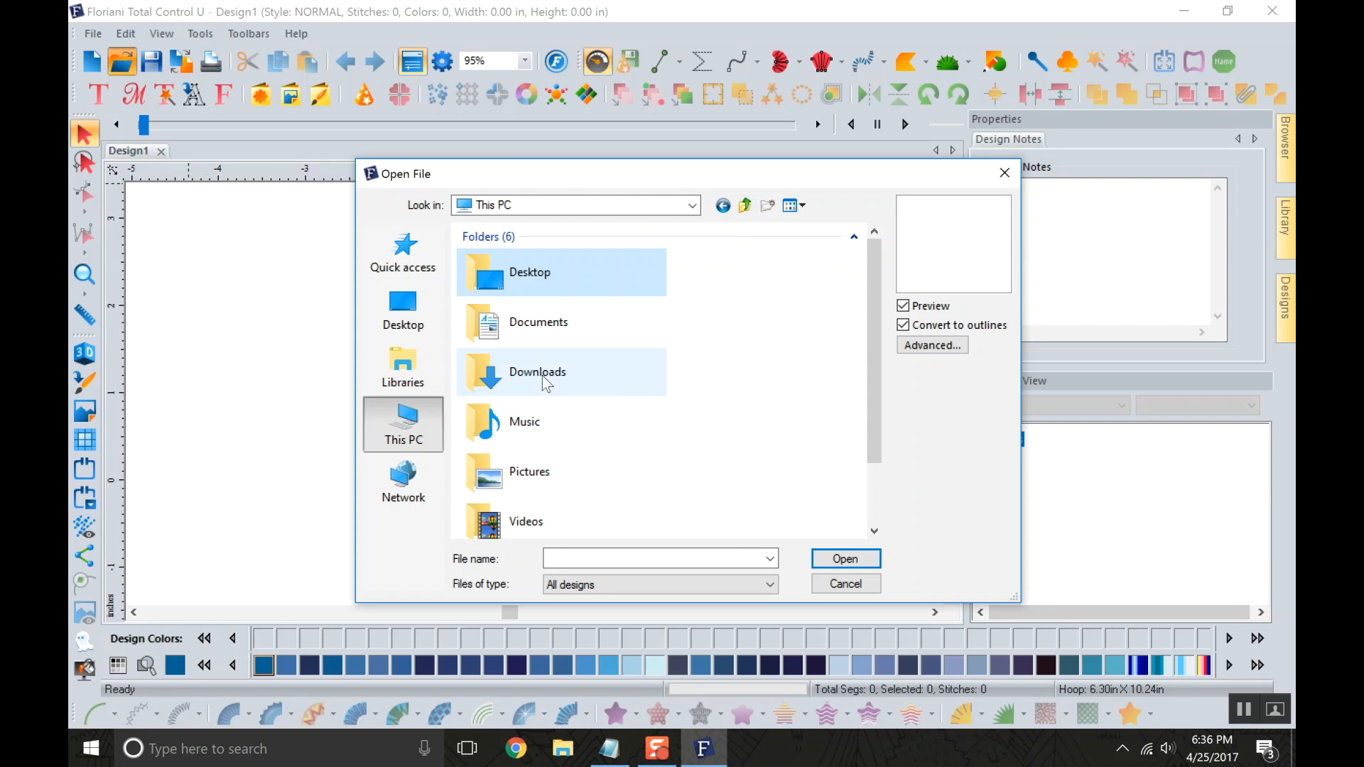
scroll(588, 398, "down", 1)
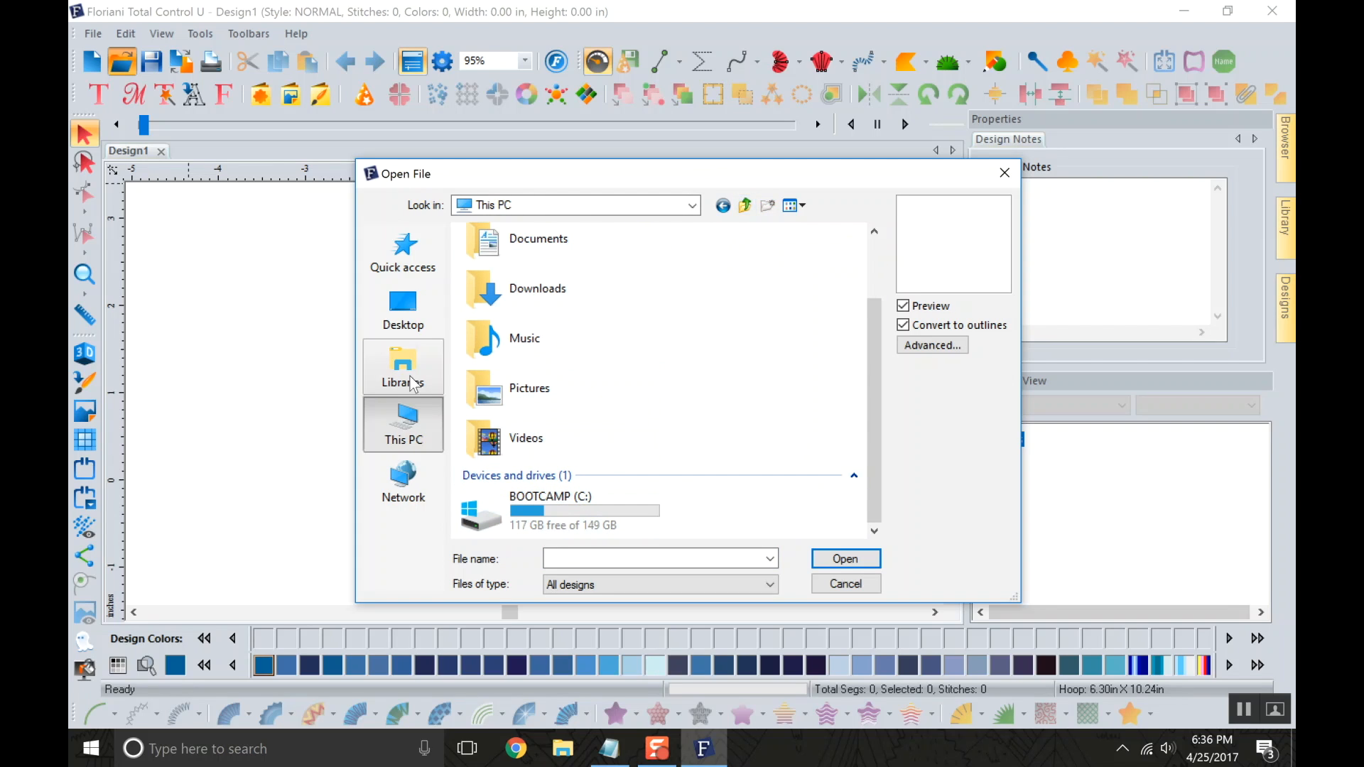
double_click(497, 241)
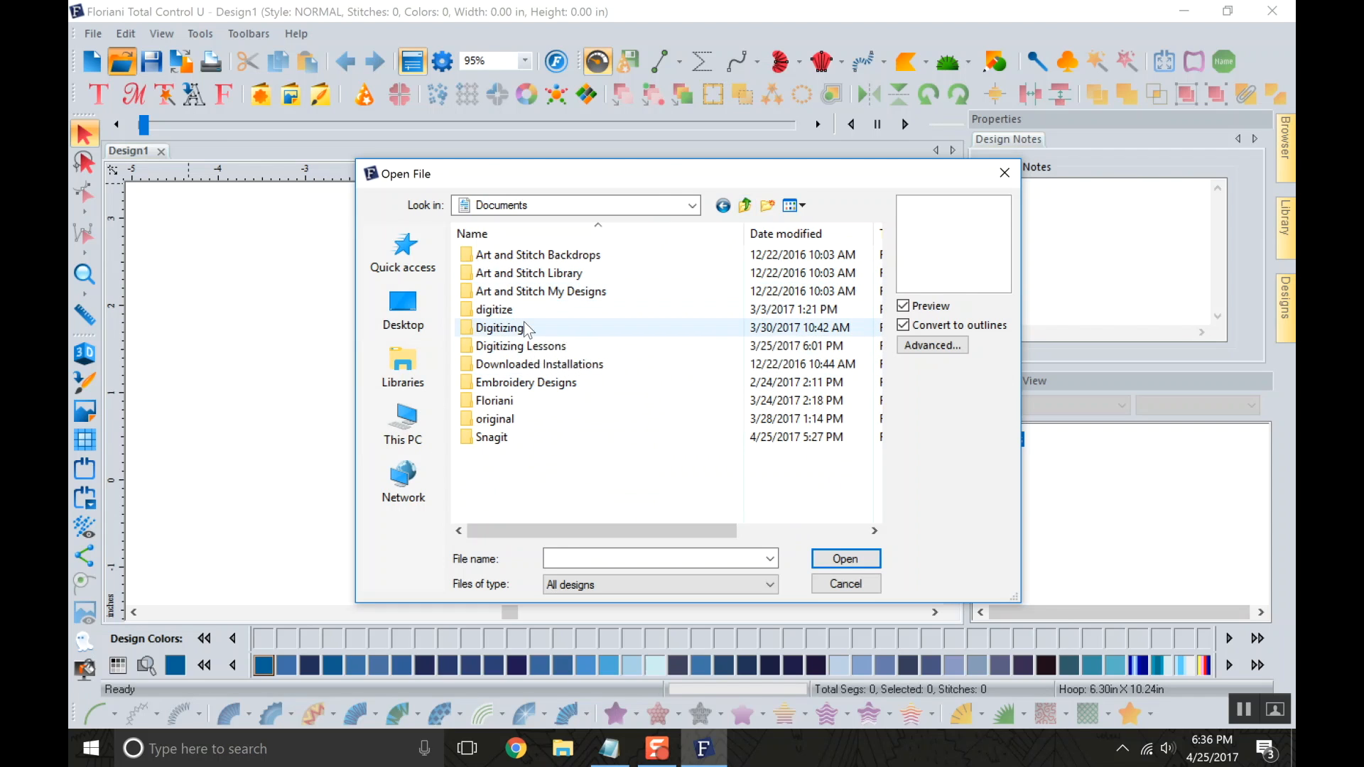
double_click(499, 327)
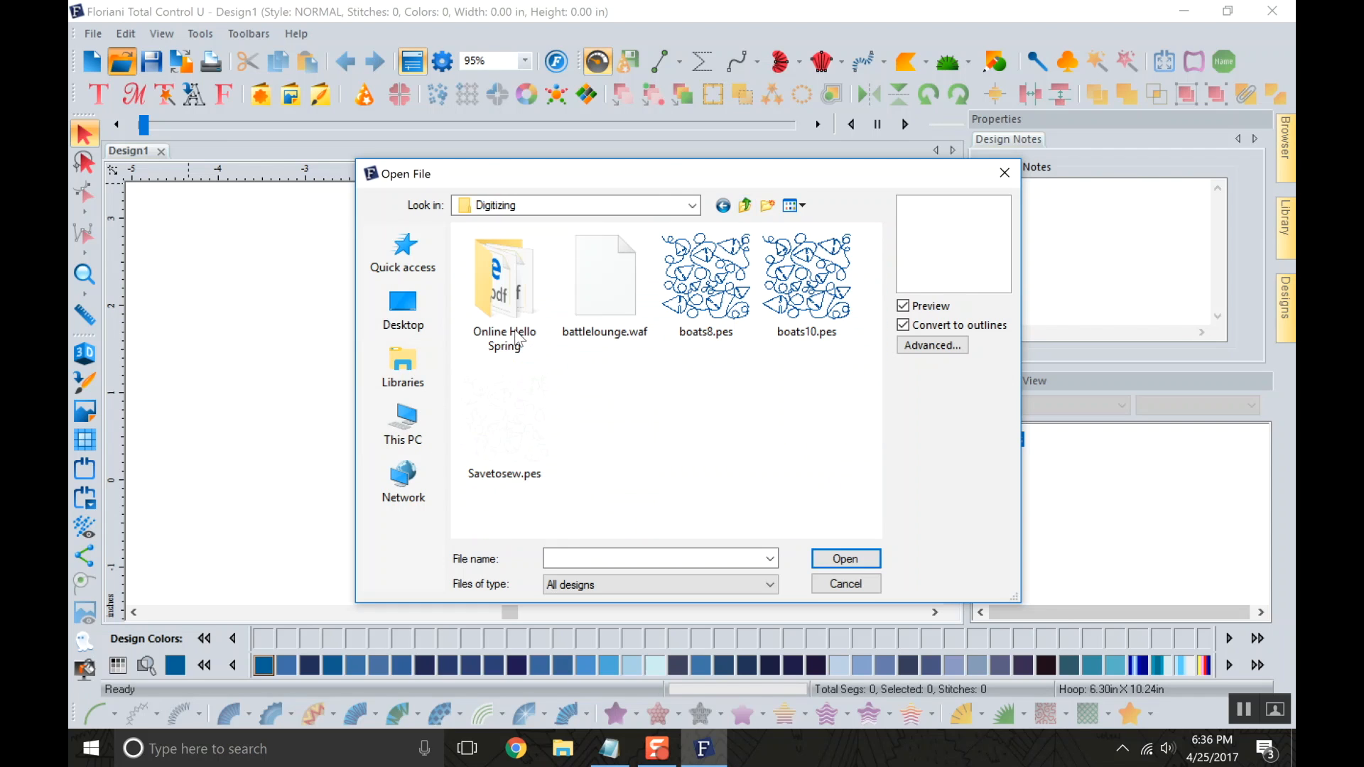
left_click(701, 291)
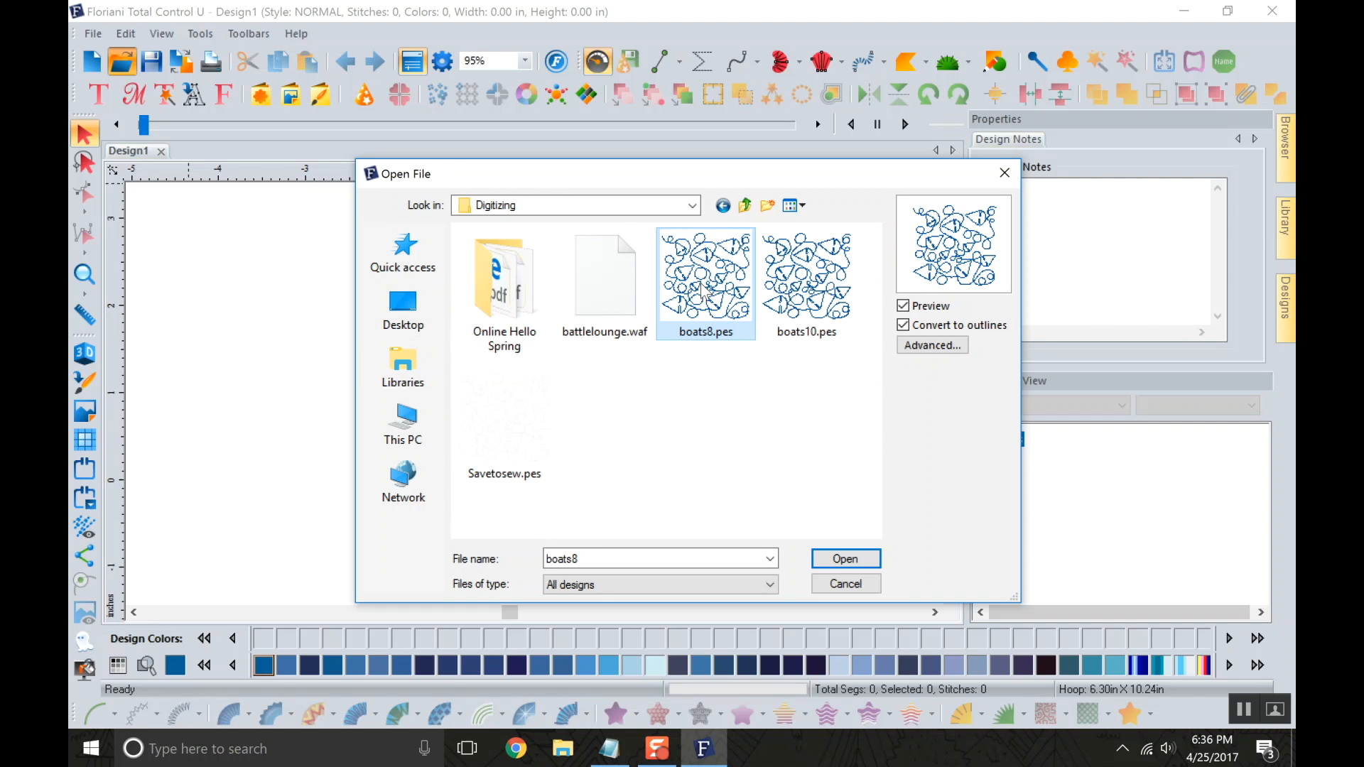
left_click(861, 557)
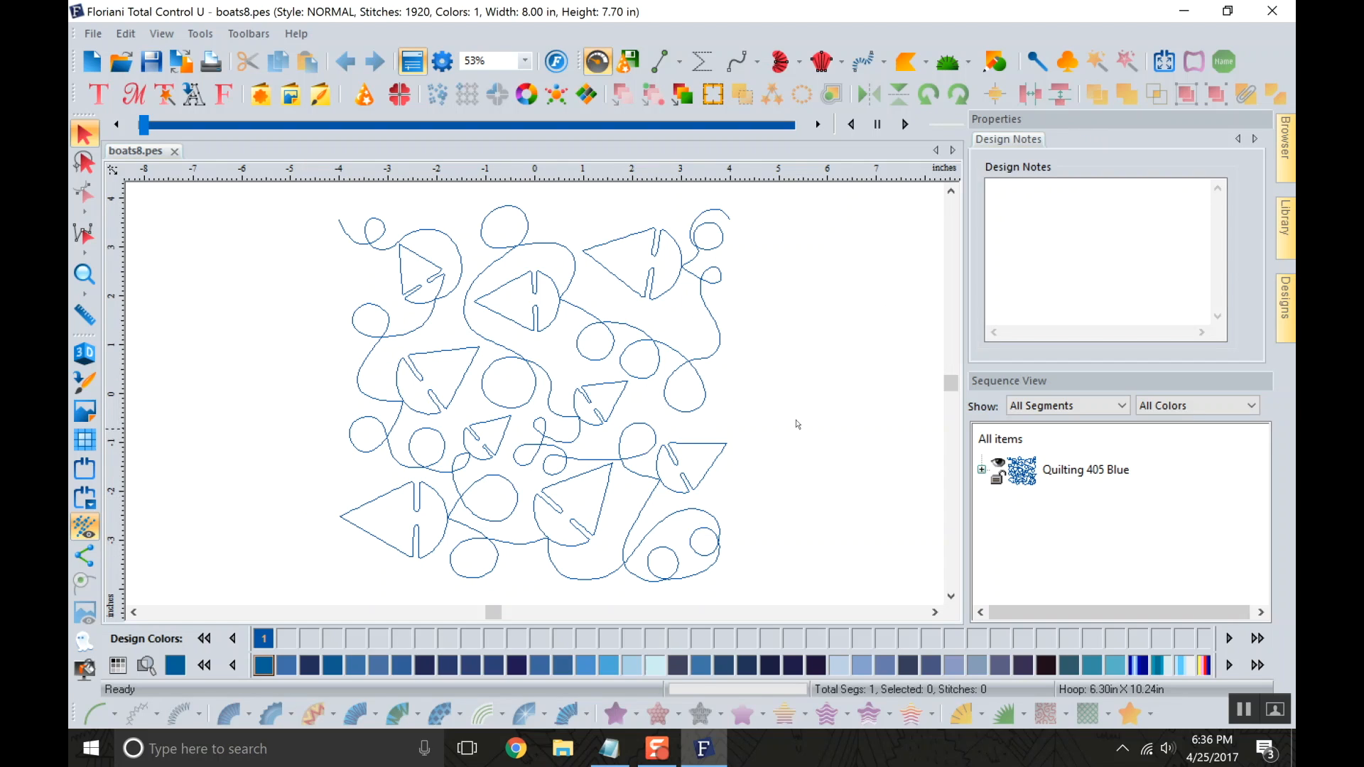
Select the boats quilting design and look over its Run, Commands and Transform properties.
left_click(684, 279)
left_click(684, 279)
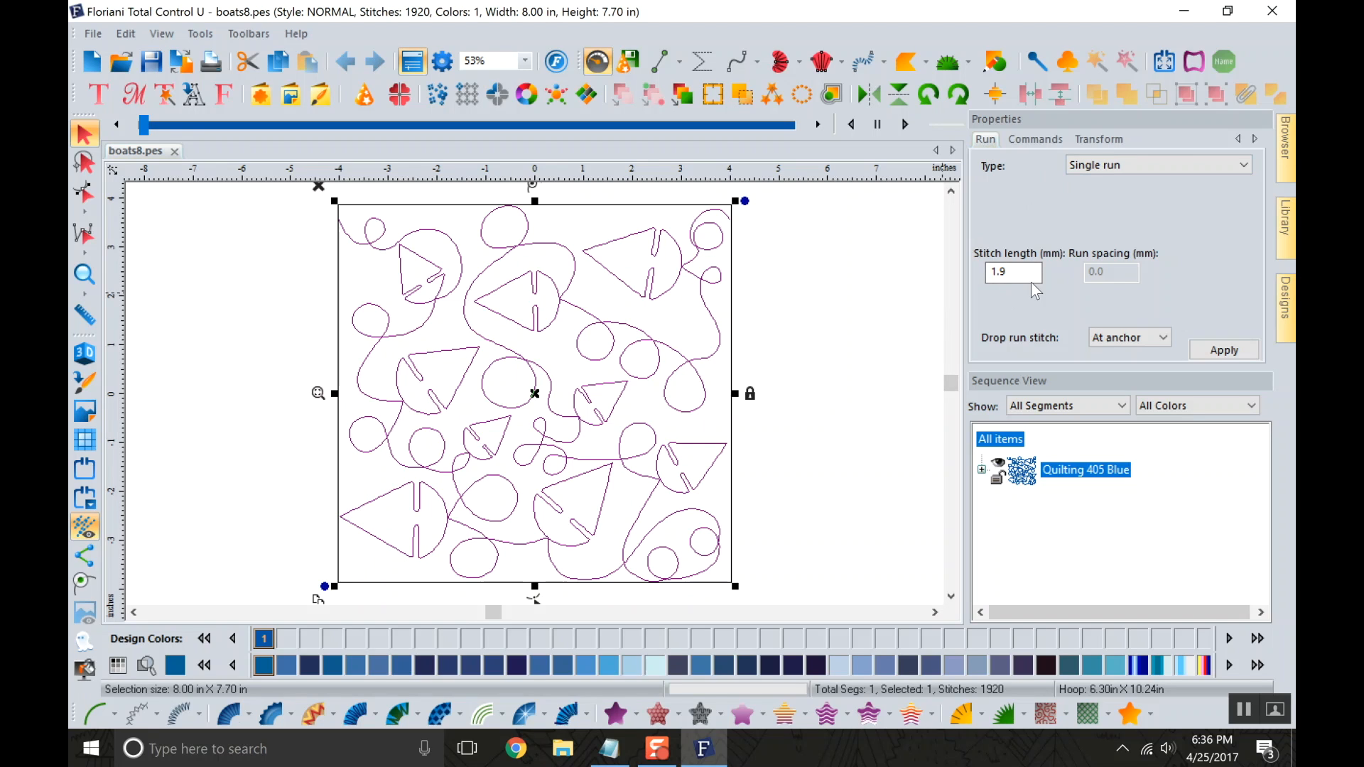
left_click(1036, 140)
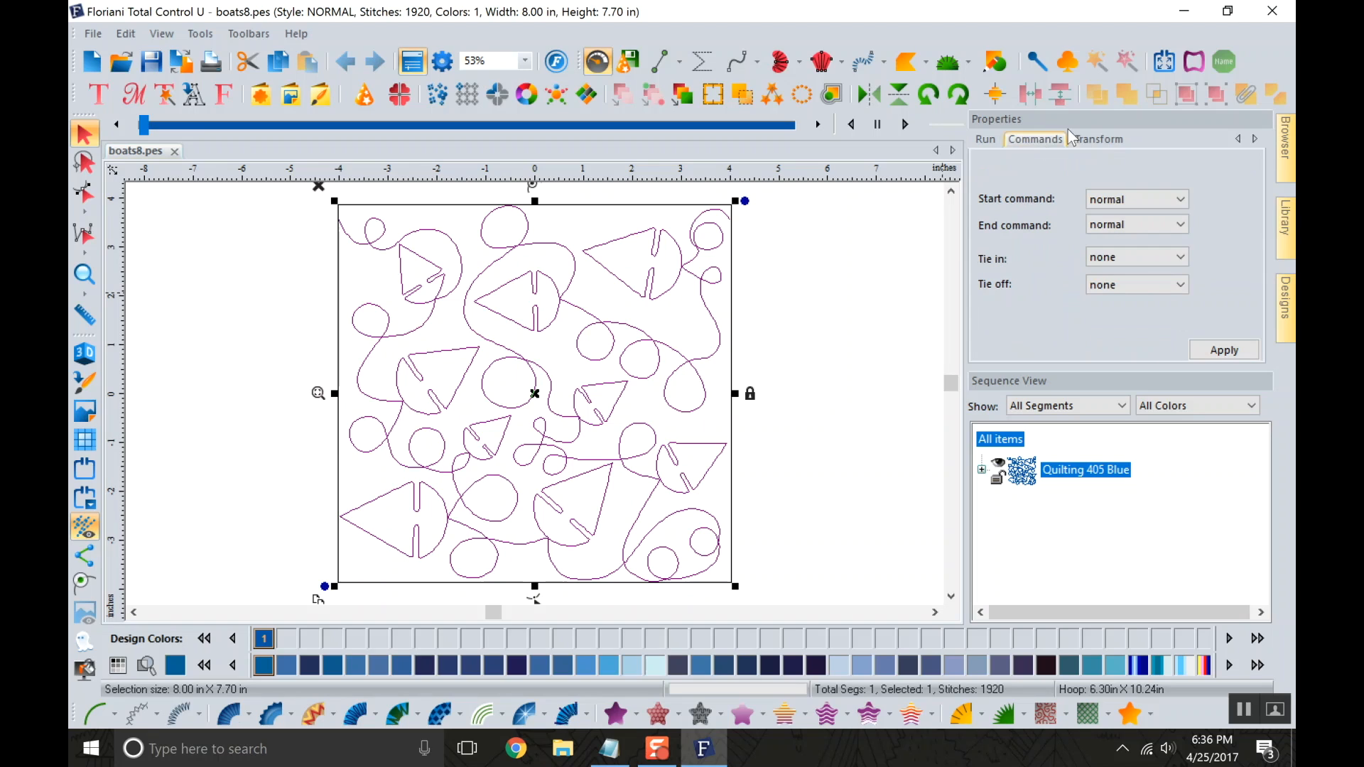
left_click(1098, 138)
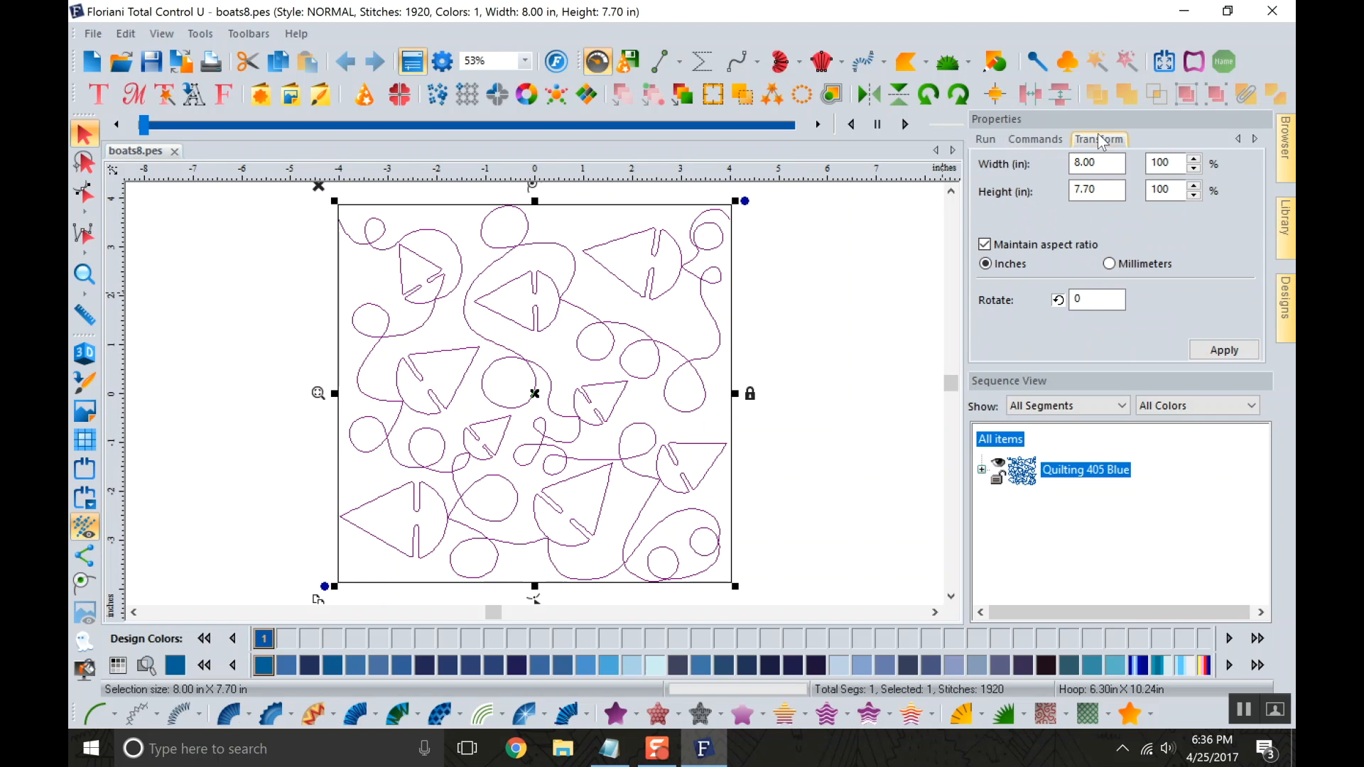
Resize the boats design to 5 inches wide without maintaining its aspect ratio, and undo the resize.
left_click(984, 245)
left_click_drag(1114, 165, 1070, 178)
type("5")
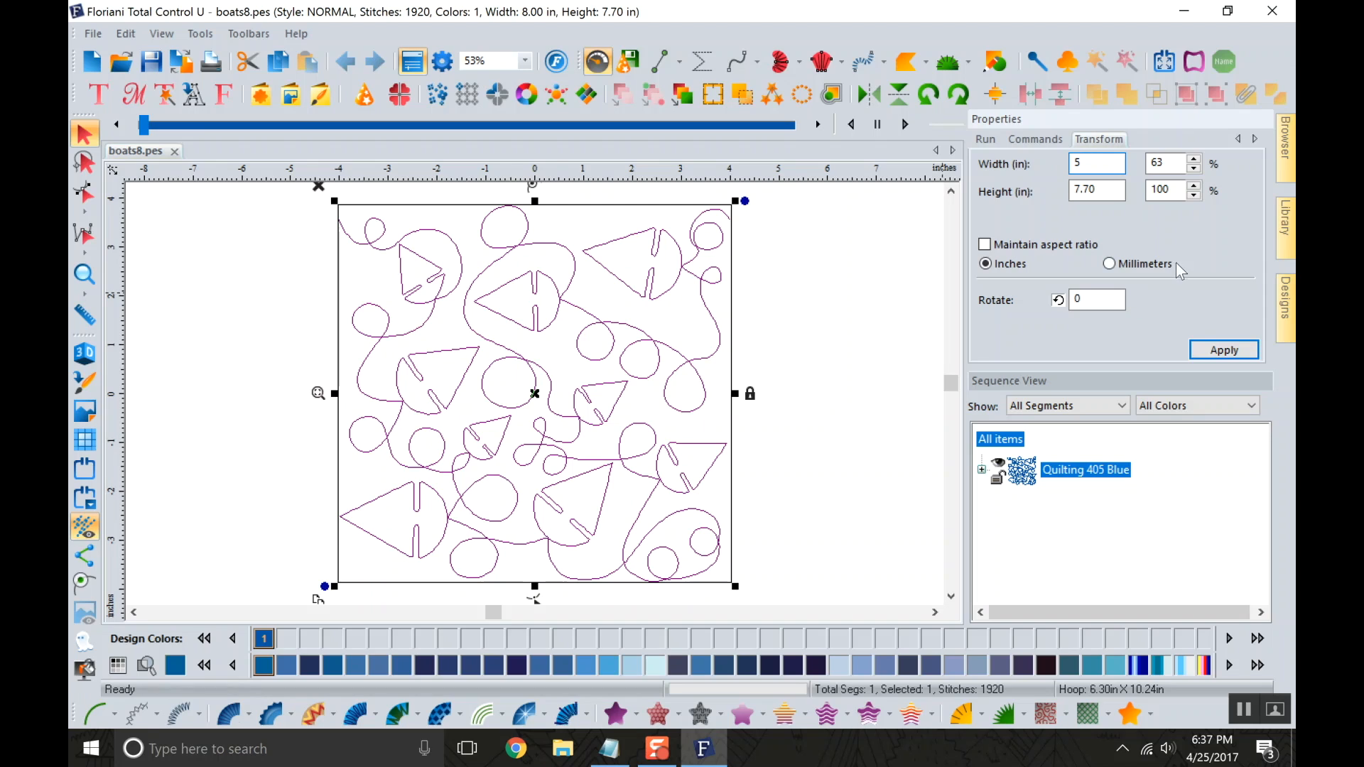
left_click(1217, 352)
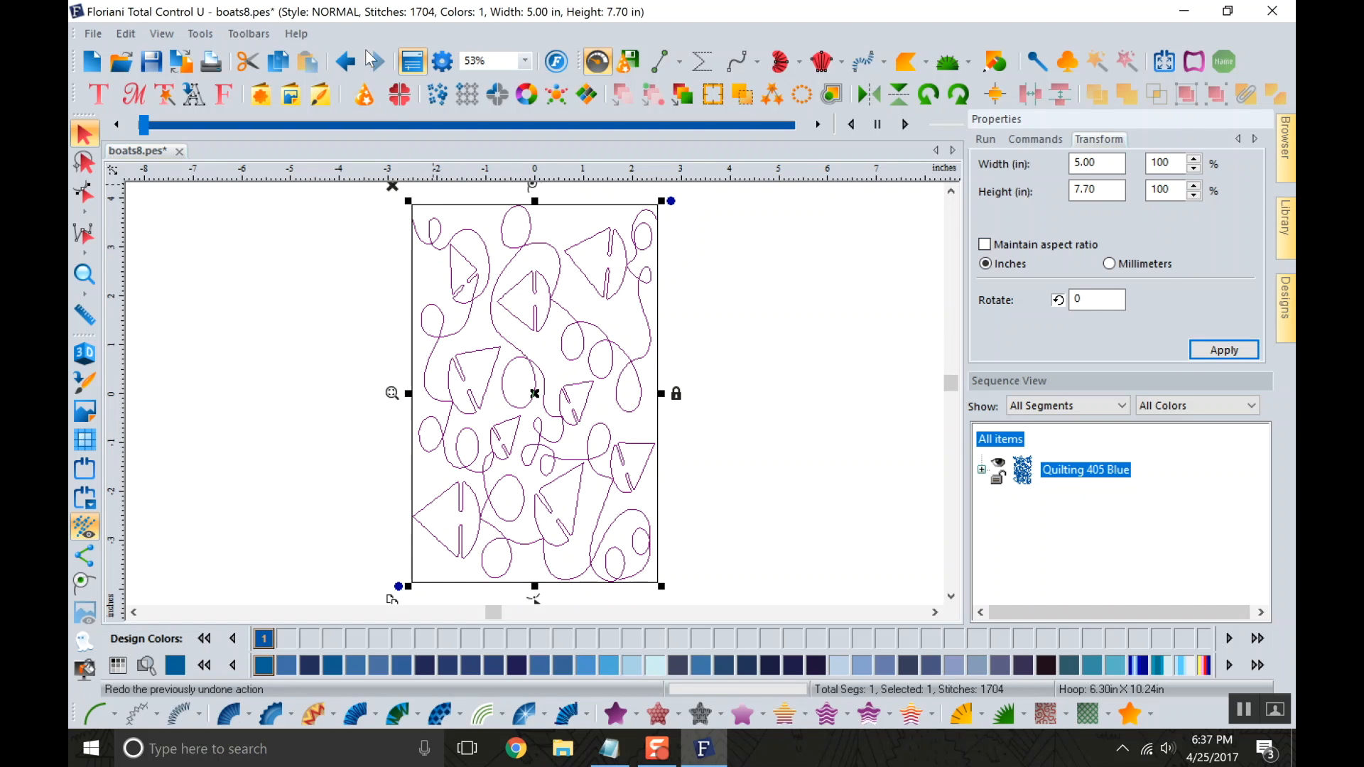
left_click(346, 63)
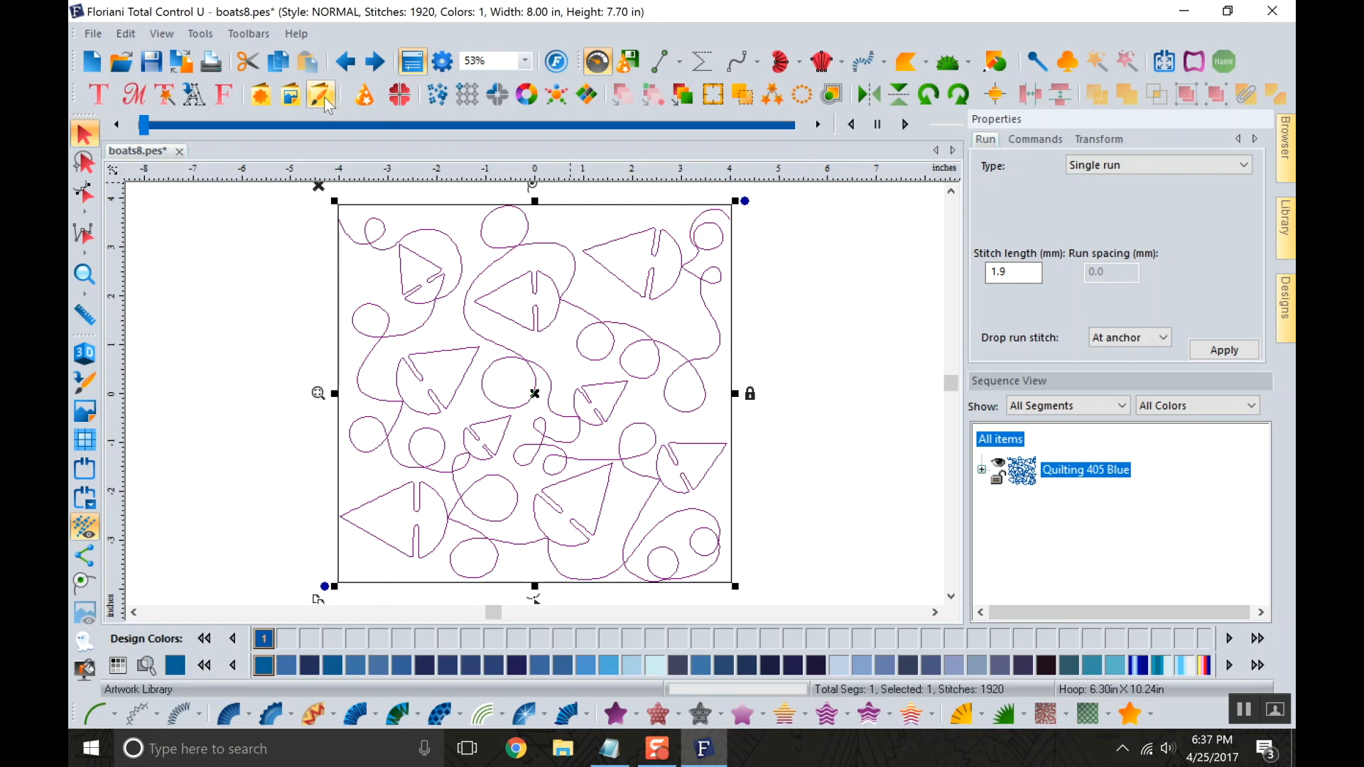
Open OnlineFlowers3.PES from the brother-babylock-pes folder in the Online Hello Spring design files.
left_click(121, 62)
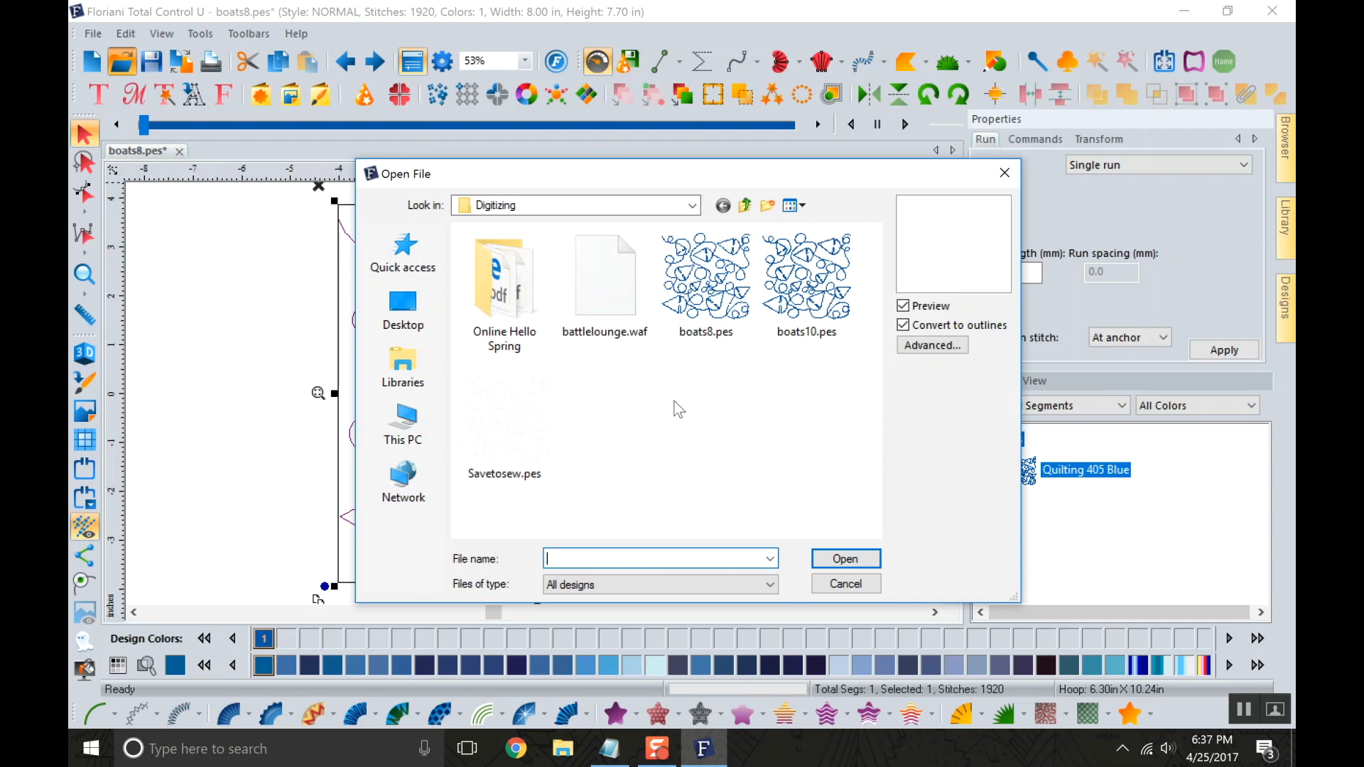
left_click(621, 301)
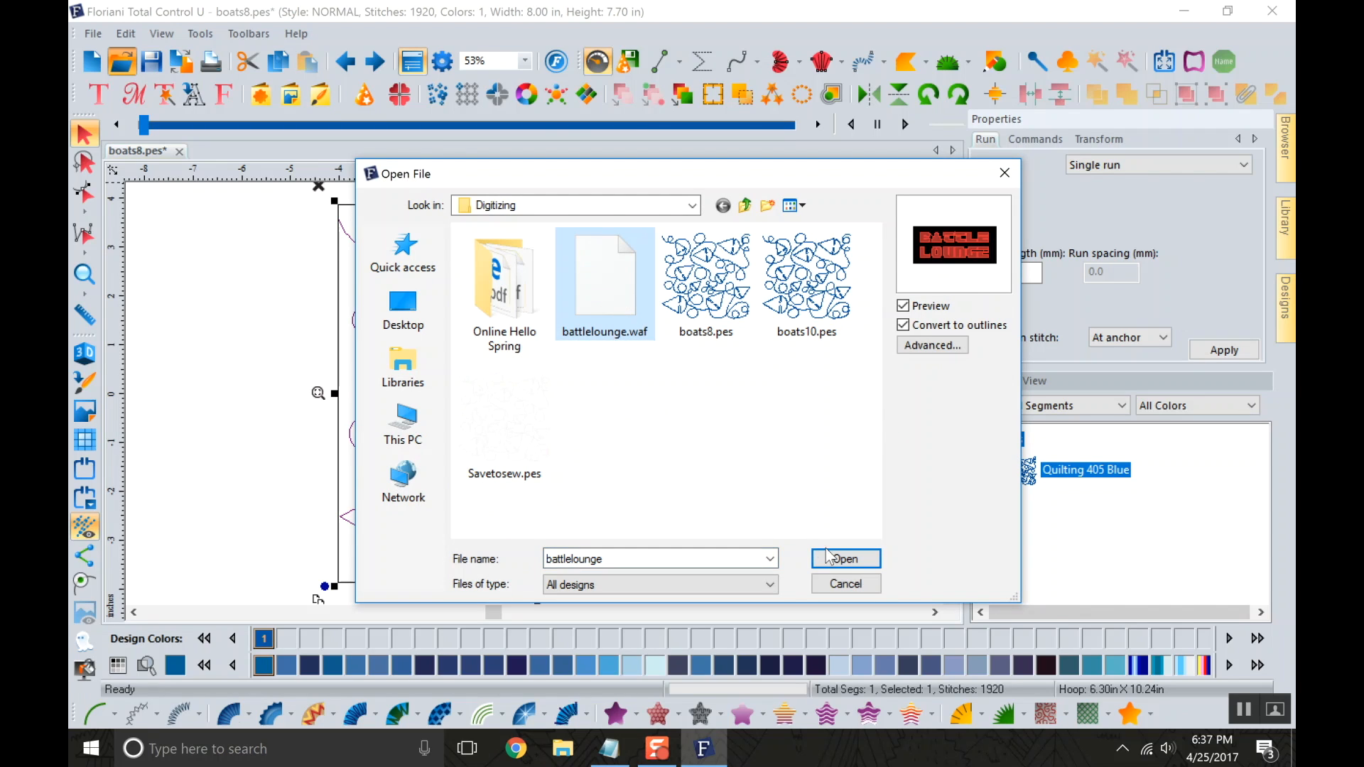
double_click(524, 302)
double_click(523, 259)
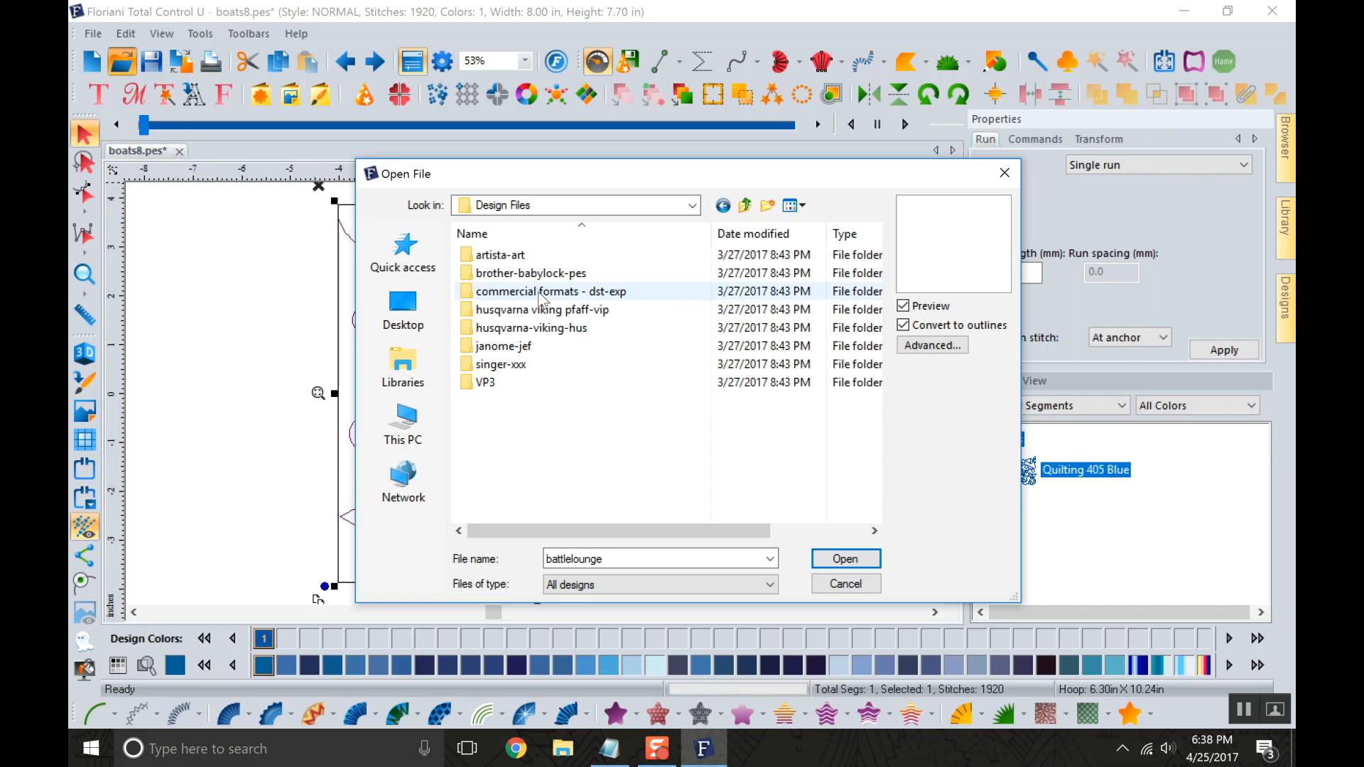
double_click(540, 272)
left_click(540, 291)
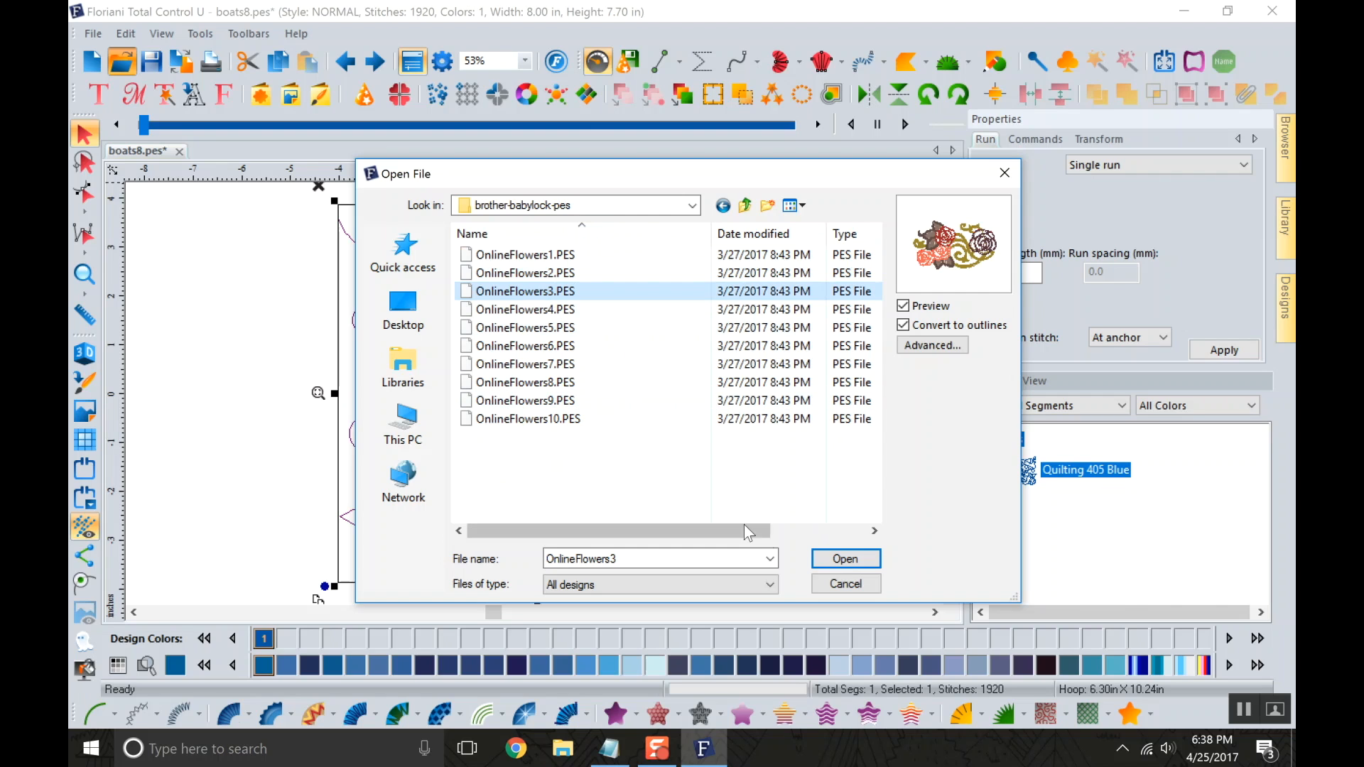
left_click(845, 559)
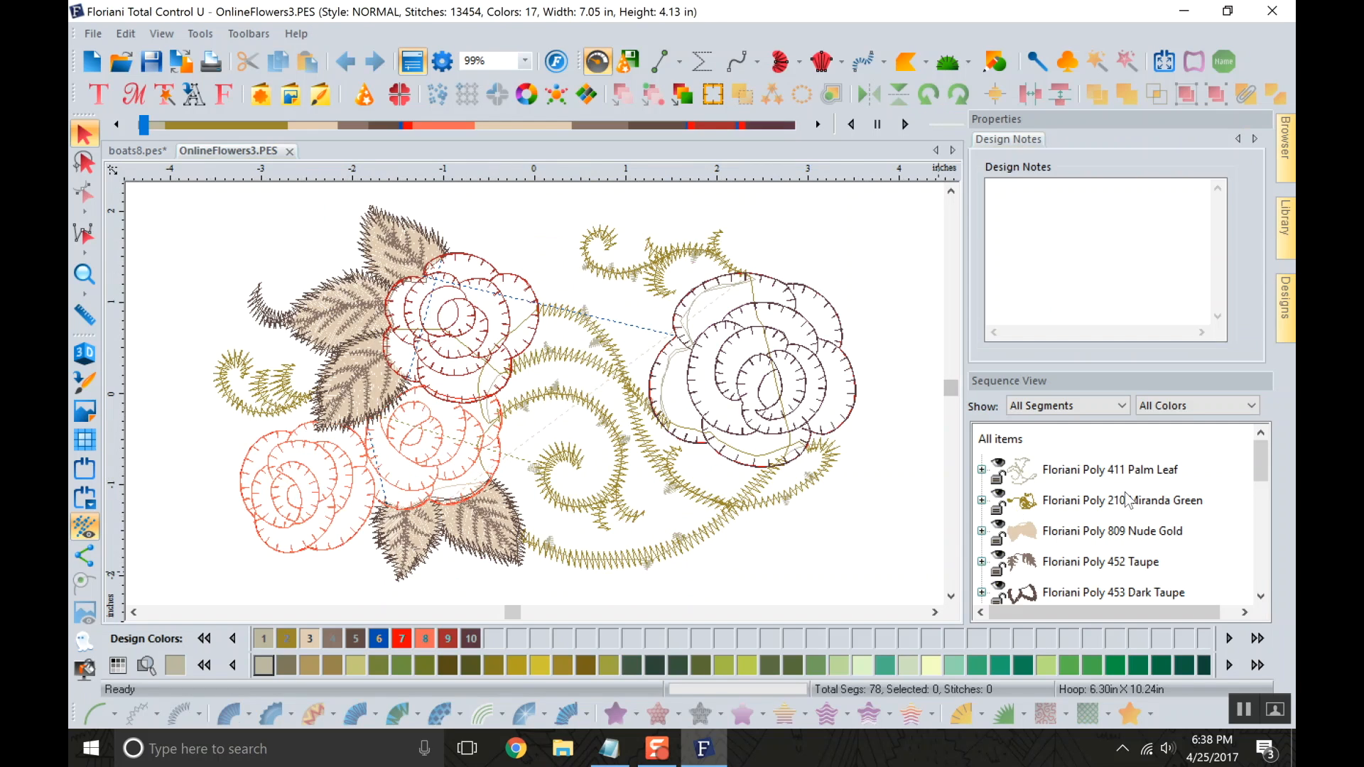
Select the Floriani Poly 1609 Intense Maroon rose at the end of the sequence and copy it.
scroll(1130, 501, "down", 5)
left_click(1092, 562)
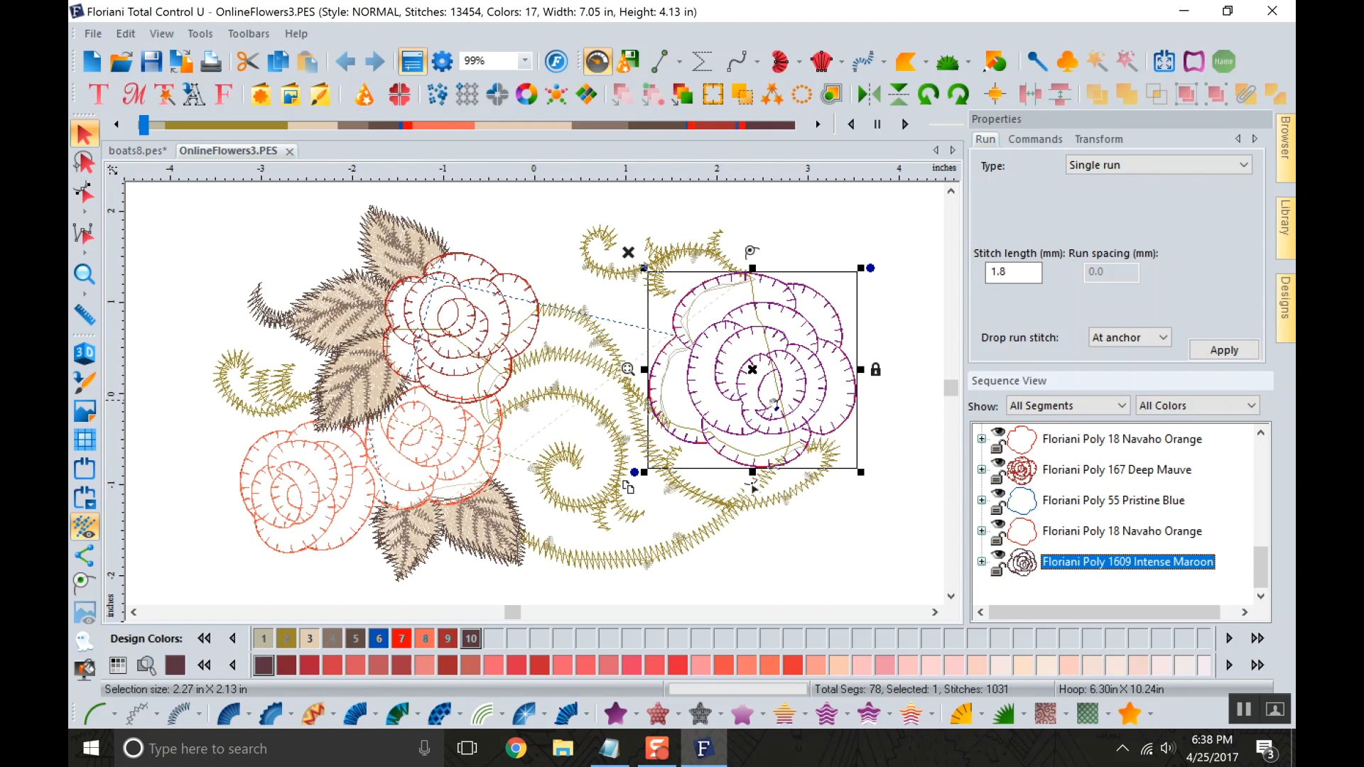
right_click(776, 396)
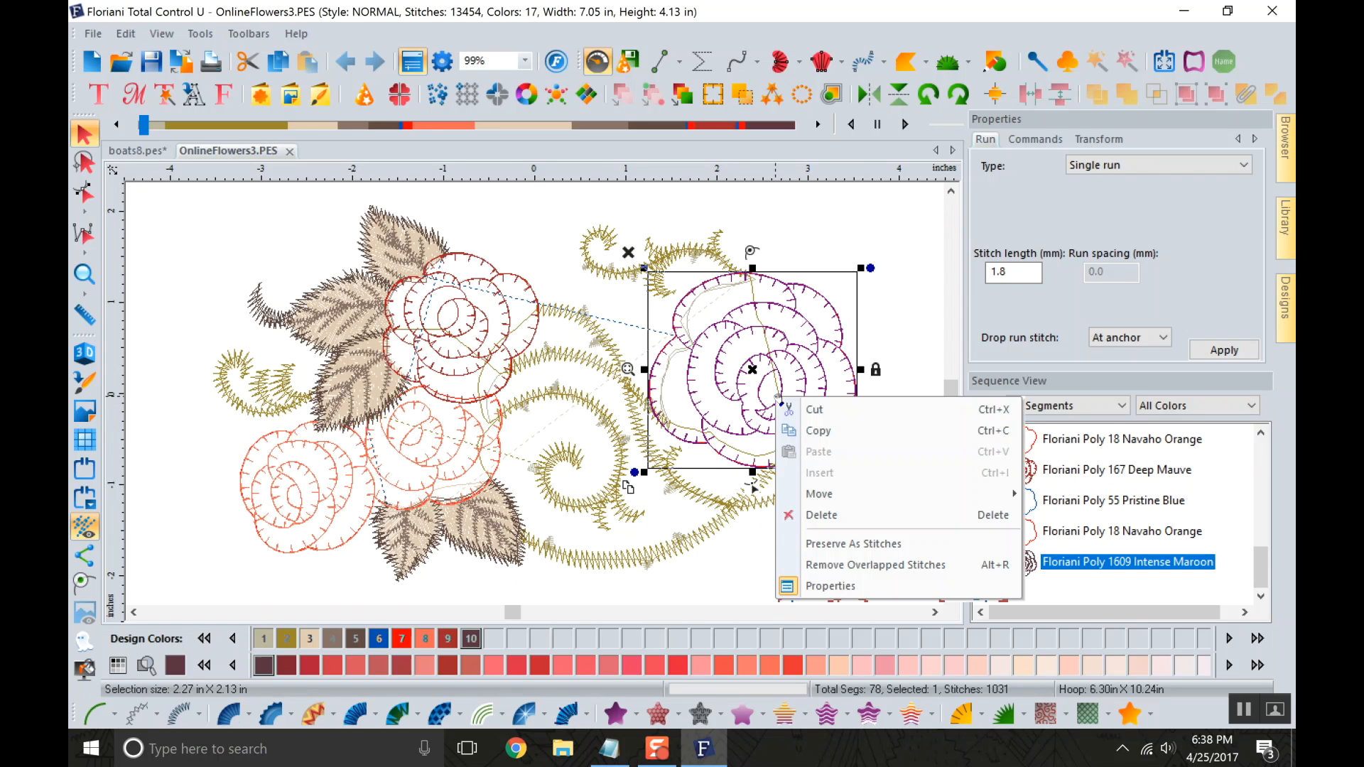
left_click(841, 432)
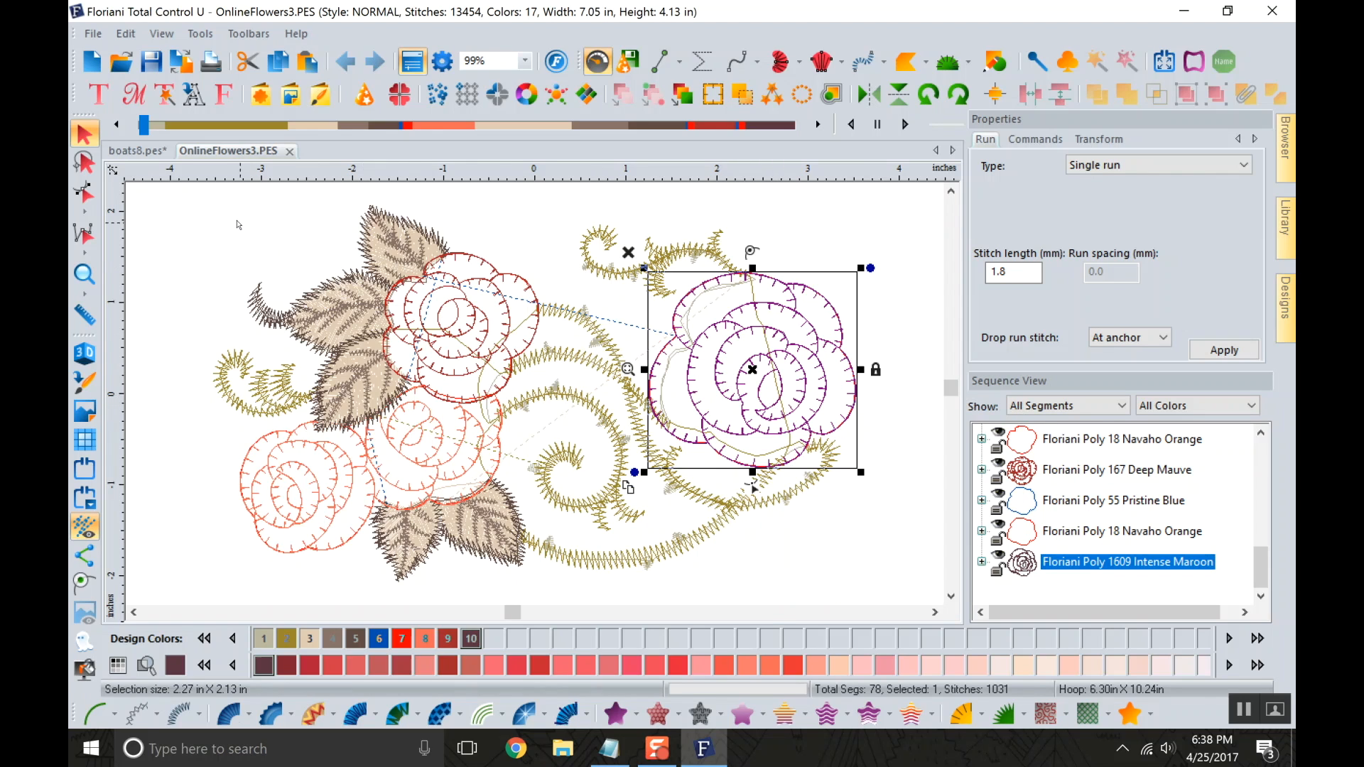
Paste the copied rose into the boats8.pes design, repeating the paste after undoing it once.
left_click(155, 162)
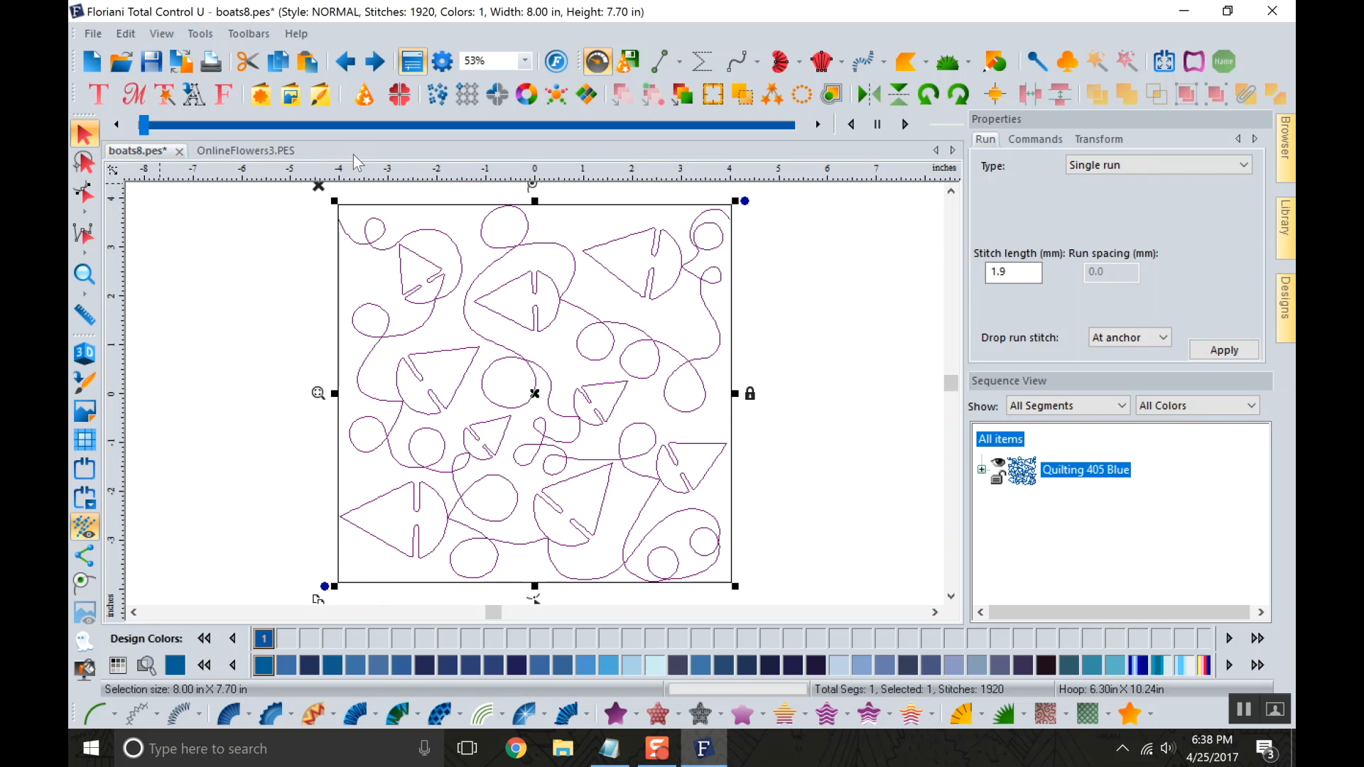
right_click(270, 267)
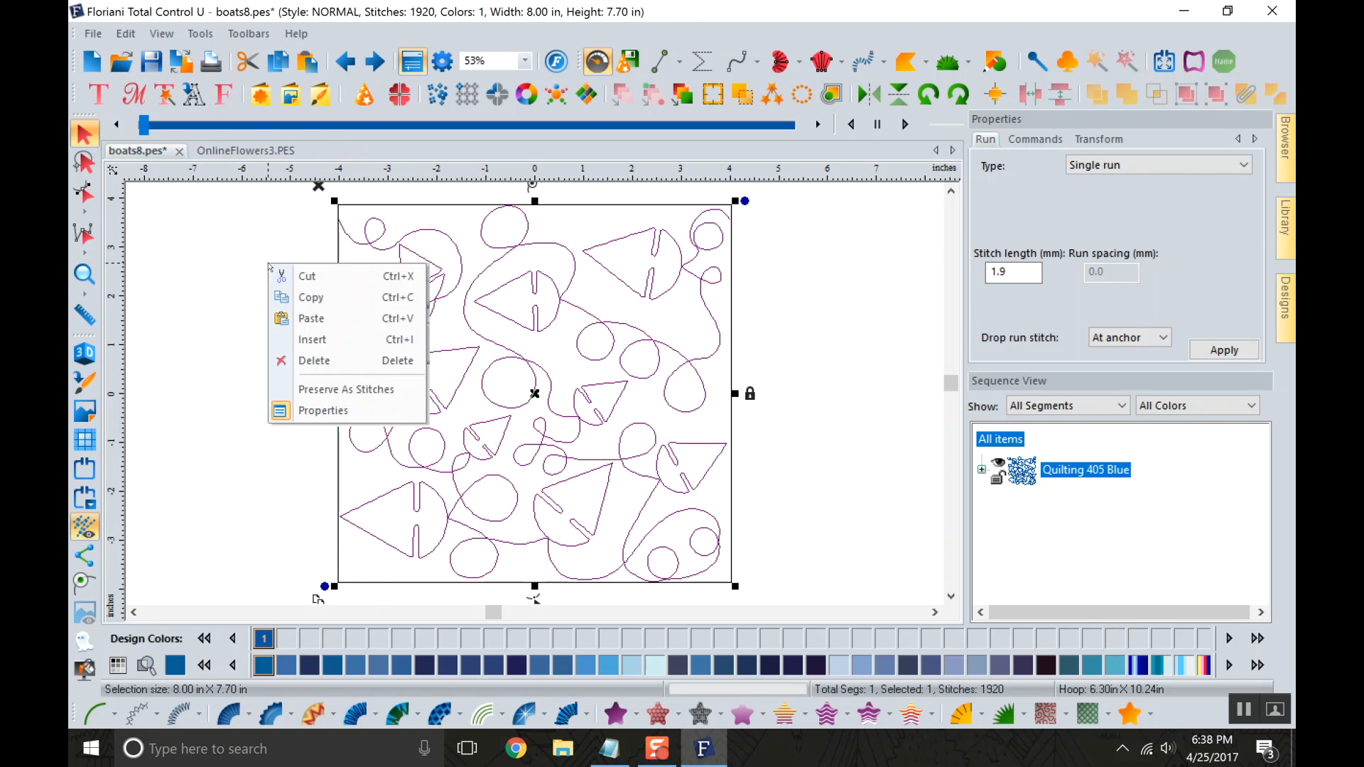
left_click(307, 315)
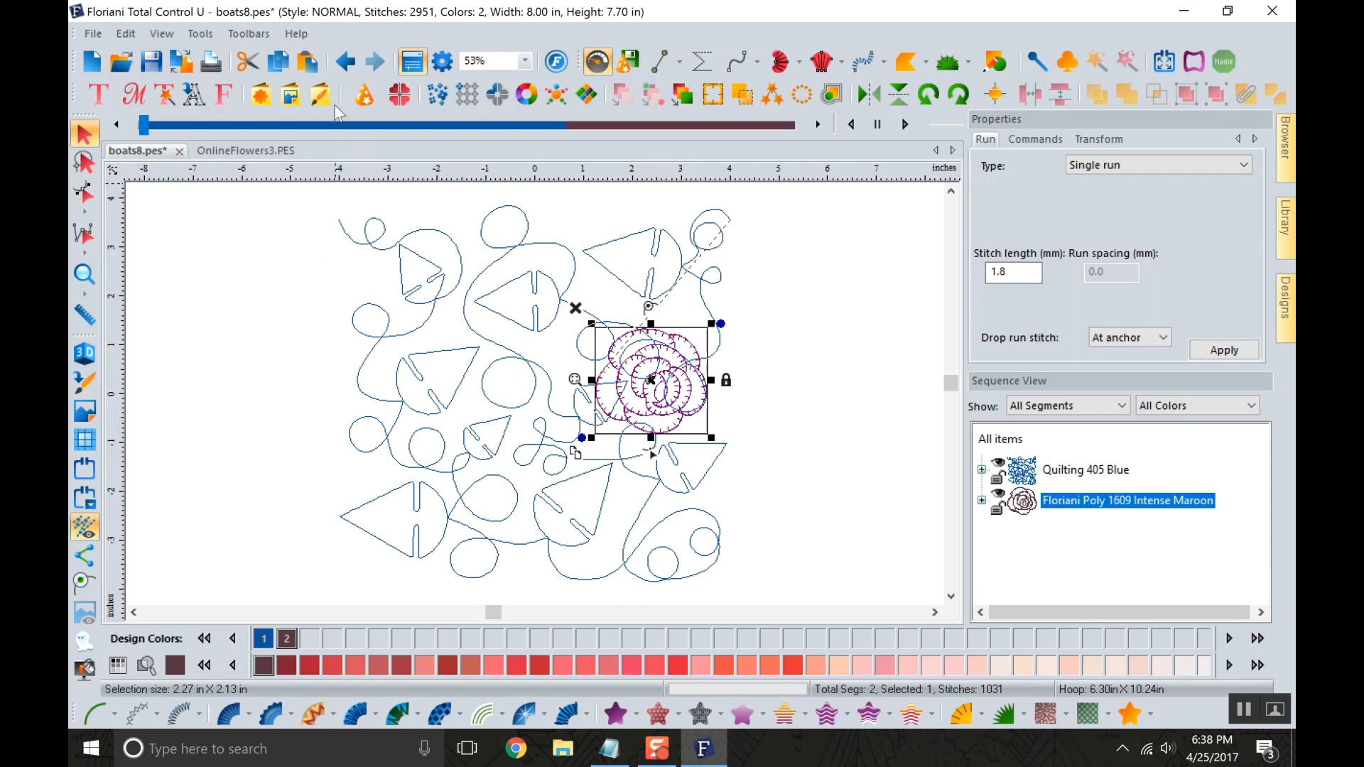
left_click(356, 71)
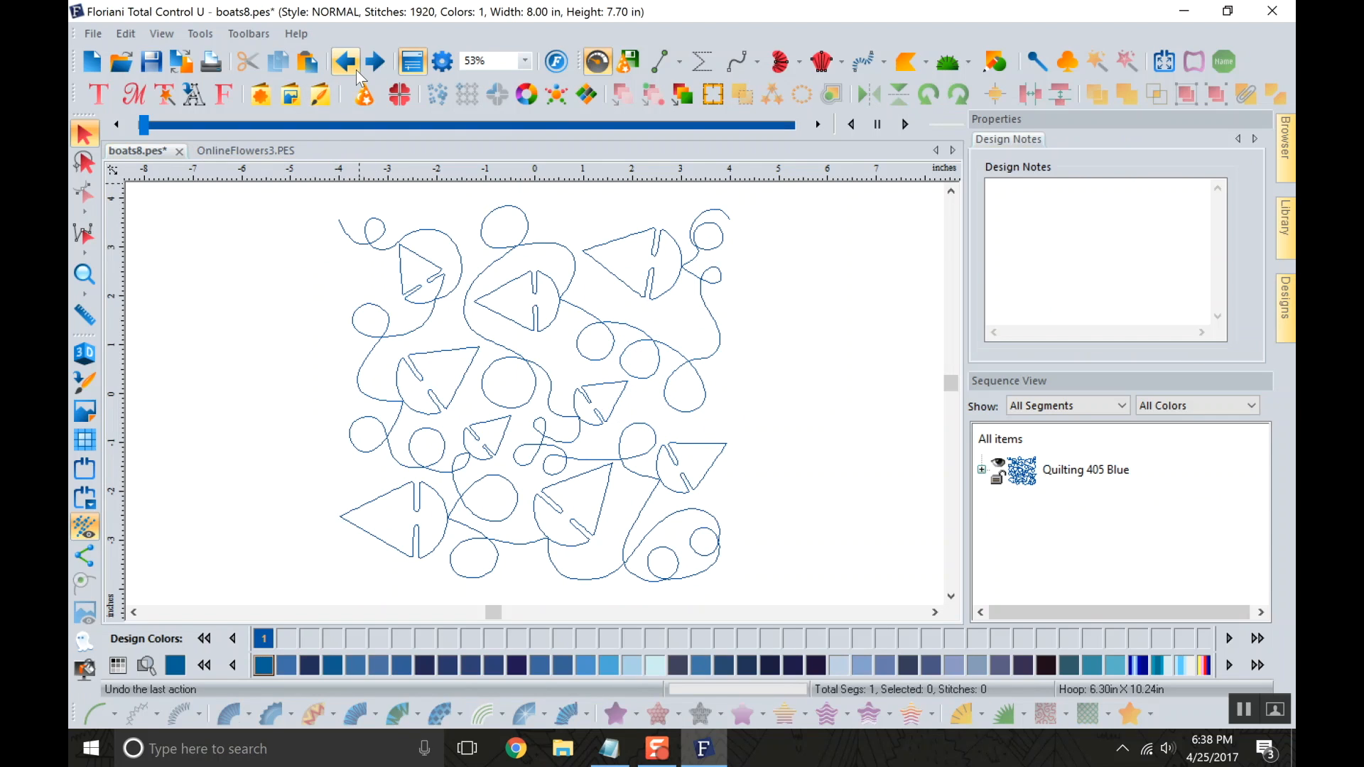
left_click(306, 64)
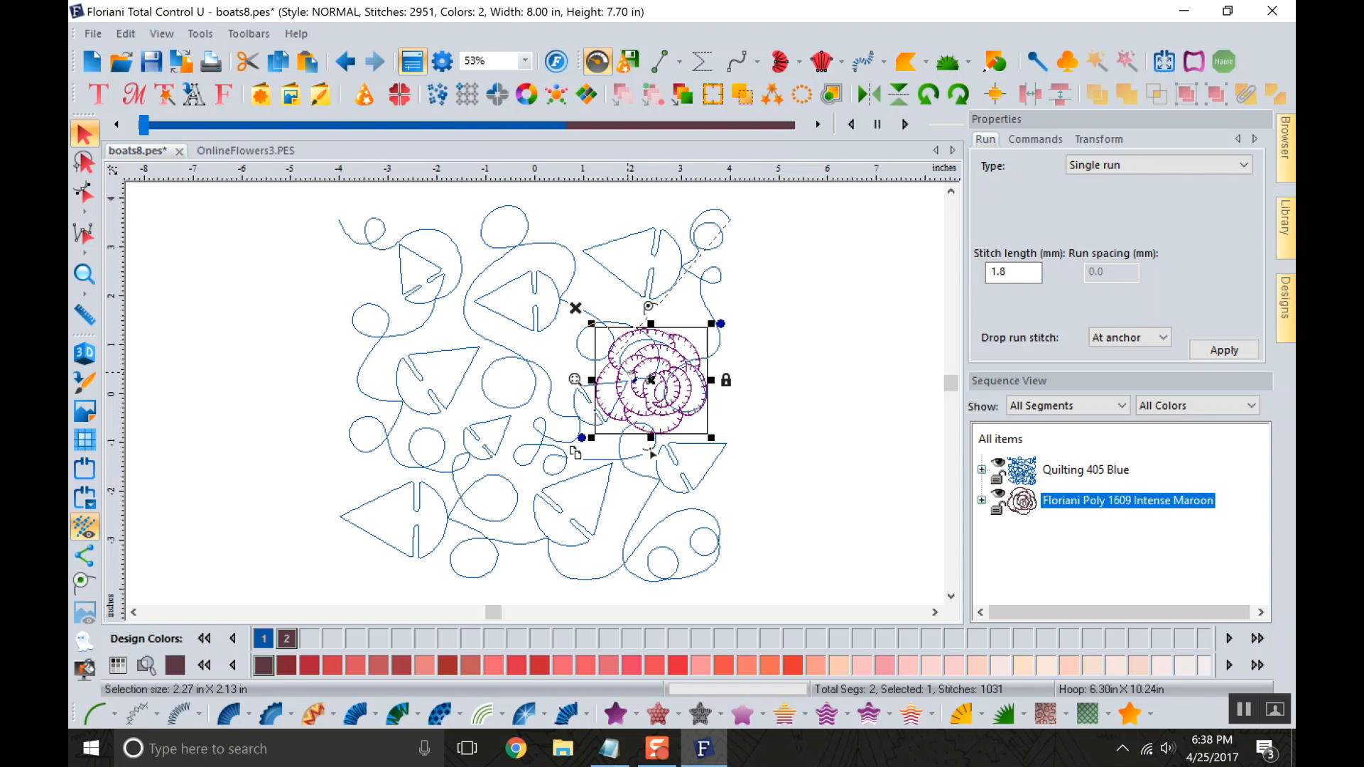
Move the pasted rose into the empty area to the right of the boats pattern, and expand the Quilting 405 Blue sequence entry.
left_click_drag(651, 380, 845, 398)
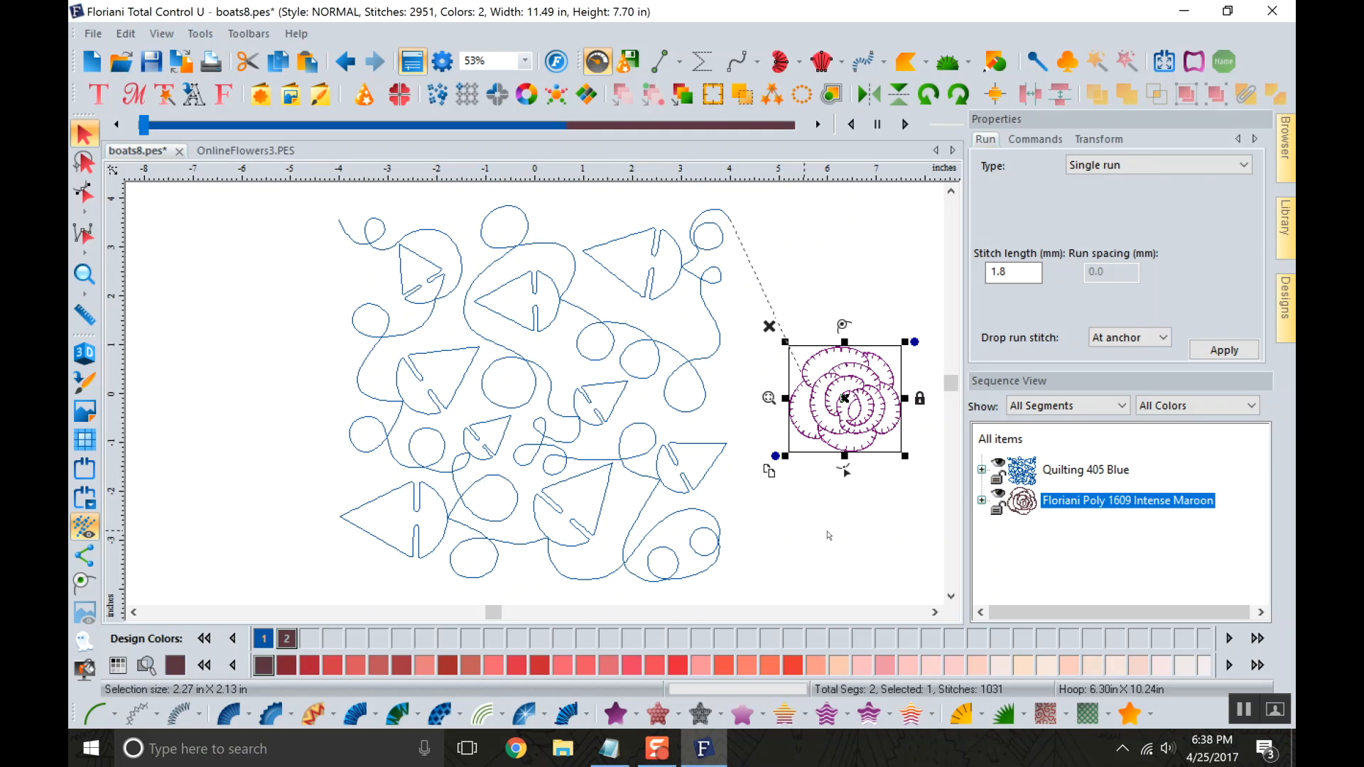
left_click(1064, 539)
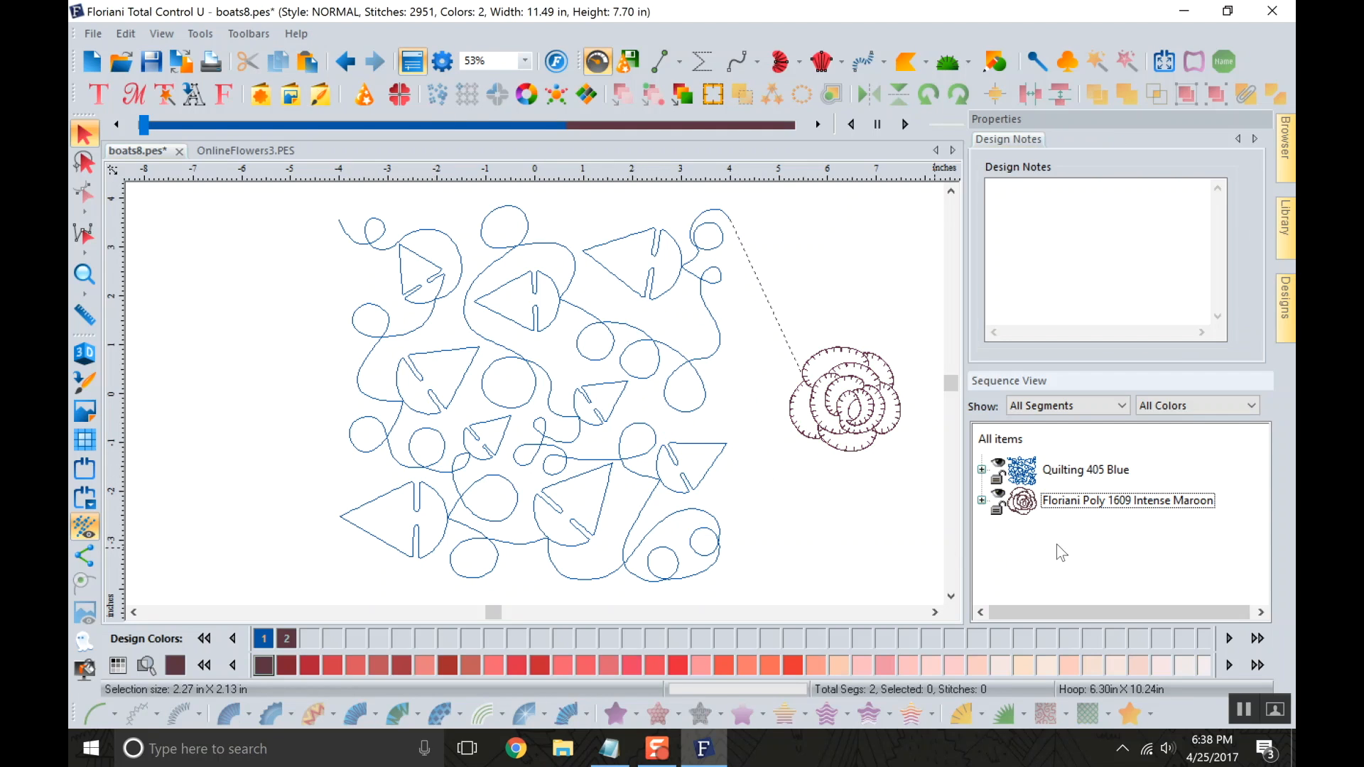
left_click(981, 469)
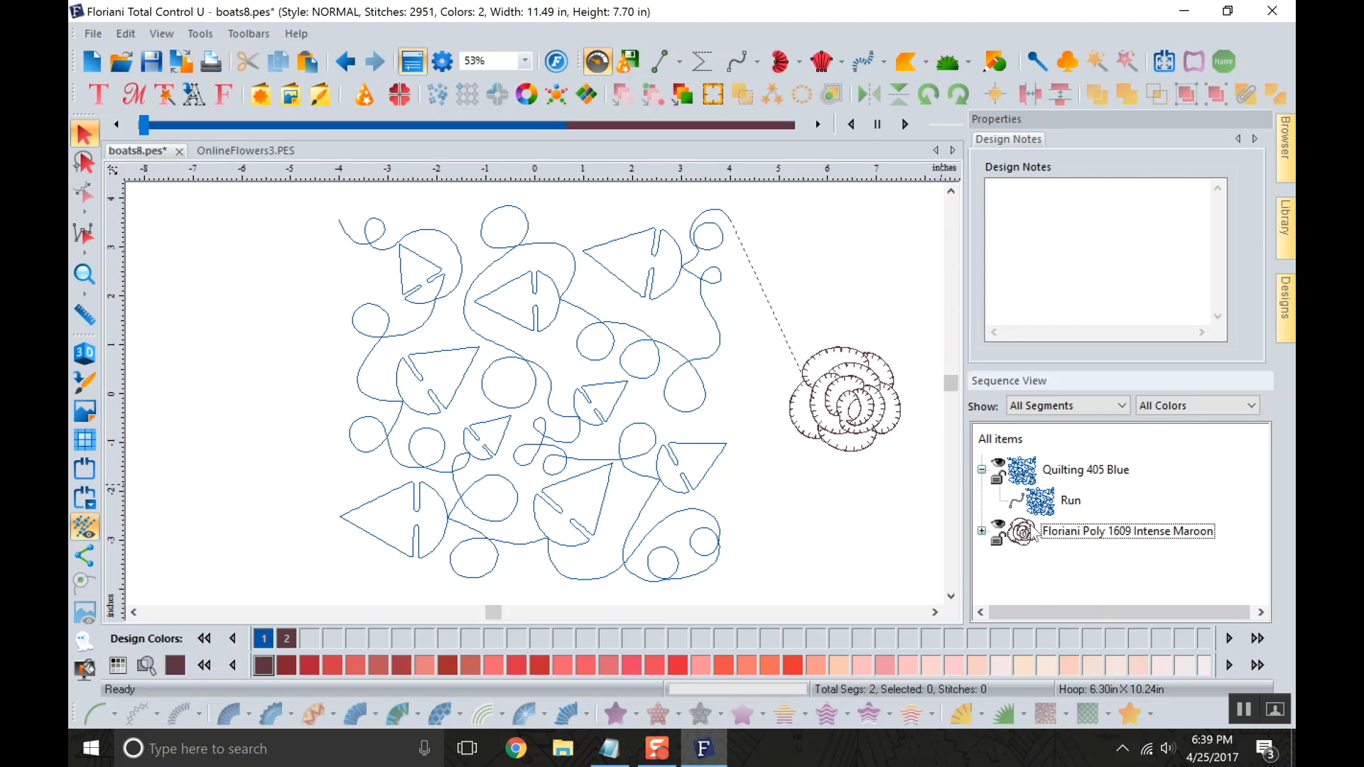
Expand the Floriani Poly 1609 Intense Maroon sequence entry, and hide both the Sequence View and Properties panels.
left_click(981, 531)
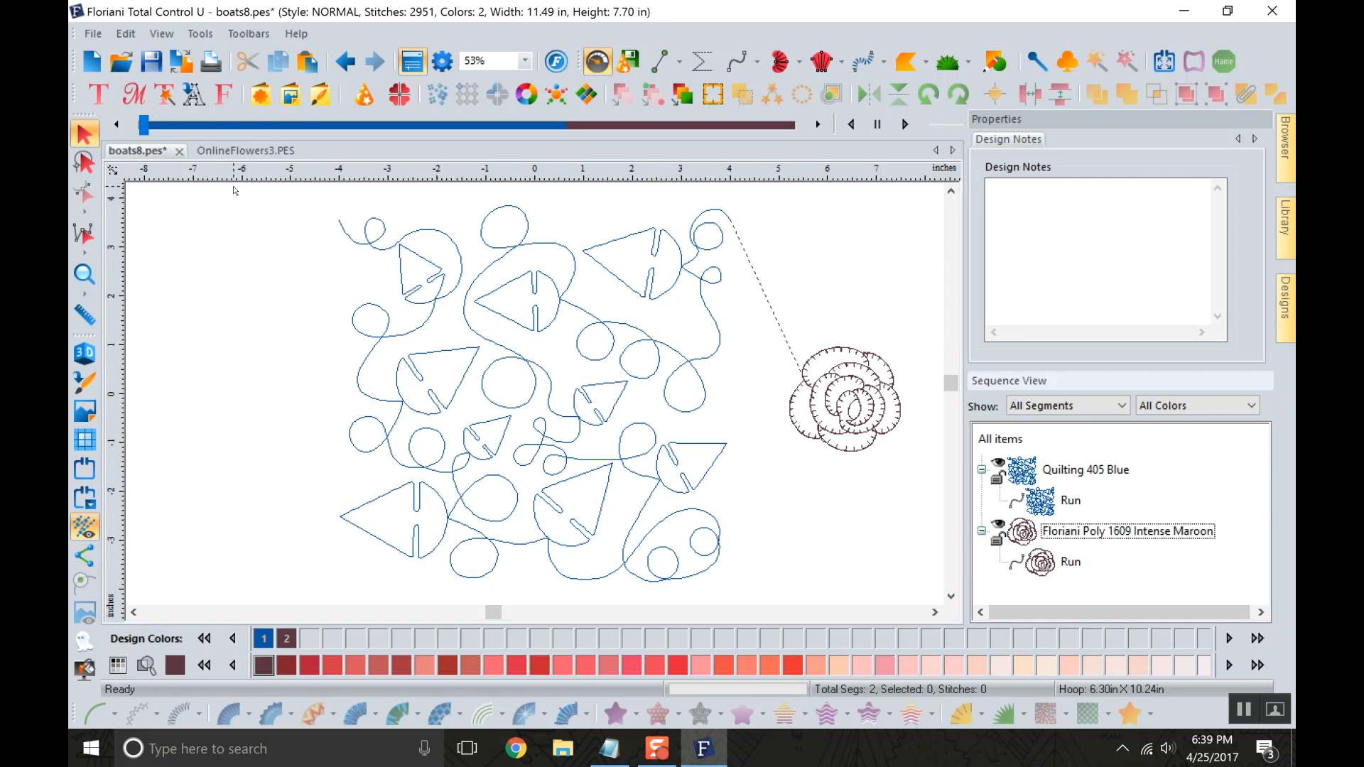
mouse_move(142, 129)
left_mouse_down()
mouse_move(561, 96)
mouse_move(699, 68)
mouse_move(831, 72)
mouse_move(440, 171)
mouse_move(94, 189)
left_mouse_up()
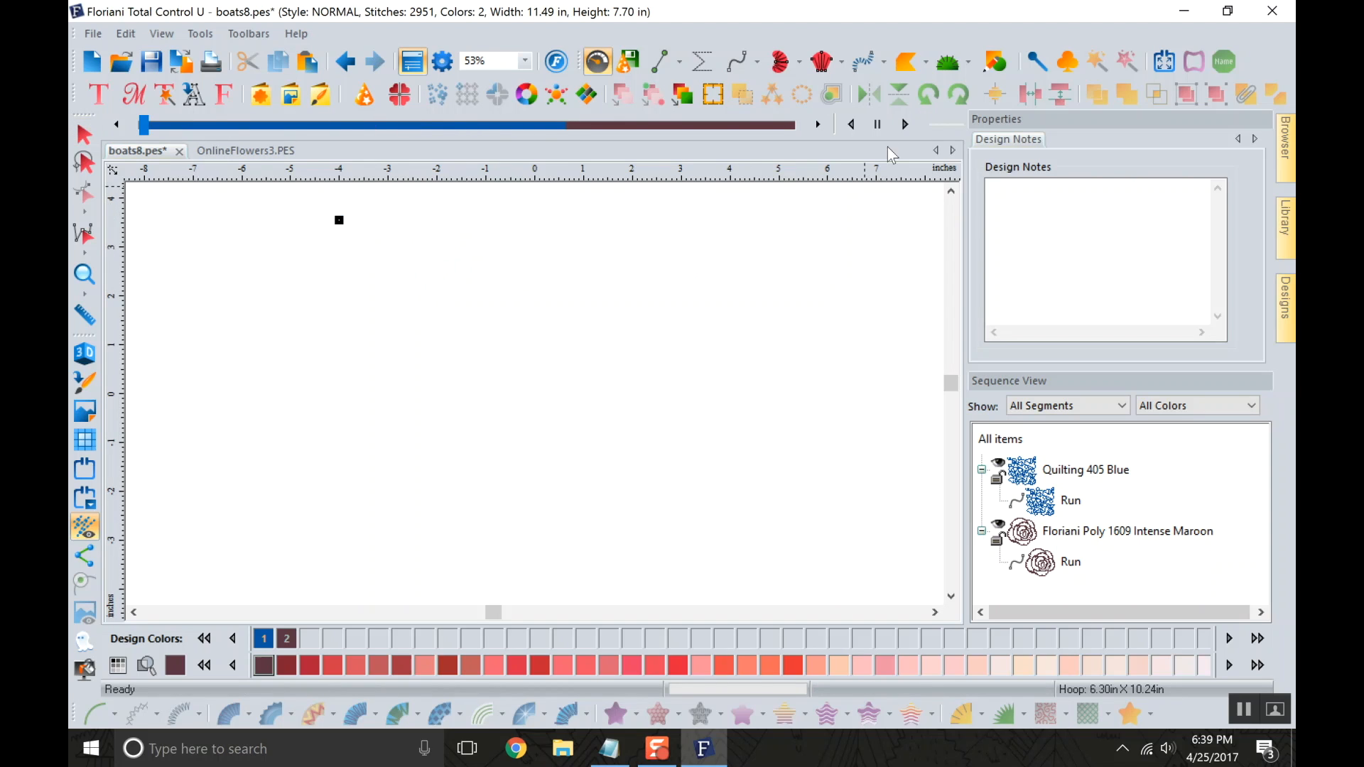
left_click(200, 33)
mouse_move(249, 34)
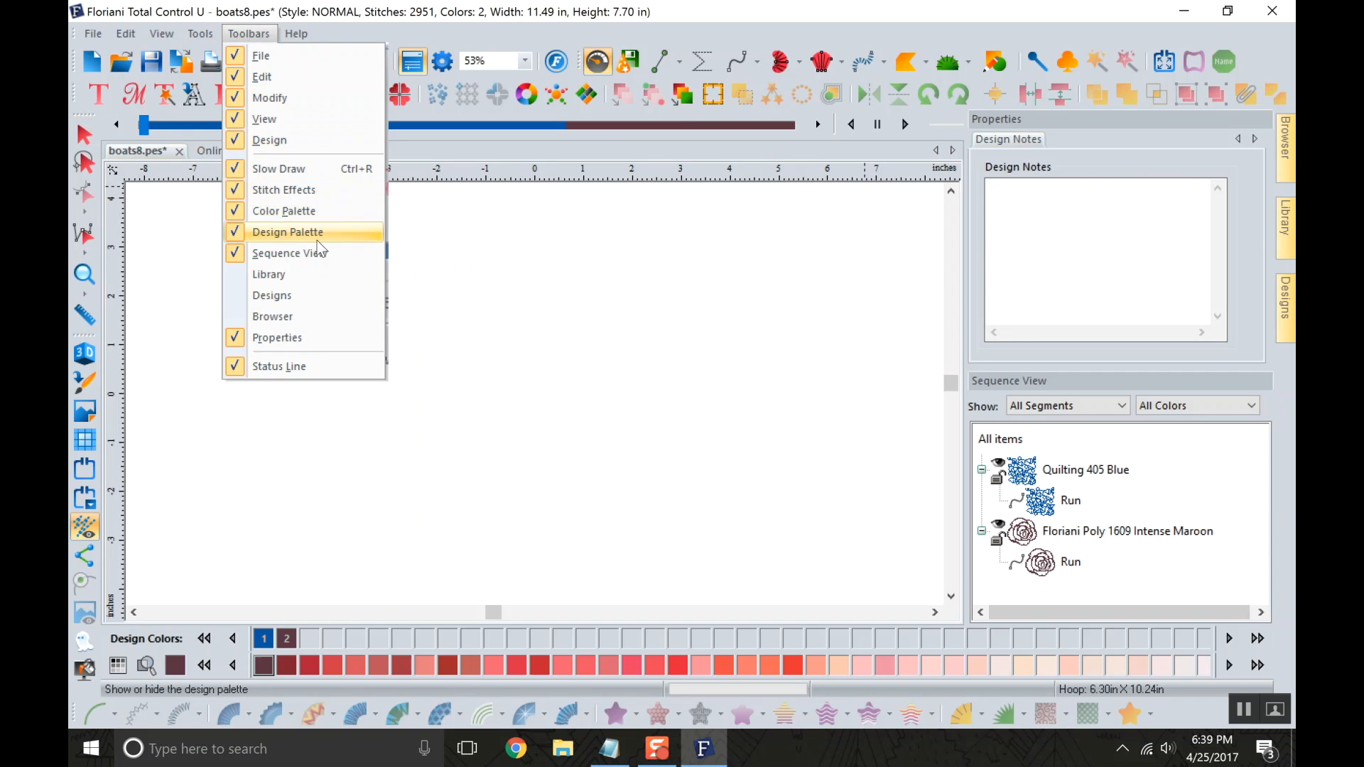
left_click(308, 253)
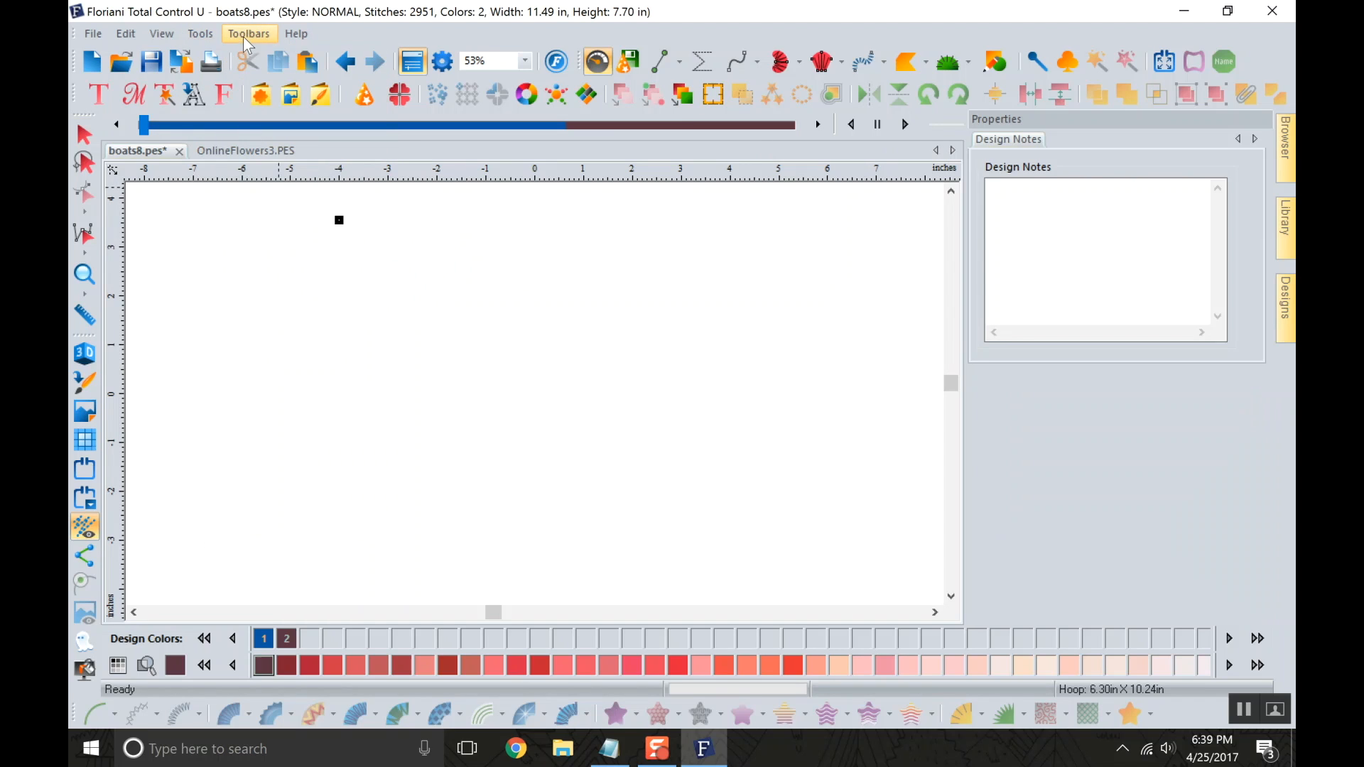
left_click(246, 34)
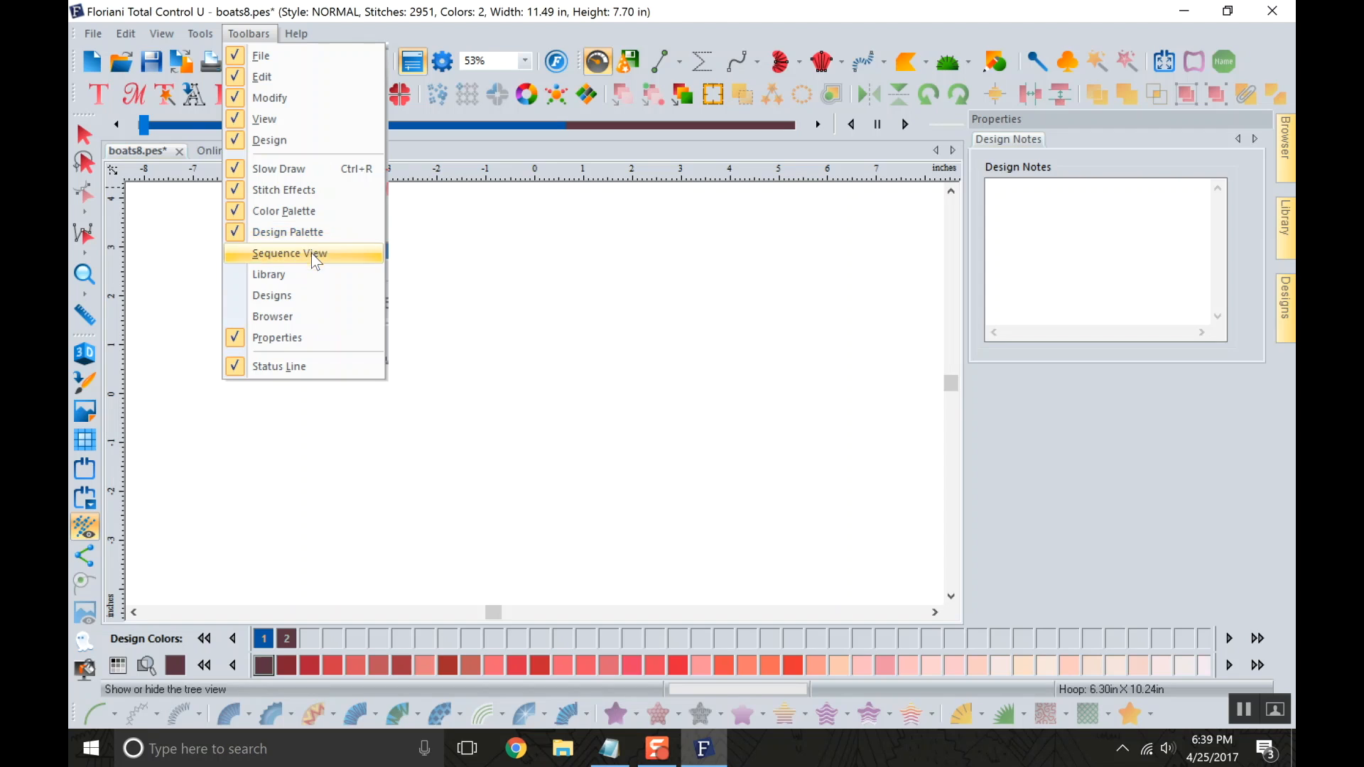
left_click(306, 337)
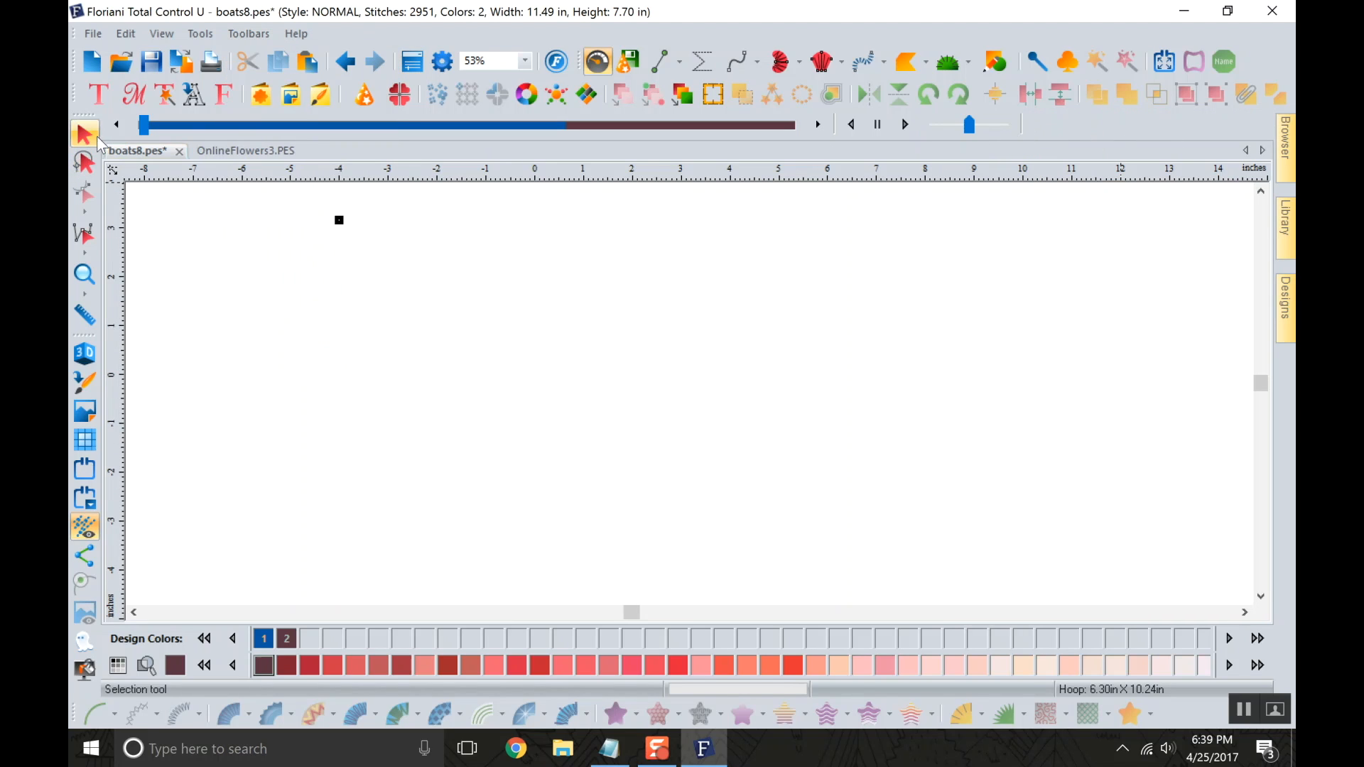
Advance Slow Draw one stitch at a time from the first stitch of the boats design.
left_click_drag(85, 117, 88, 149)
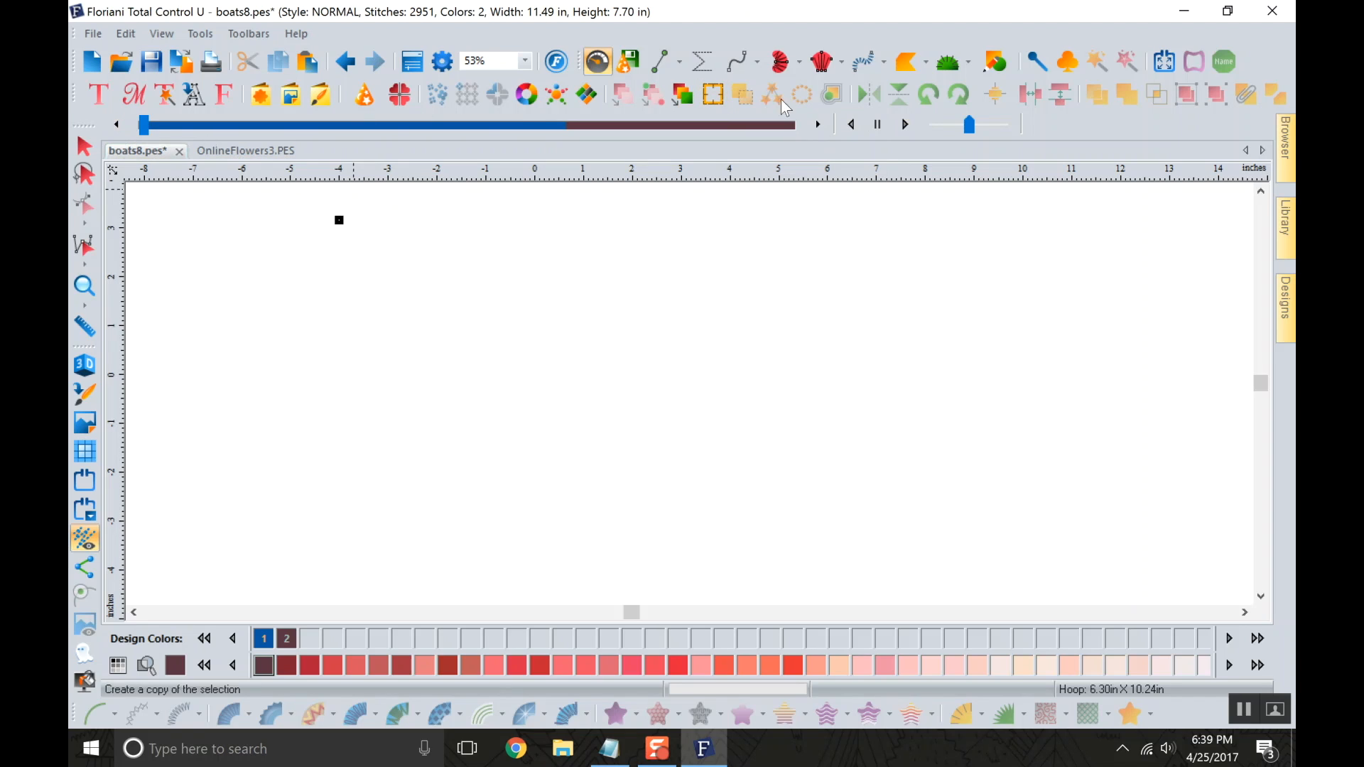
left_click(821, 127)
left_click(821, 125)
left_click(820, 126)
left_click(820, 128)
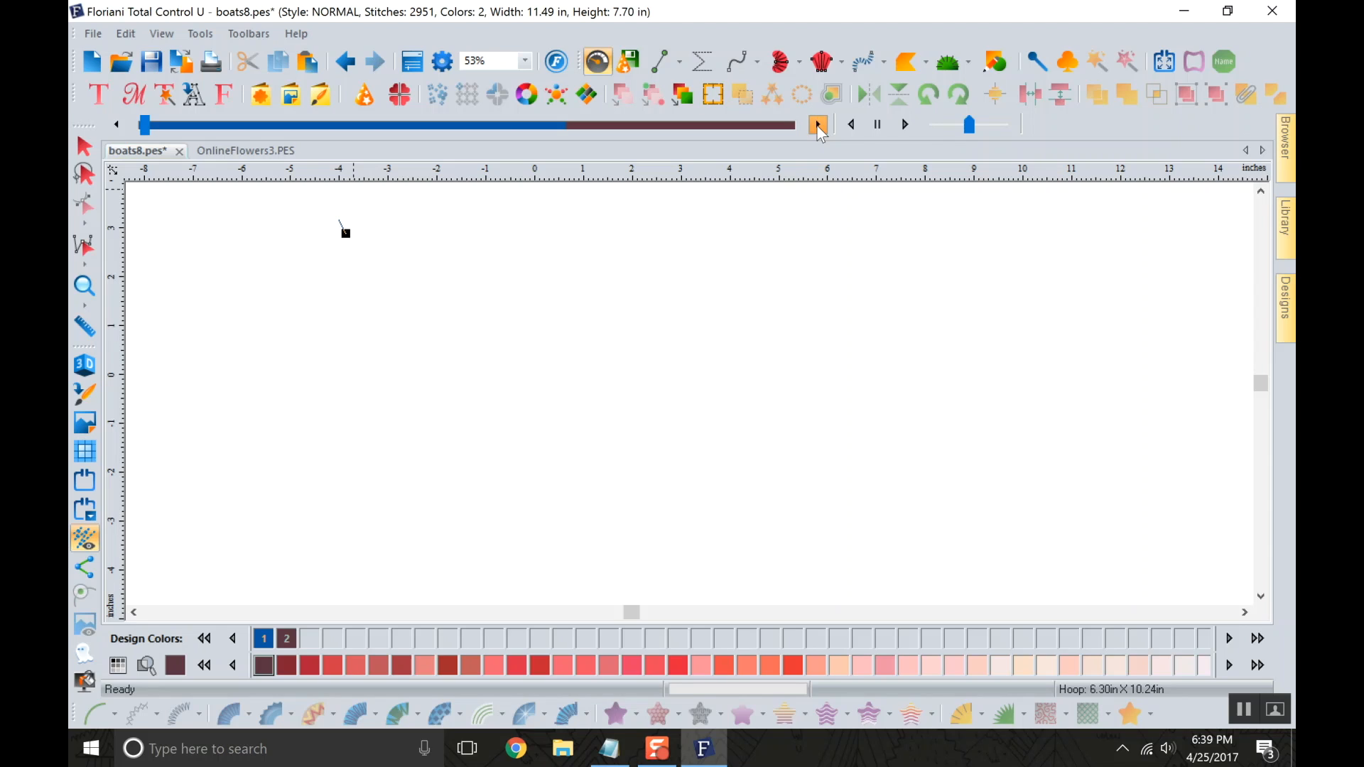
left_click(820, 127)
left_click(821, 128)
Inspect the beginning of the blue quilting line up close, rewinding Slow Draw and advancing through its opening stitches one by one.
left_click(97, 294)
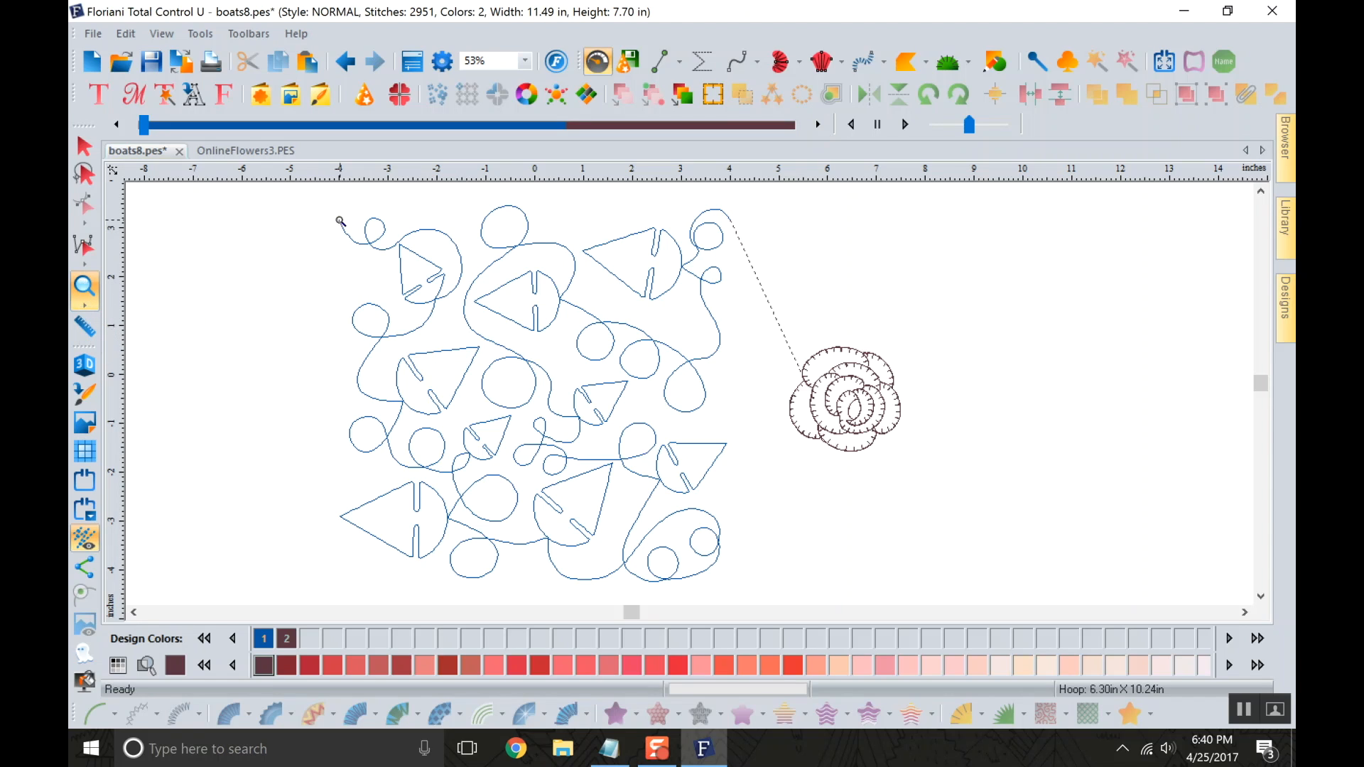
left_click_drag(330, 213, 378, 260)
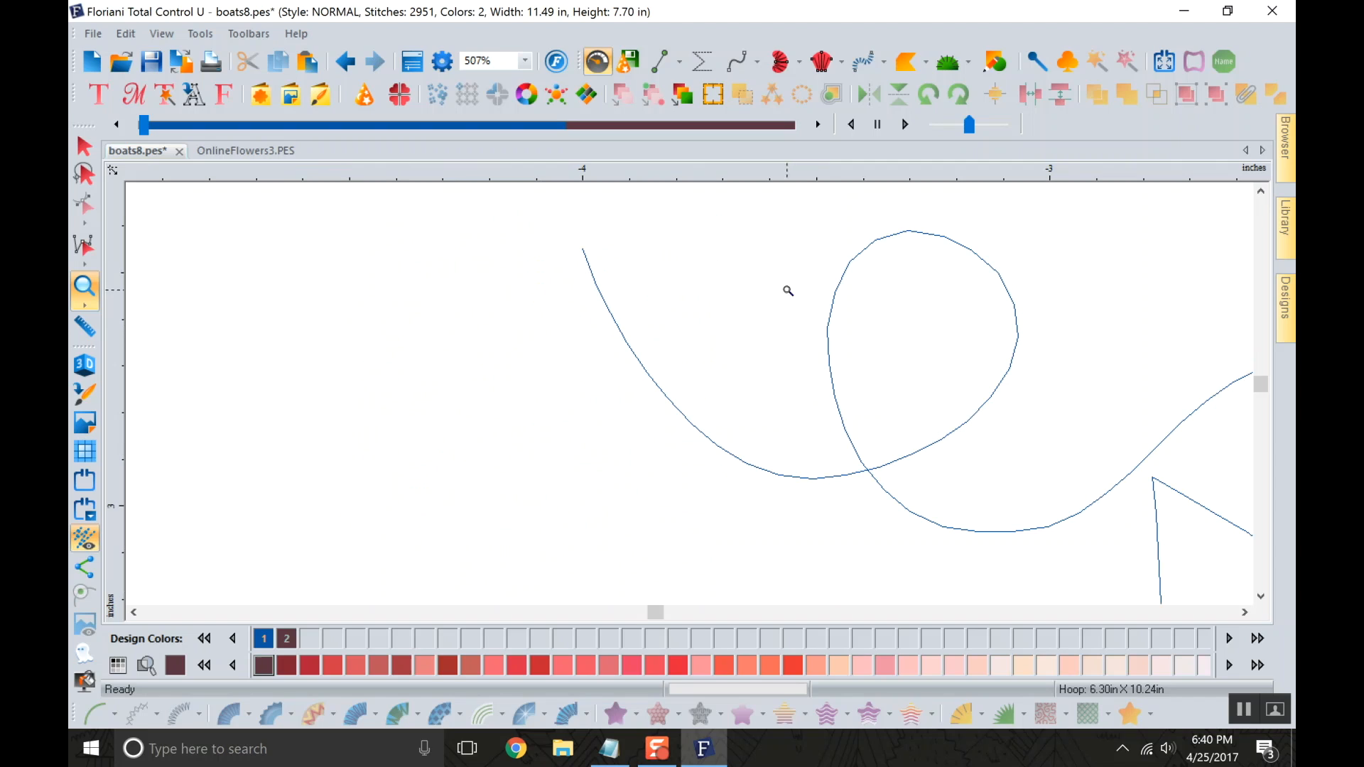
left_click(145, 127)
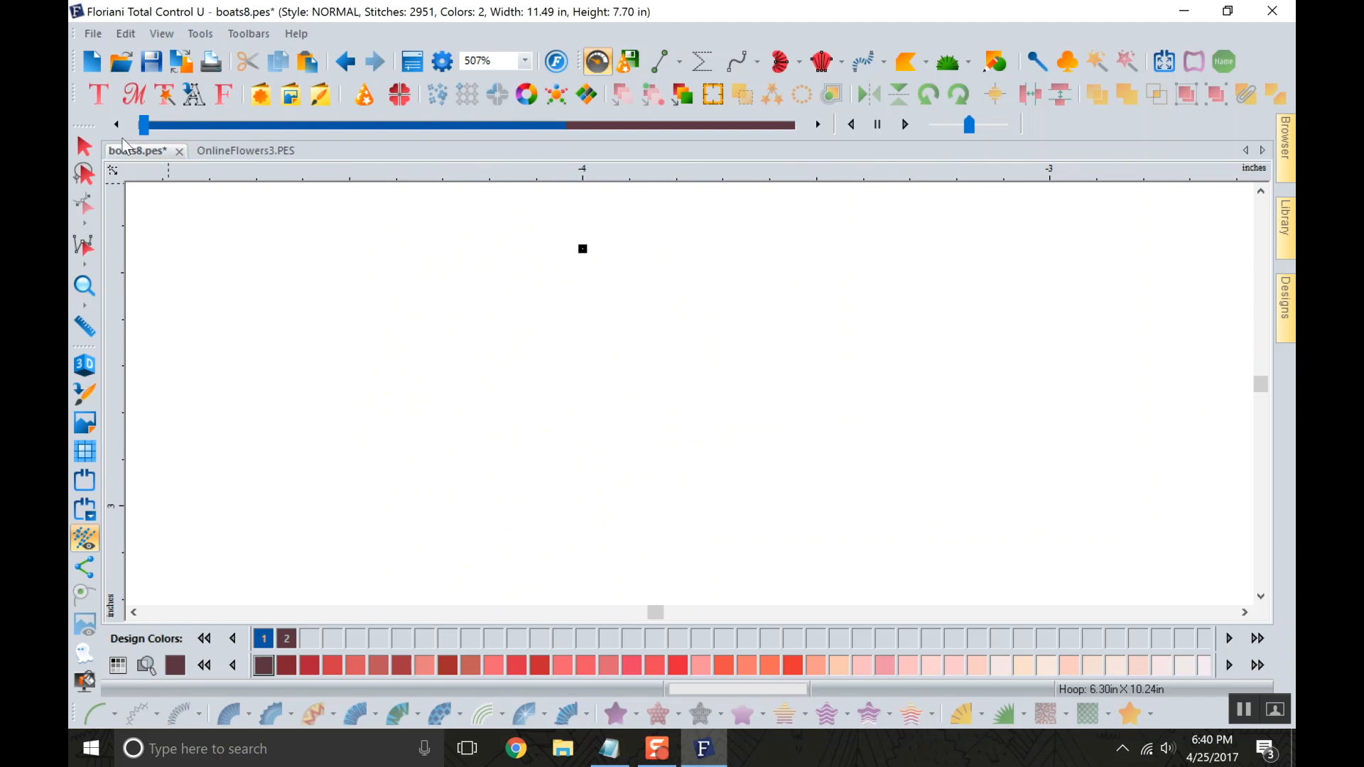
left_click(818, 126)
left_click(818, 126)
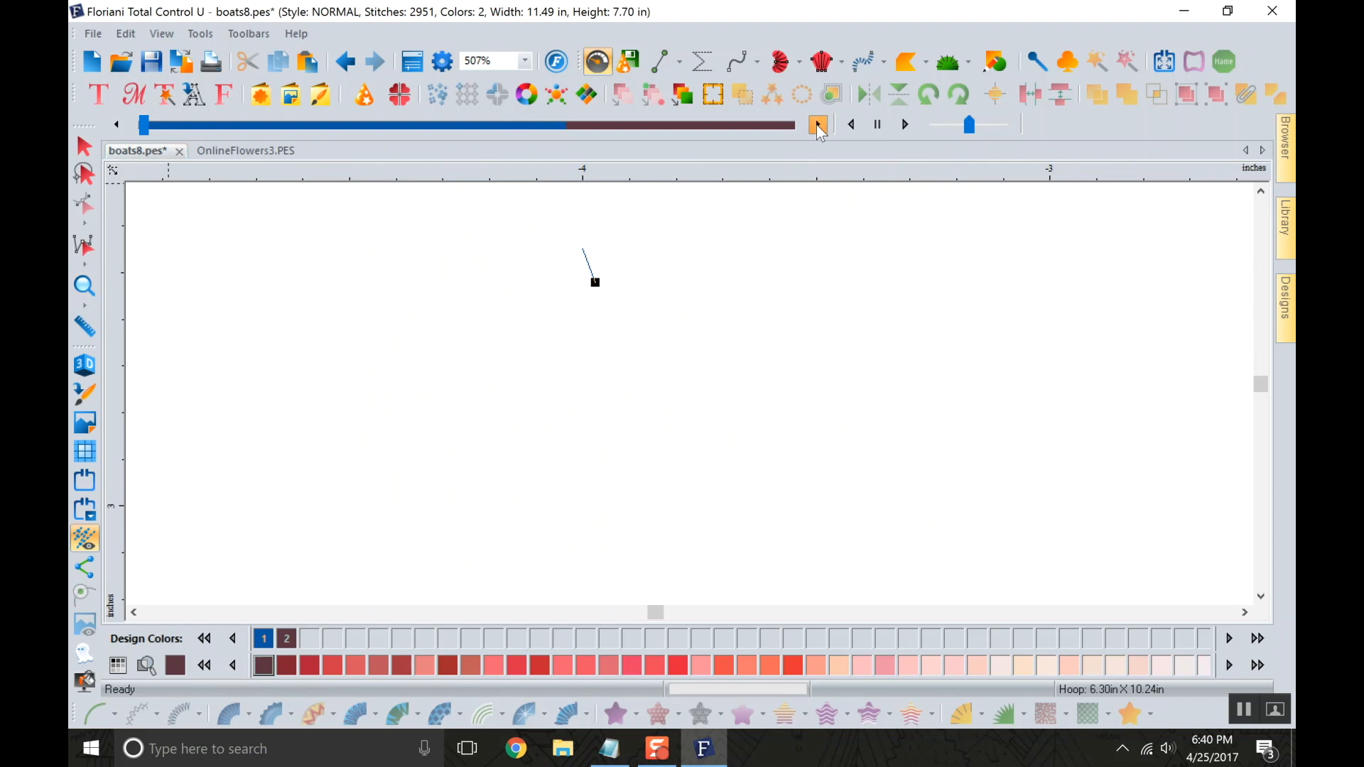
left_click(818, 125)
left_click(818, 126)
left_click(818, 125)
left_click(818, 126)
left_click(819, 126)
left_click(818, 126)
Play the Slow Draw stitch simulation forward over the full boats and rose design, and stop it.
scroll(550, 311, "down", 1)
left_click(90, 294)
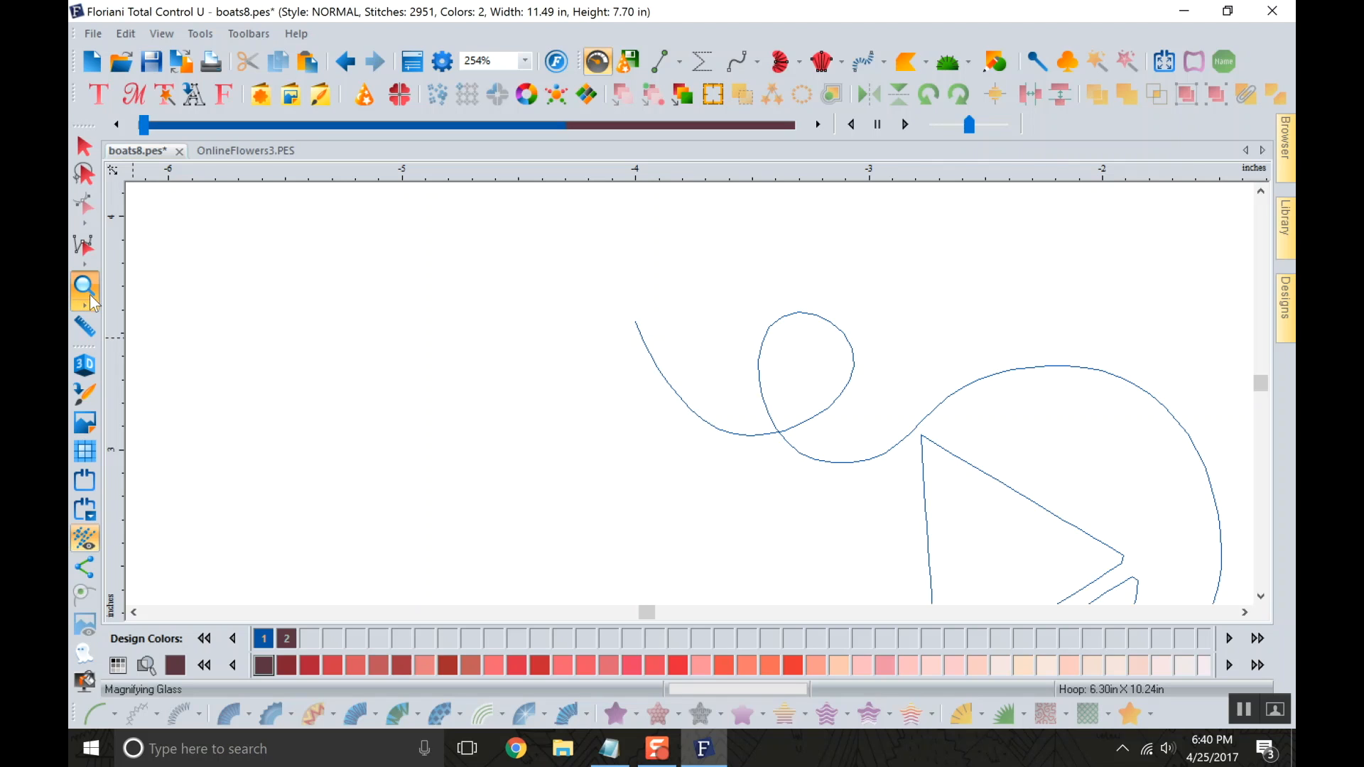
left_click(91, 294)
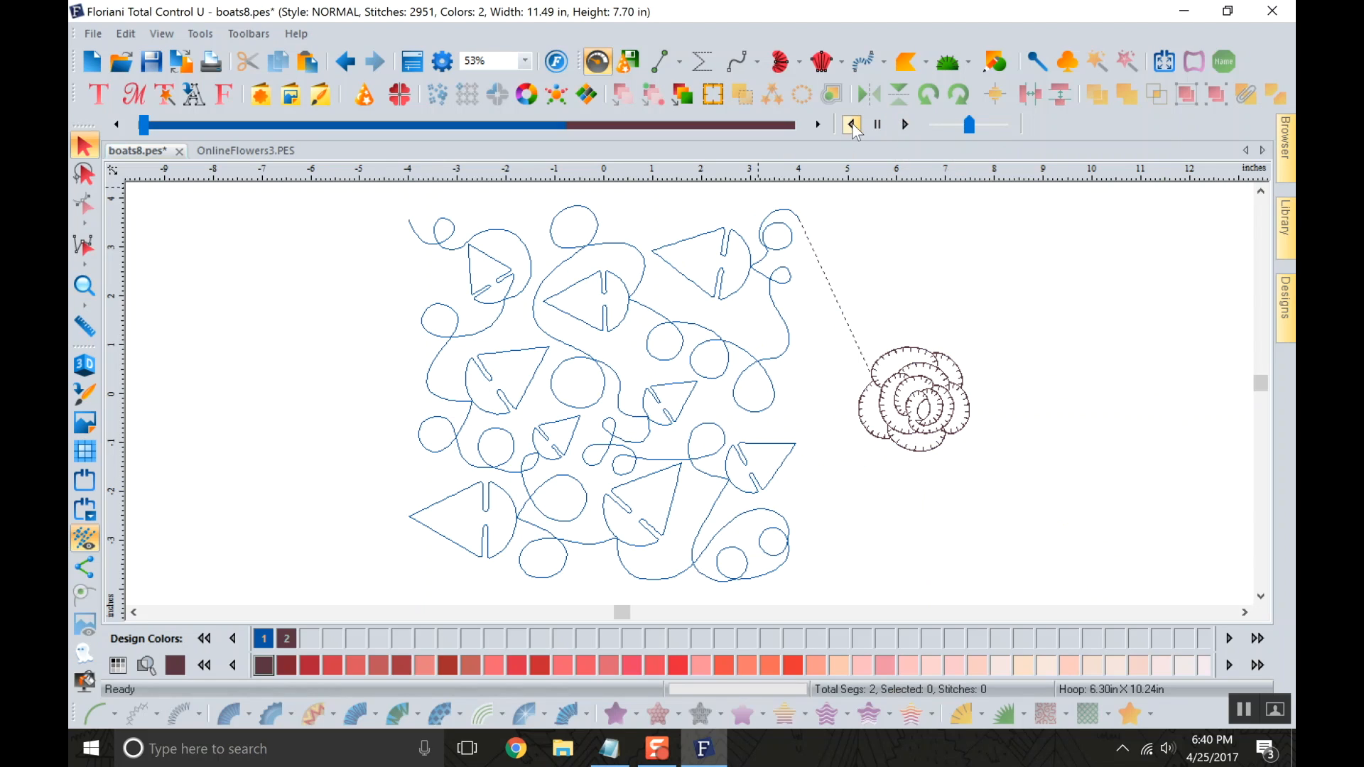
left_click(904, 127)
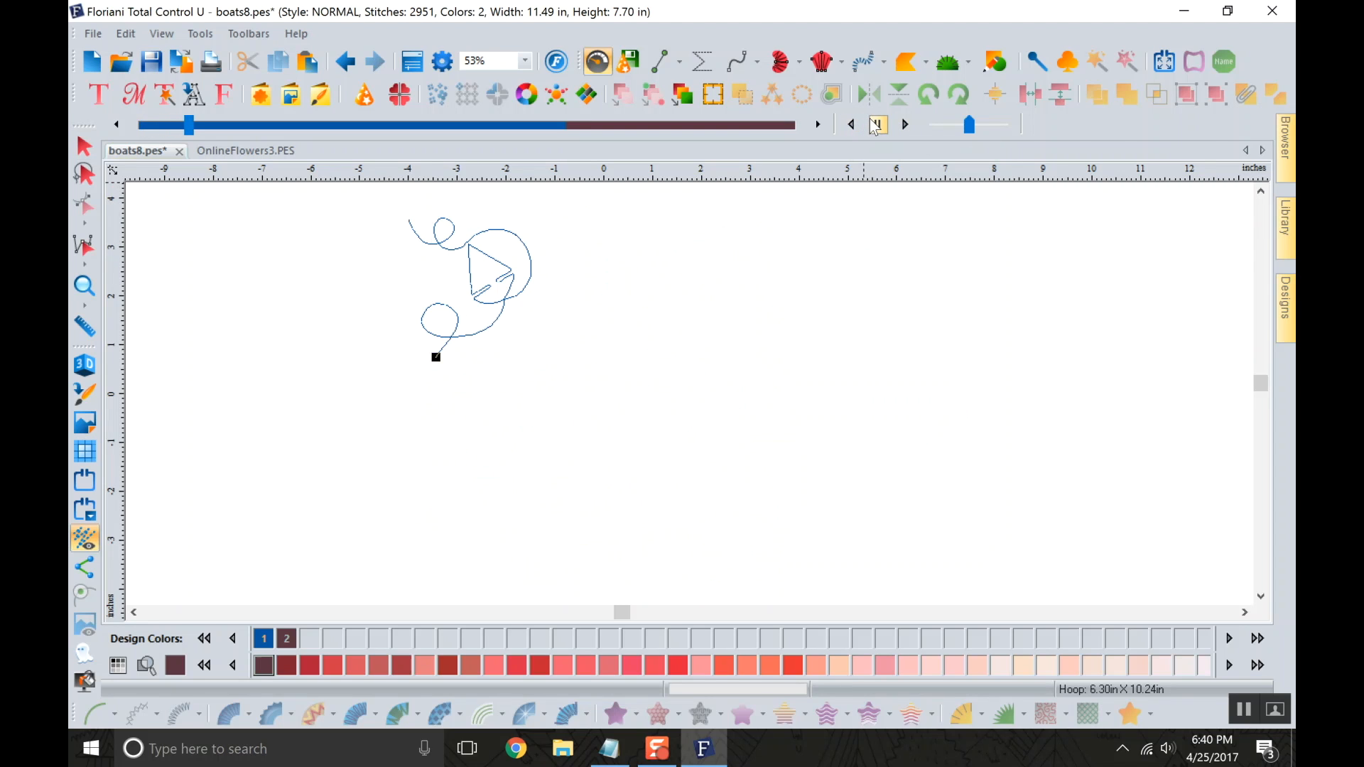
left_click(879, 127)
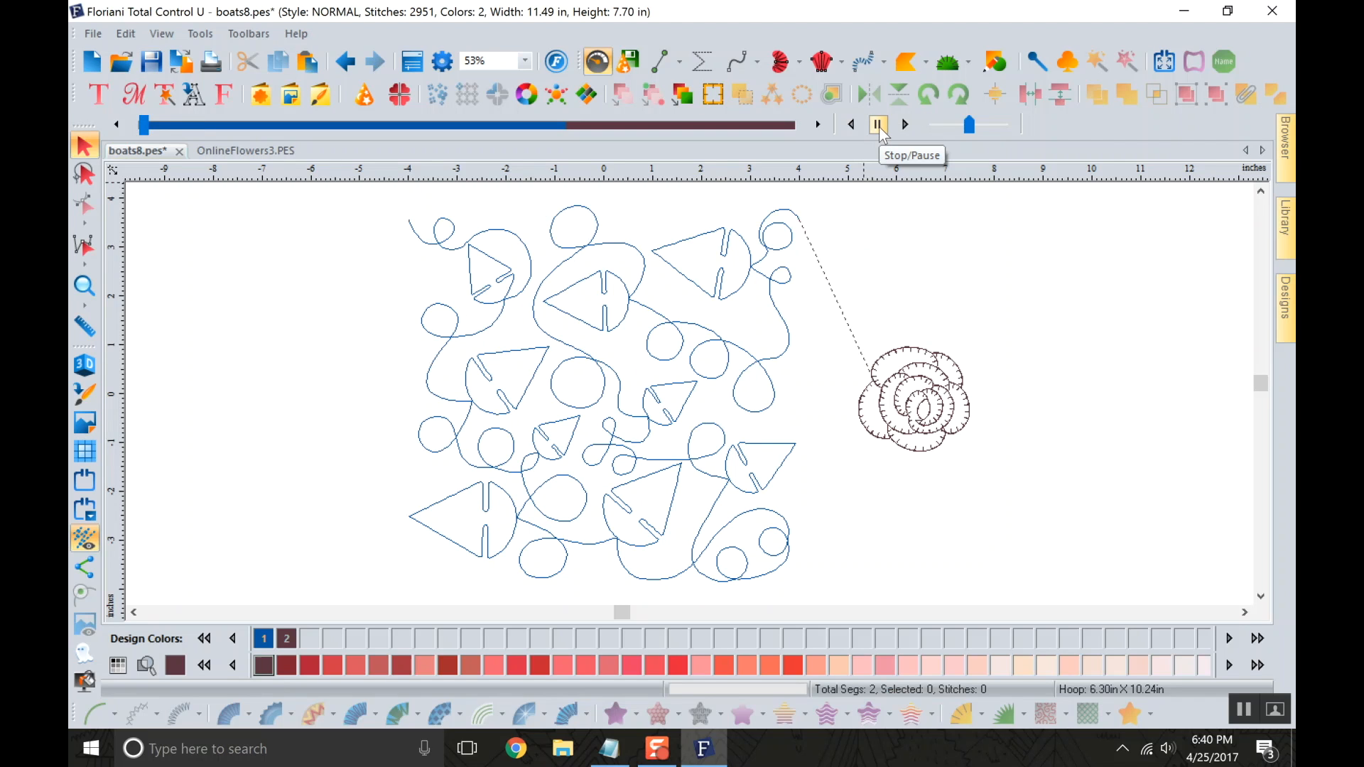
Play the Slow Draw simulation in reverse, varying its speed from fastest to slowest, and stop it.
left_click(858, 126)
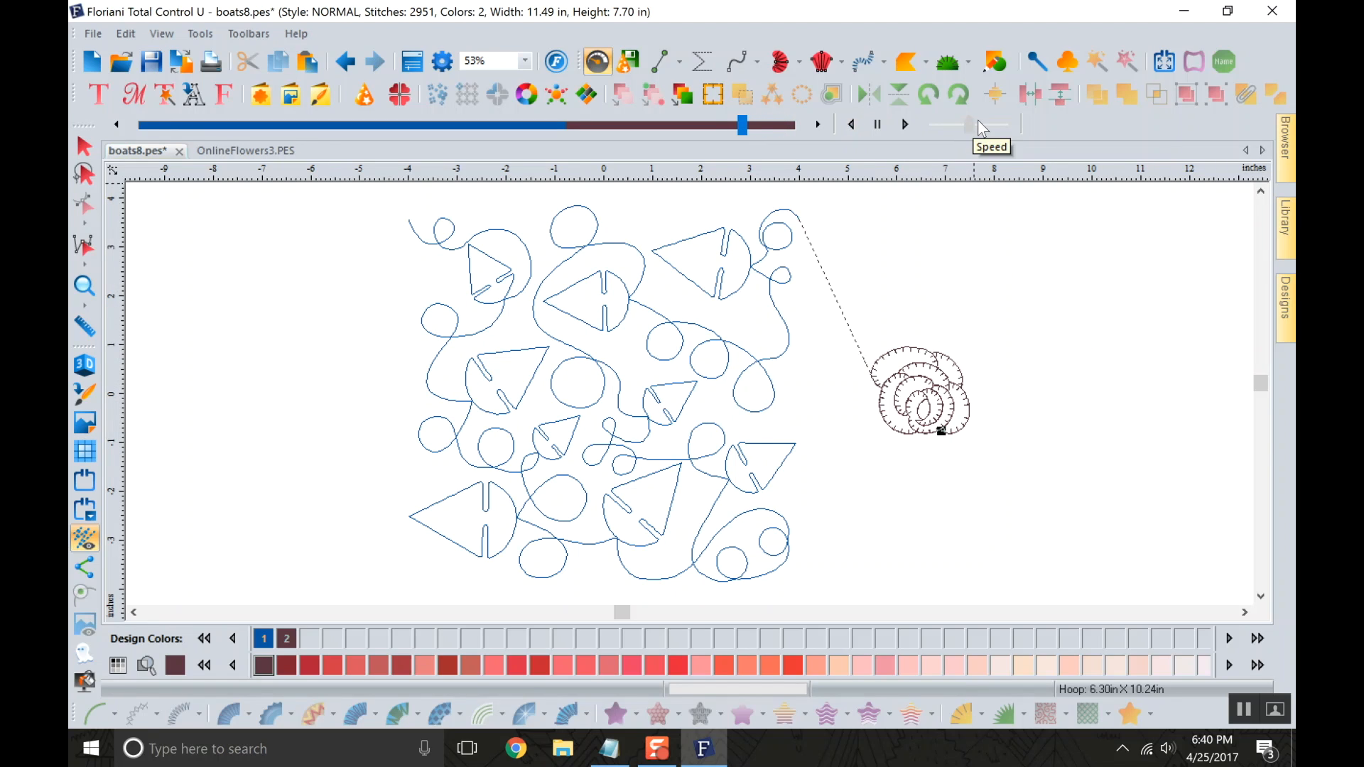
left_click_drag(977, 122, 1030, 124)
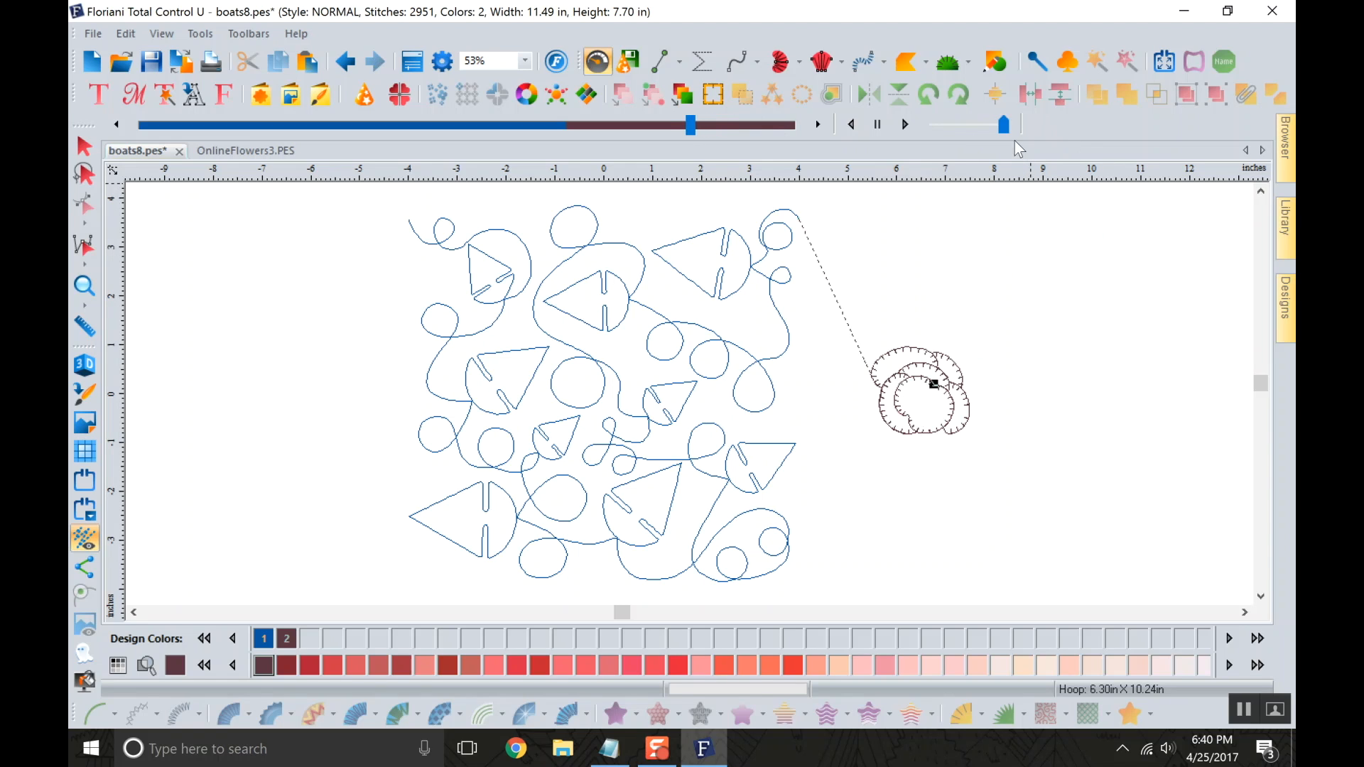
left_click_drag(988, 130, 919, 135)
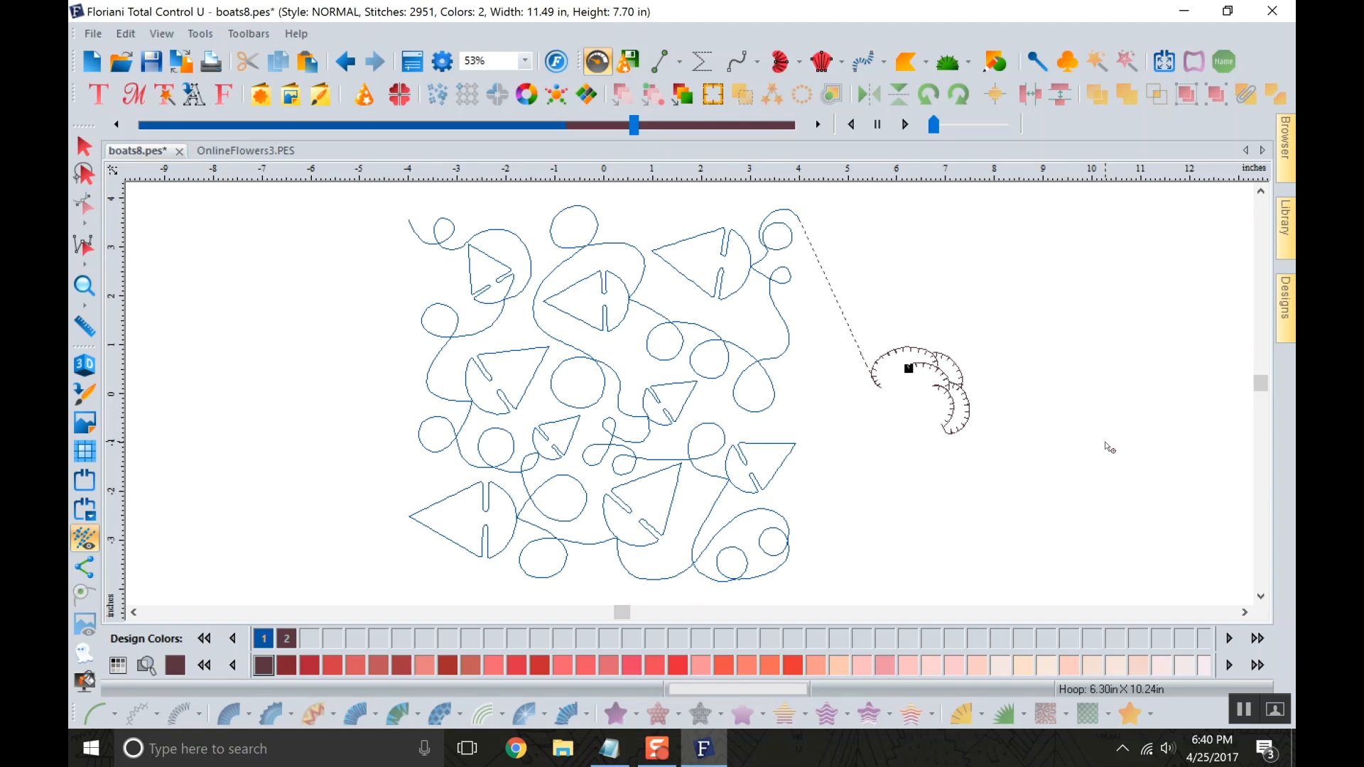
left_click(874, 128)
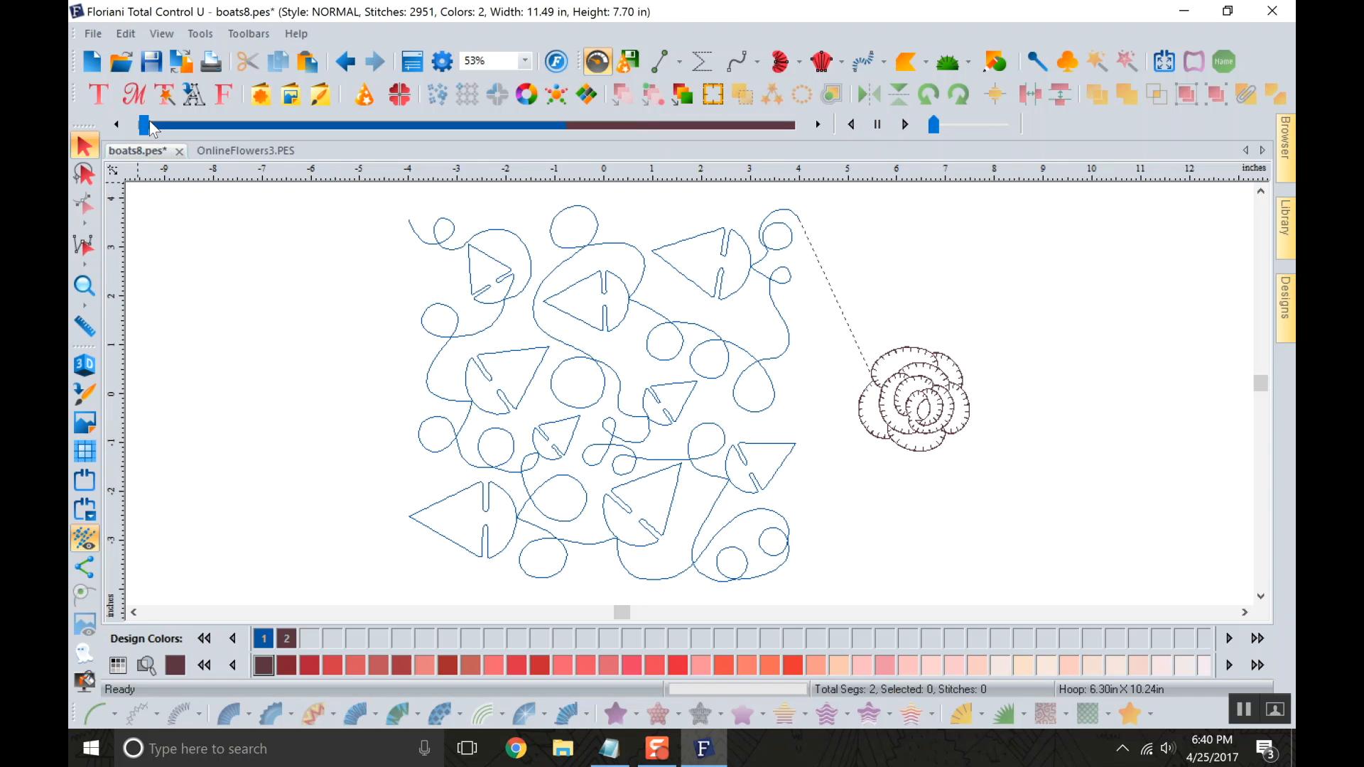
Rewind Slow Draw to the first stitch of the design and stop the simulation to restore the full view.
left_click(147, 125)
mouse_move(146, 125)
left_mouse_down()
mouse_move(259, 128)
mouse_move(413, 100)
mouse_move(584, 101)
mouse_move(663, 130)
mouse_move(627, 127)
mouse_move(452, 183)
mouse_move(368, 142)
mouse_move(129, 144)
mouse_move(119, 131)
left_mouse_up()
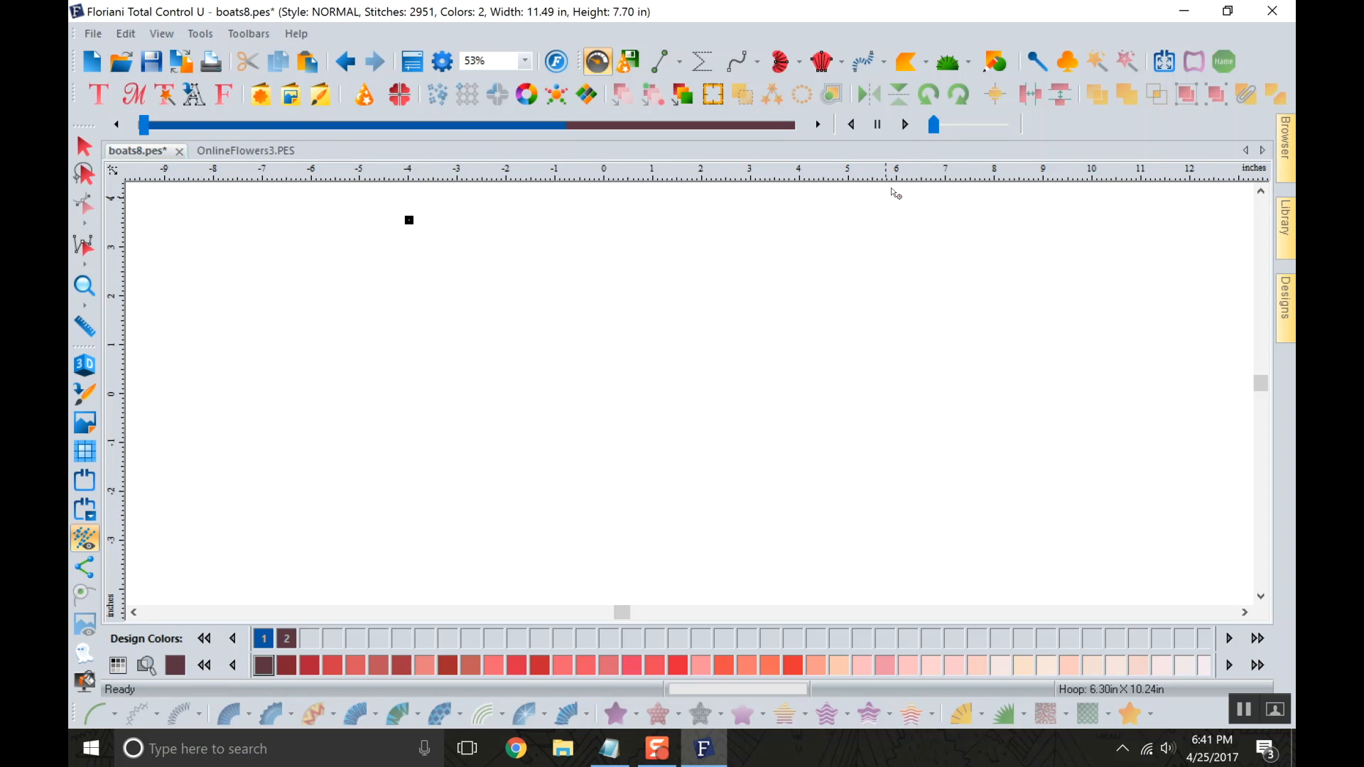
left_click(878, 125)
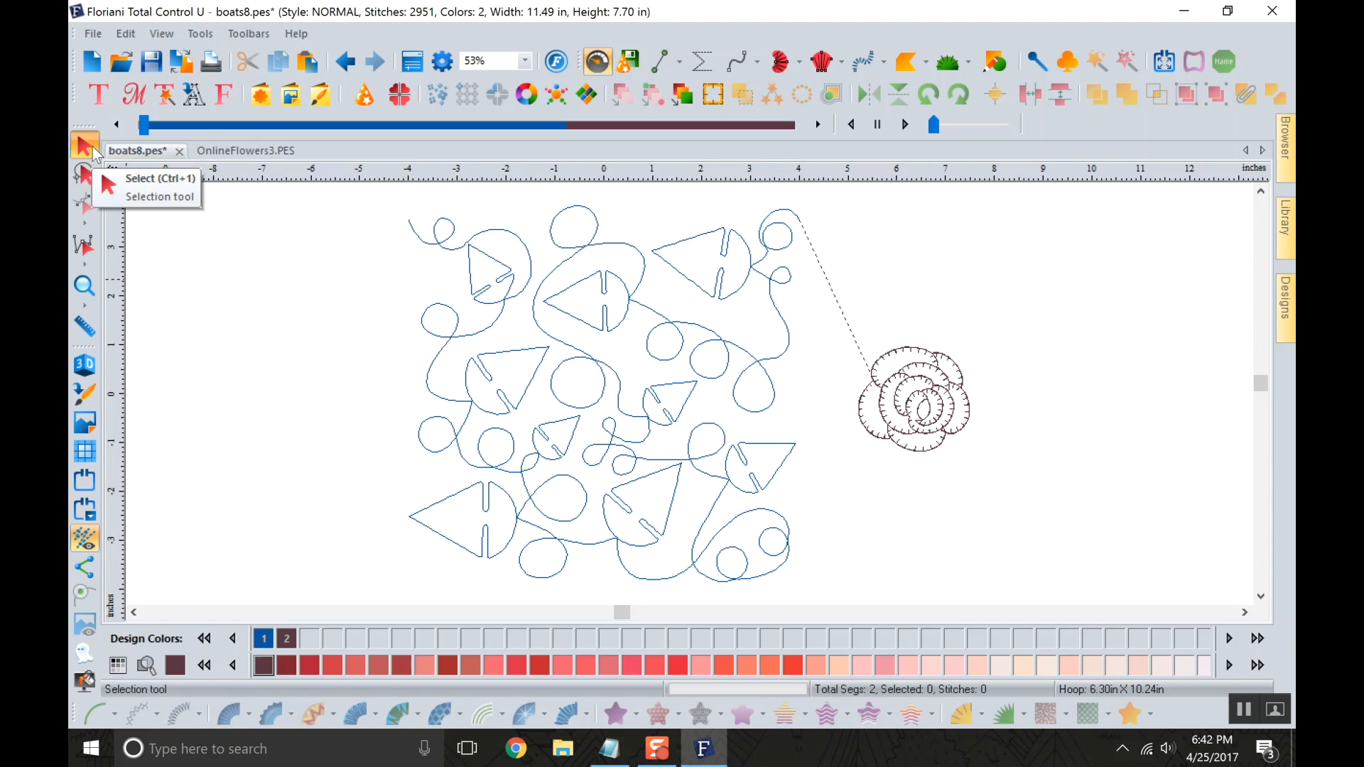
Show the Properties and Sequence View panels again, toggling Properties off and on once.
left_click(412, 61)
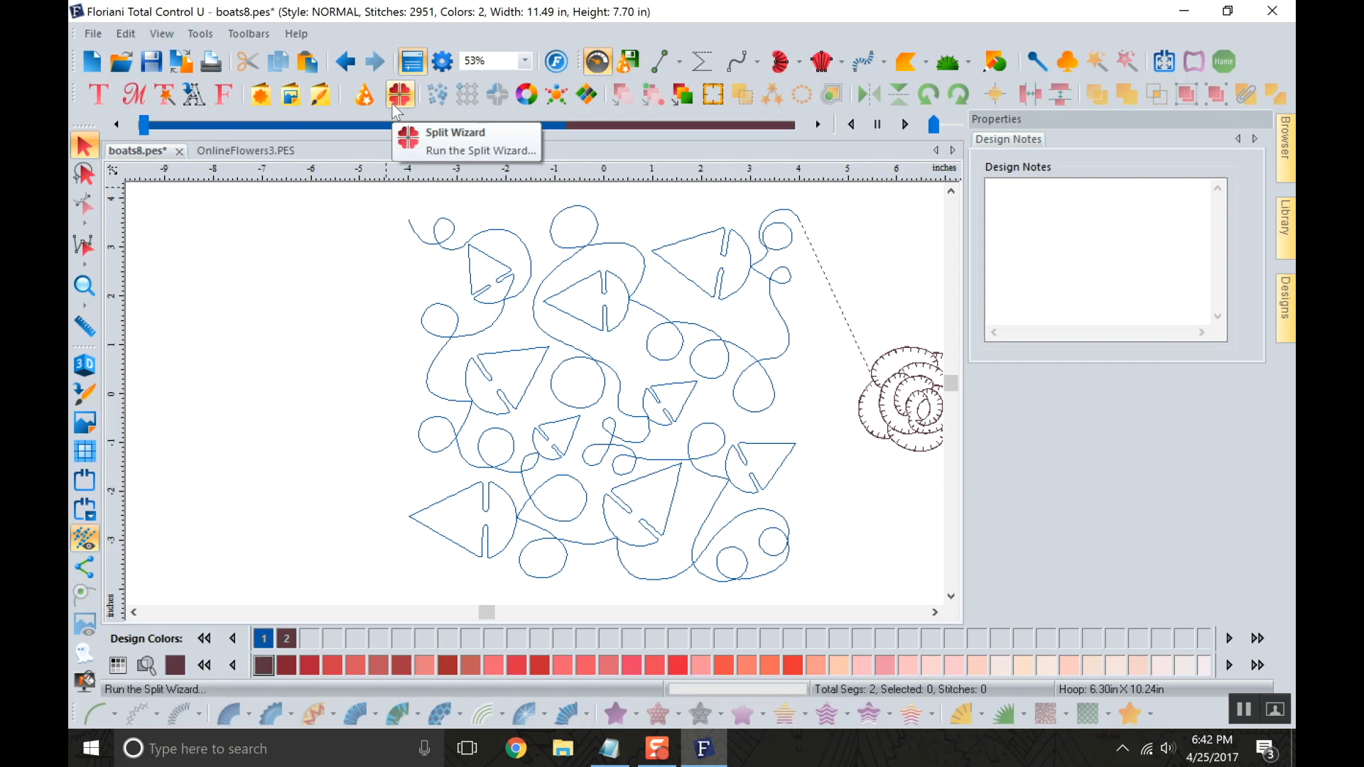
left_click(414, 65)
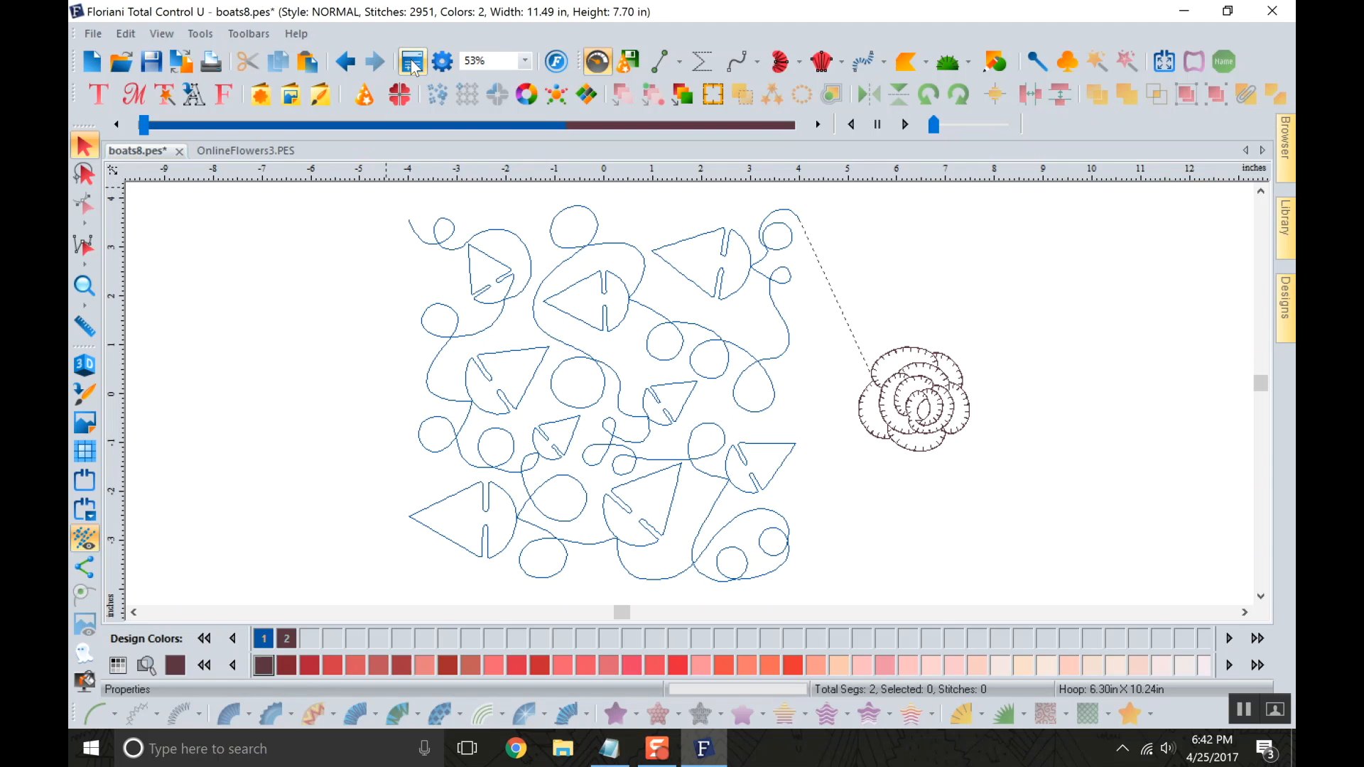
left_click(414, 65)
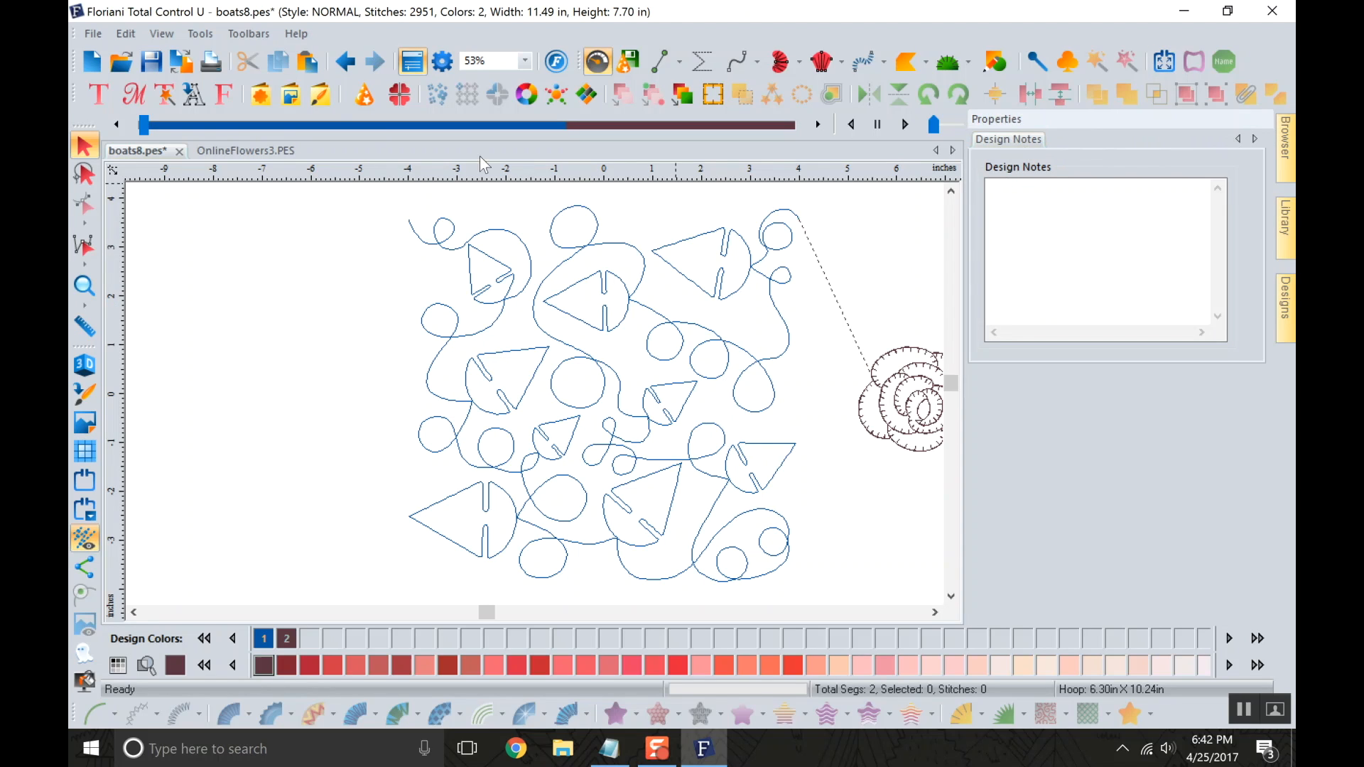
left_click(249, 36)
left_click(293, 250)
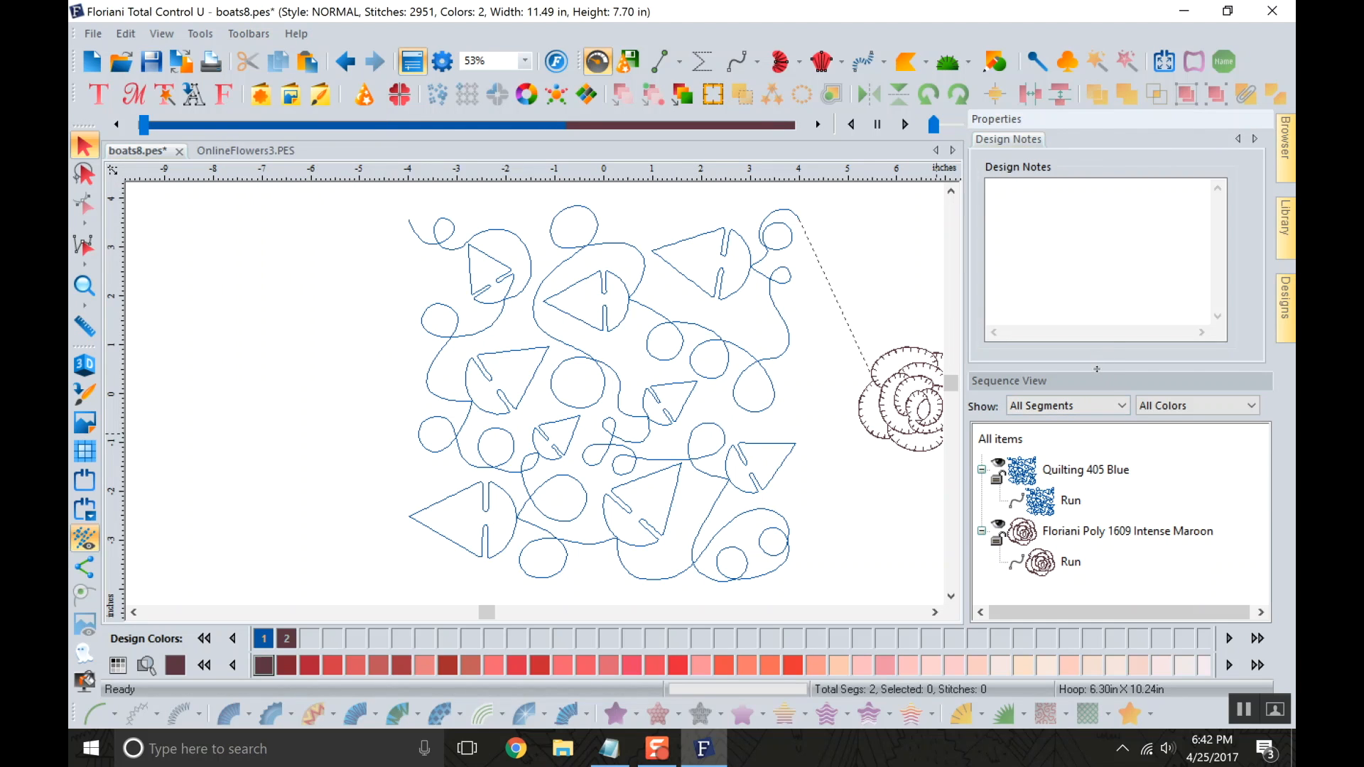
Try different height splits between the Properties and Sequence View panels, hiding and reshowing Properties, and restore the even split.
left_click_drag(1096, 368, 1096, 412)
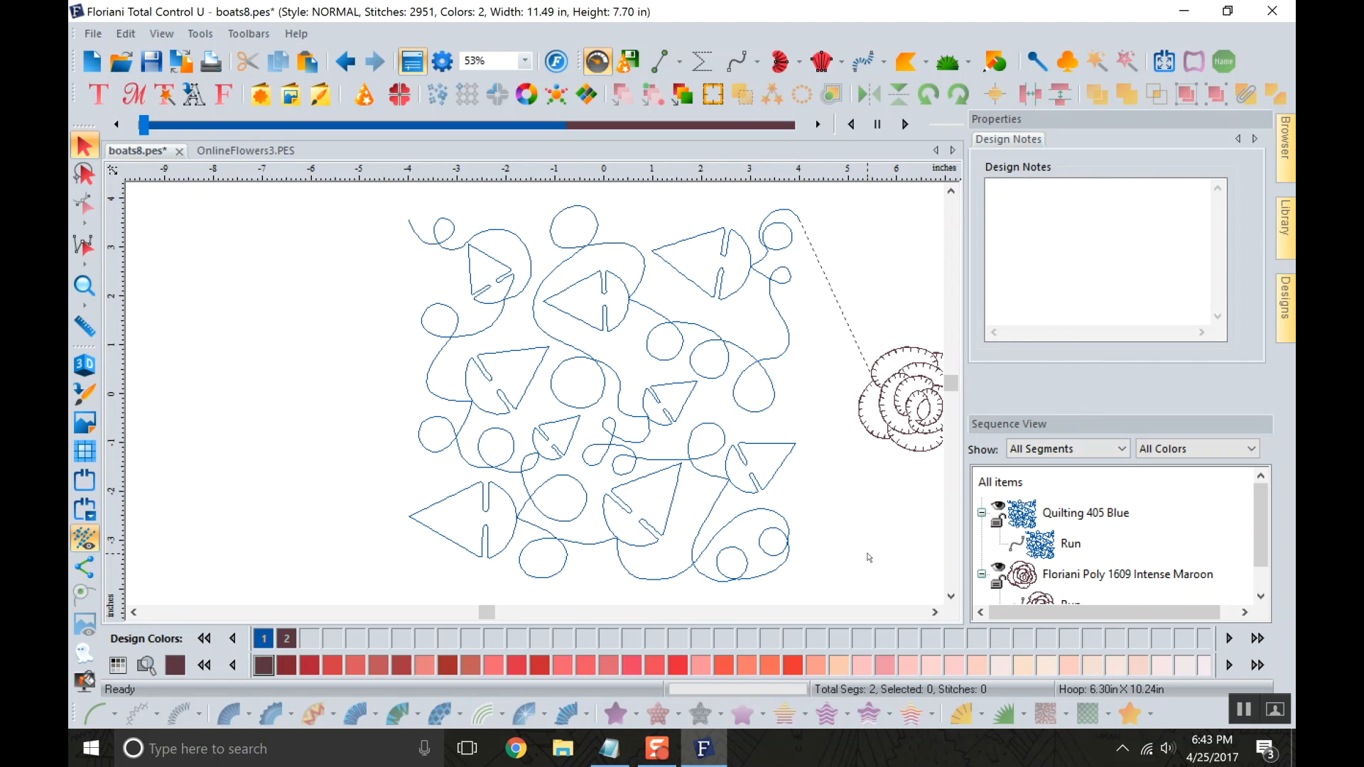
left_click(414, 67)
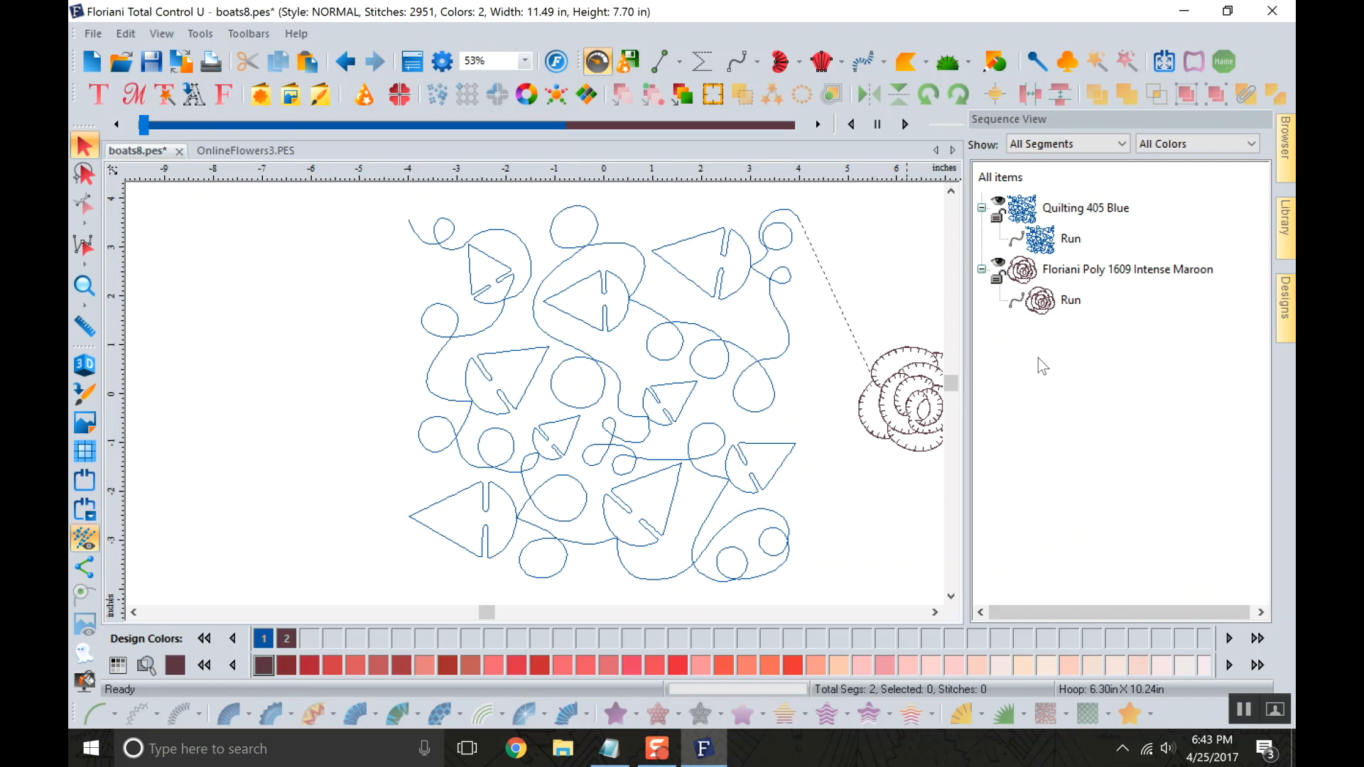
left_click(413, 64)
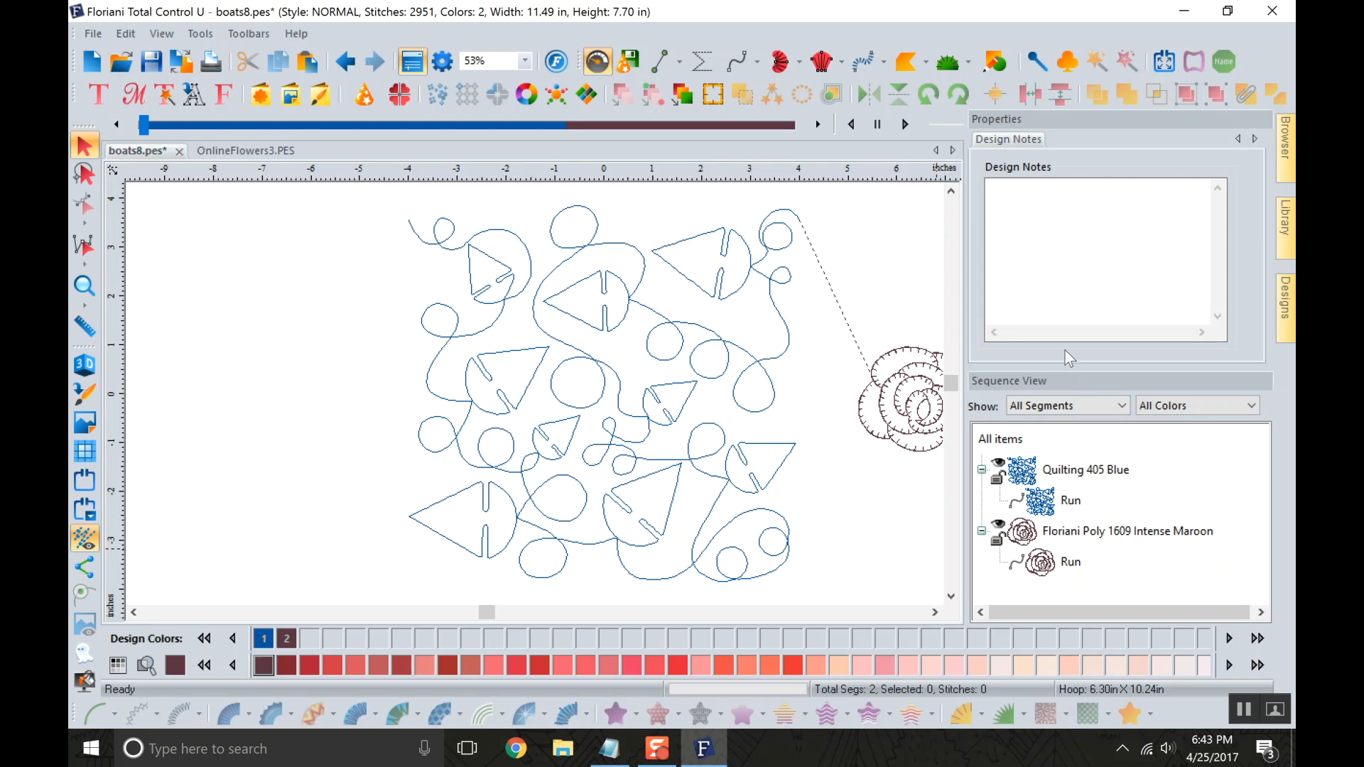
left_click_drag(1076, 370, 1087, 486)
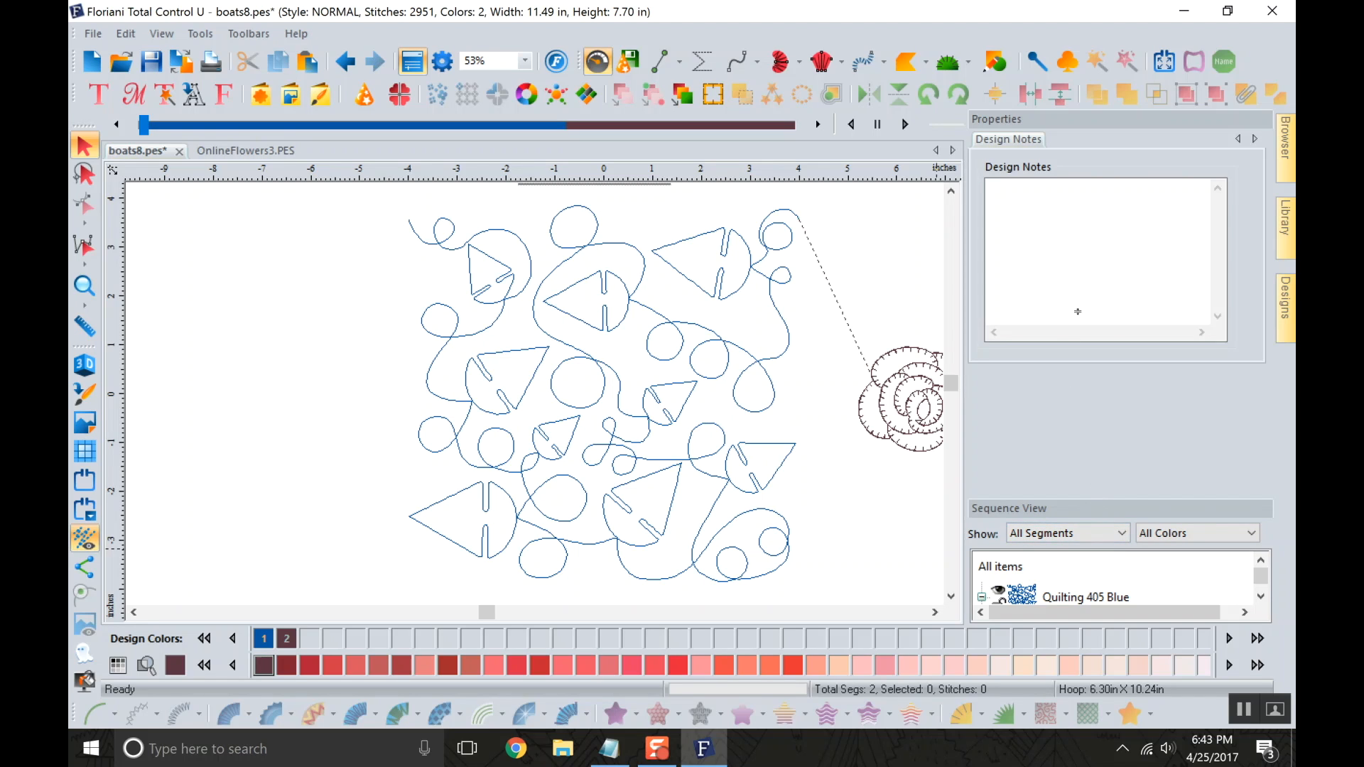
left_click_drag(1089, 239, 1089, 239)
left_click_drag(1098, 367, 1096, 282)
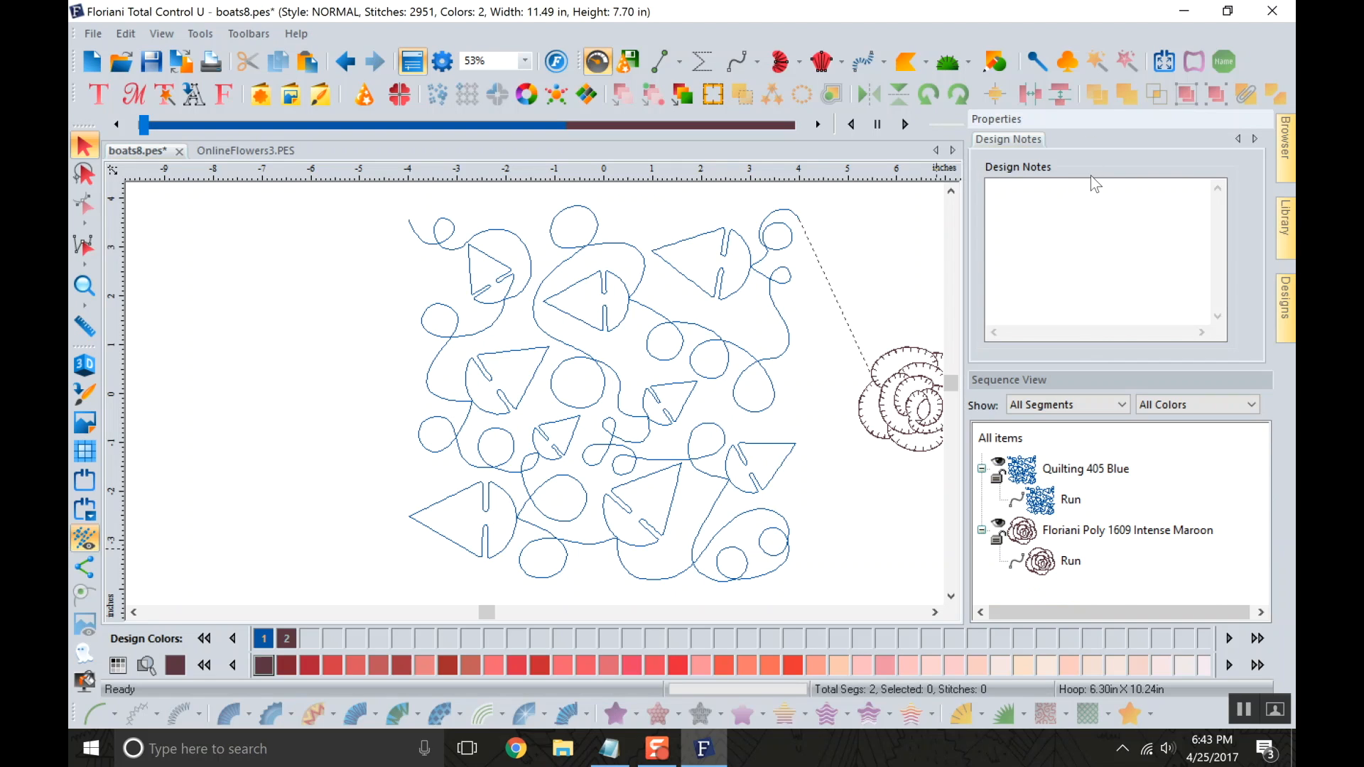
Hide the Properties panel, and filter the Sequence View to Run segments and back to All Segments.
left_click(413, 64)
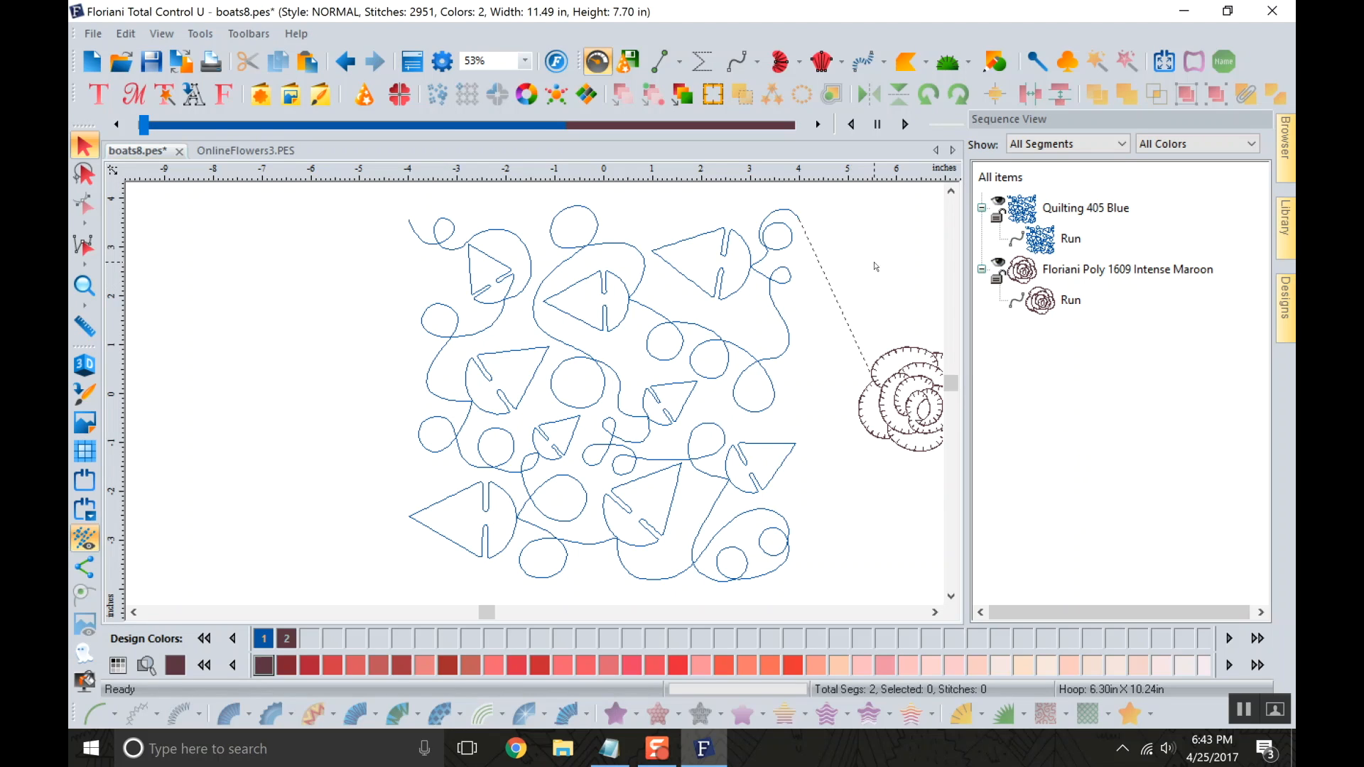
left_click(1065, 145)
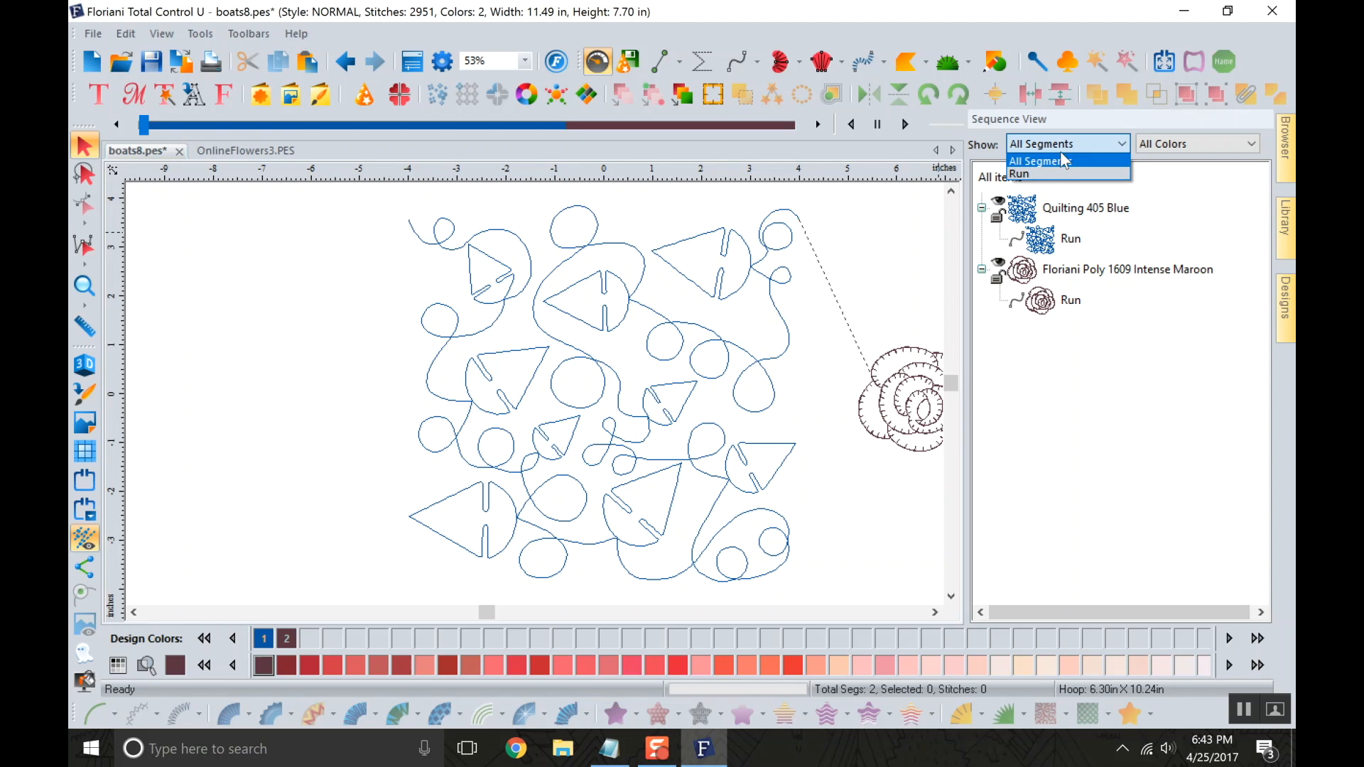
left_click(1053, 176)
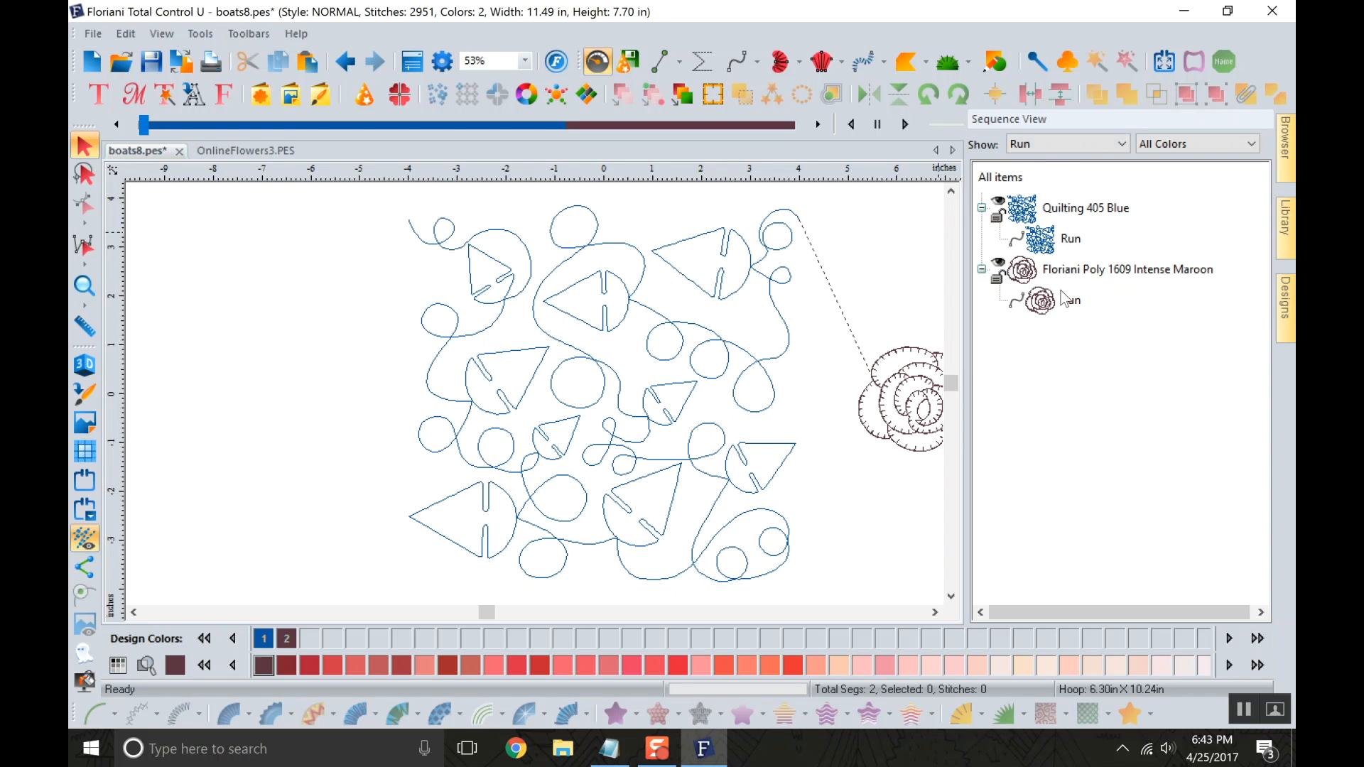
left_click(1067, 144)
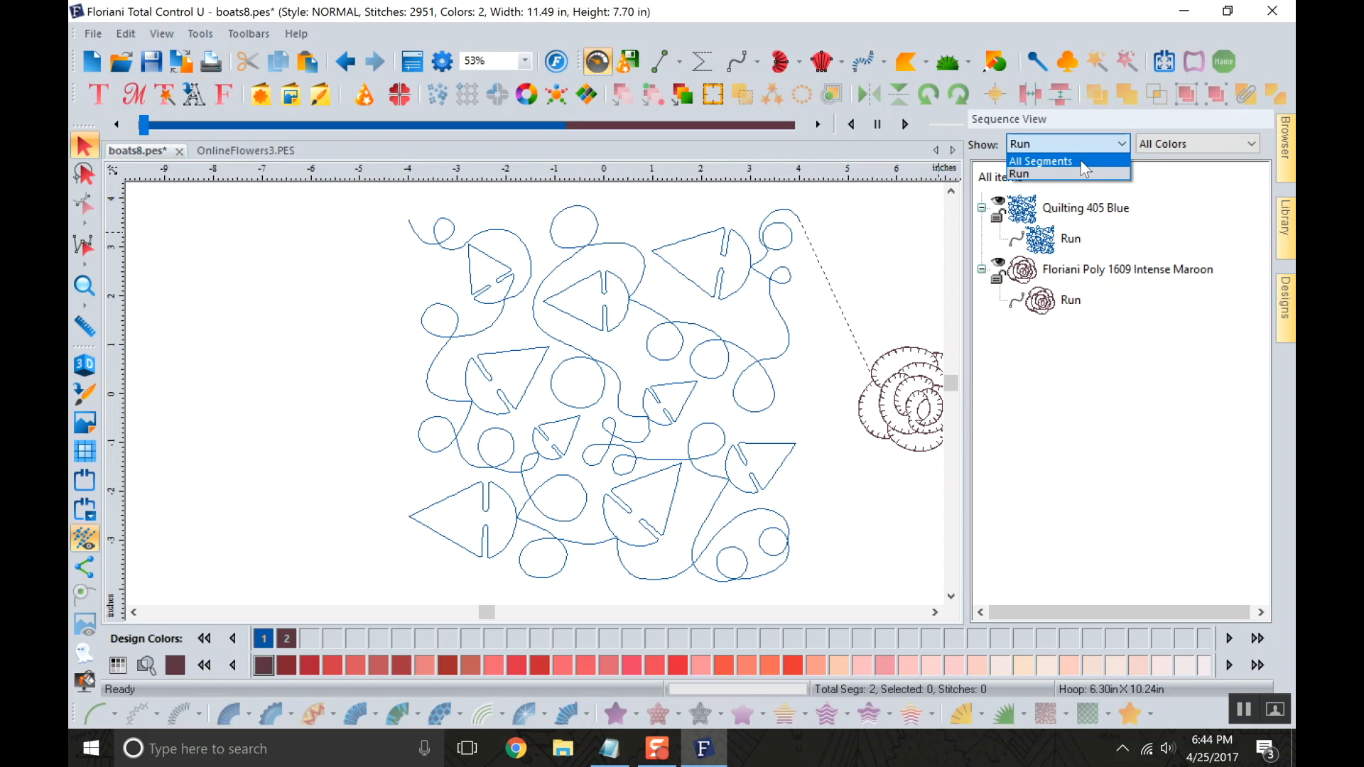
left_click(1080, 160)
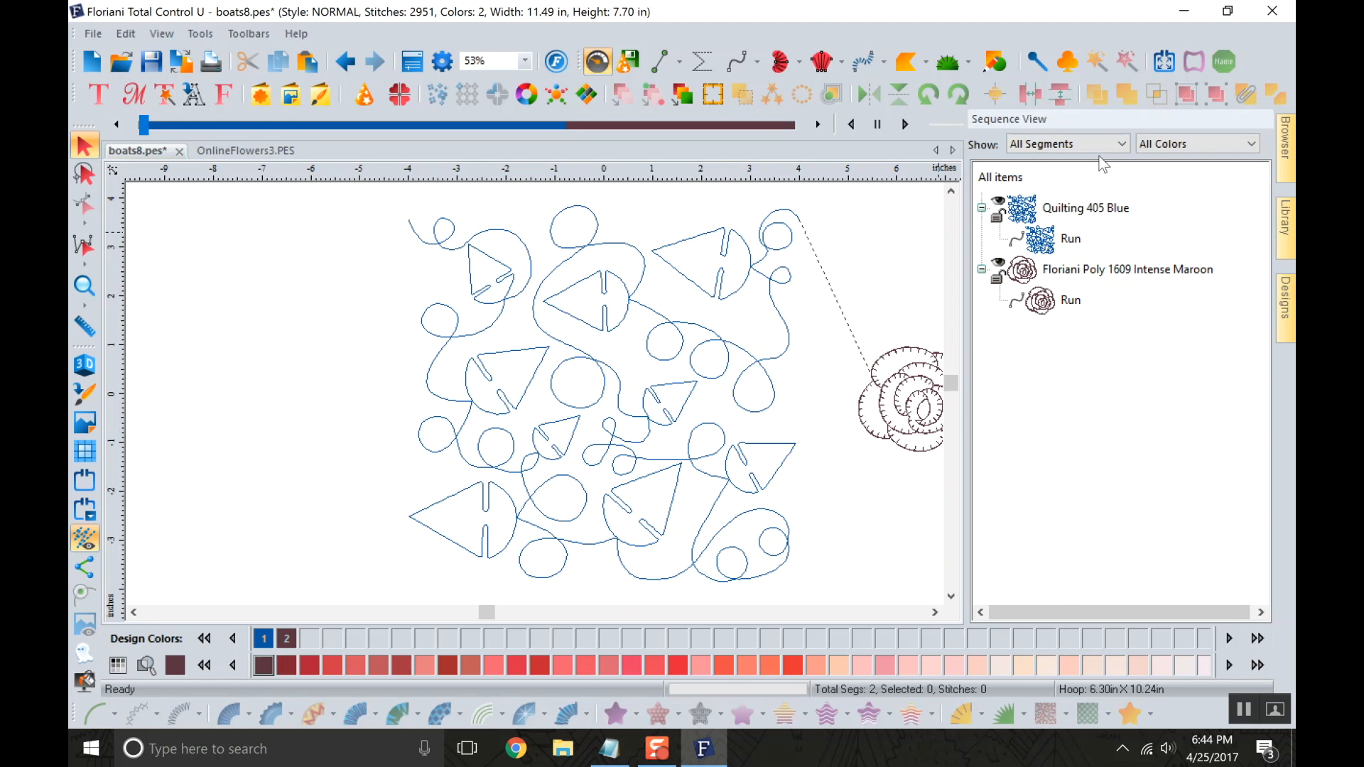
Filter the Sequence View to the 405 Blue color, and restore it to All Colors.
left_click(1184, 144)
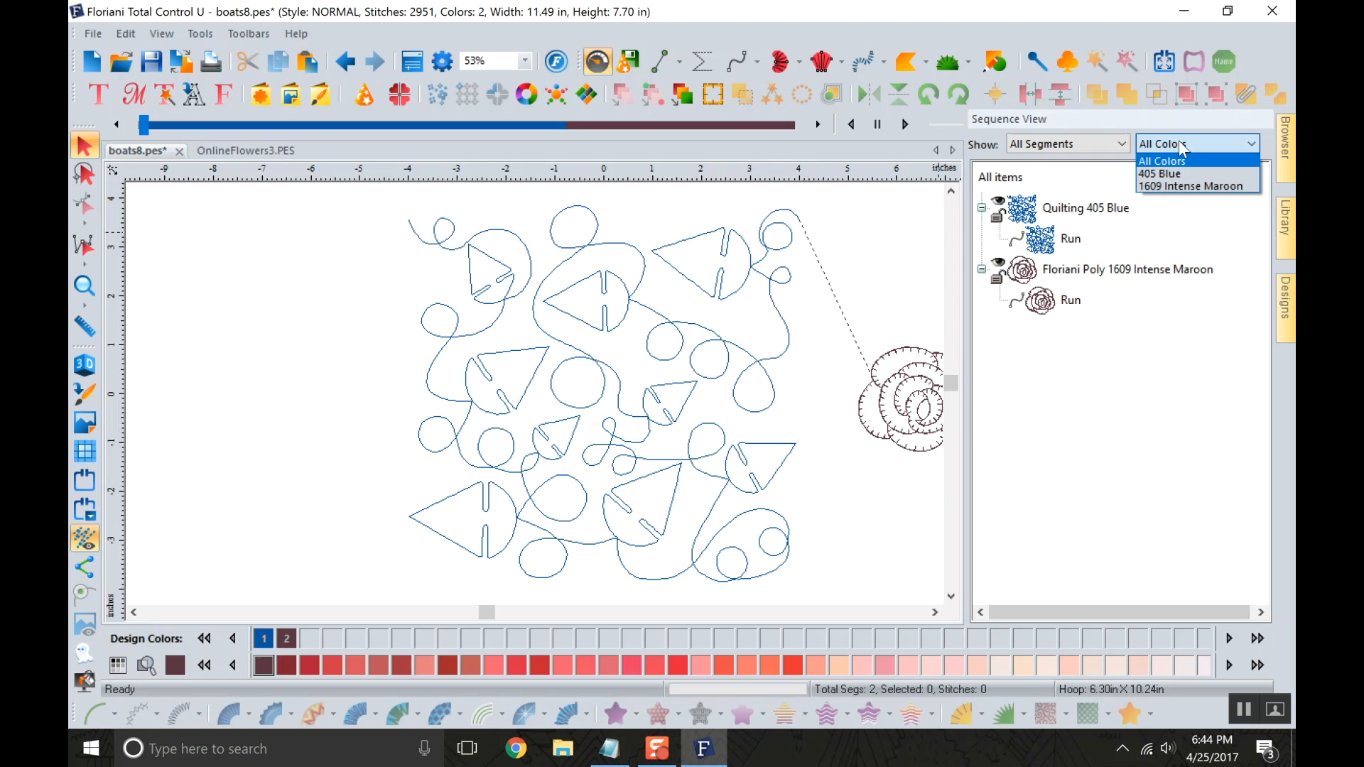
left_click(1181, 175)
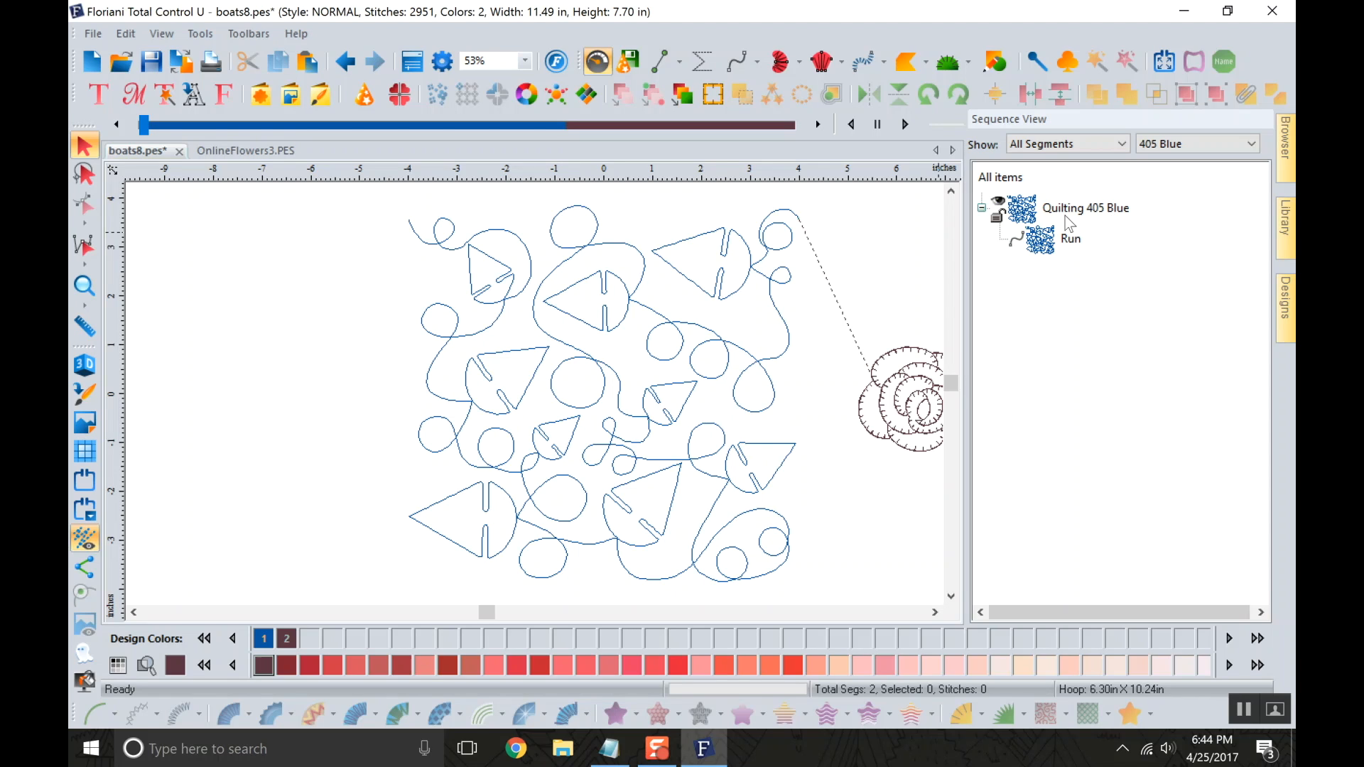
left_click(1180, 143)
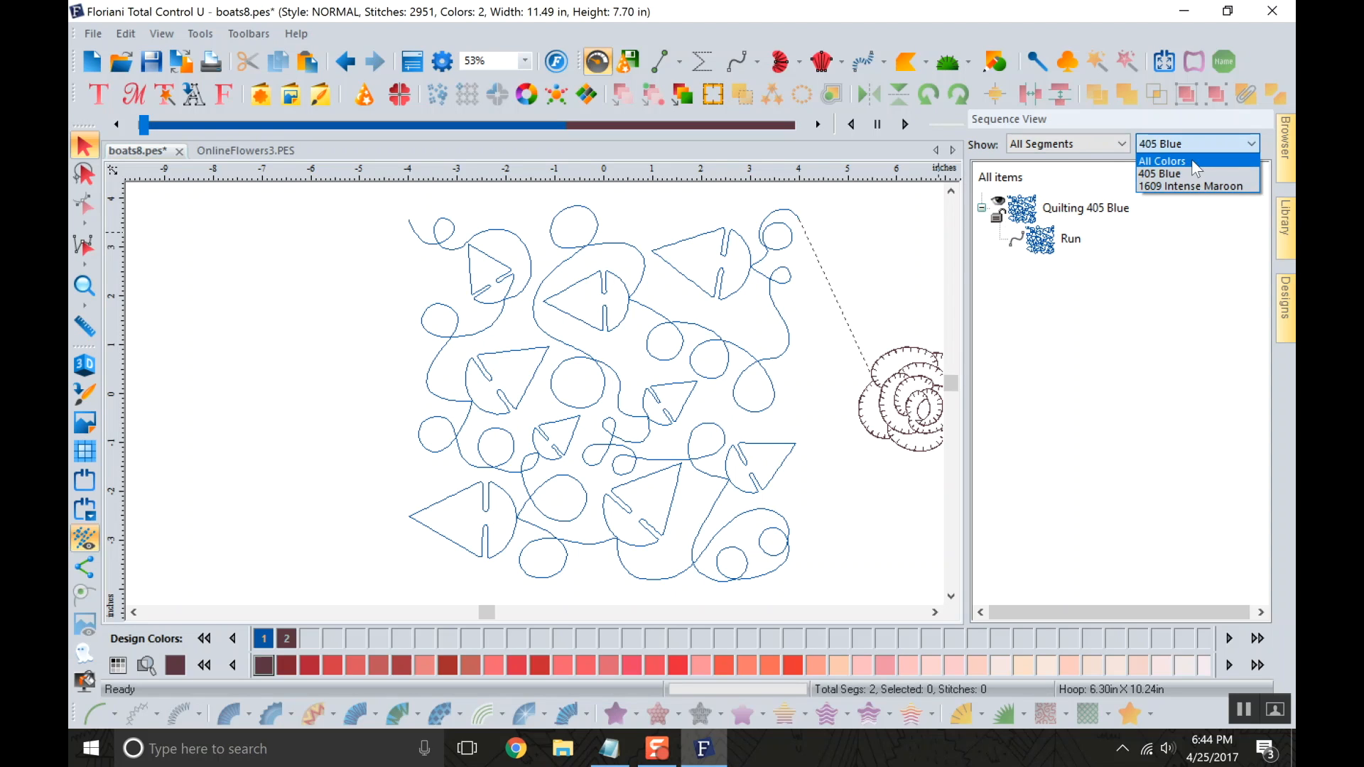
left_click(1192, 157)
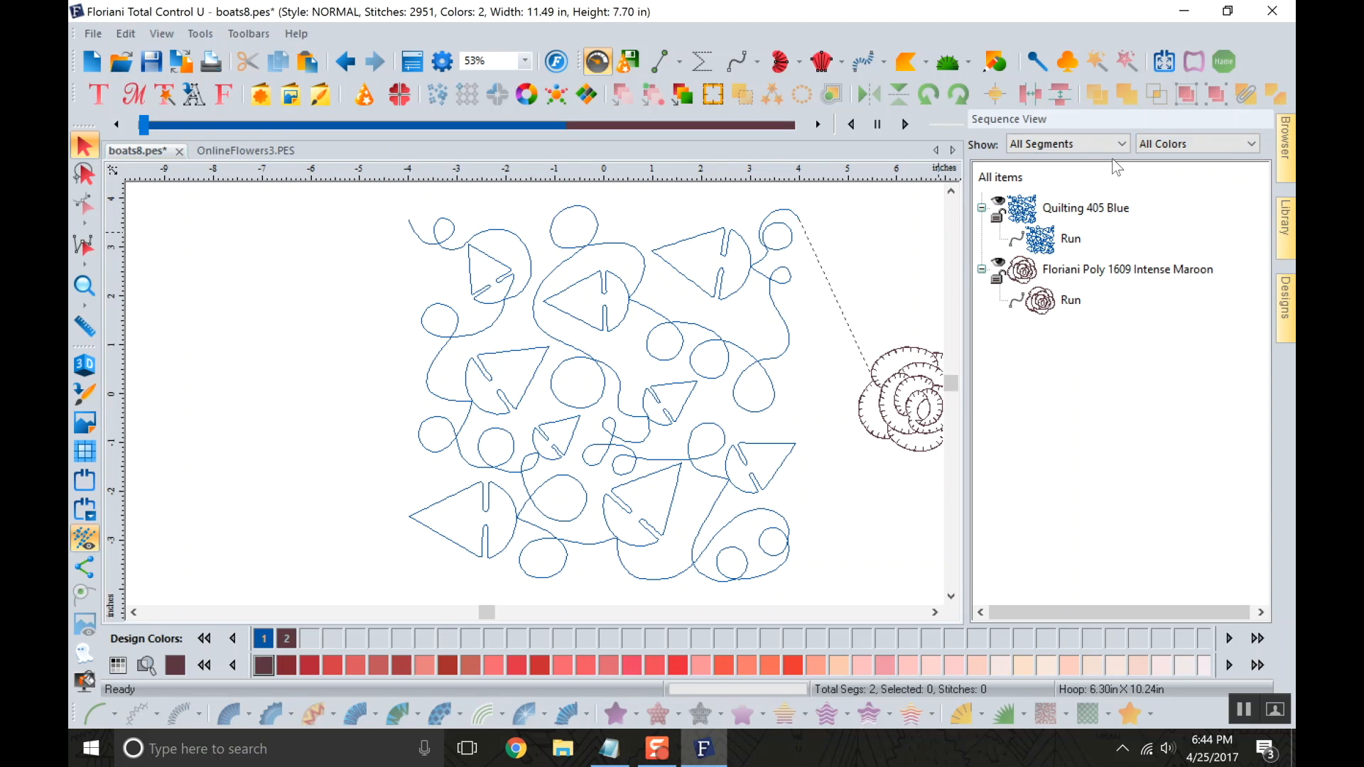
Hide and reshow the Quilting 405 Blue element from the Sequence View, and collapse and re-expand its group.
left_click(1001, 210)
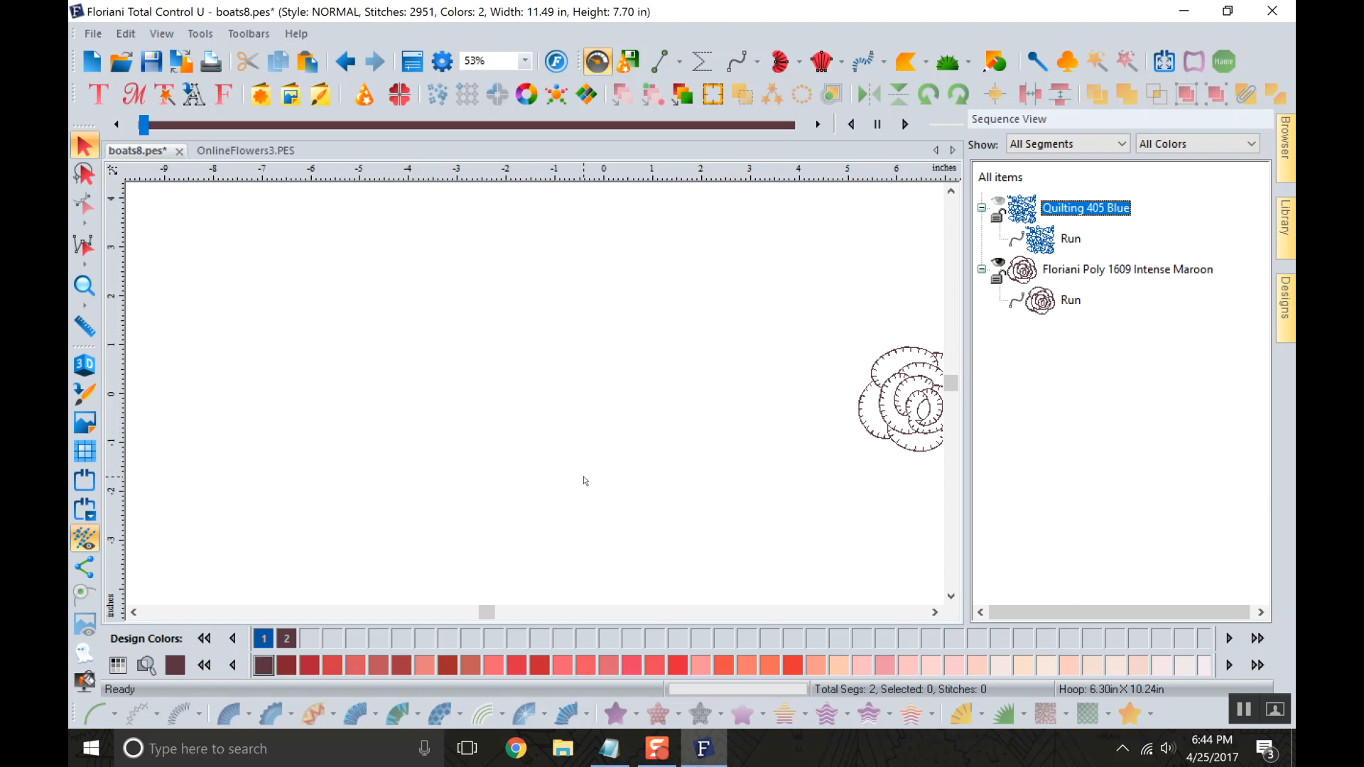
left_click(999, 202)
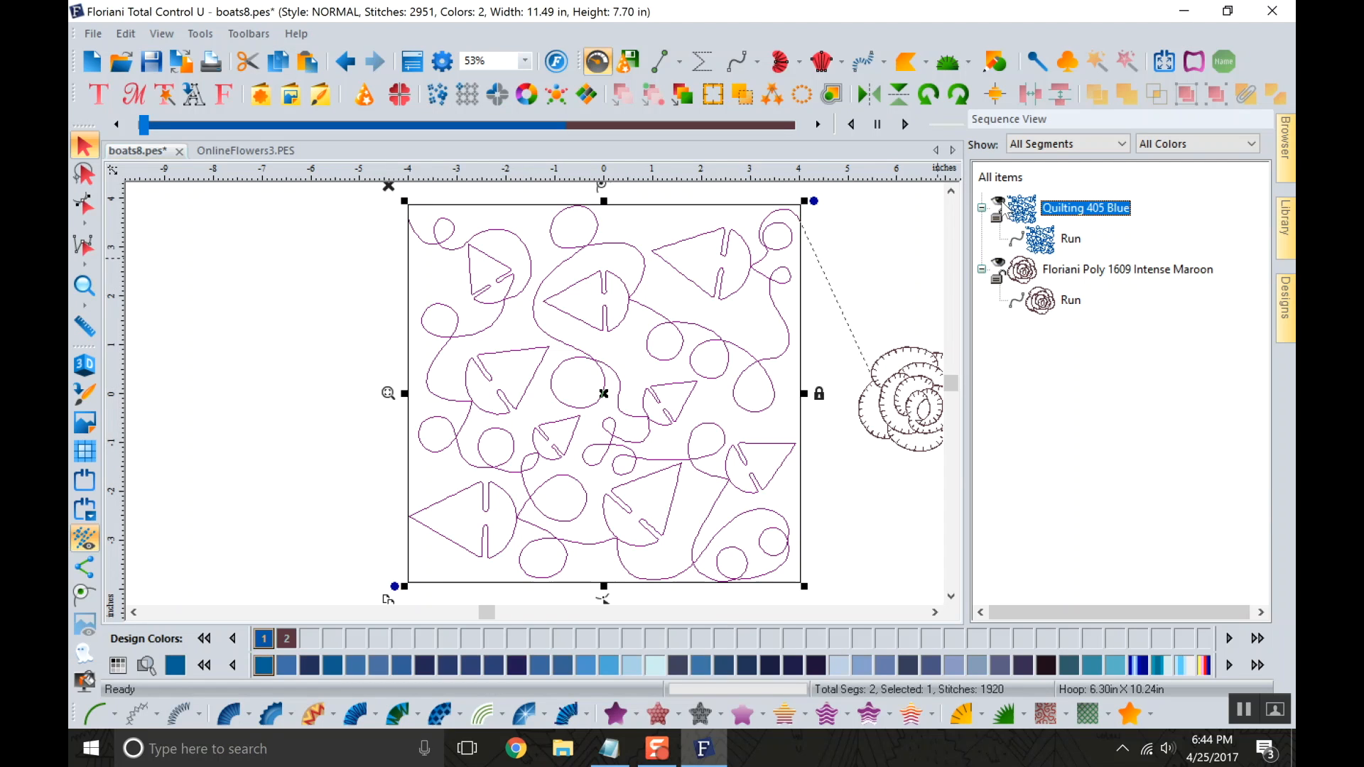
left_click(982, 209)
left_click(981, 209)
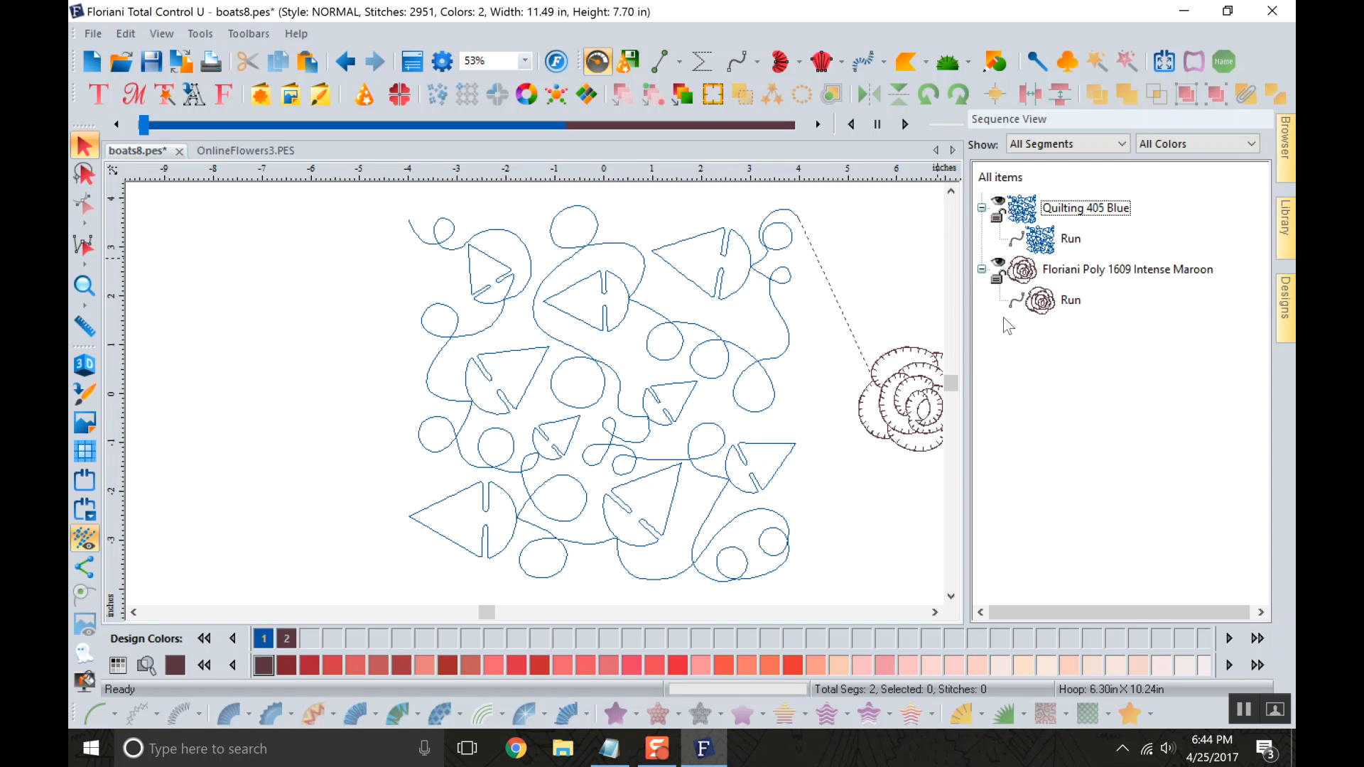
Toggle the Floriani Poly 1609 Intense Maroon group in the Sequence View, leaving it collapsed.
left_click(982, 270)
left_click(981, 270)
left_click(982, 269)
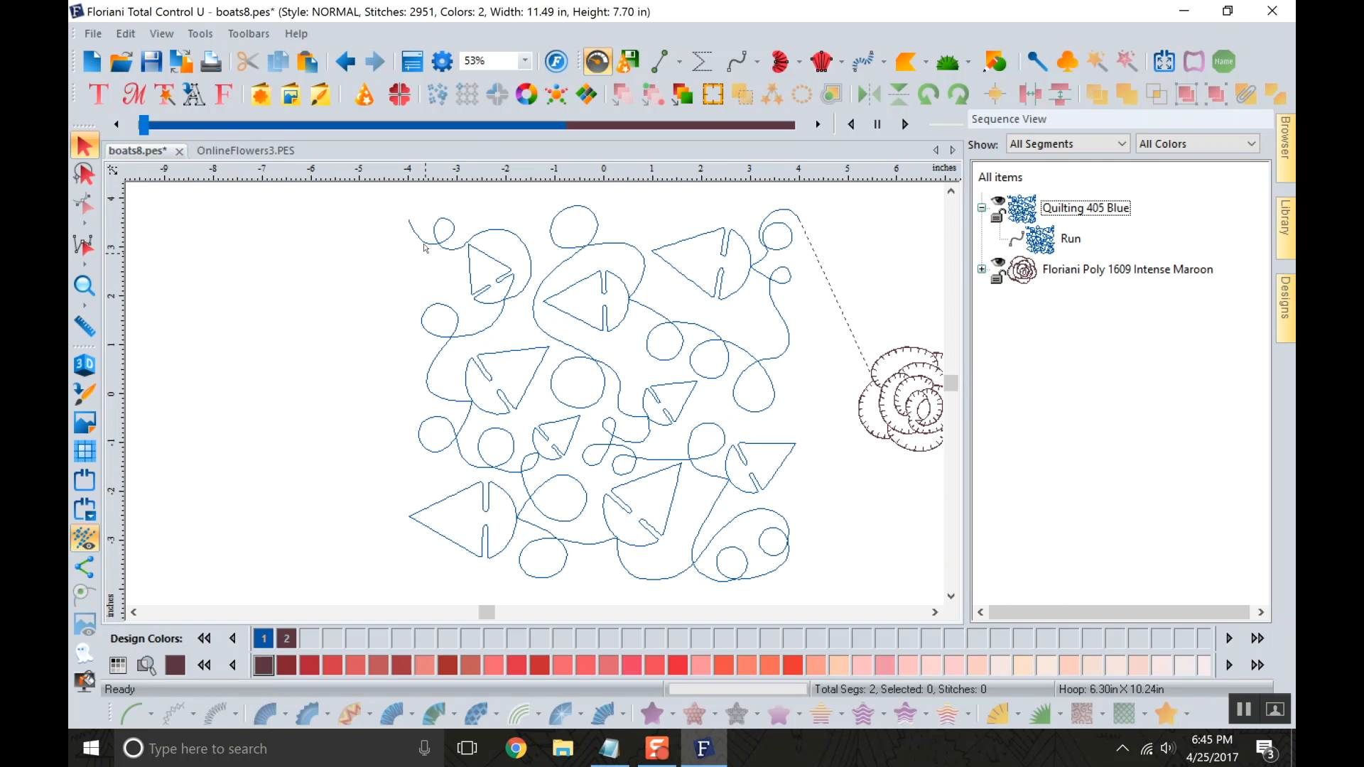
Try undoing and redoing the maroon rose's move, and undo back until the rose is removed from the boats8.pes design.
left_click(346, 62)
left_click(374, 63)
left_click(374, 62)
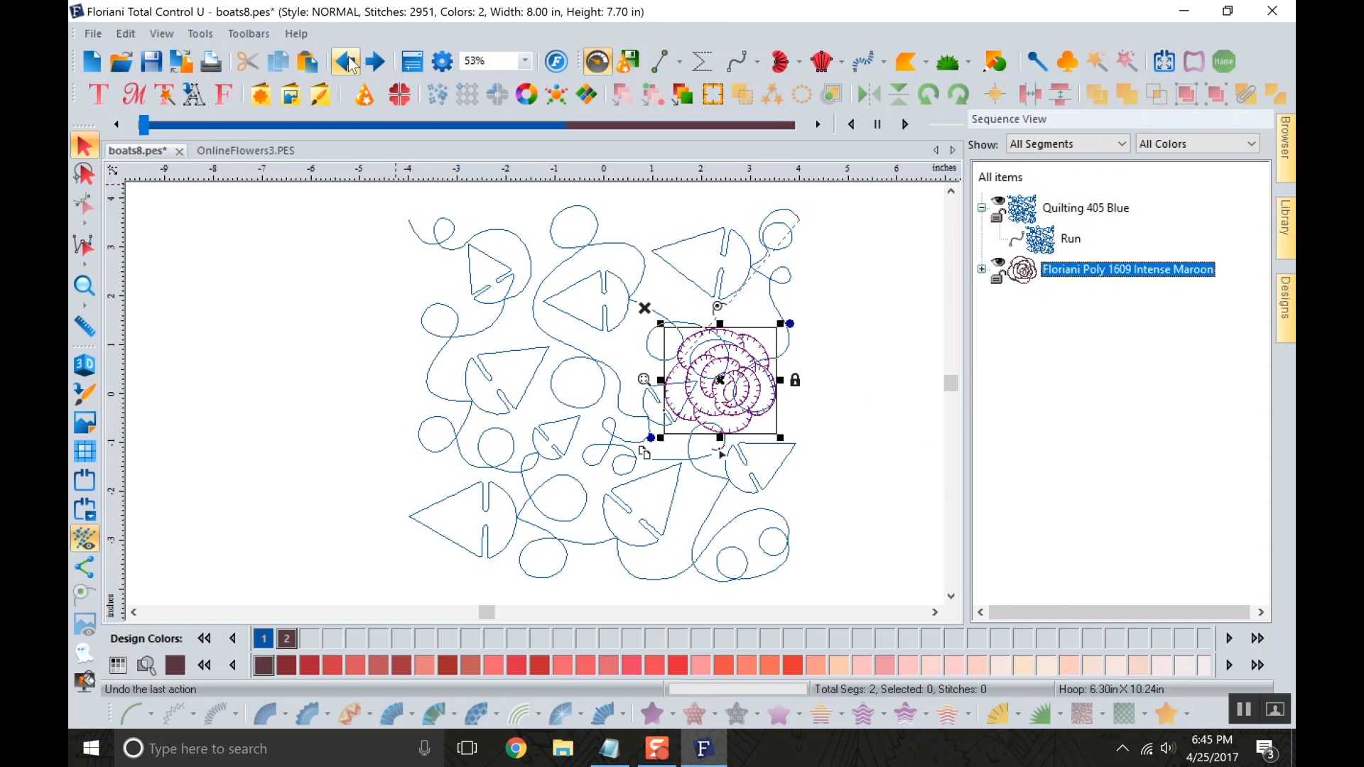
left_click(372, 62)
left_click(372, 62)
left_click(345, 61)
left_click(345, 62)
left_click(345, 62)
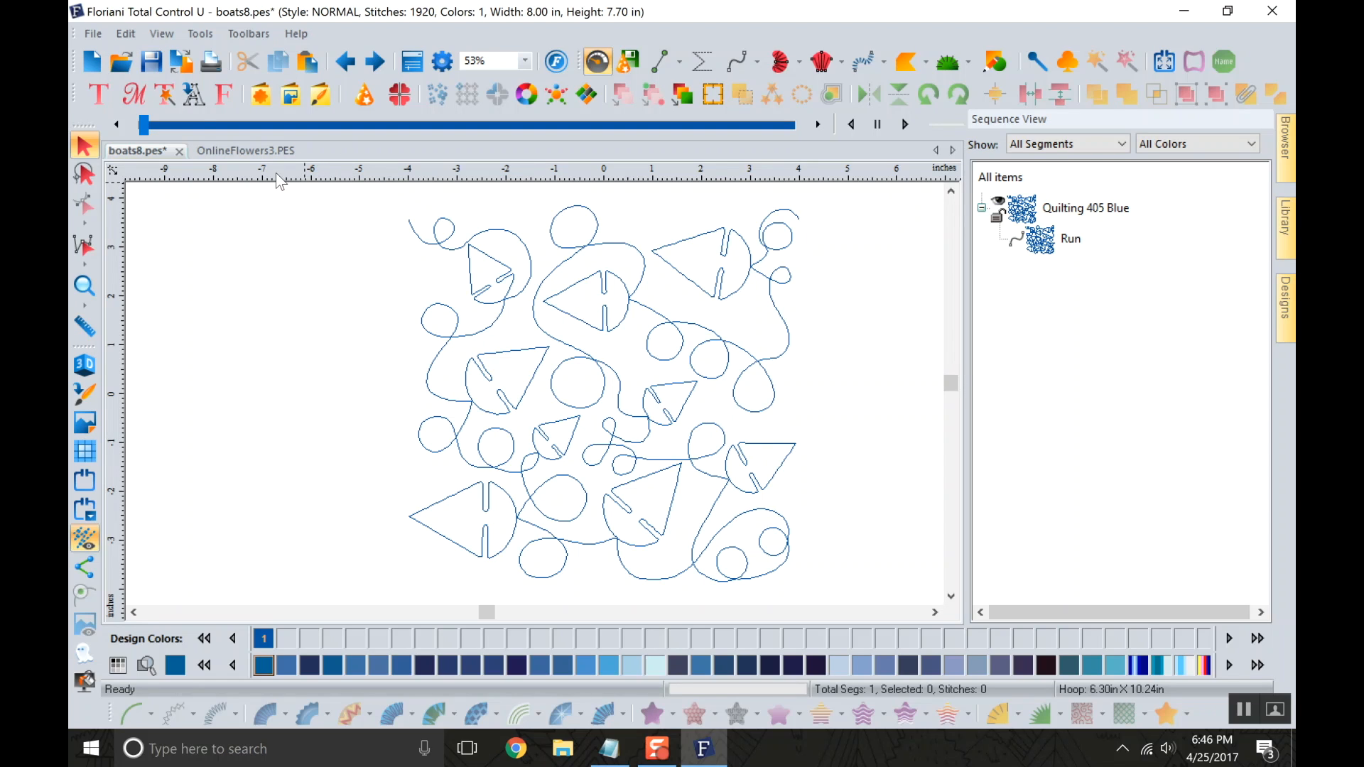
Start saving the boats8.pes design.
left_click(151, 63)
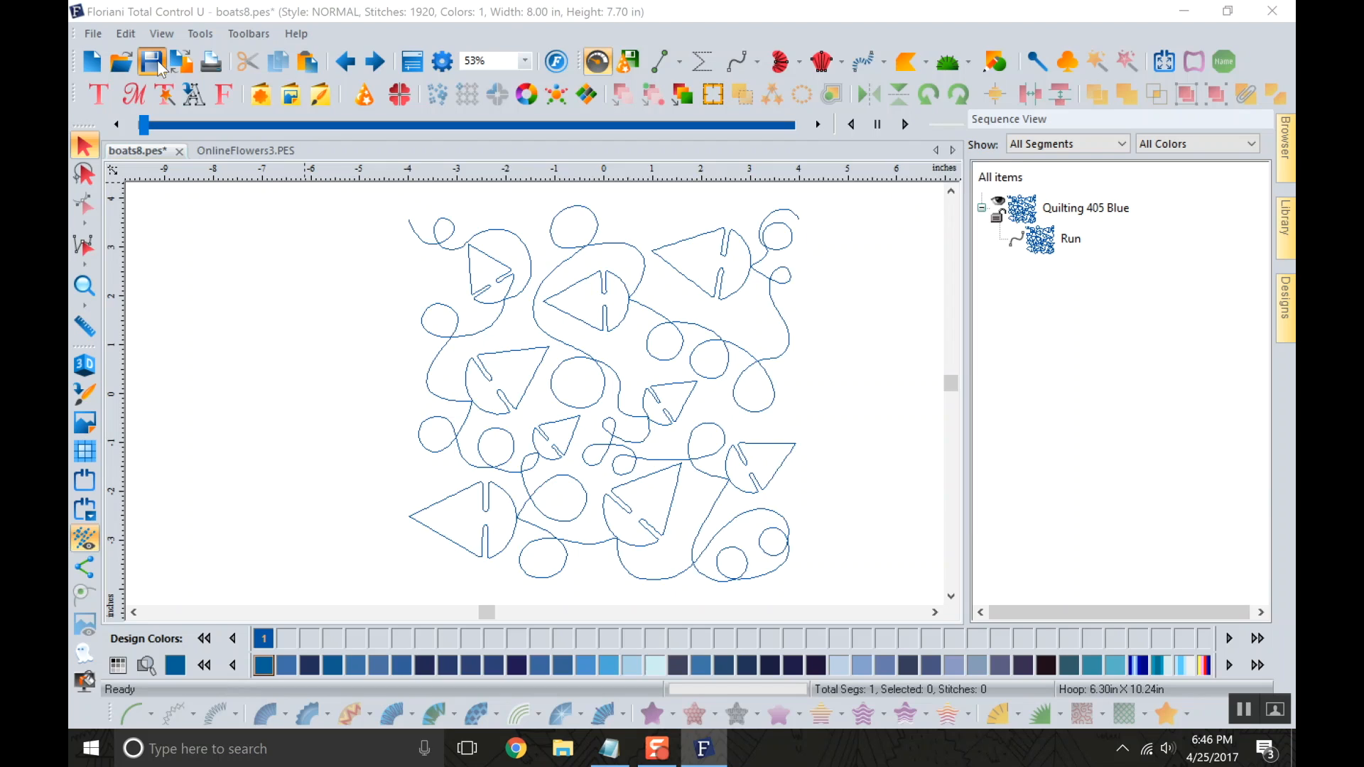
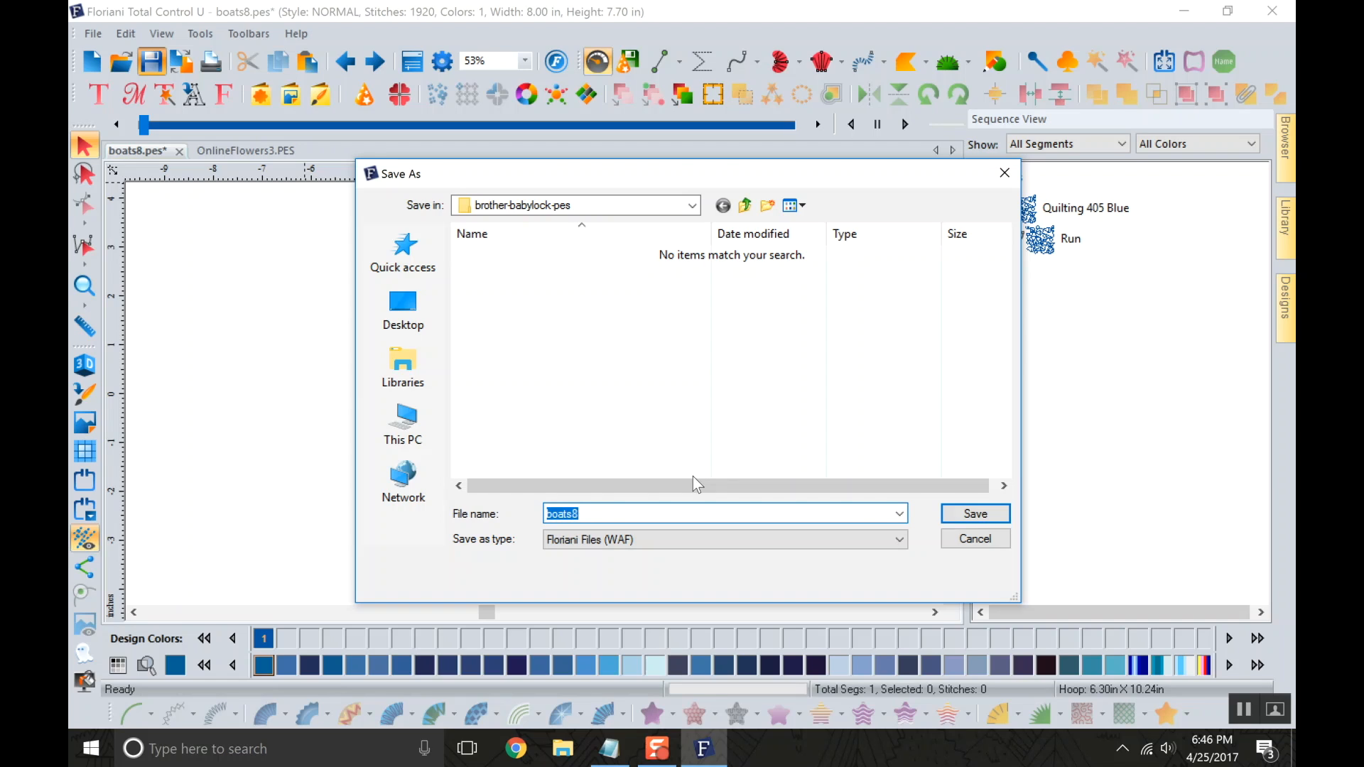
Save the design to the Desktop as boats8 in Floriani Files (WAF) format.
left_click(403, 315)
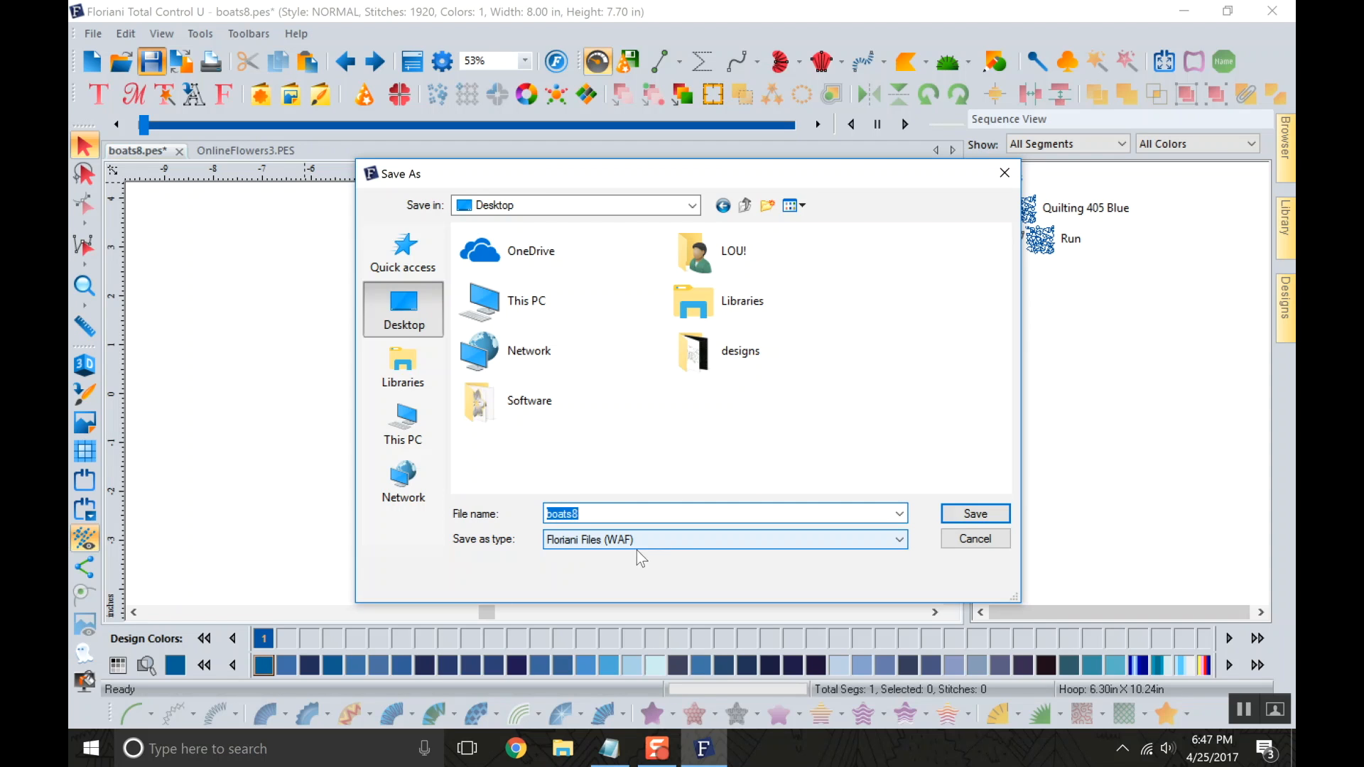
left_click(973, 514)
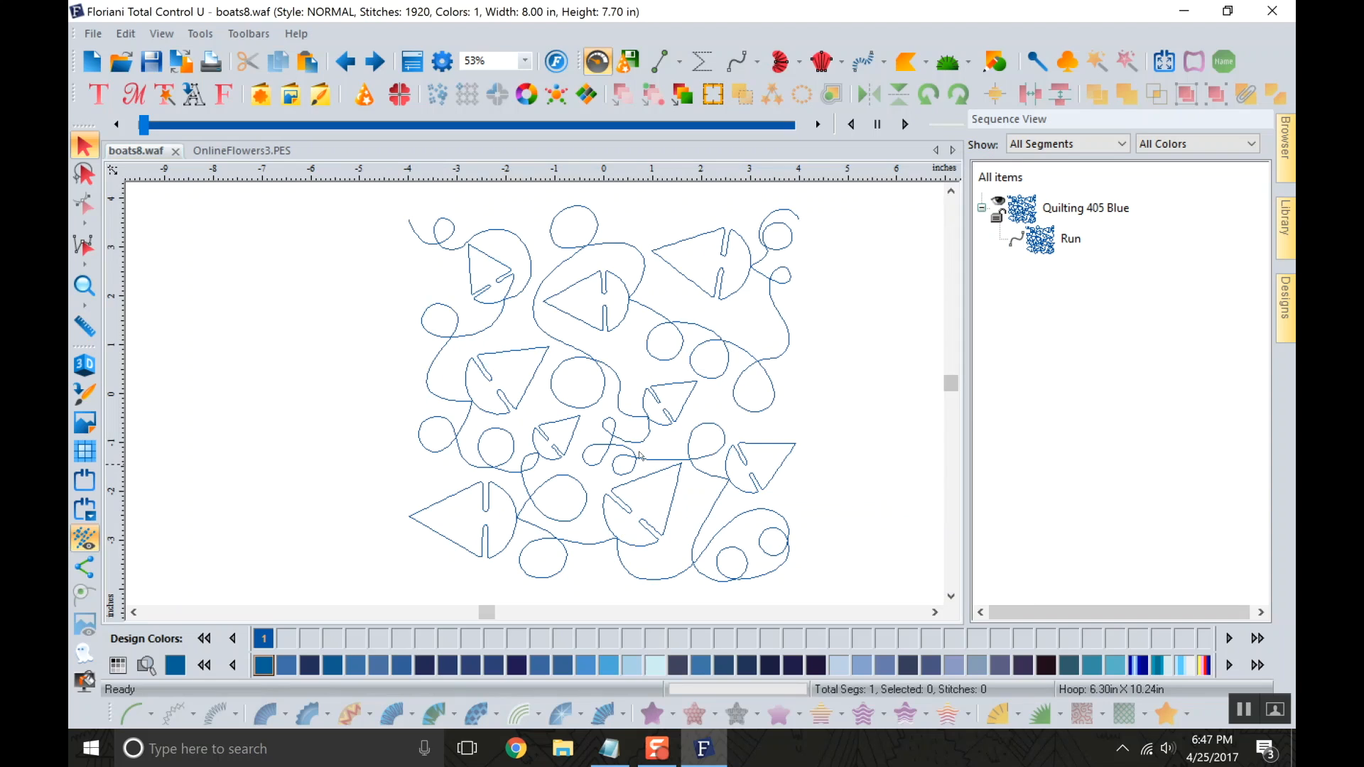
left_click(157, 59)
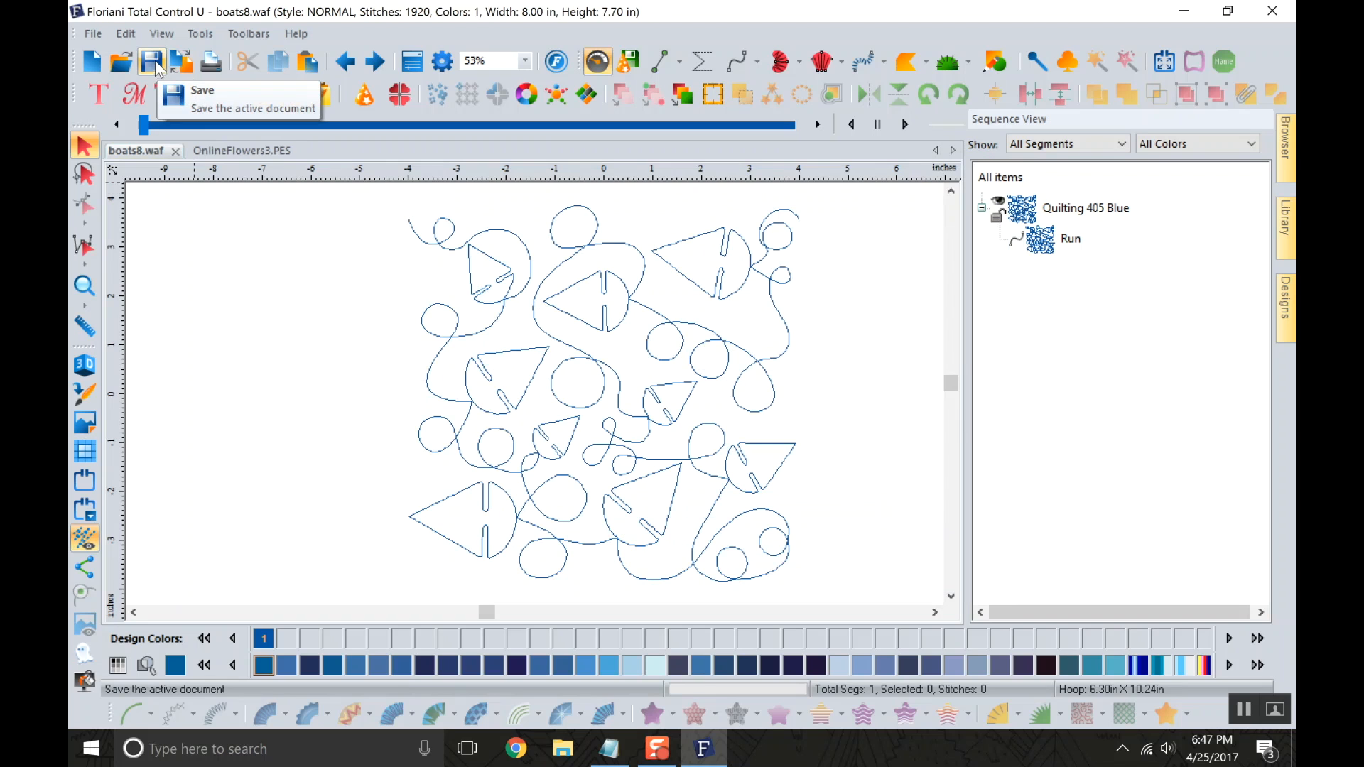
left_click(103, 43)
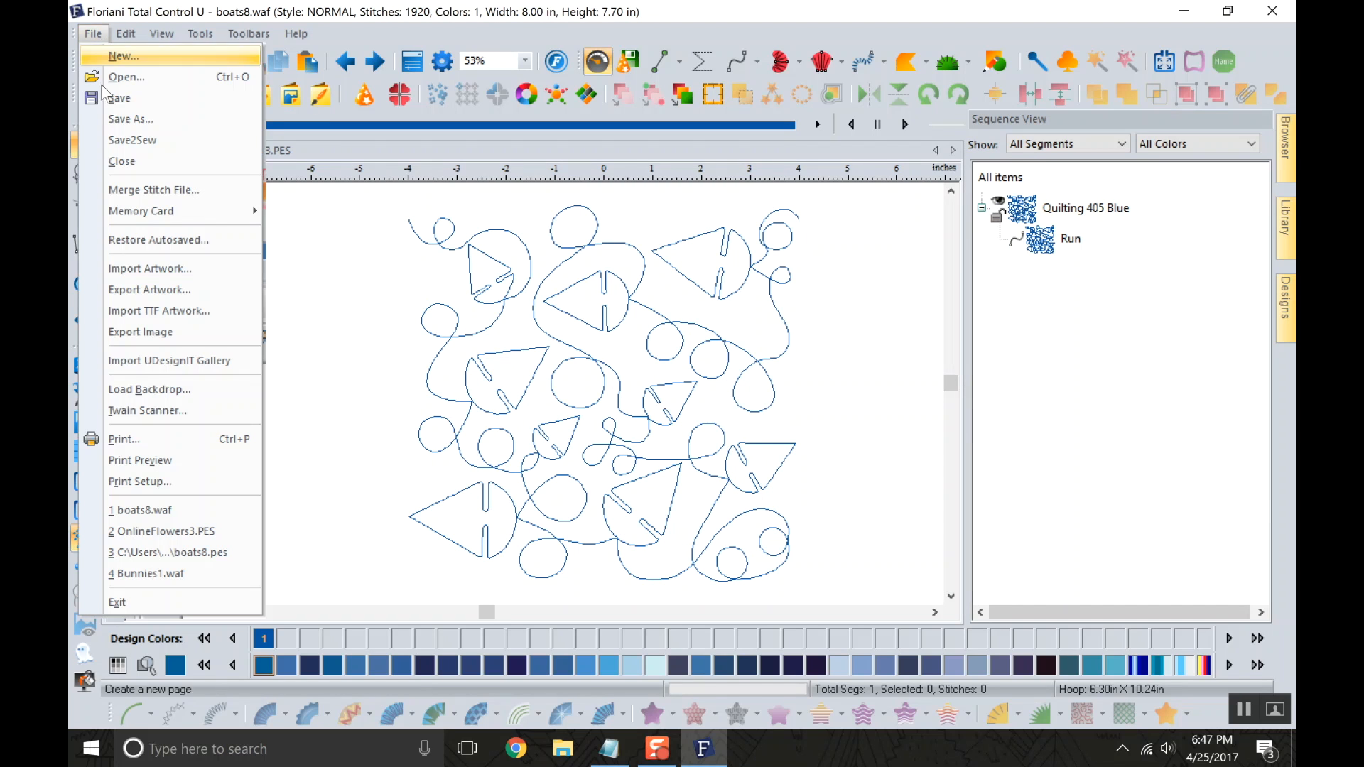
left_click(137, 130)
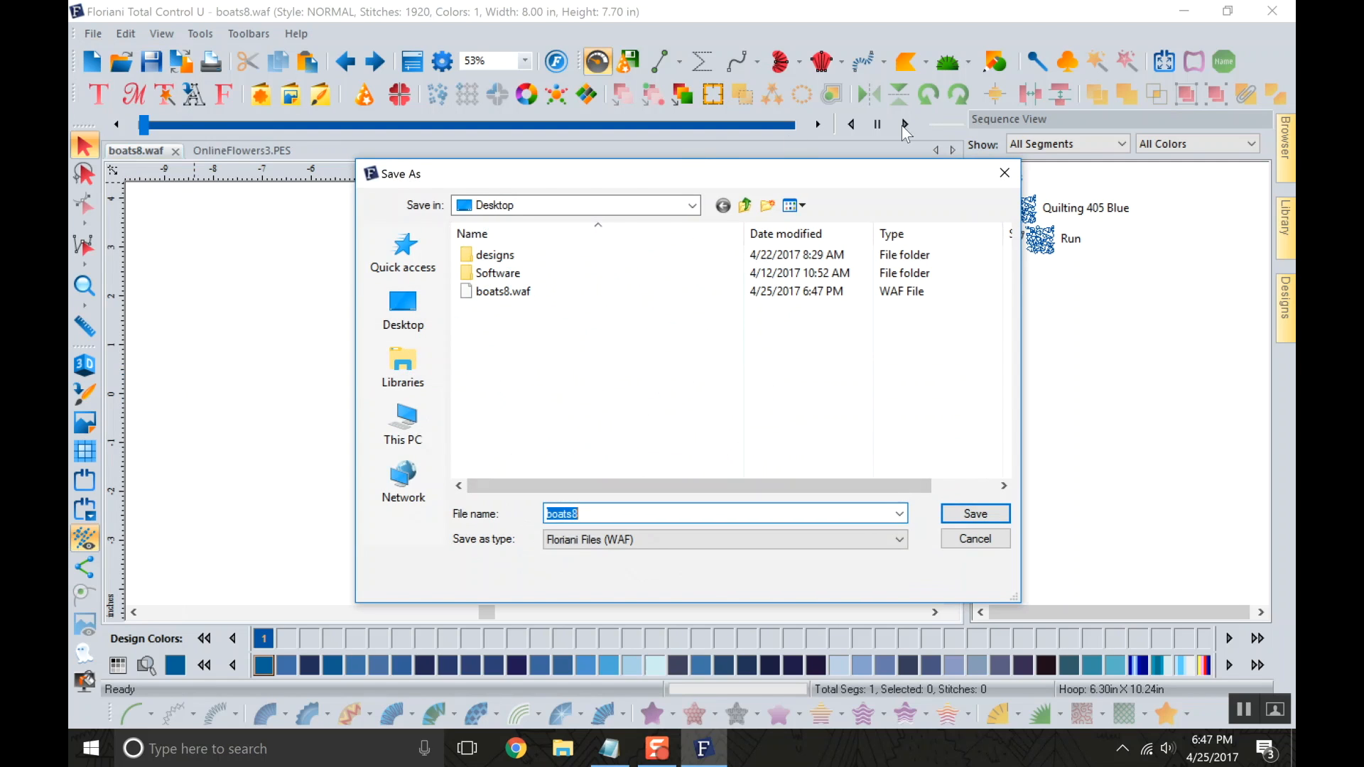
left_click(1004, 174)
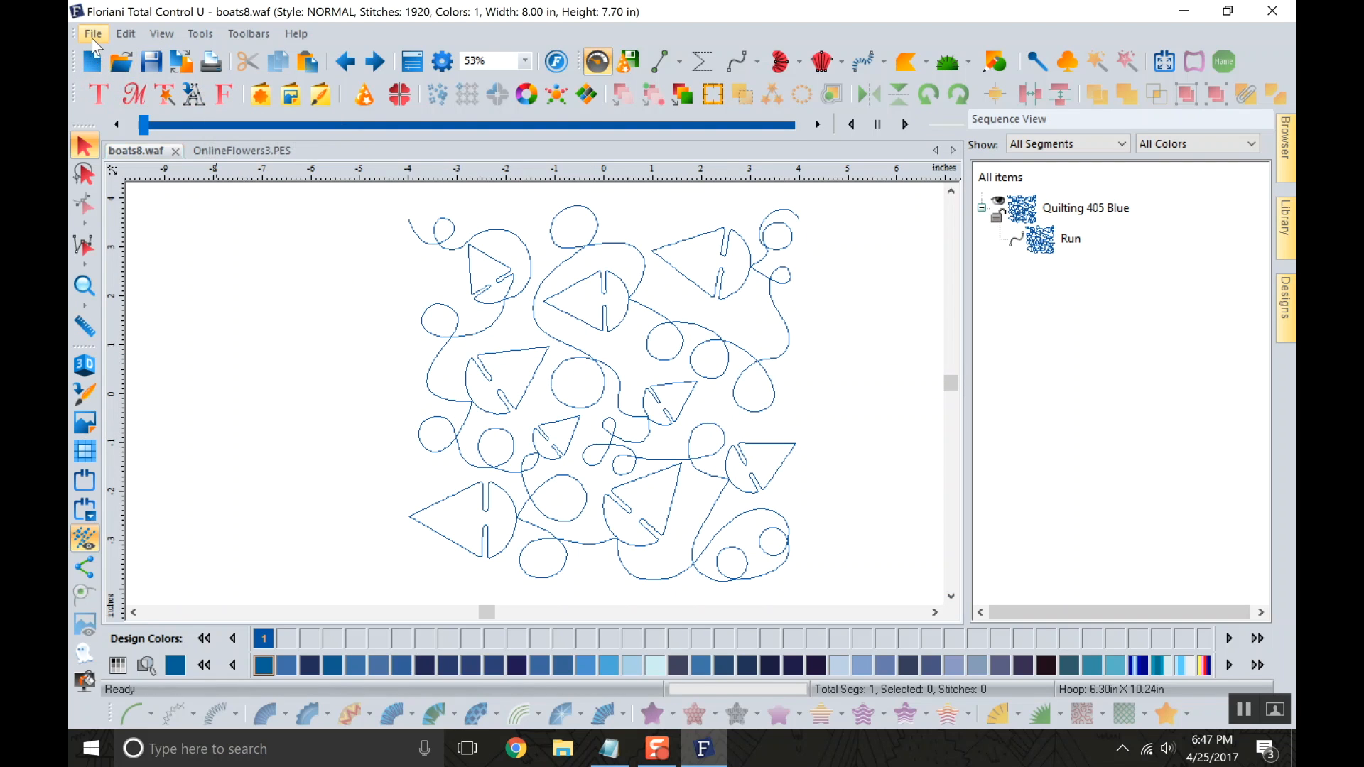
Save a copy of boats8 to the Desktop as Baby Lock/Brother Multi Needle (PES v9), and check the saved files on the desktop.
left_click(93, 34)
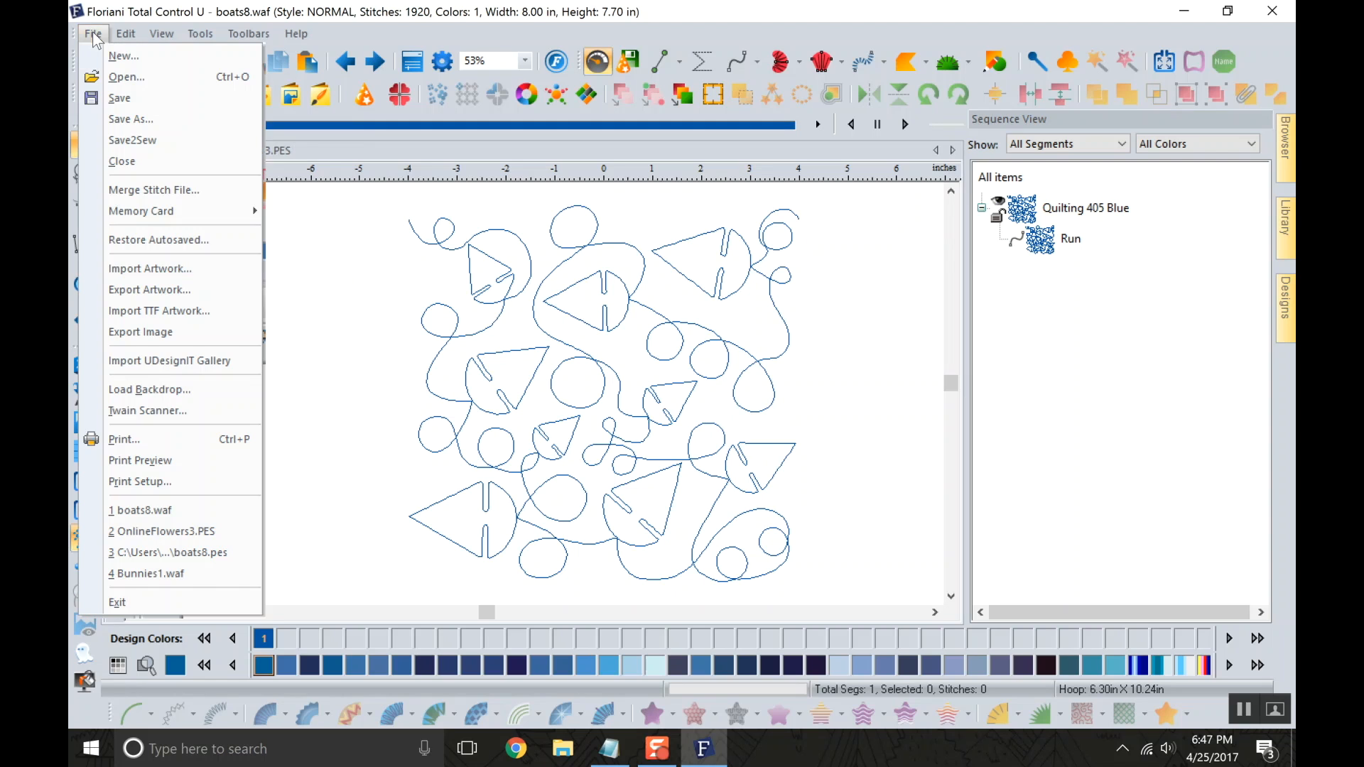
left_click(150, 118)
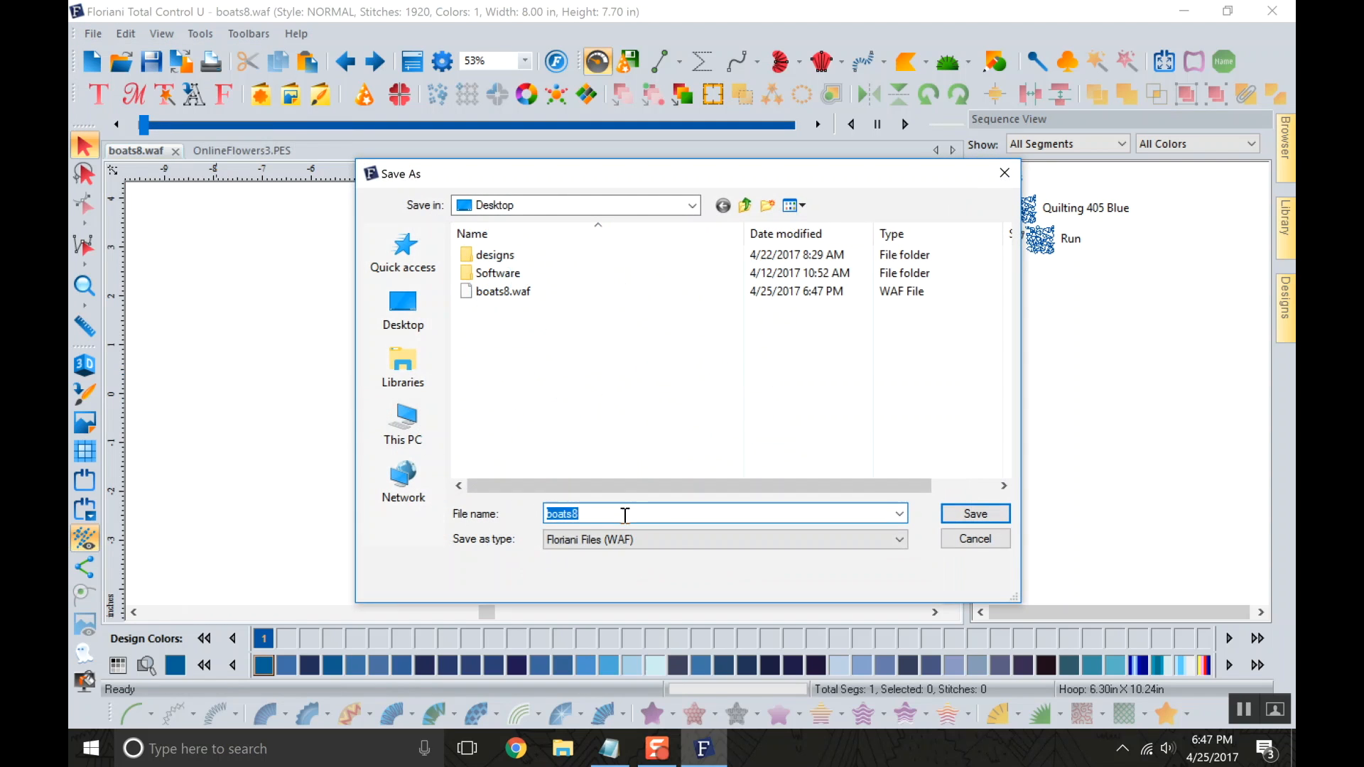
left_click(673, 541)
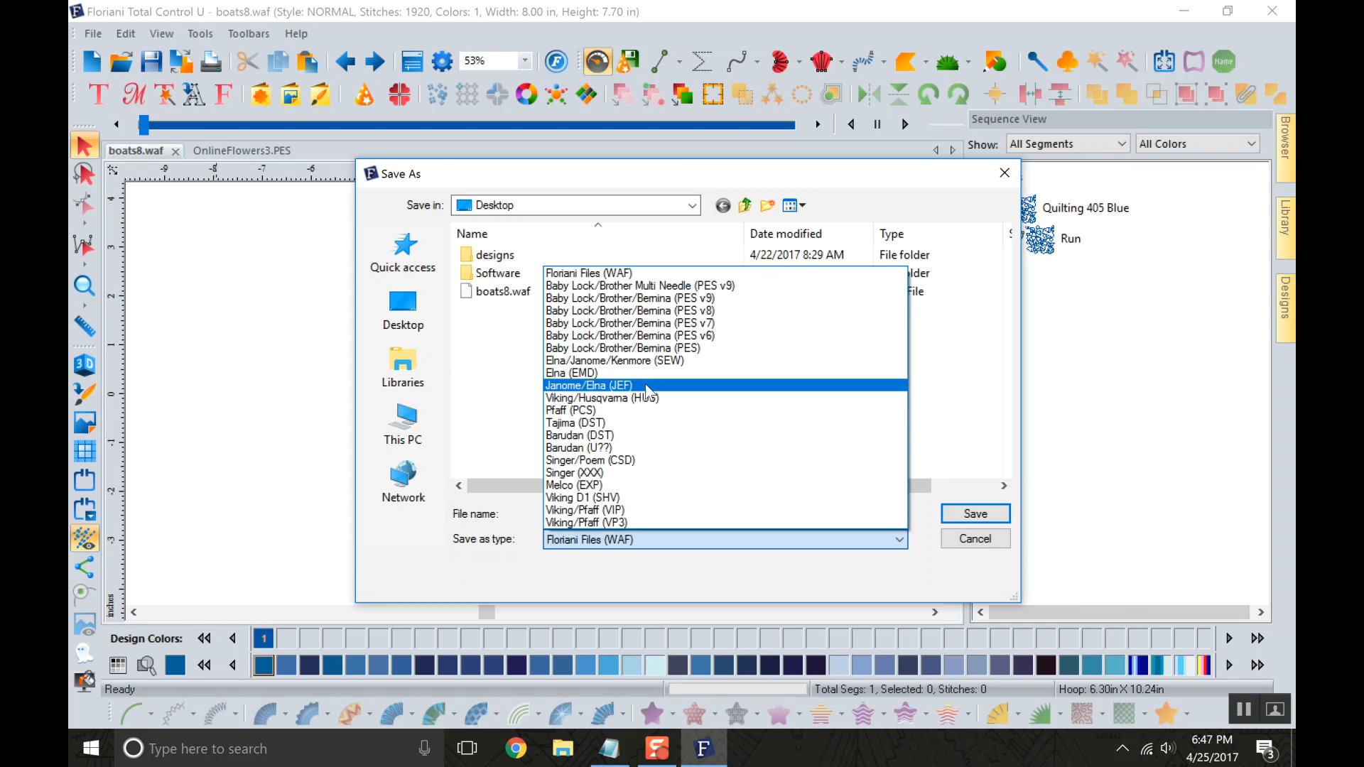
left_click(718, 285)
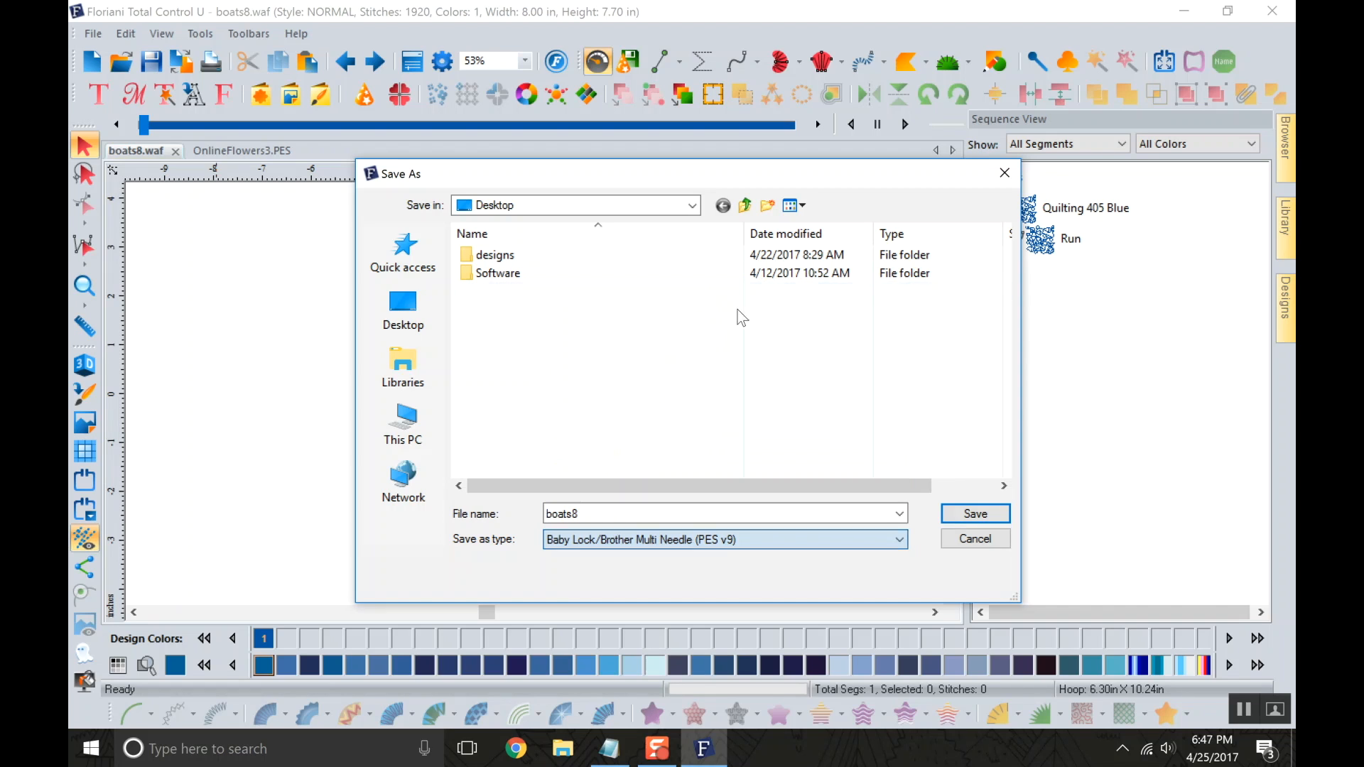
left_click(975, 513)
left_click(1184, 11)
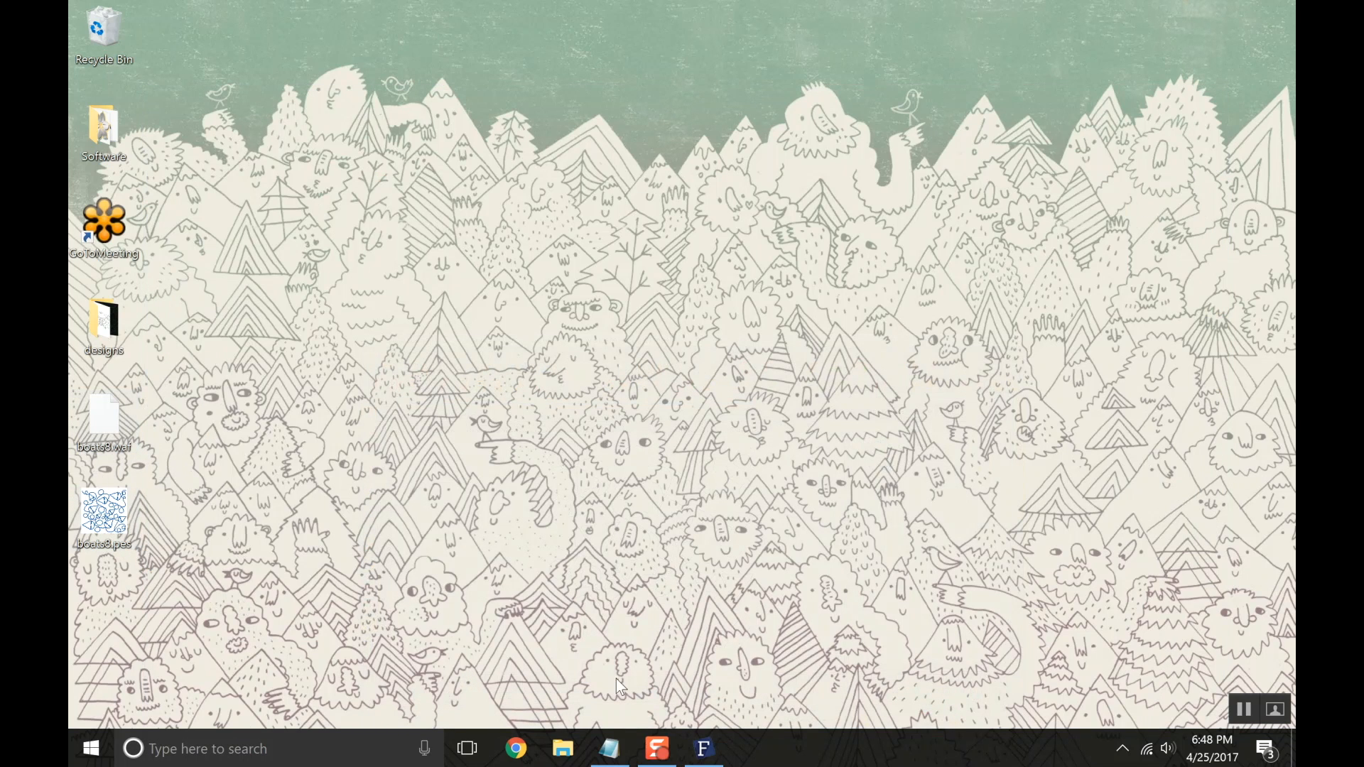
left_click(707, 748)
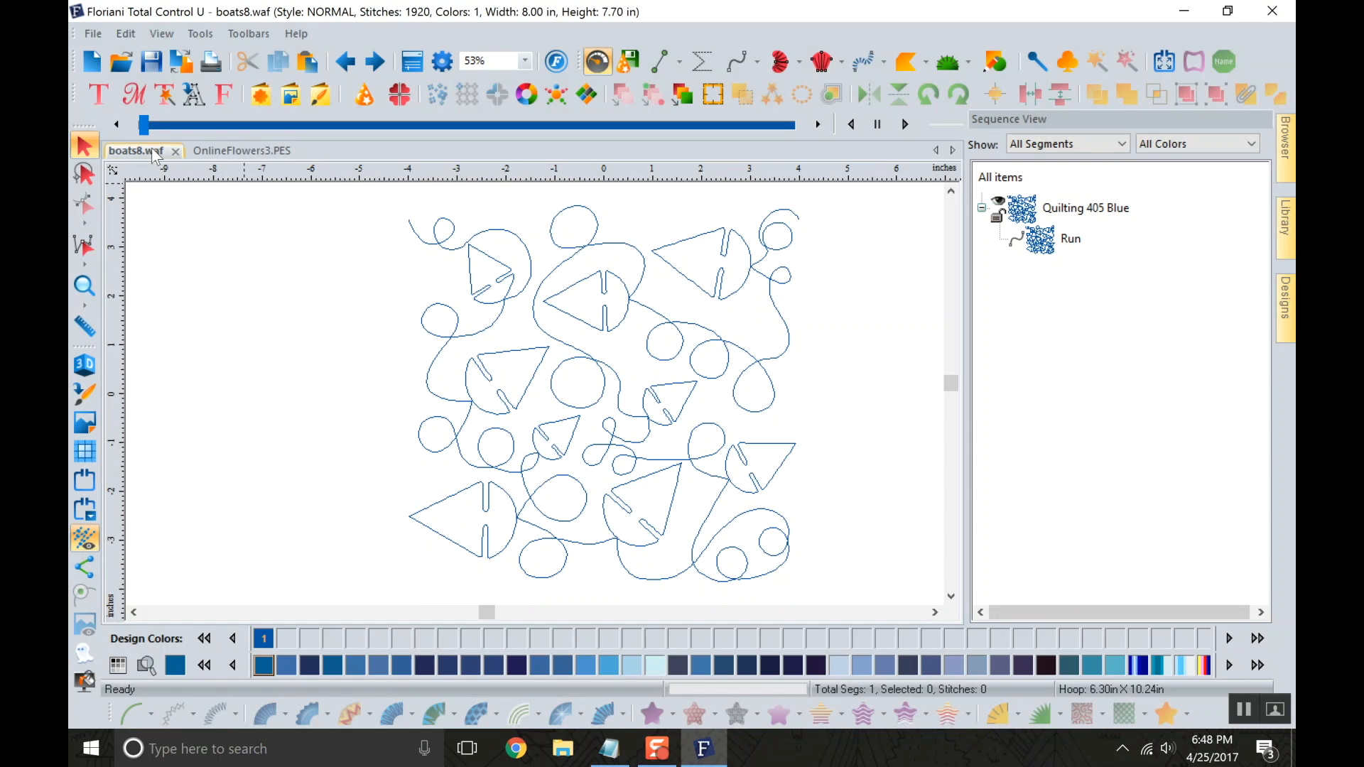
Close the boats8 design and reopen boats8.waf from the Desktop.
left_click(175, 151)
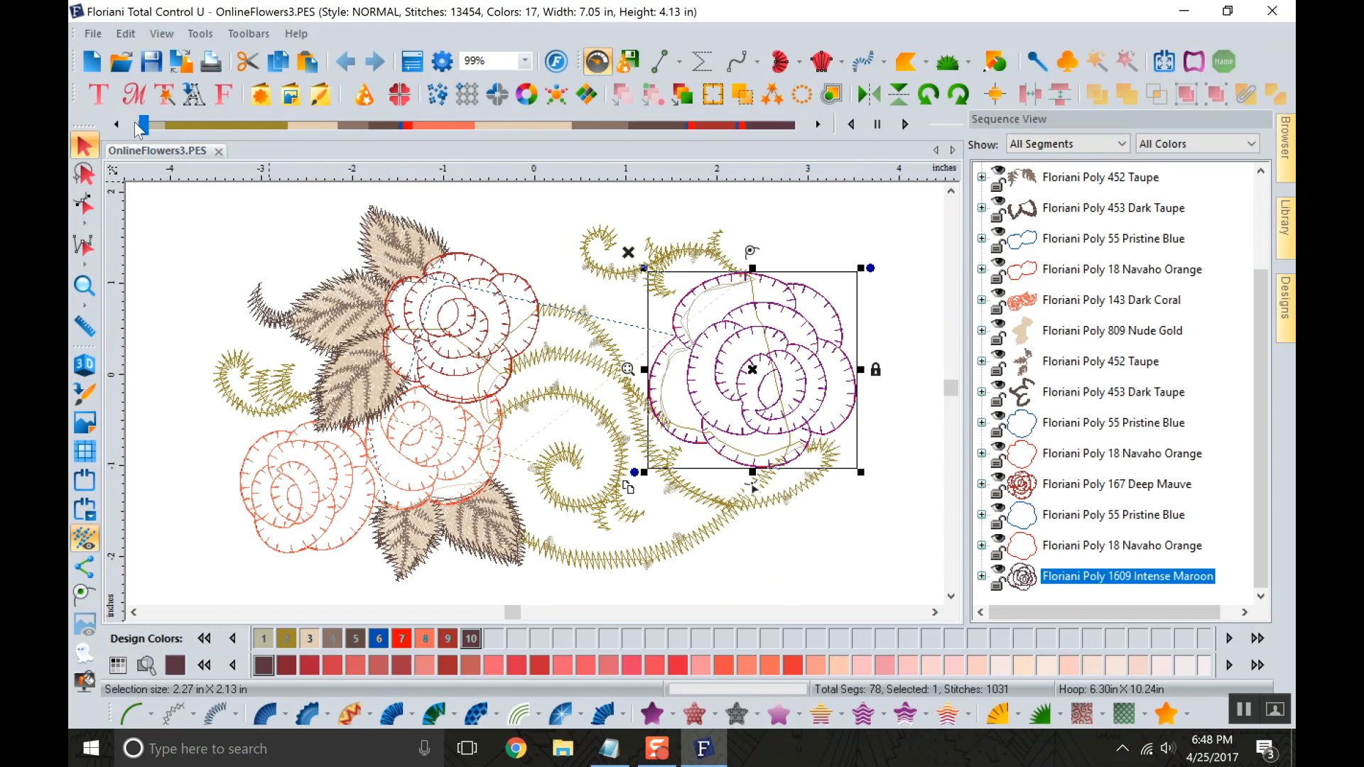
left_click(128, 63)
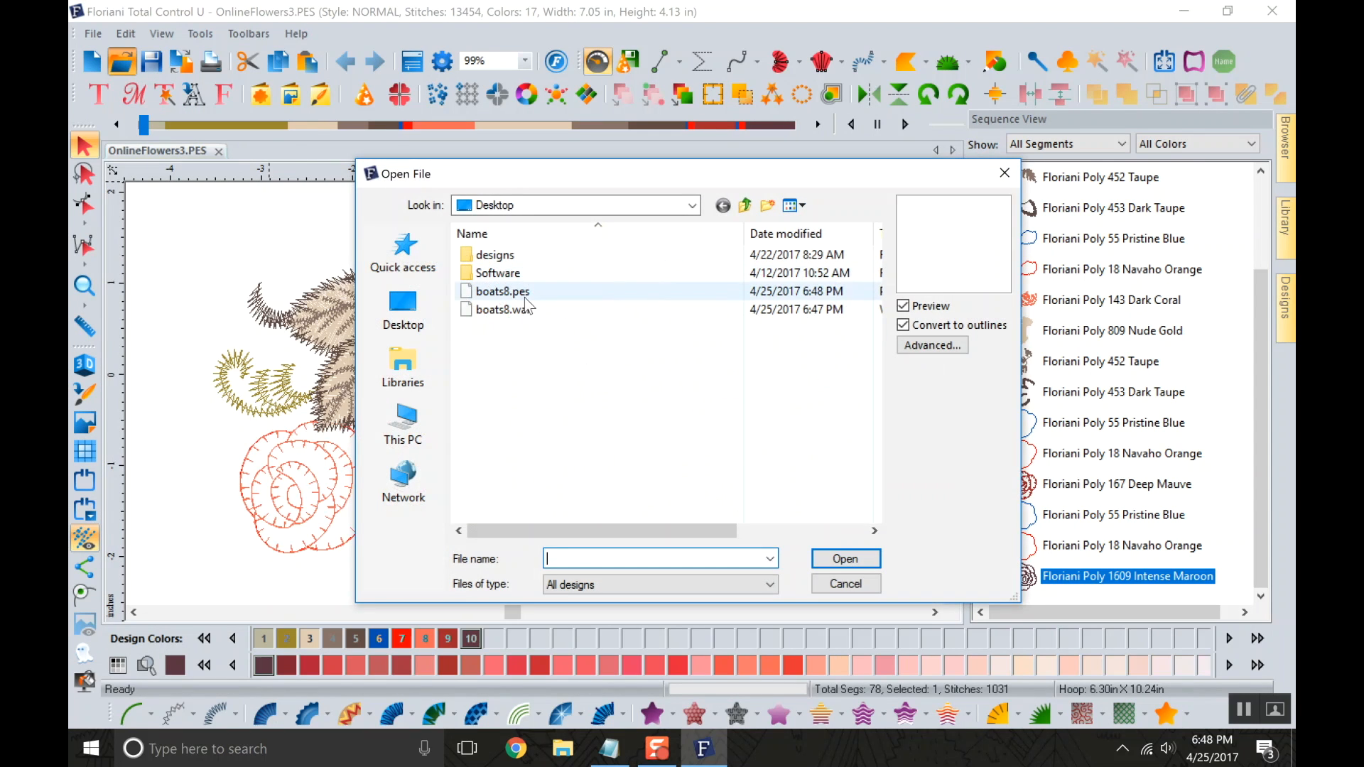
left_click(512, 310)
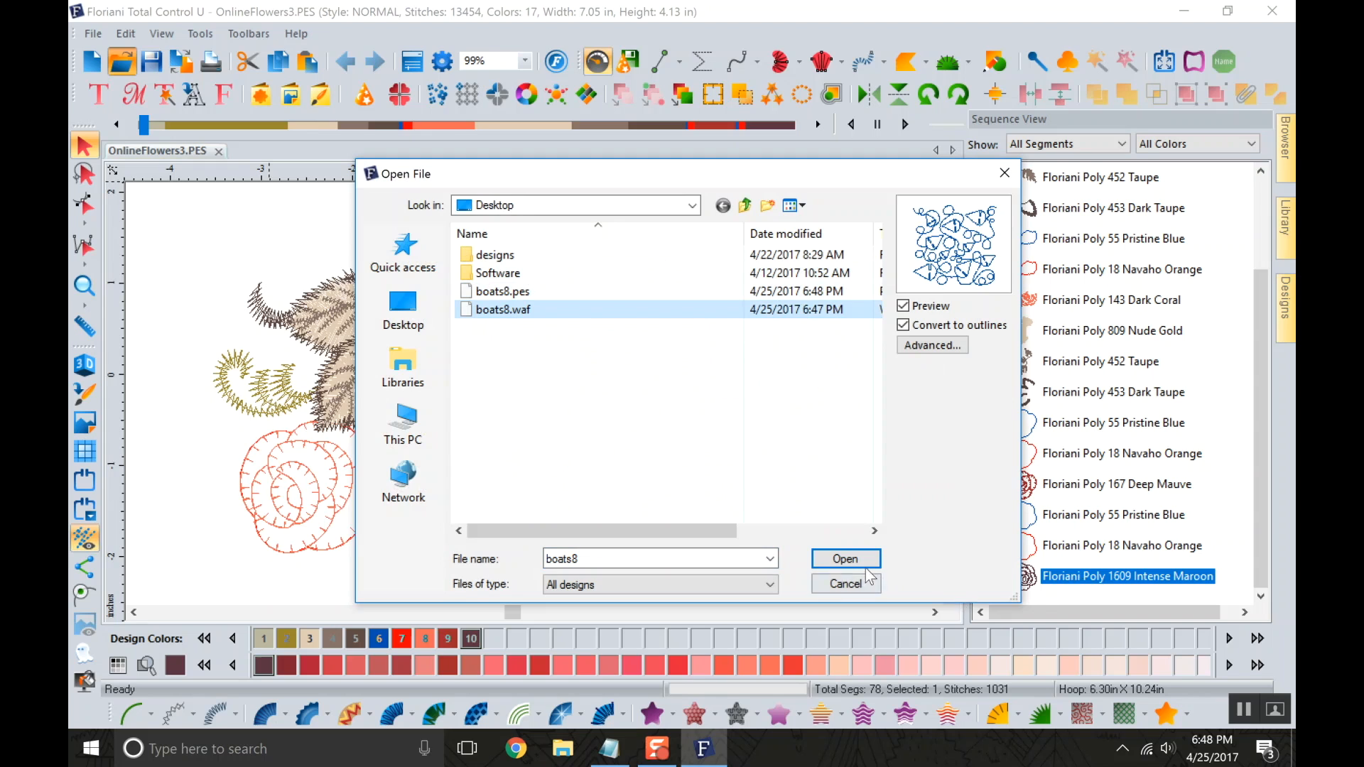
left_click(845, 559)
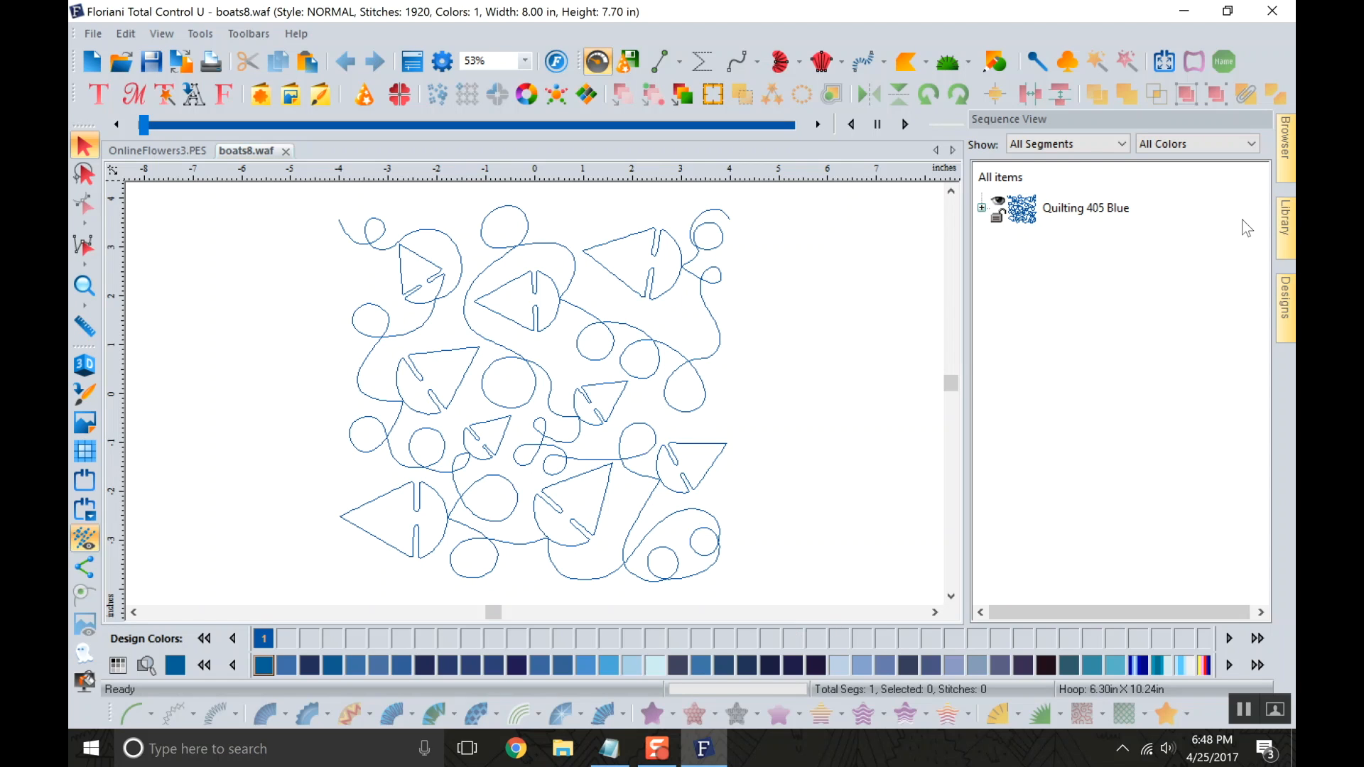
Browse to the designs folder on the Desktop and look through its design previews.
mouse_move(1282, 152)
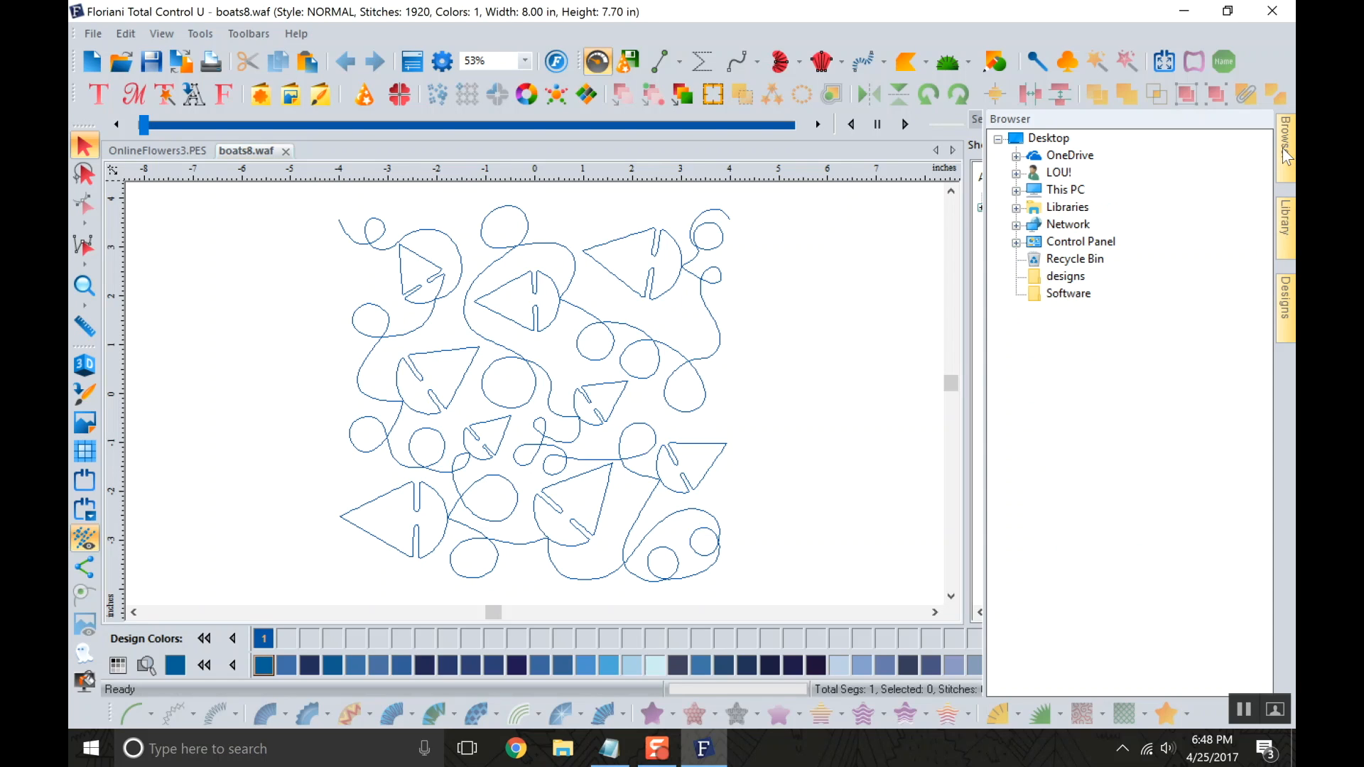
left_click(1072, 276)
left_click(1289, 286)
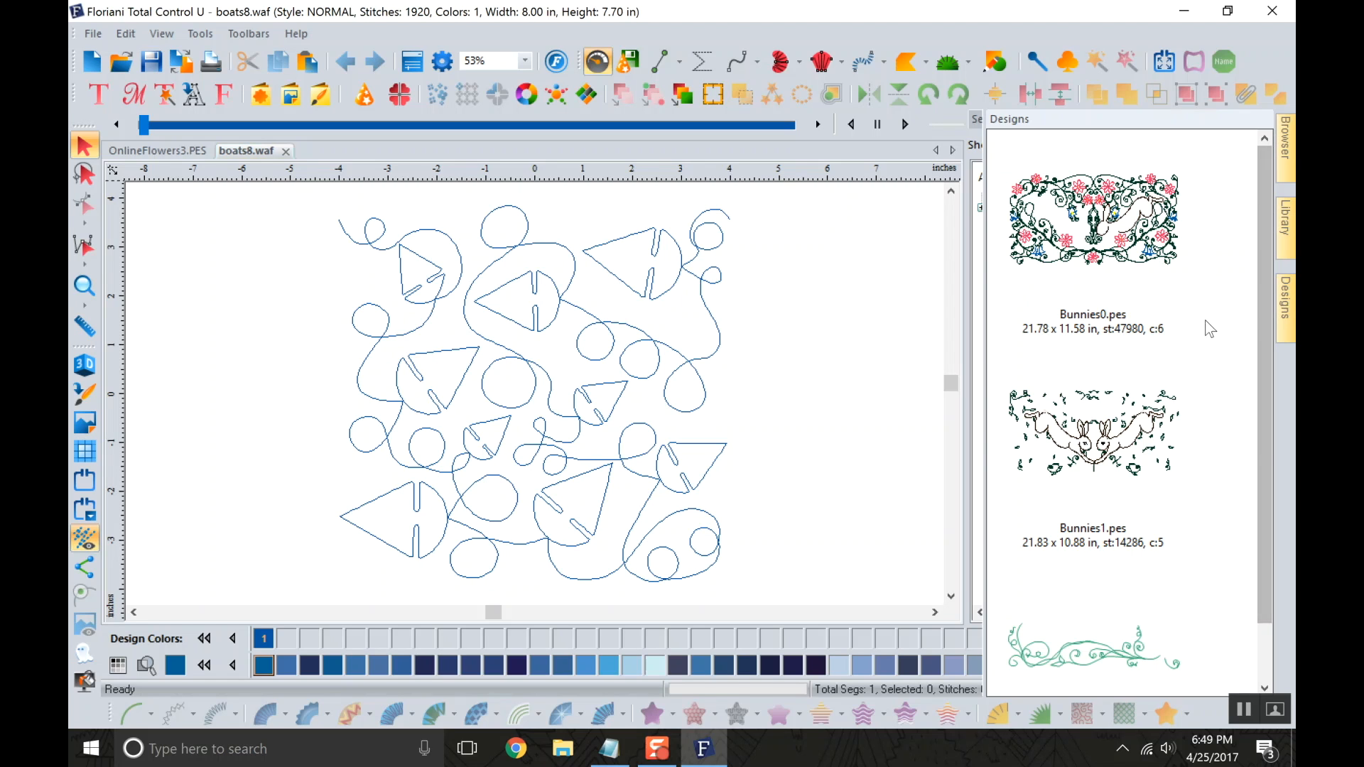
scroll(1173, 261, "down", 1)
scroll(1179, 331, "up", 1)
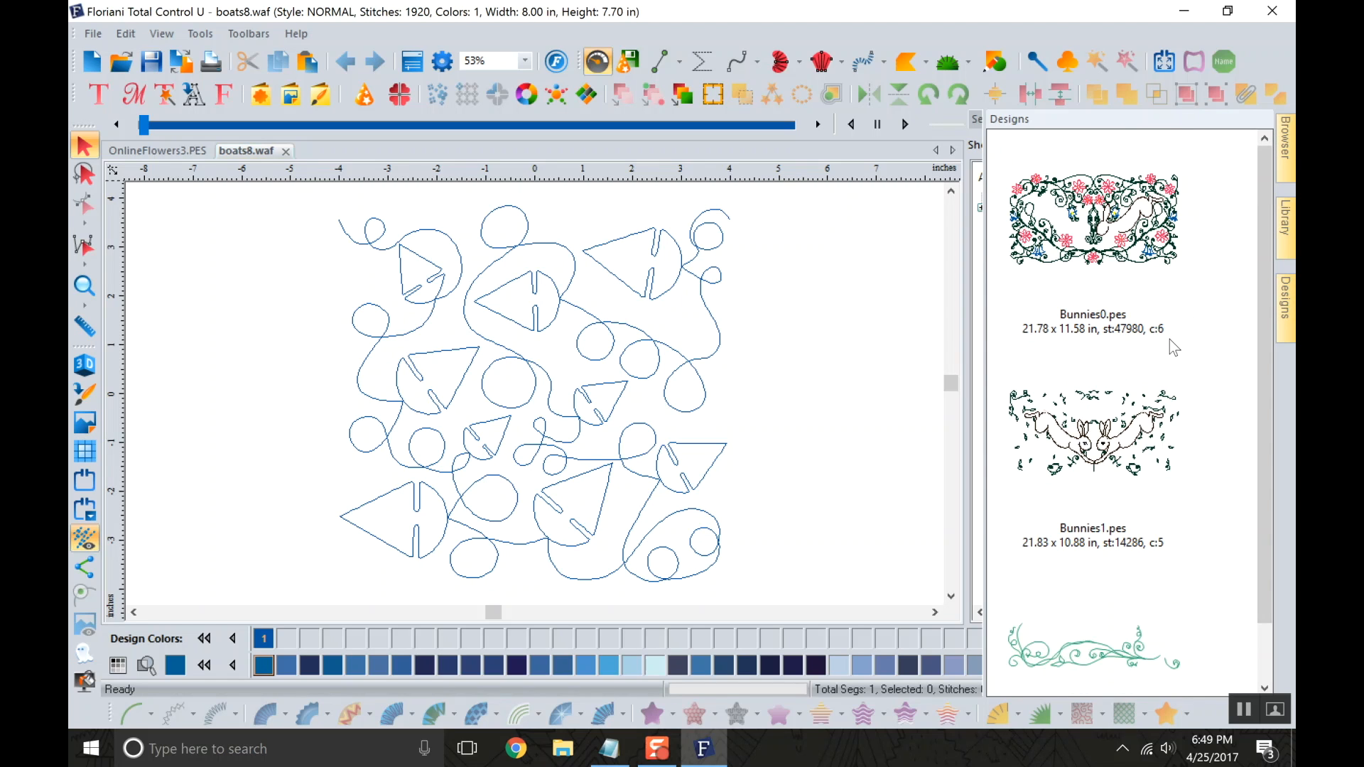
scroll(1169, 340, "down", 1)
scroll(1140, 320, "up", 1)
scroll(1175, 472, "down", 1)
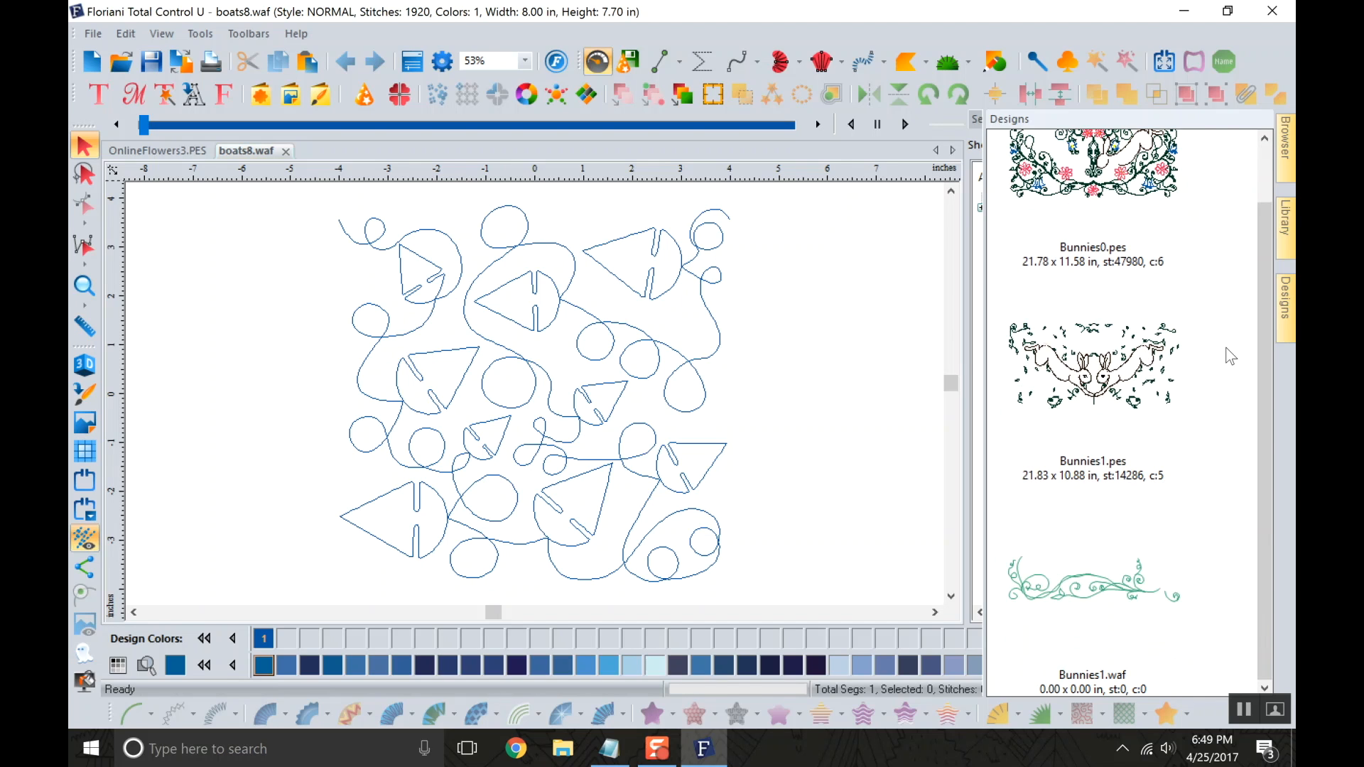
Look through the January 2017 design previews under Free FTC-U Projects in the Library.
left_click(1287, 227)
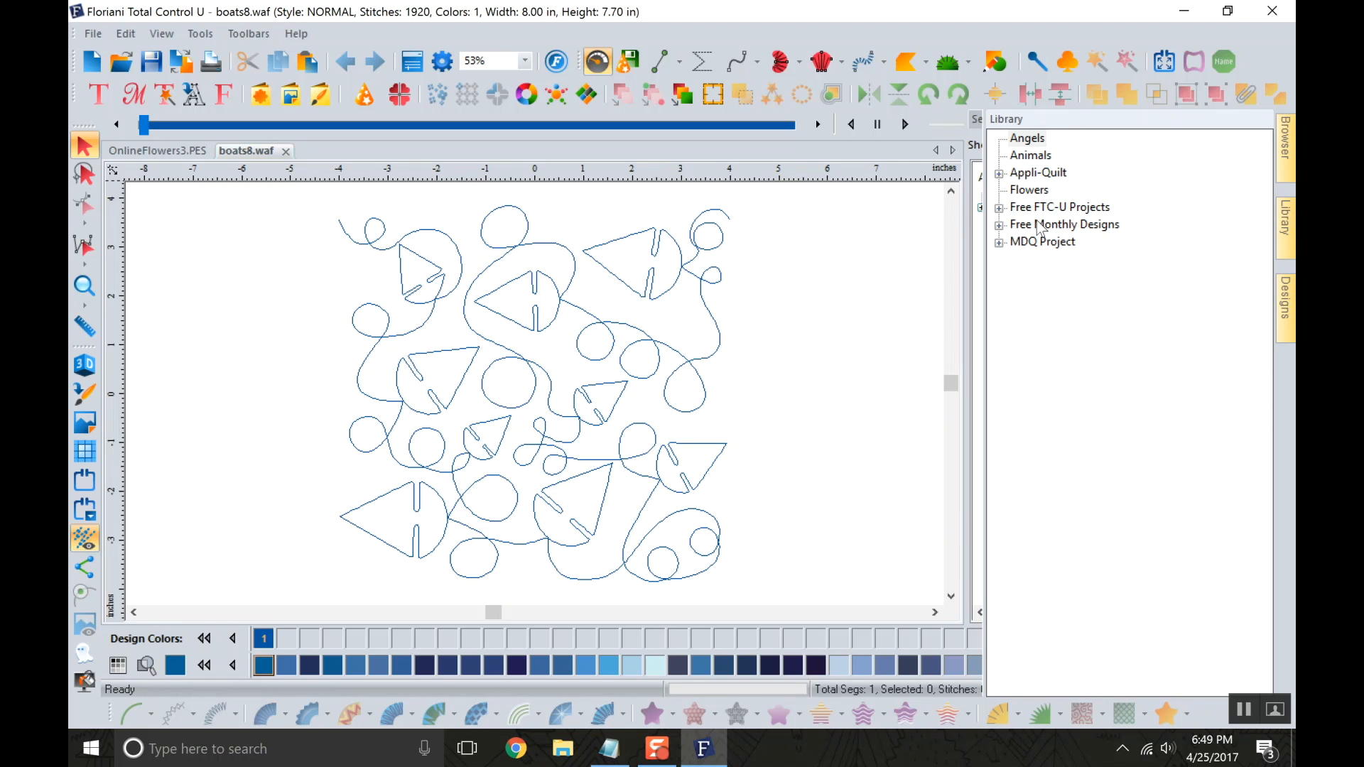
left_click(1001, 209)
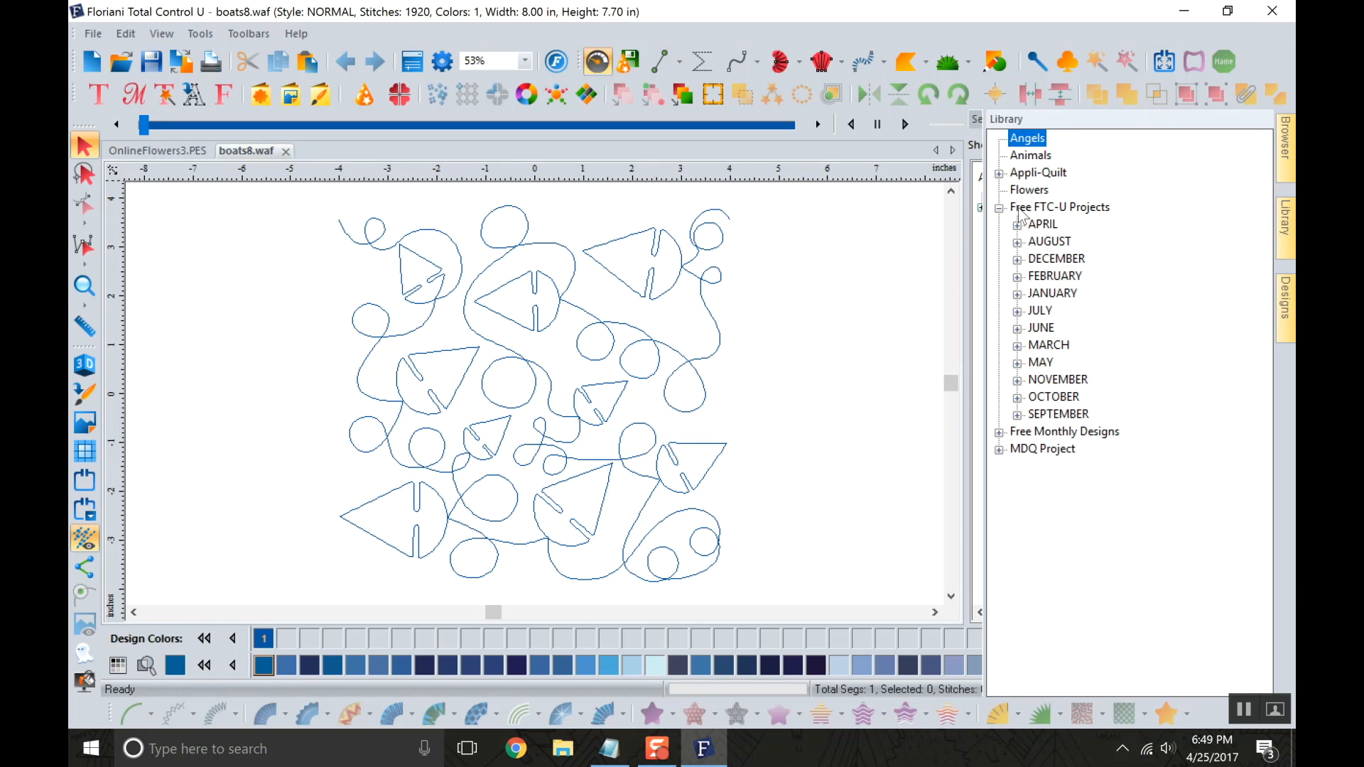
left_click(1017, 293)
left_click(1060, 312)
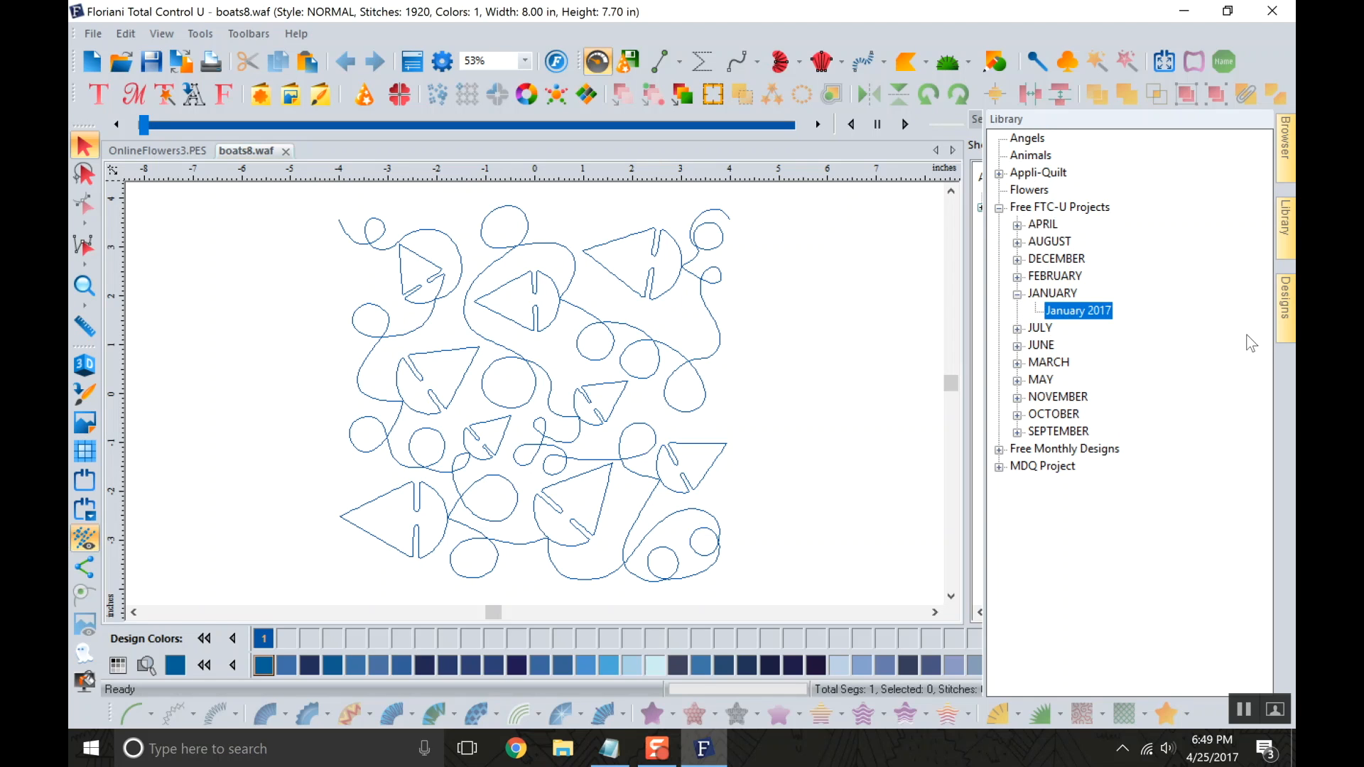
left_click(1286, 327)
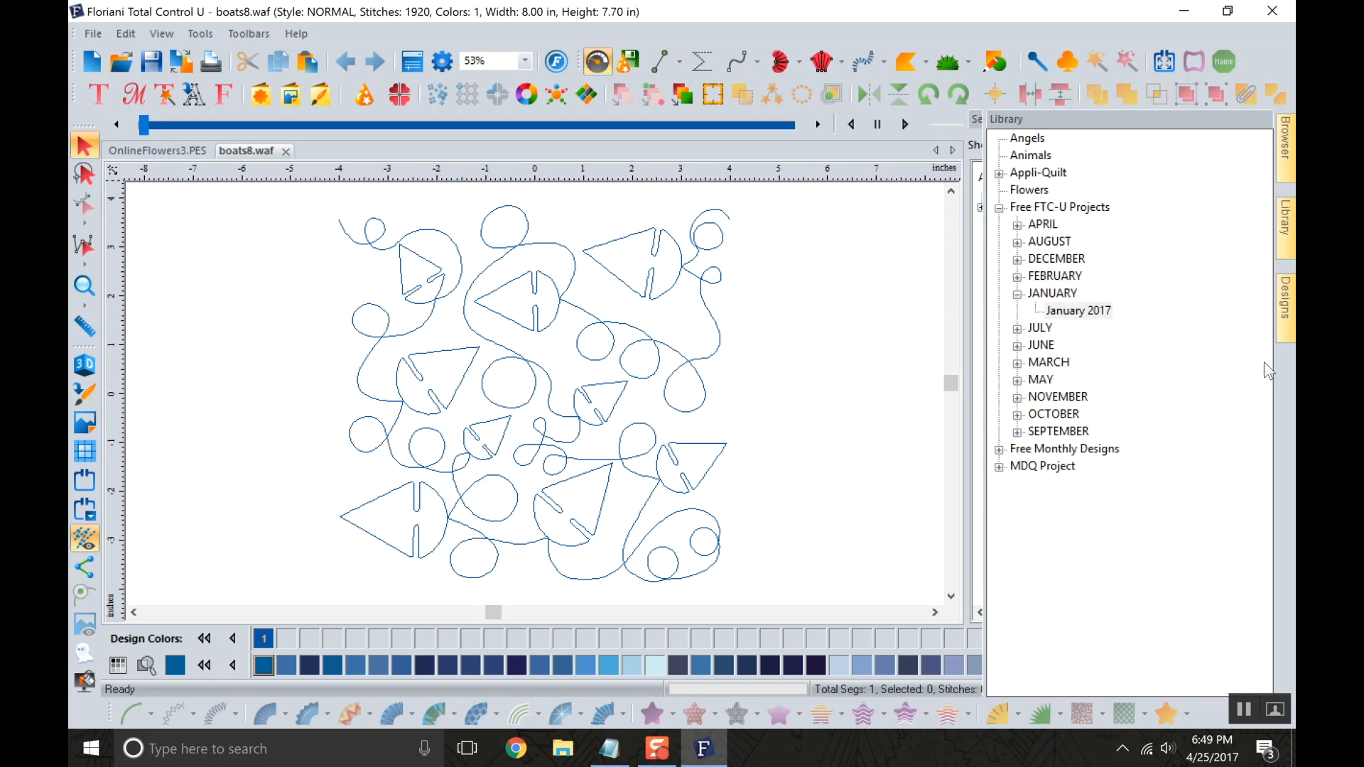
left_click(1284, 305)
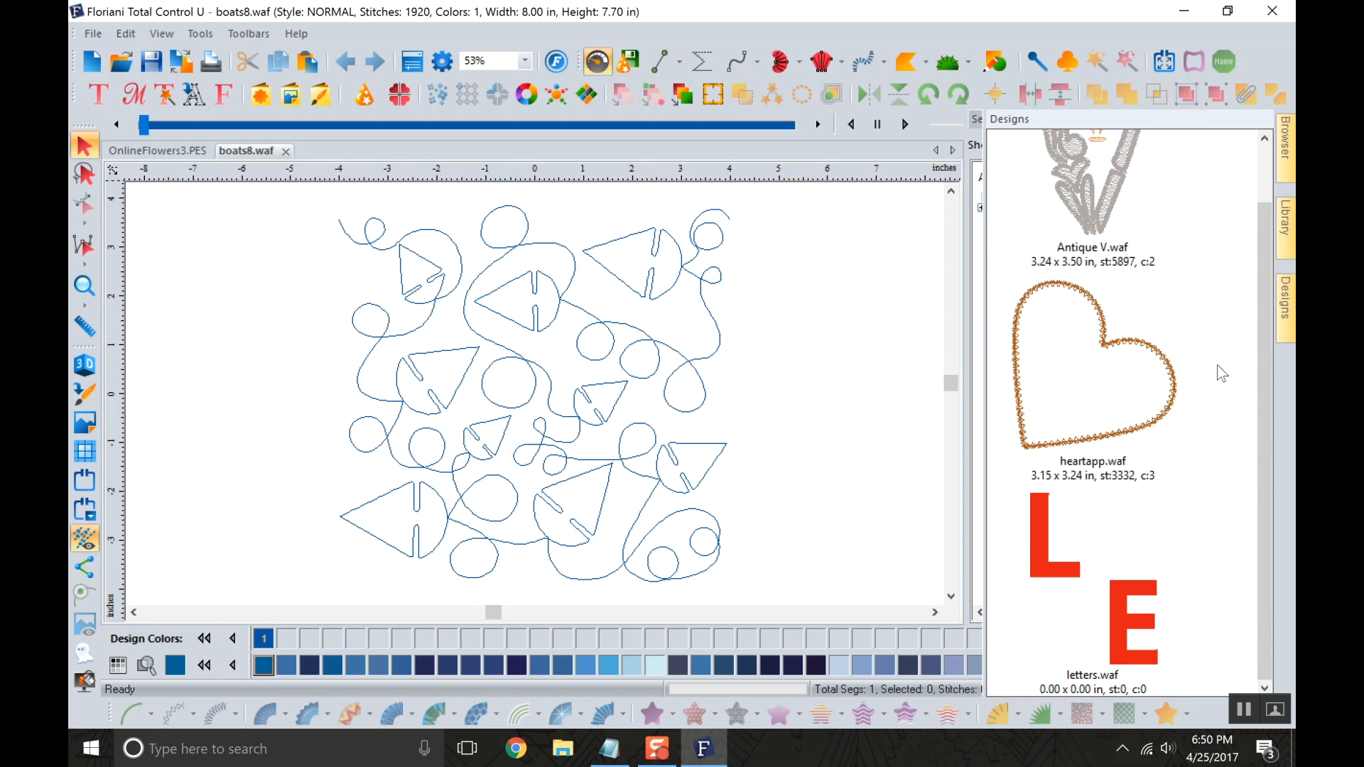
scroll(1205, 374, "up", 1)
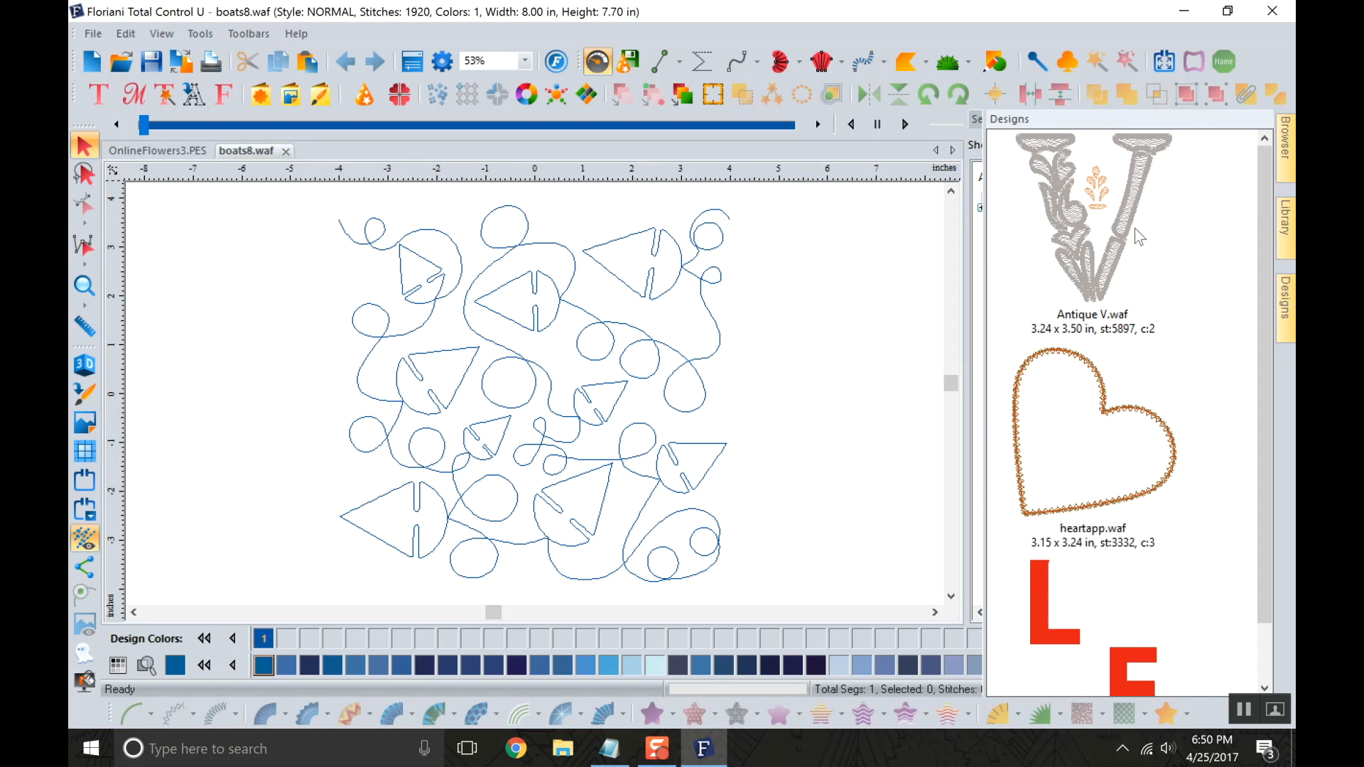
Collapse Free FTC-U Projects in the Library, expand Free Monthly Designs, and examine its OCTOBER folder before collapsing it.
left_click(1288, 238)
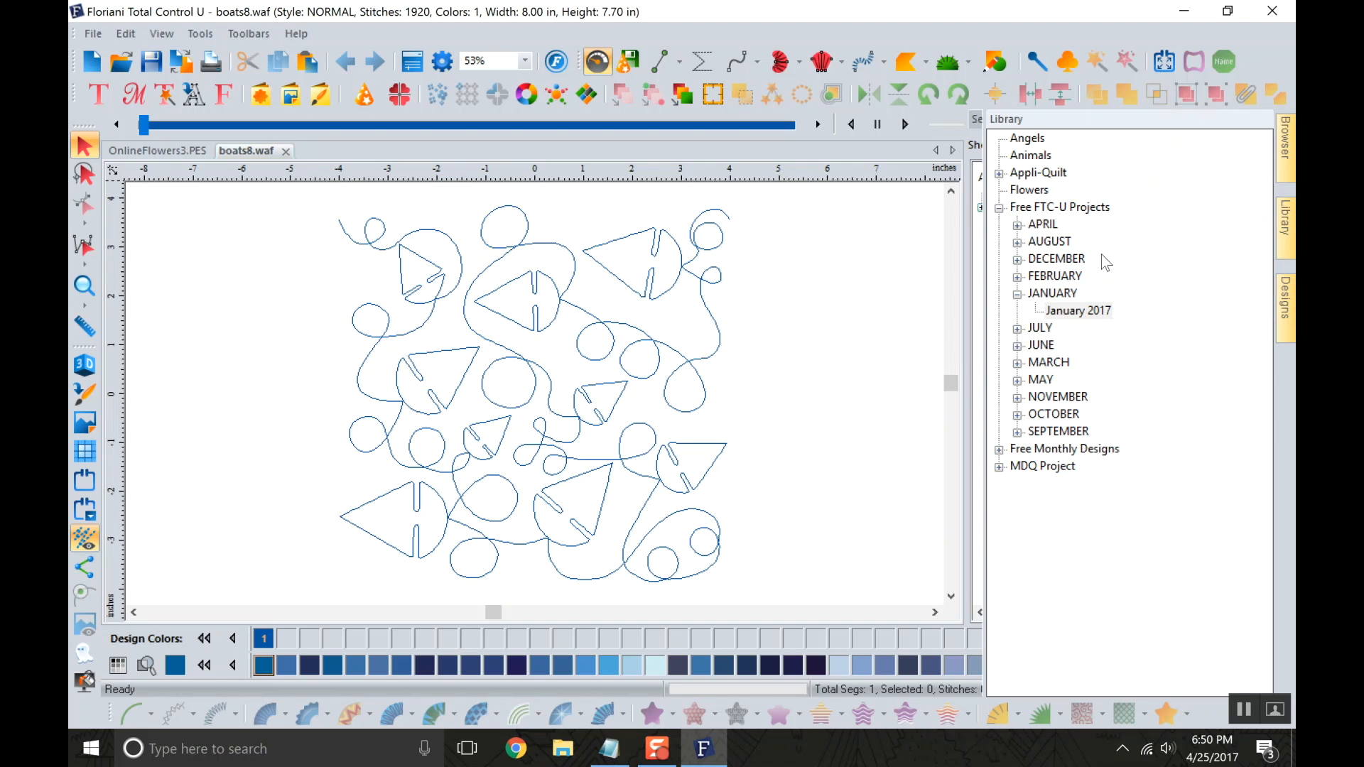
left_click(999, 207)
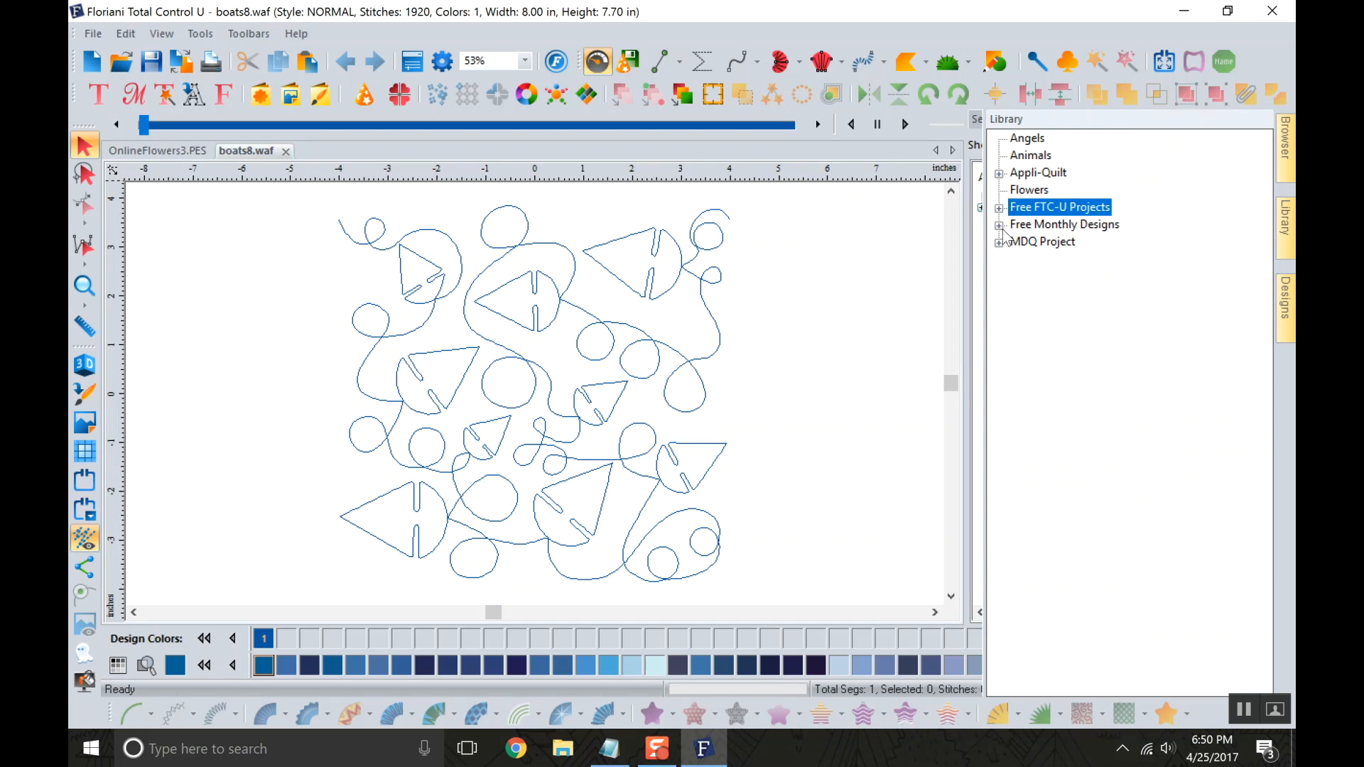
left_click(999, 225)
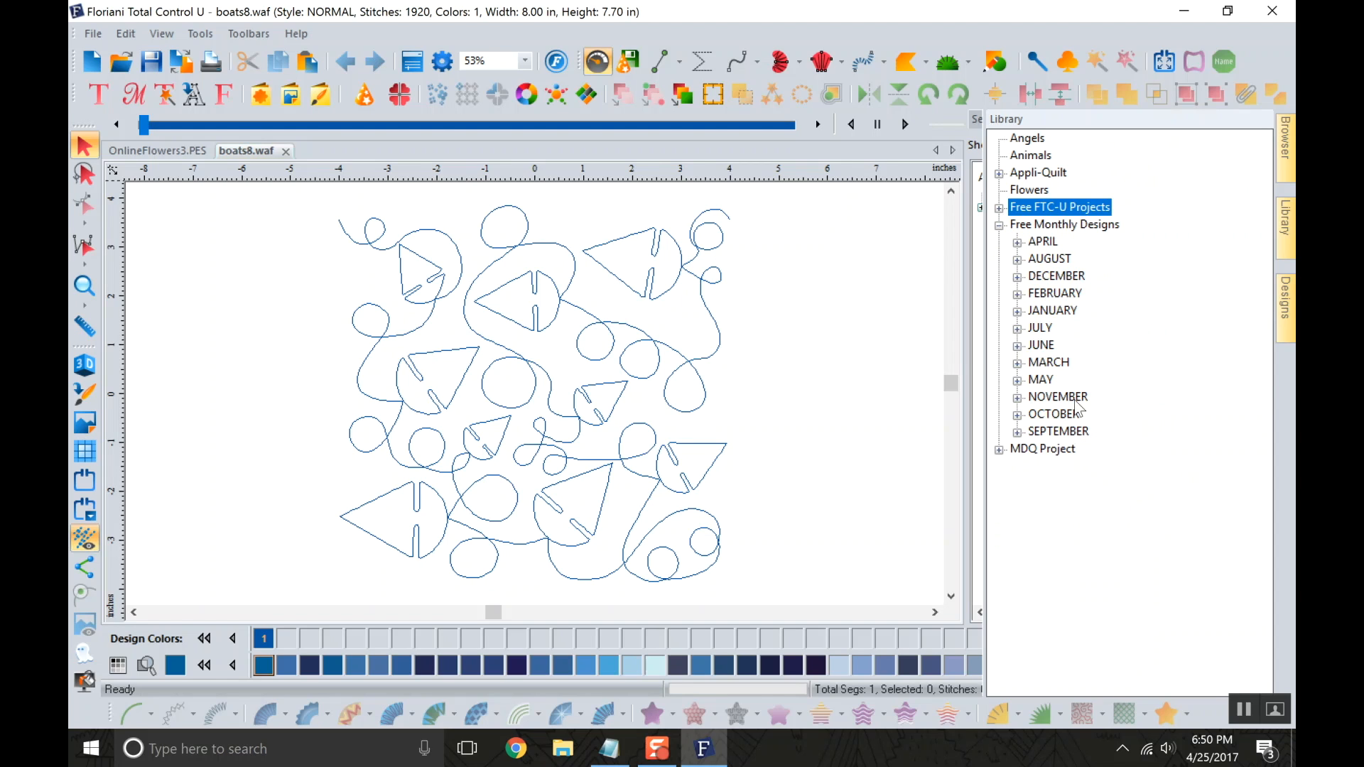
left_click(1019, 414)
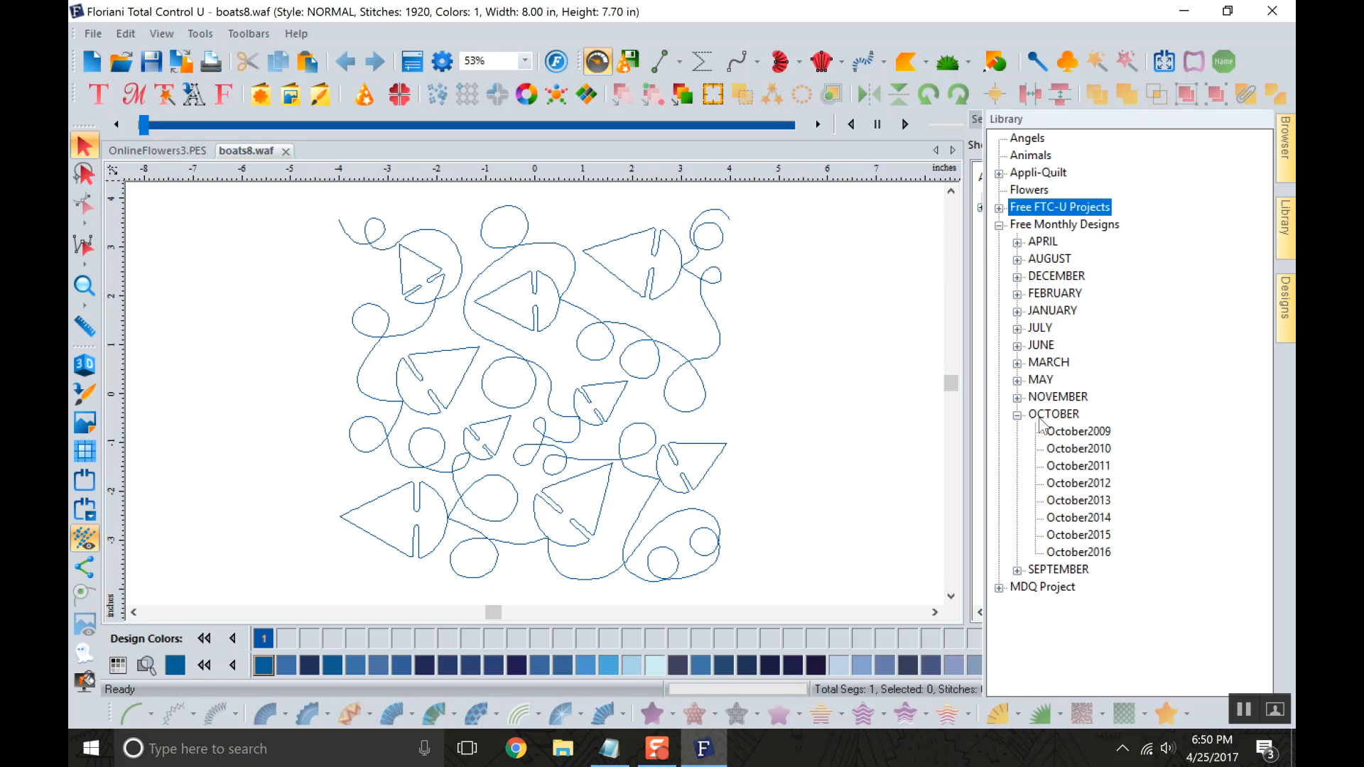
left_click(1018, 415)
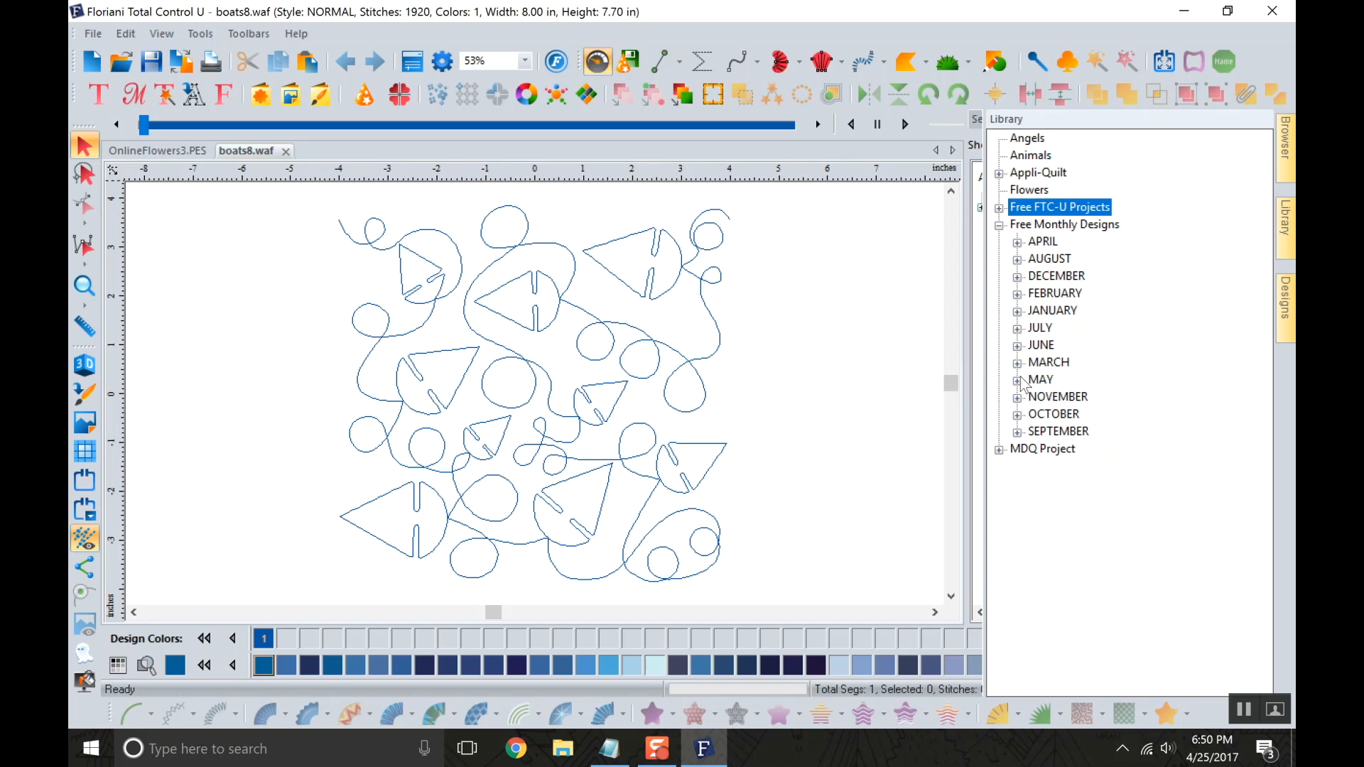
Look through the April2016 design previews under Free Monthly Designs in the Library.
left_click(1017, 242)
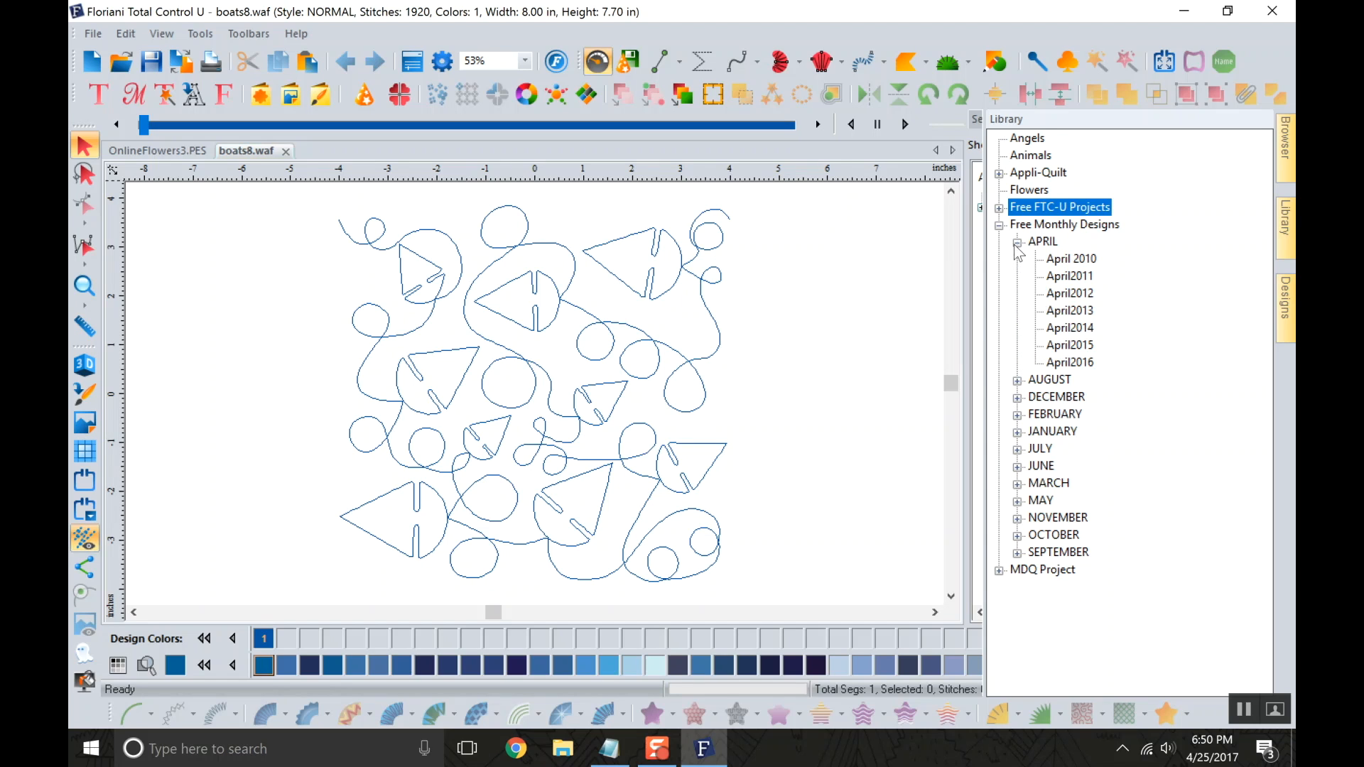
left_click(1065, 365)
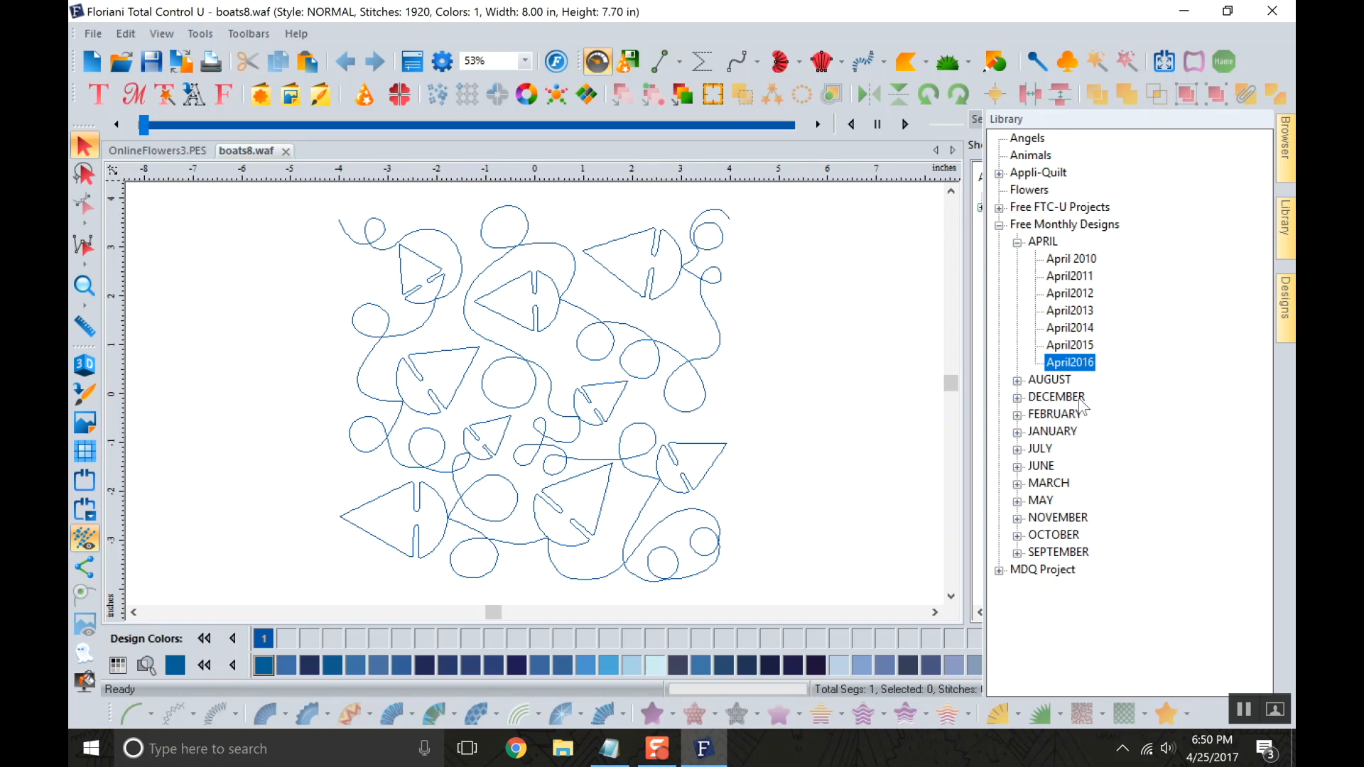
left_click(1289, 304)
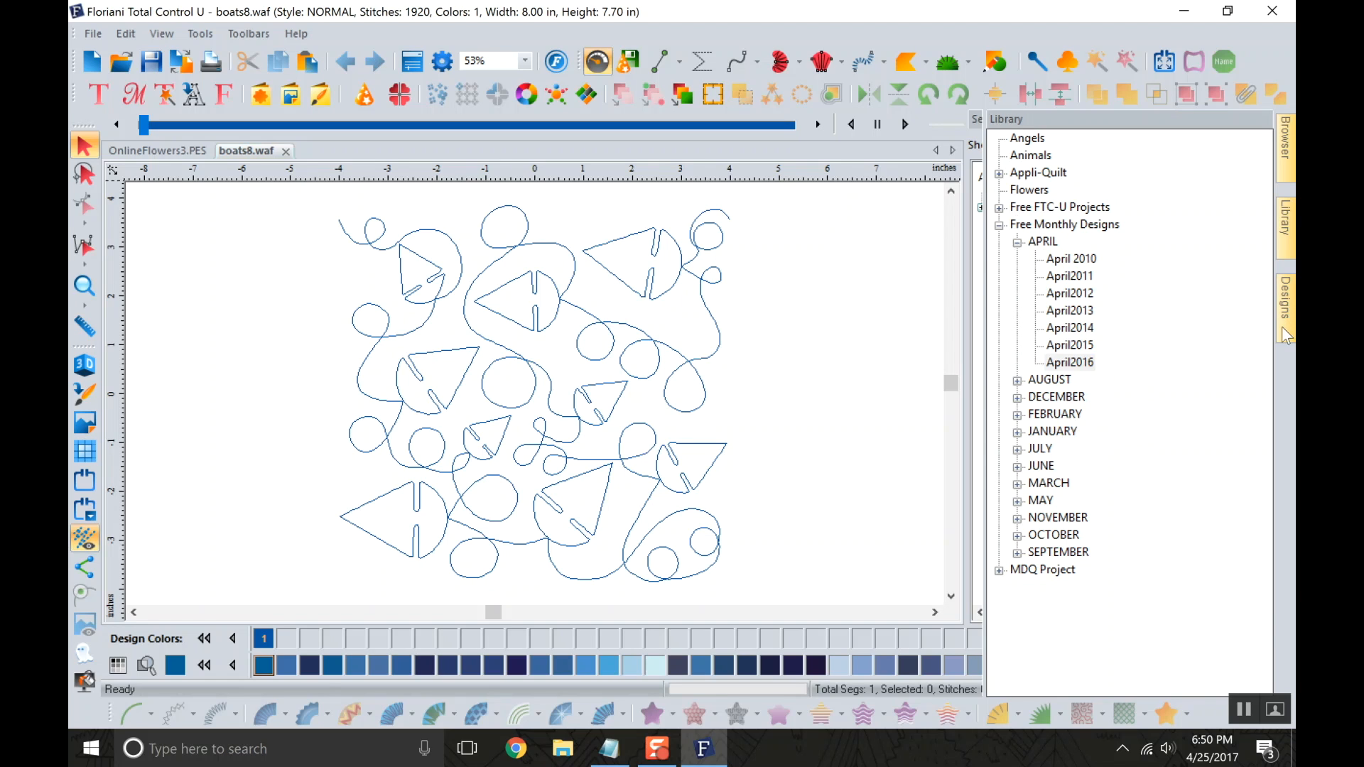
scroll(1254, 398, "down", 1)
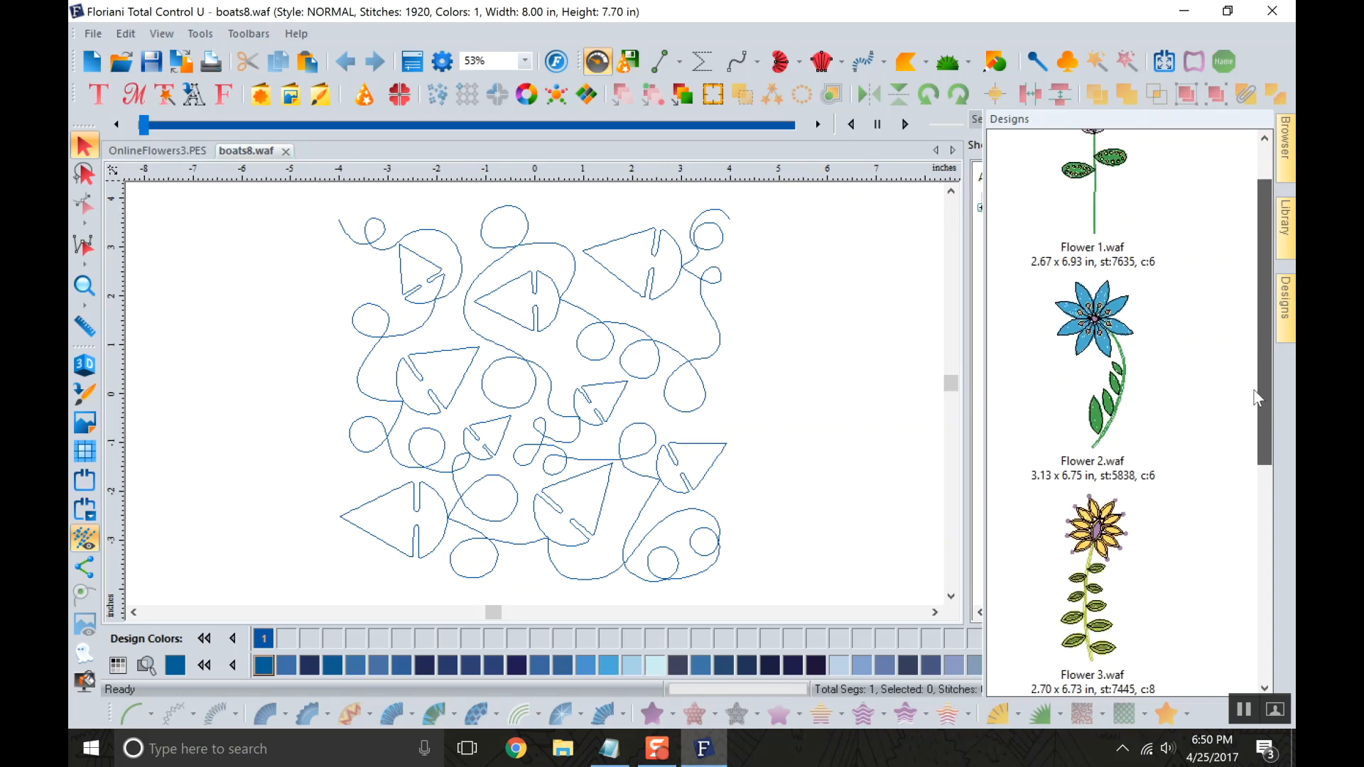
Finish looking through the April2016 flower previews and delete the entire boats quilting design from the page.
scroll(1254, 397, "down", 5)
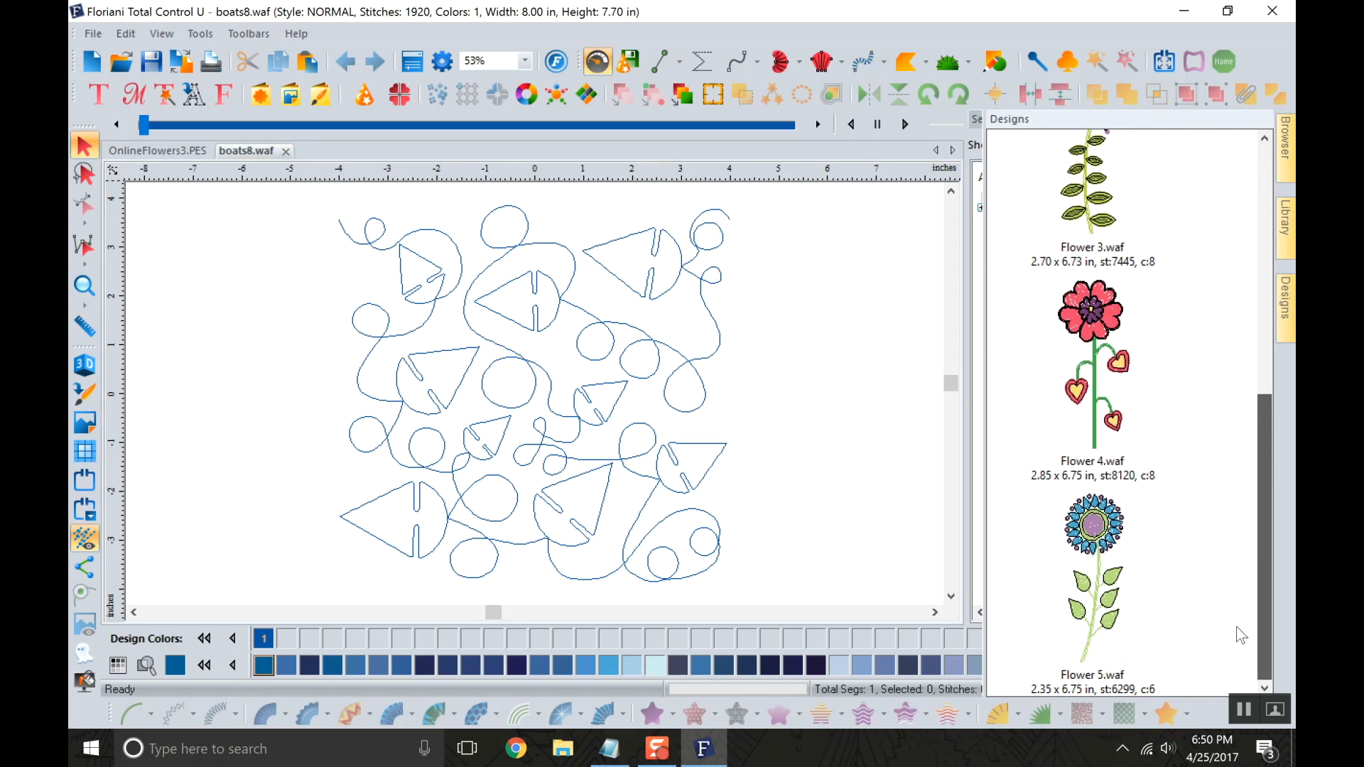
left_click_drag(861, 424, 274, 246)
left_click(428, 270)
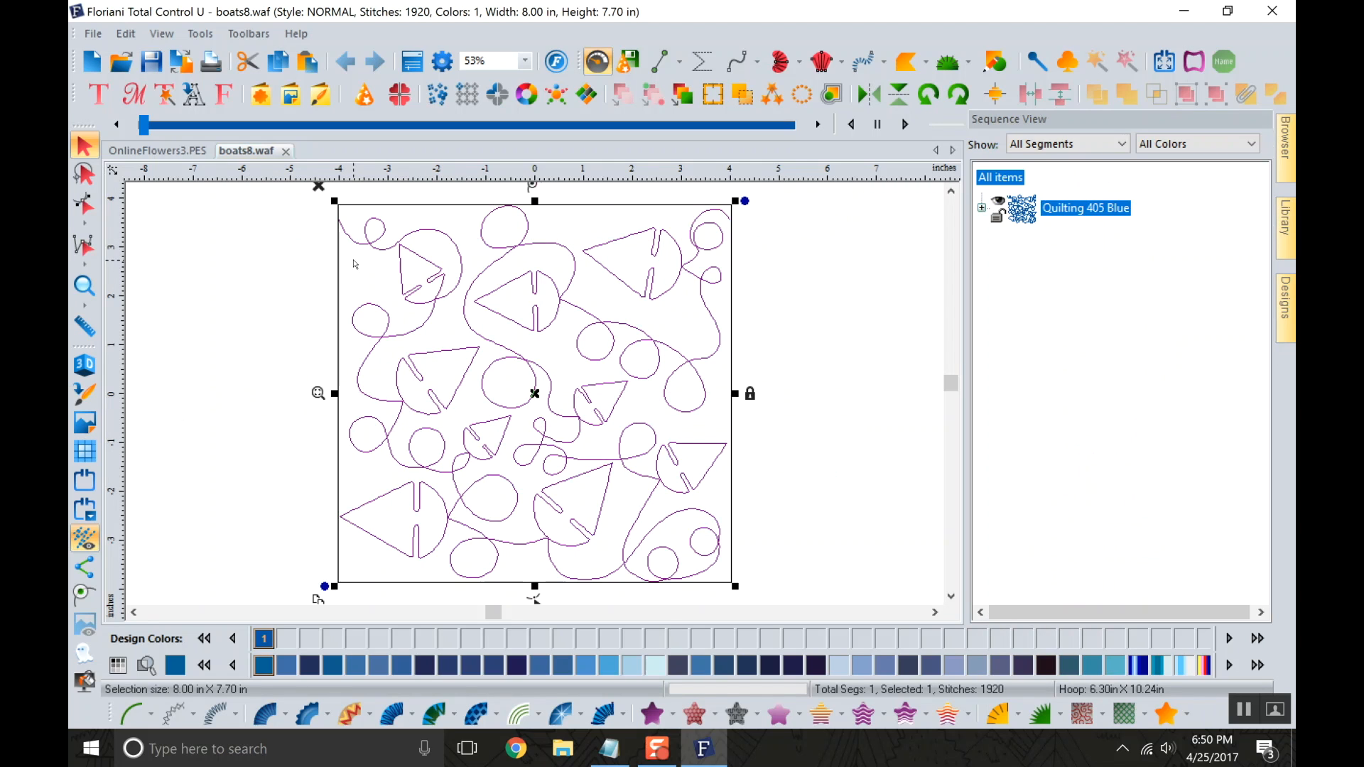
key("Delete")
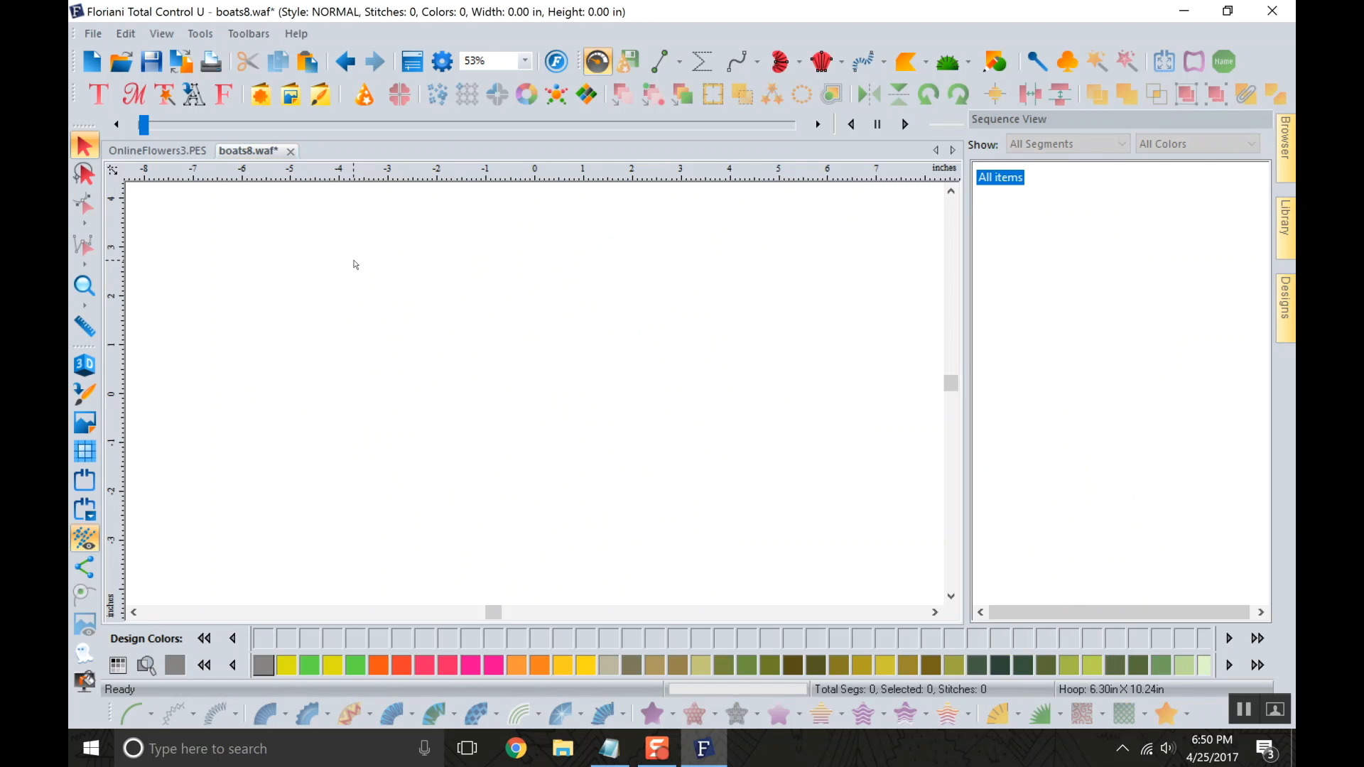
Place Flower 2.waf from the Library's April2016 designs onto the empty page.
mouse_move(1281, 221)
left_click(1074, 364)
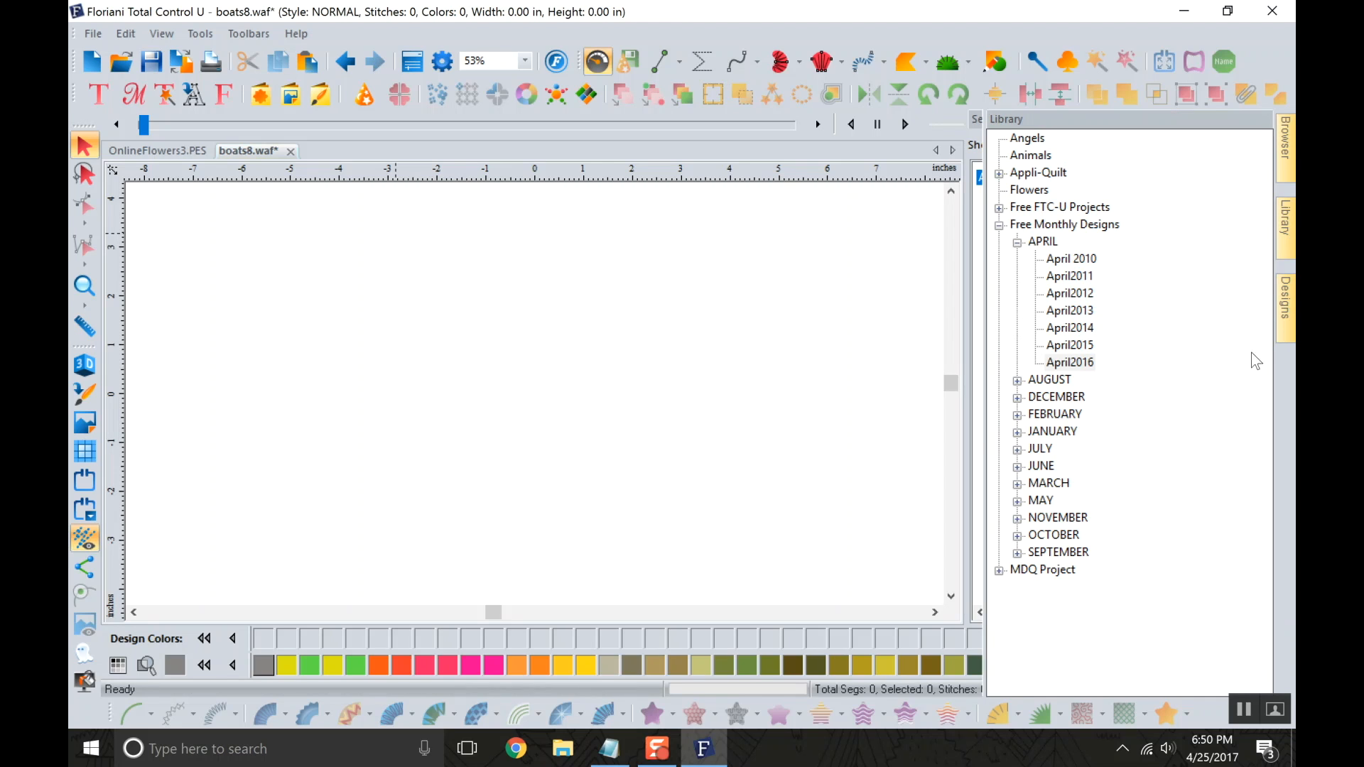
mouse_move(1285, 318)
scroll(1175, 441, "up", 3)
scroll(1174, 441, "down", 3)
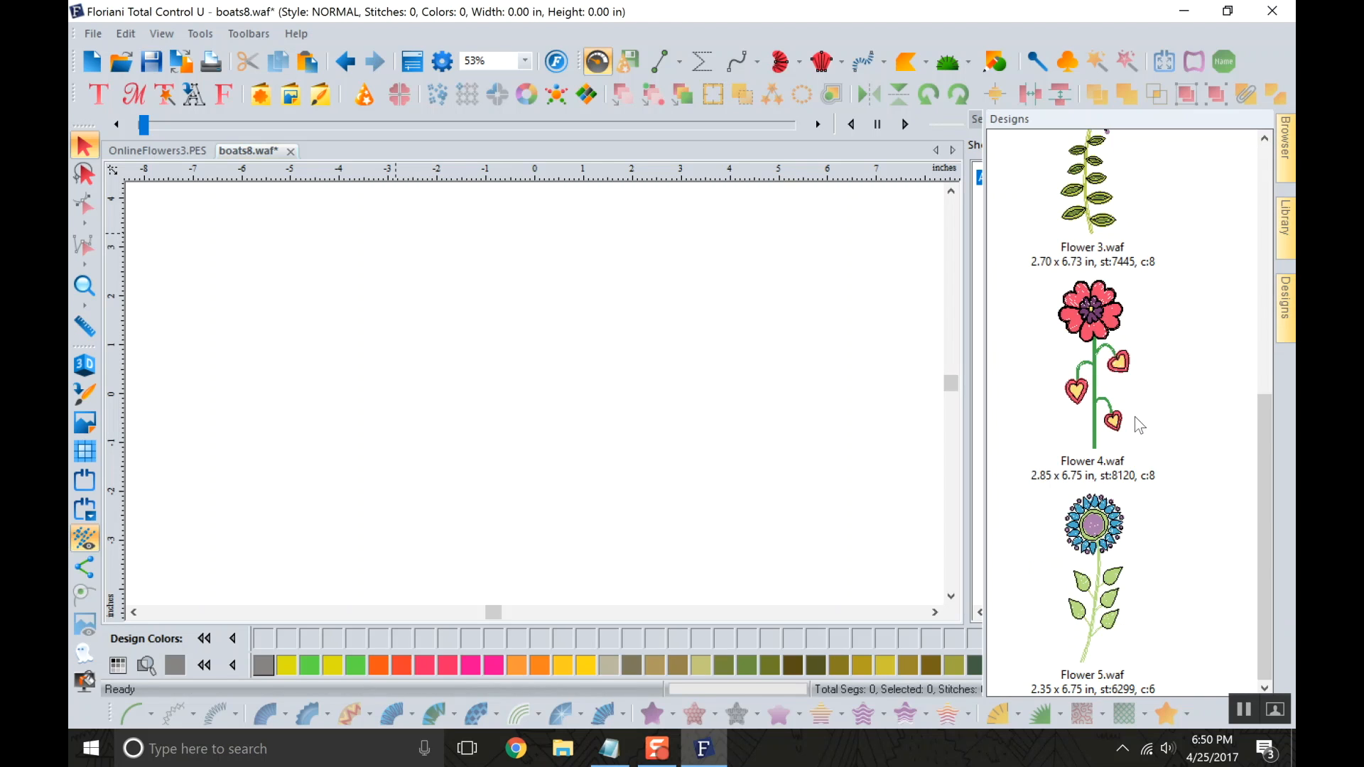
left_click_drag(1260, 458, 1231, 206)
left_click(1129, 415)
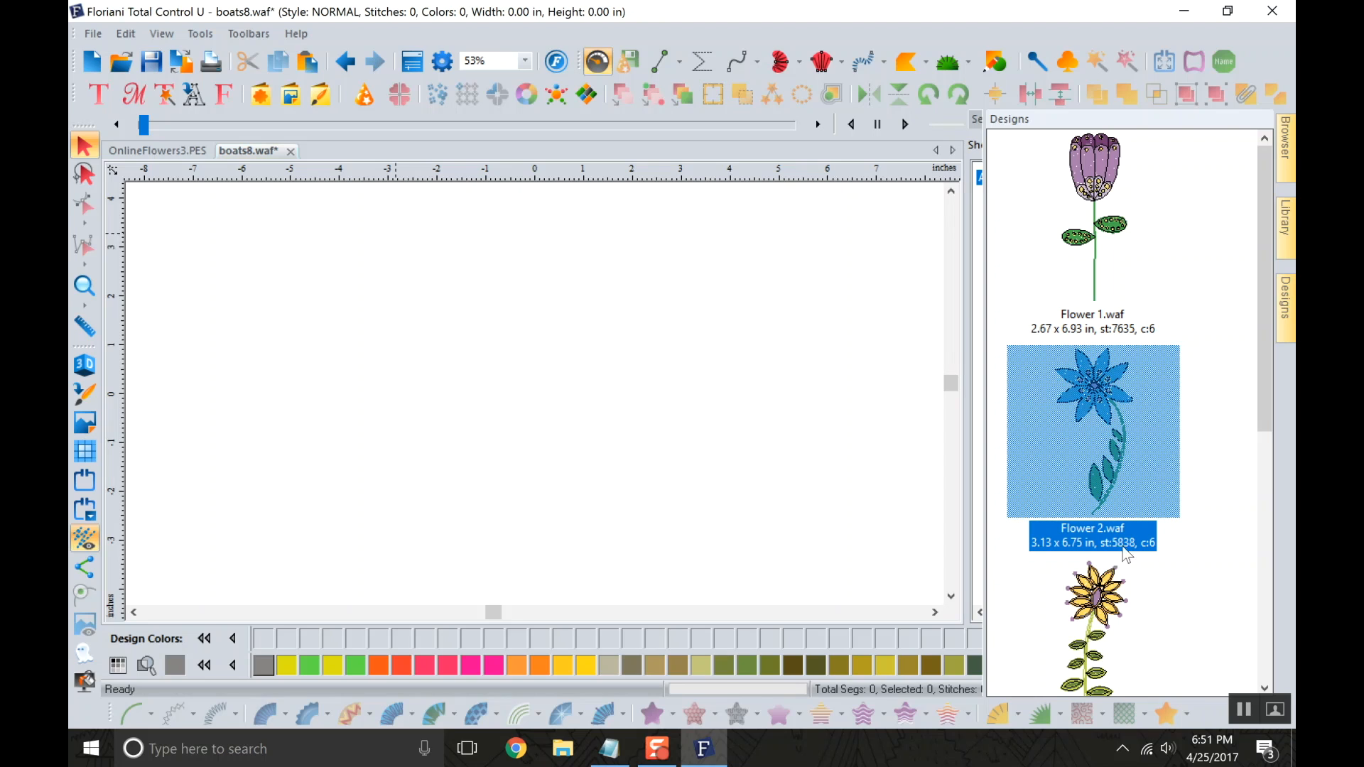
left_click_drag(1112, 441, 563, 410)
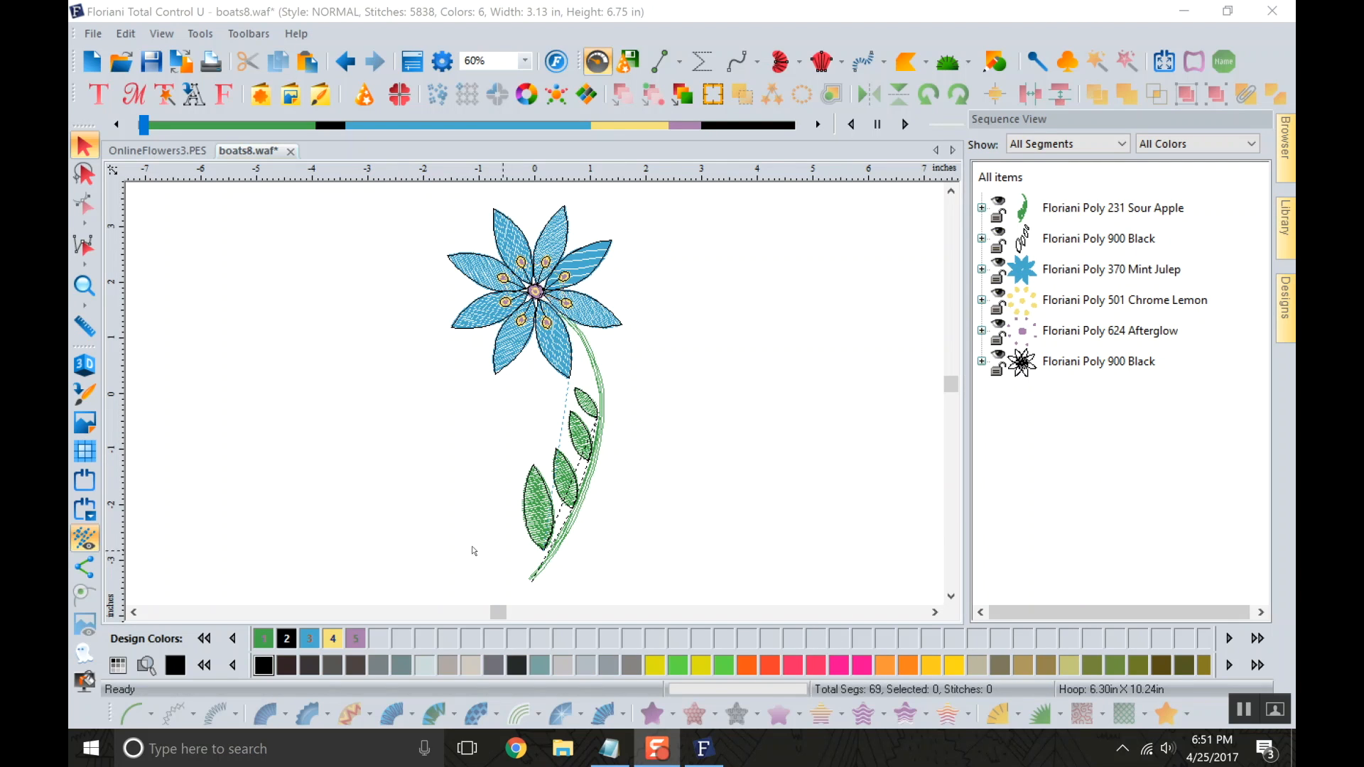
Turn on the 3D view and scrub through the flower's stitch-out from the first stitch to the last.
left_click(84, 364)
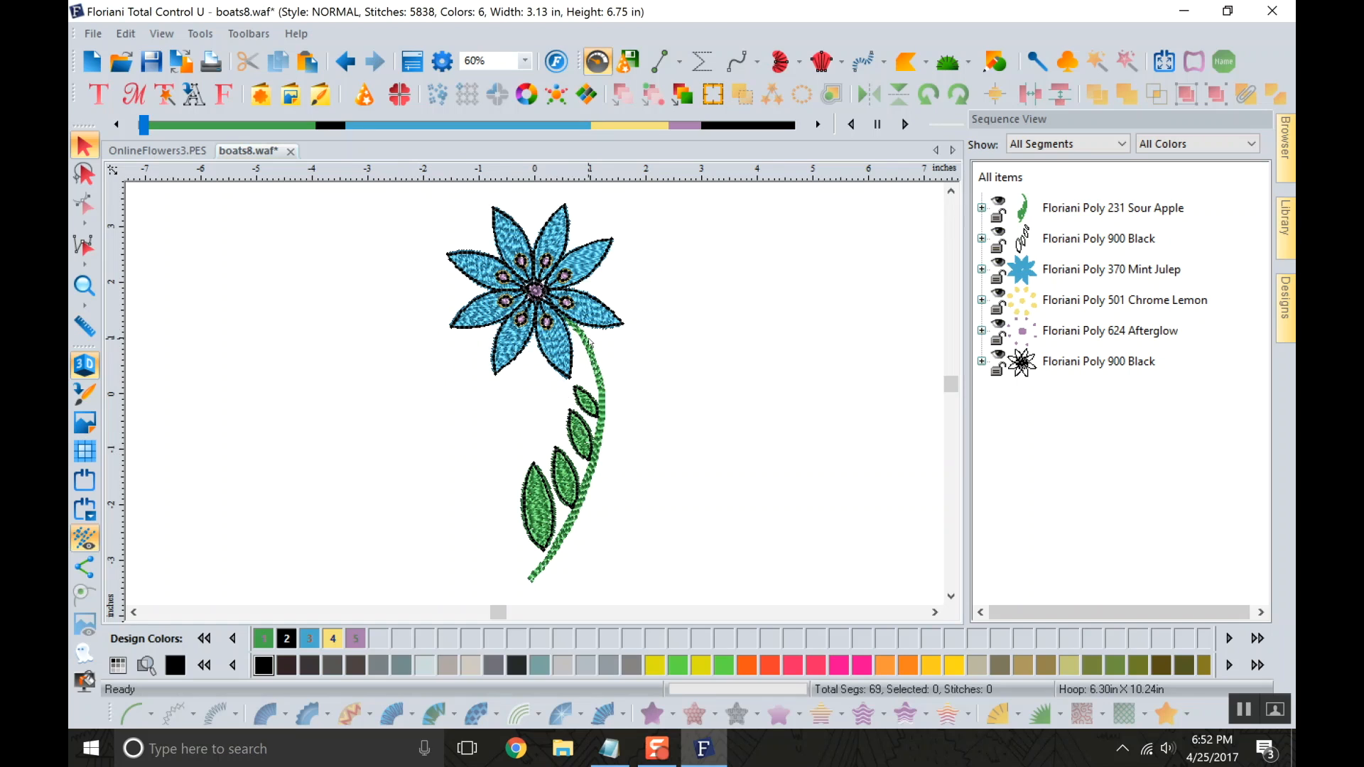
left_click(142, 126)
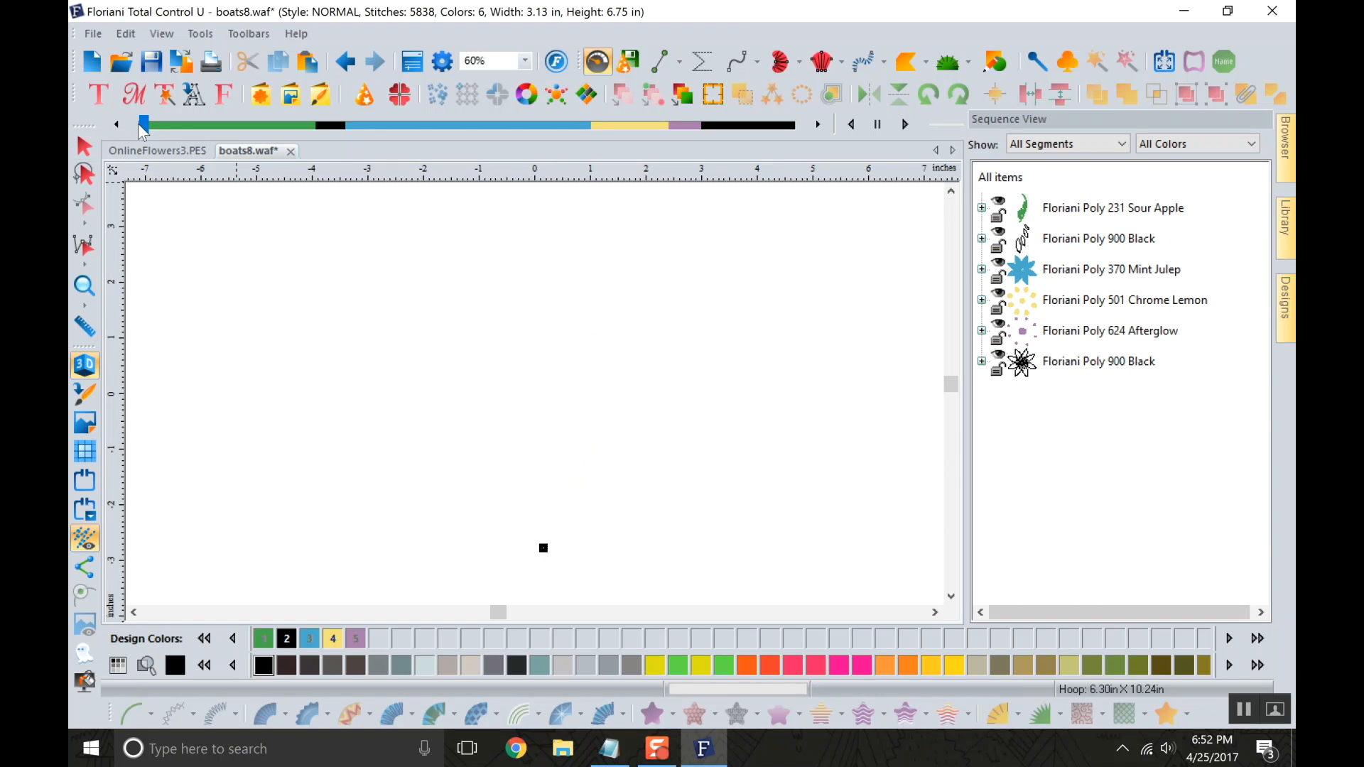
left_click_drag(146, 134, 801, 126)
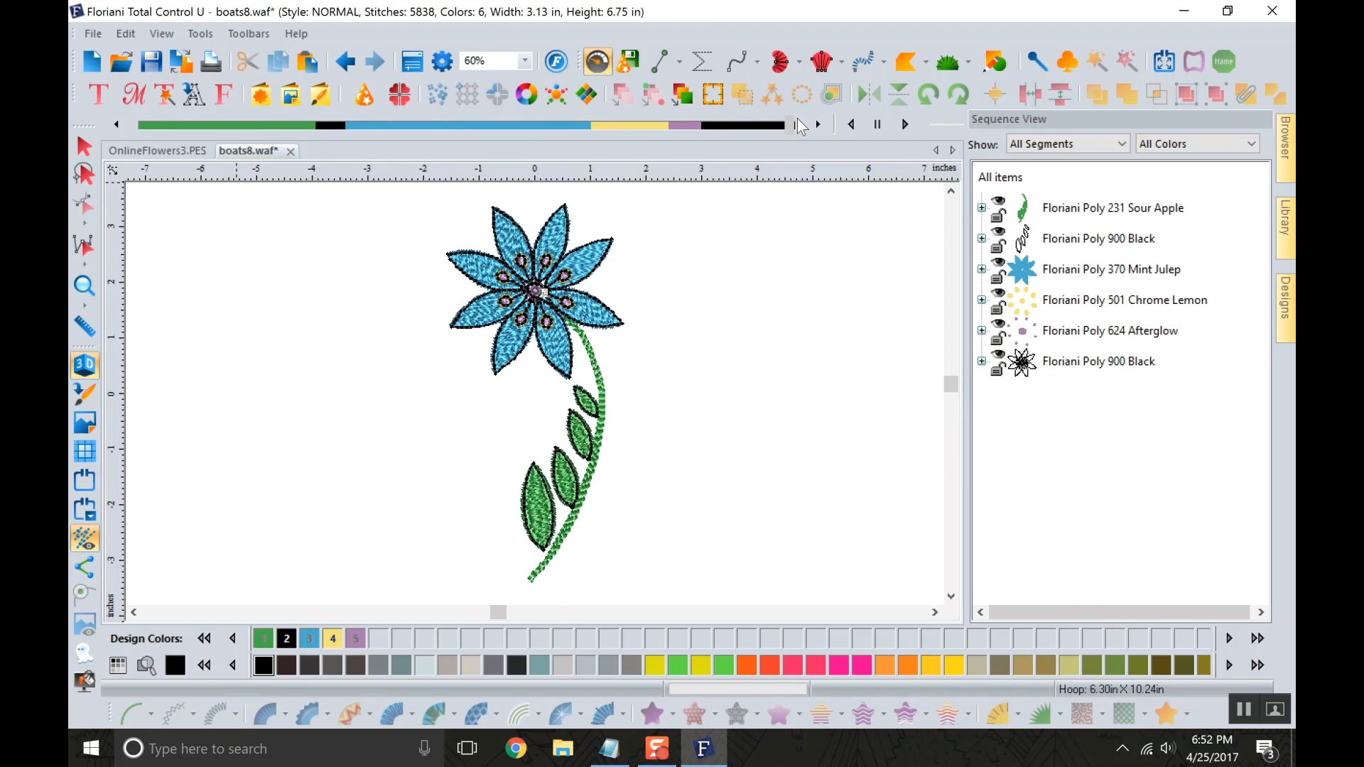
left_click_drag(800, 126, 361, 215)
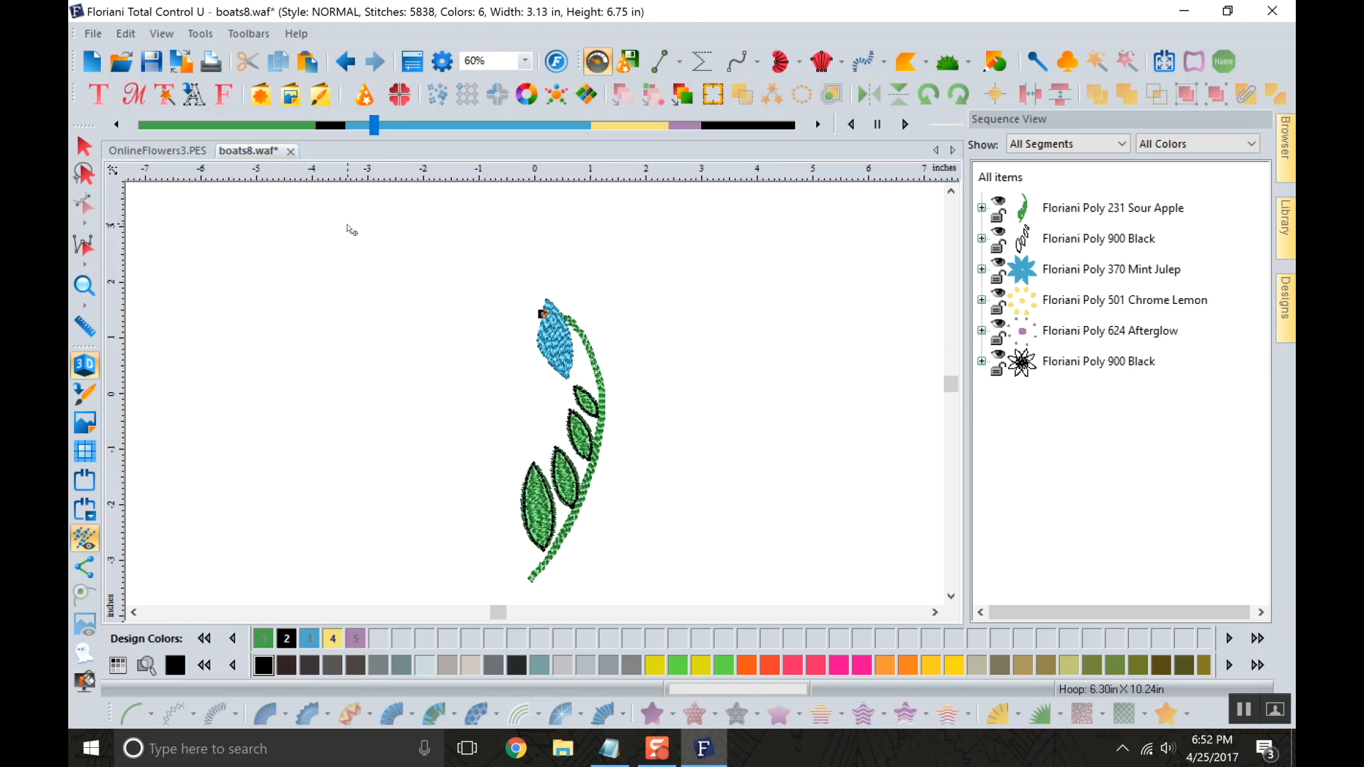
left_click_drag(373, 125, 783, 74)
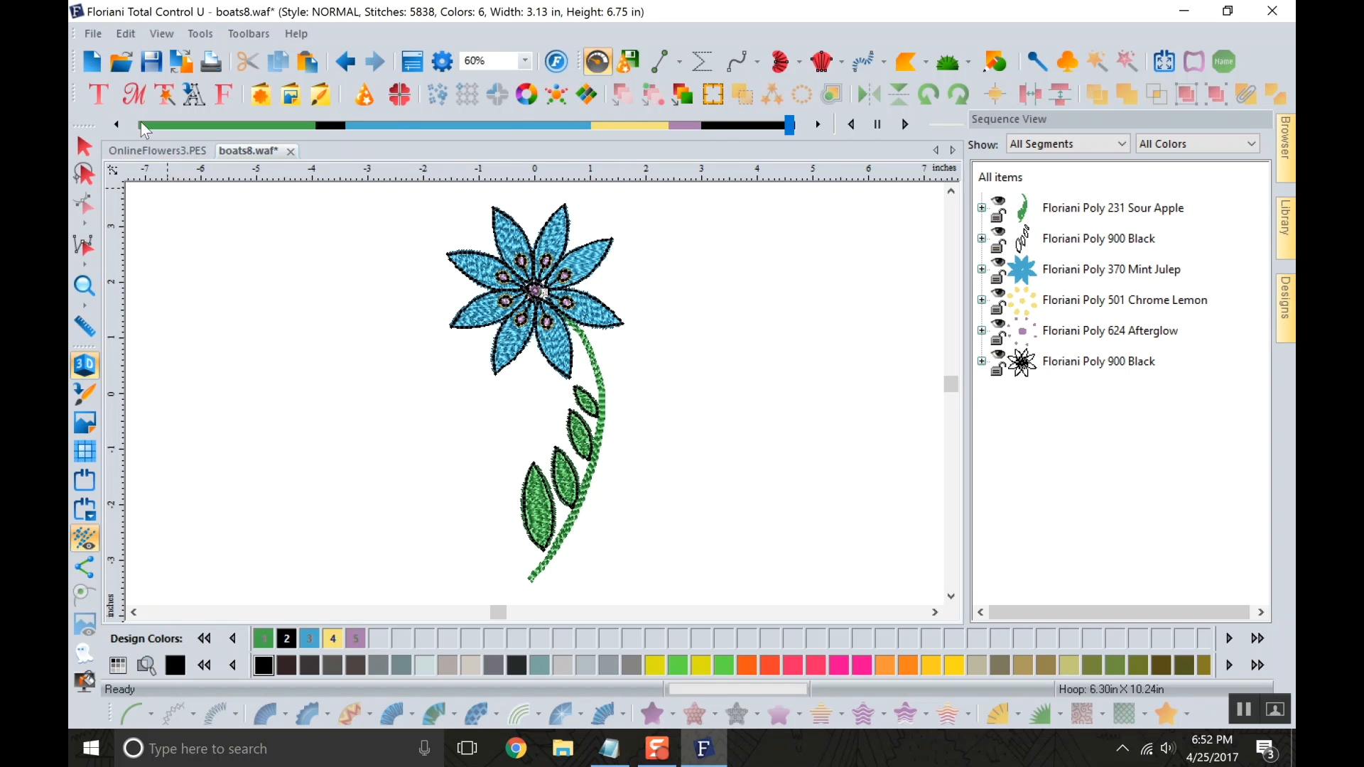
Save the flower design to the Desktop as Flower_LillyBib in Floriani Files (WAF) format.
left_click(93, 34)
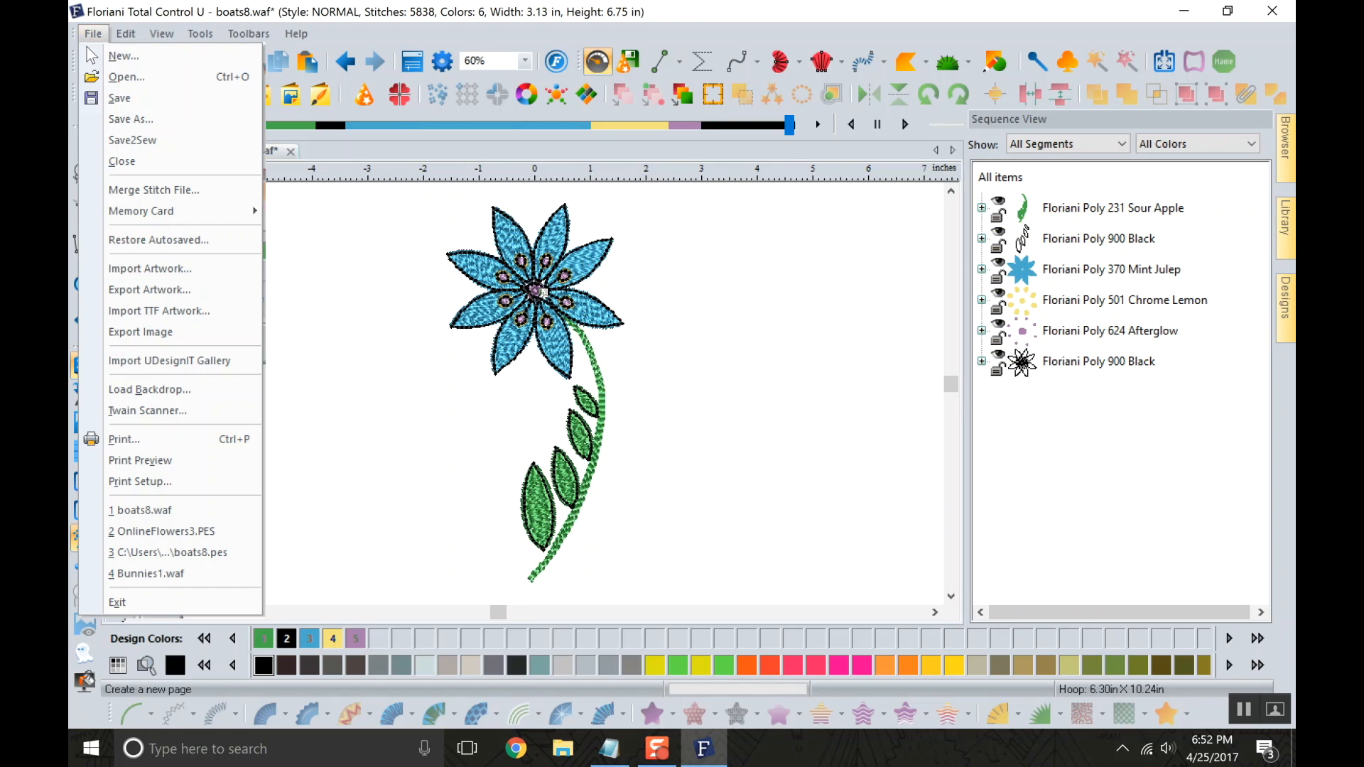
left_click(124, 121)
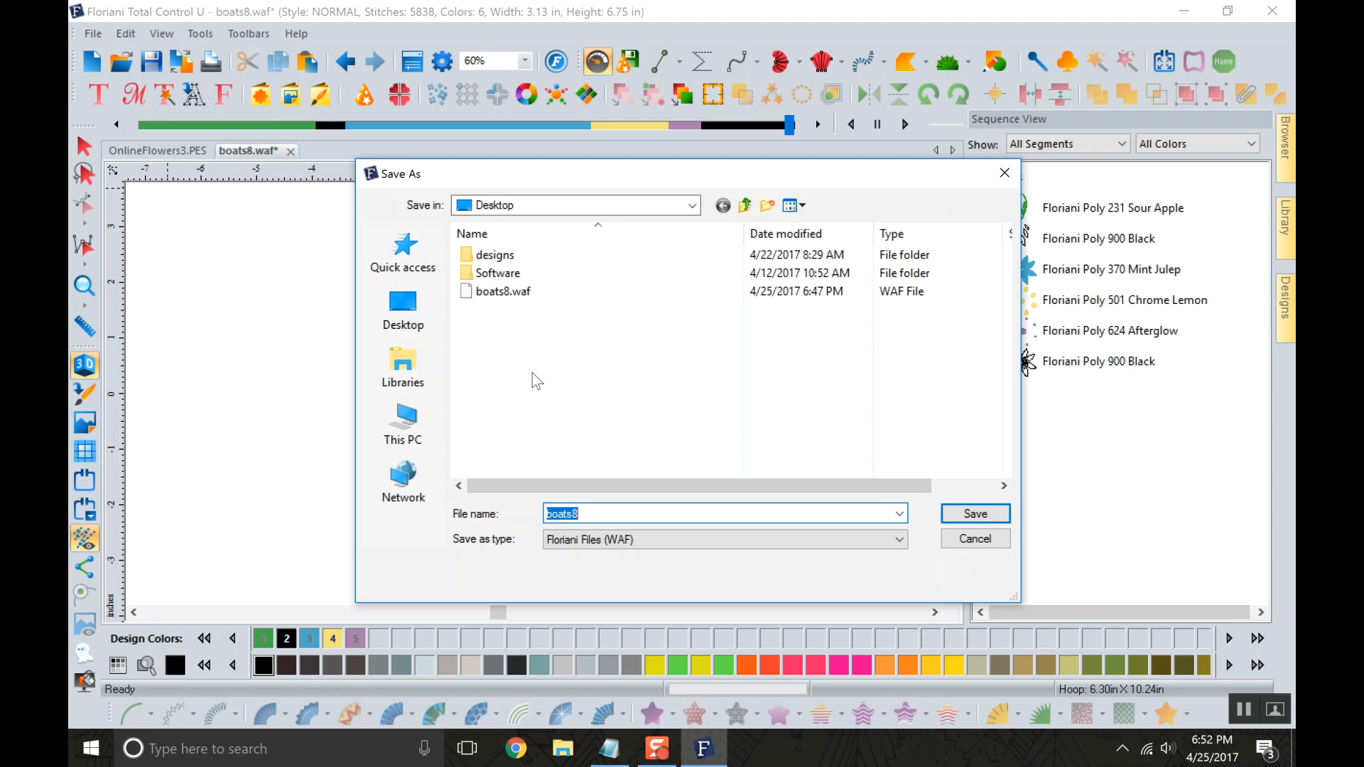
type("Flower_")
type("Lilly Bib")
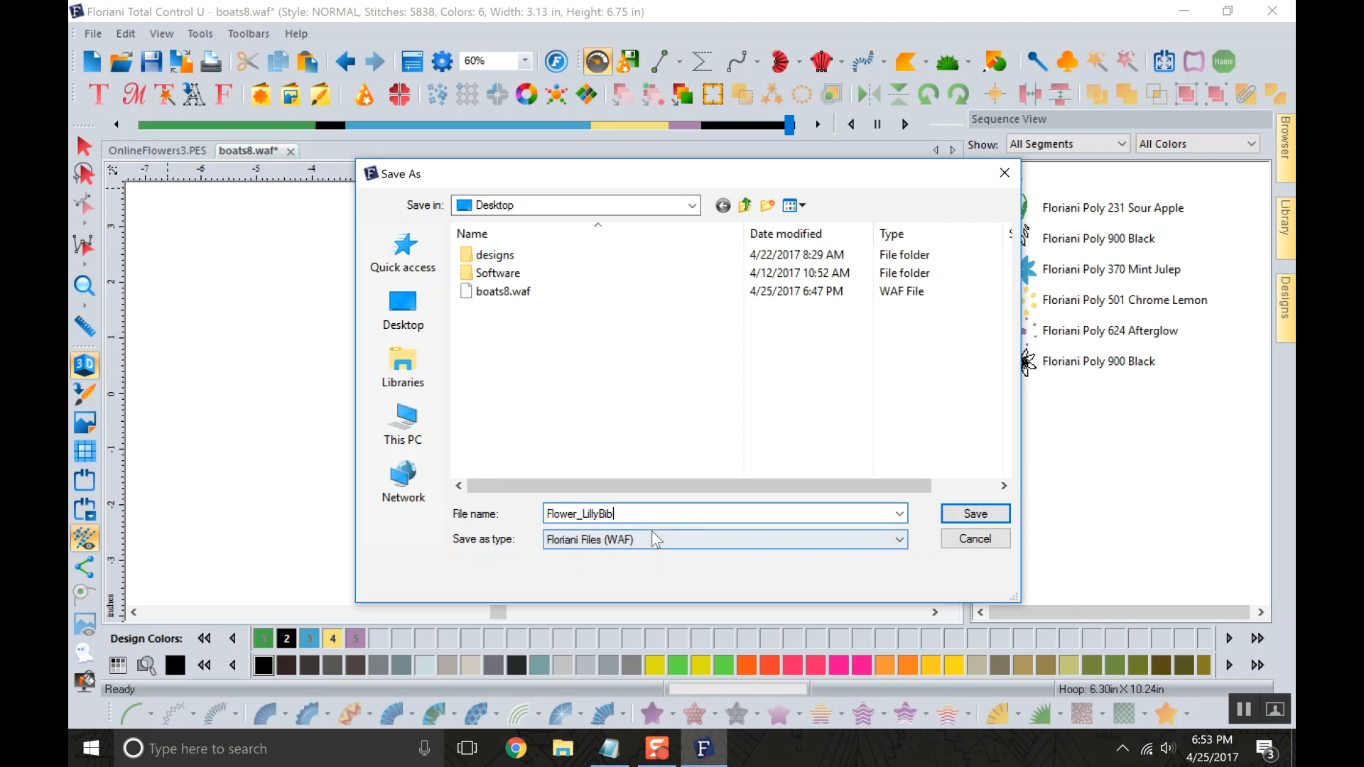
left_click(402, 307)
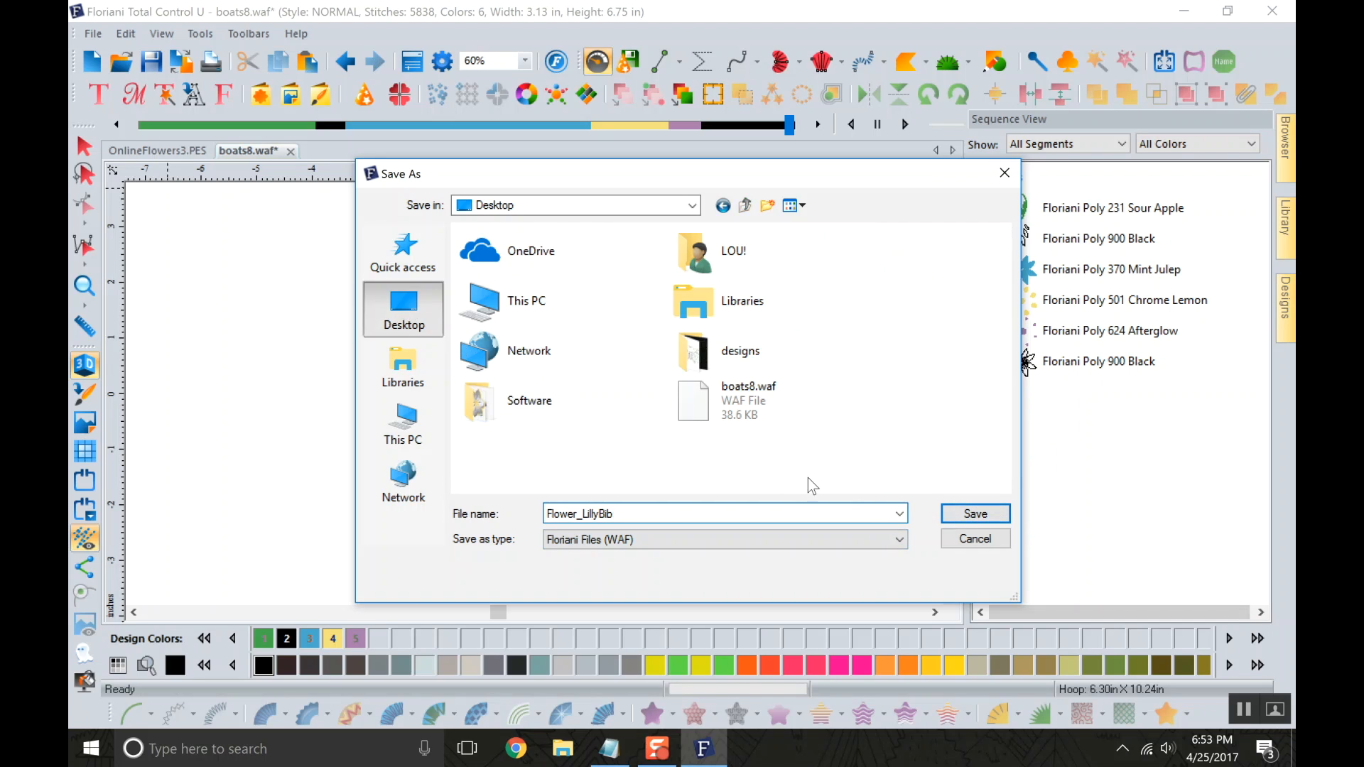
left_click(955, 521)
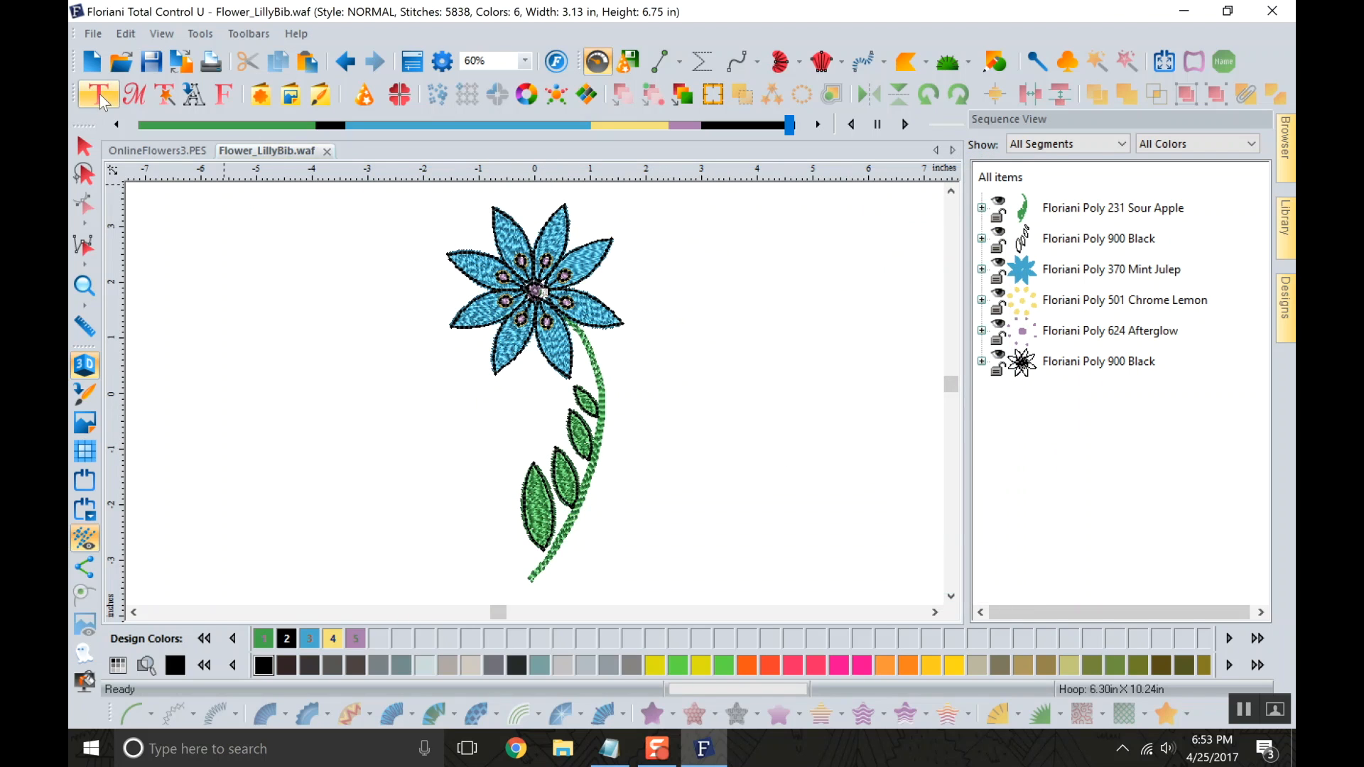
Create a new blank design page, return to Flower_LillyBib, and save a Desktop copy as Baby Lock/Brother/Bernina (PES v9).
left_click(90, 68)
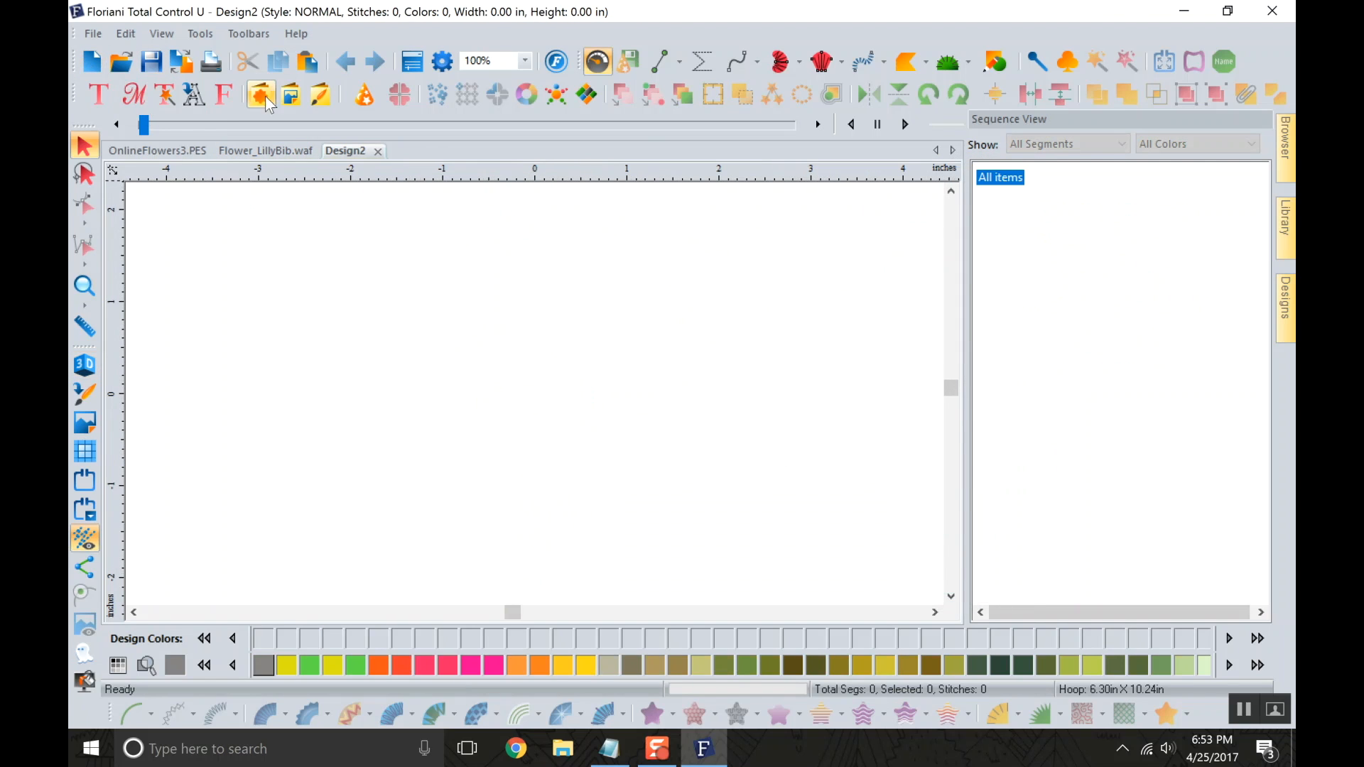
left_click(270, 151)
left_click(87, 34)
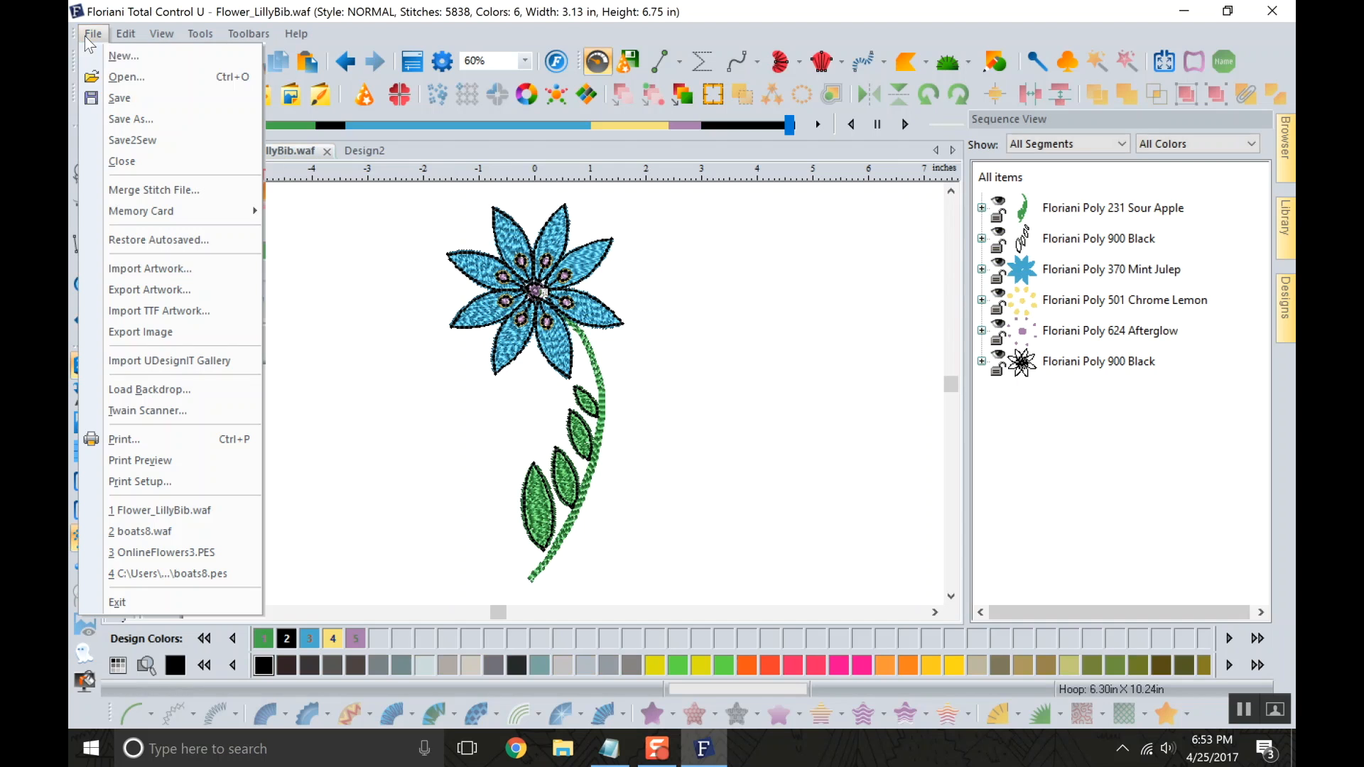
left_click(149, 141)
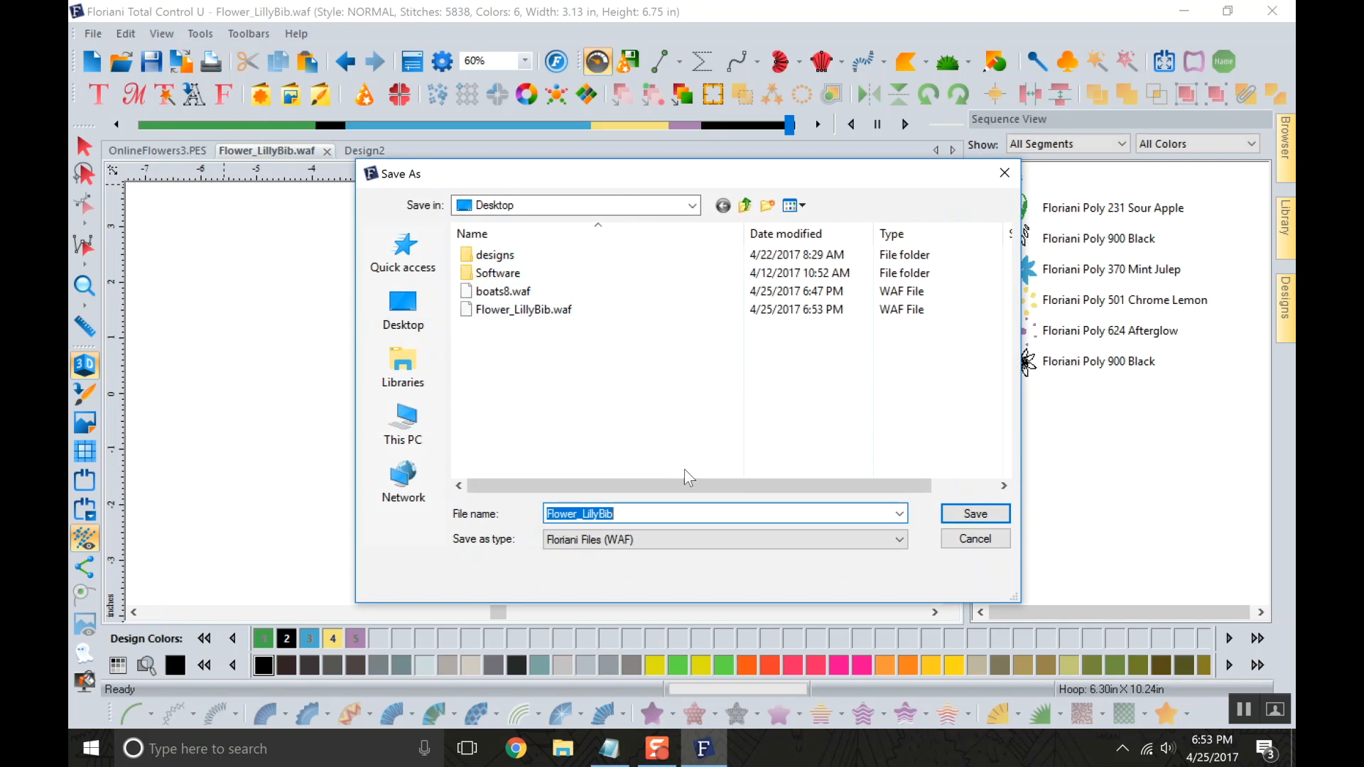
left_click(807, 541)
left_click(710, 297)
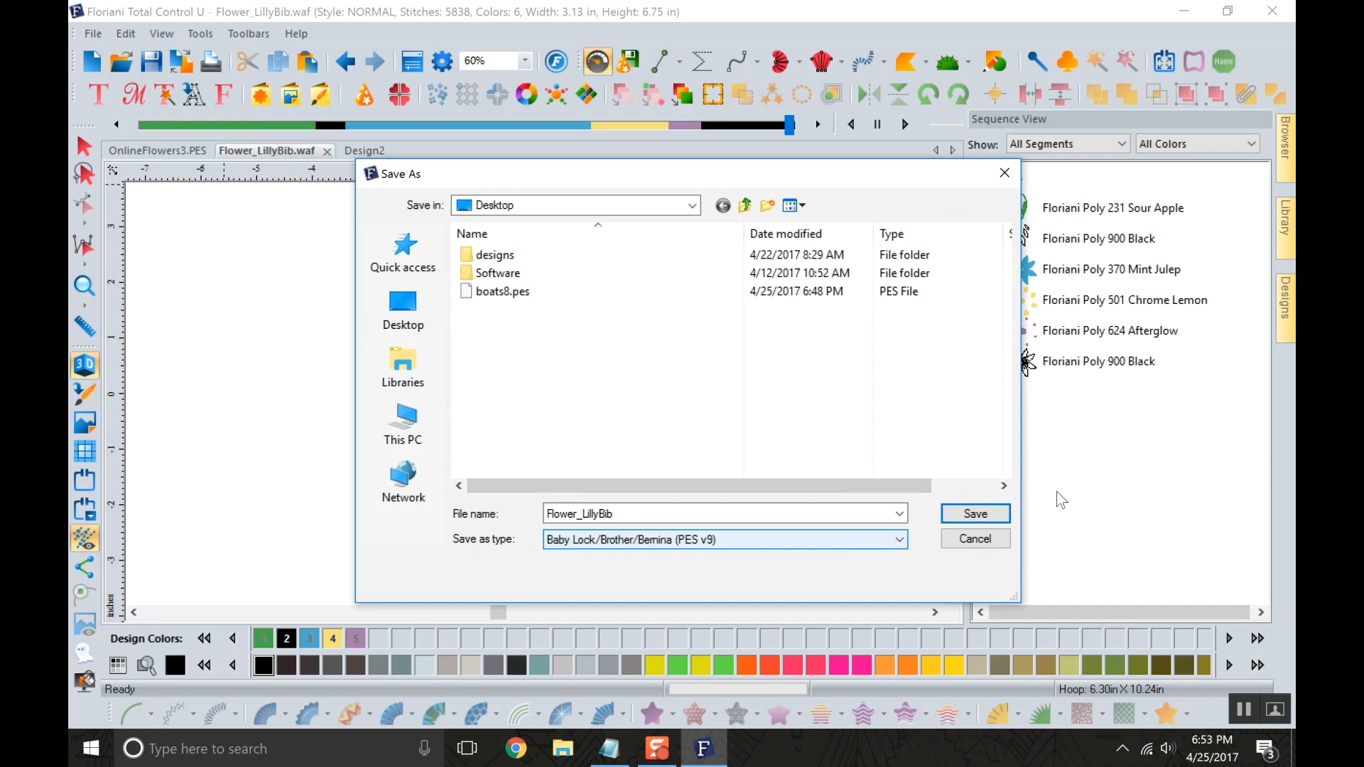
left_click(969, 513)
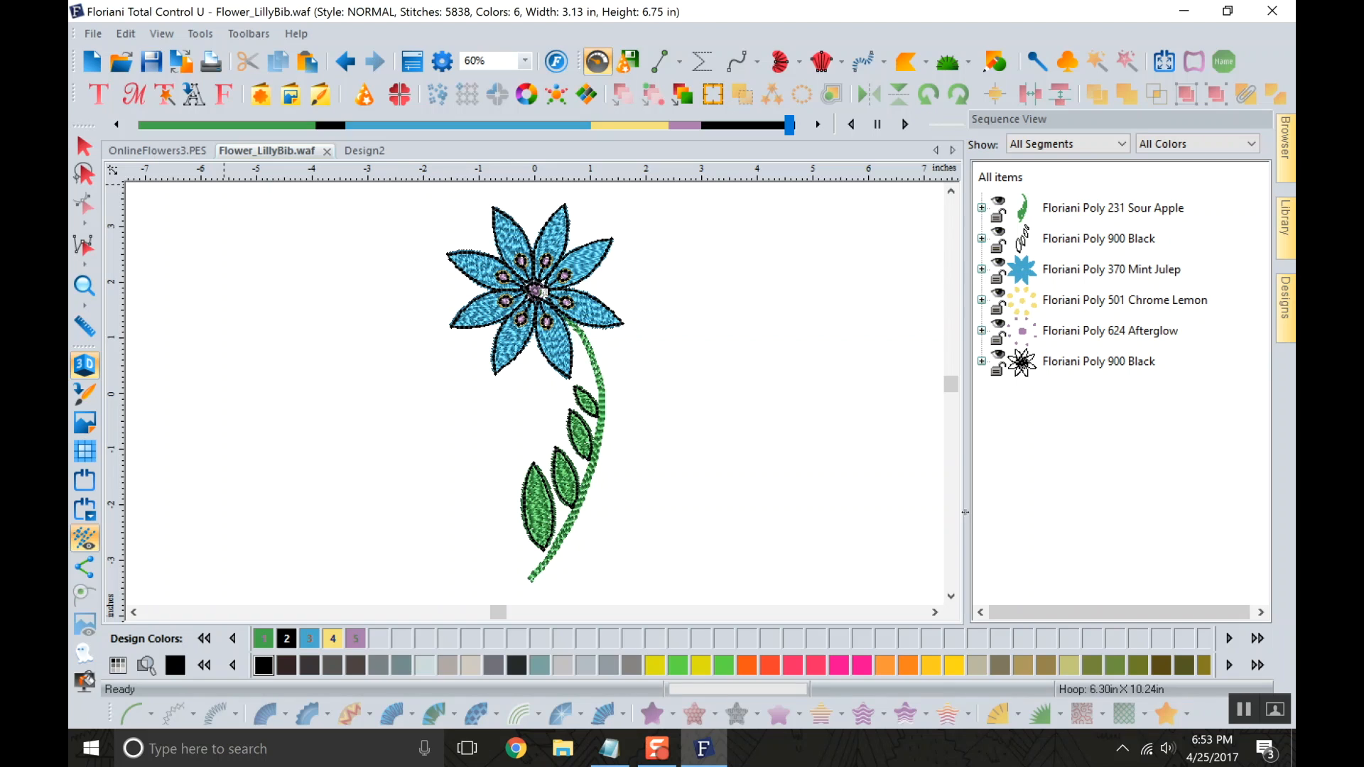
Select the flower and, in stitch editing mode, pull single stitches outward from several blue petals and the green stem.
left_click(84, 145)
left_click(508, 332)
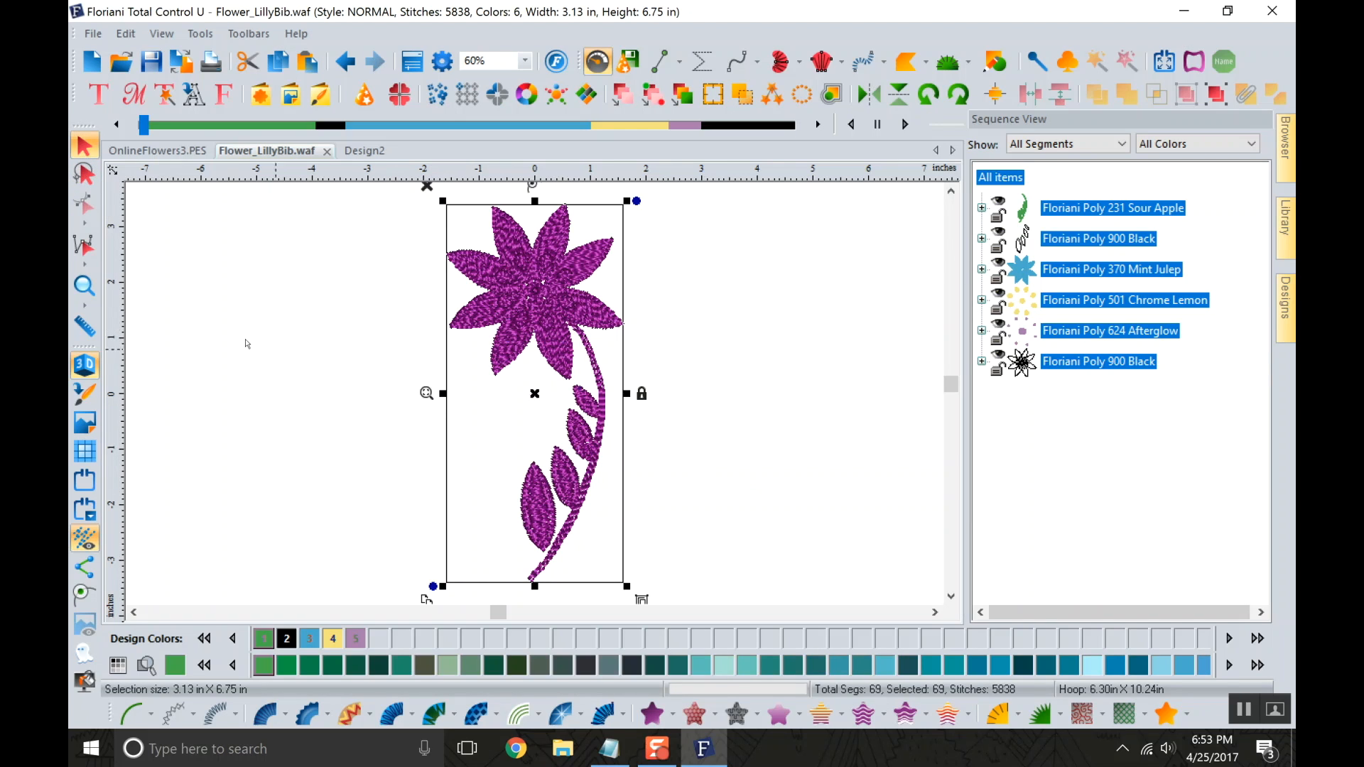
left_click(83, 244)
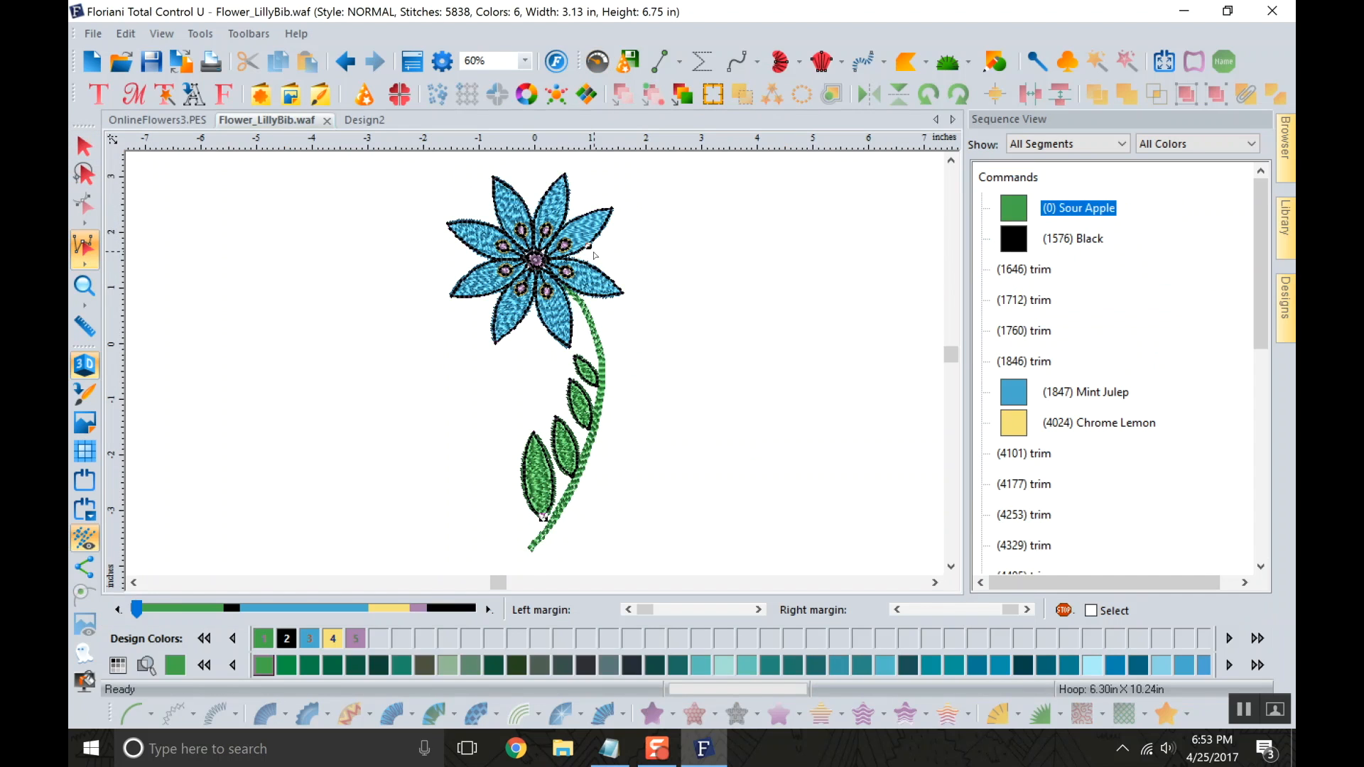
left_click_drag(601, 272, 703, 242)
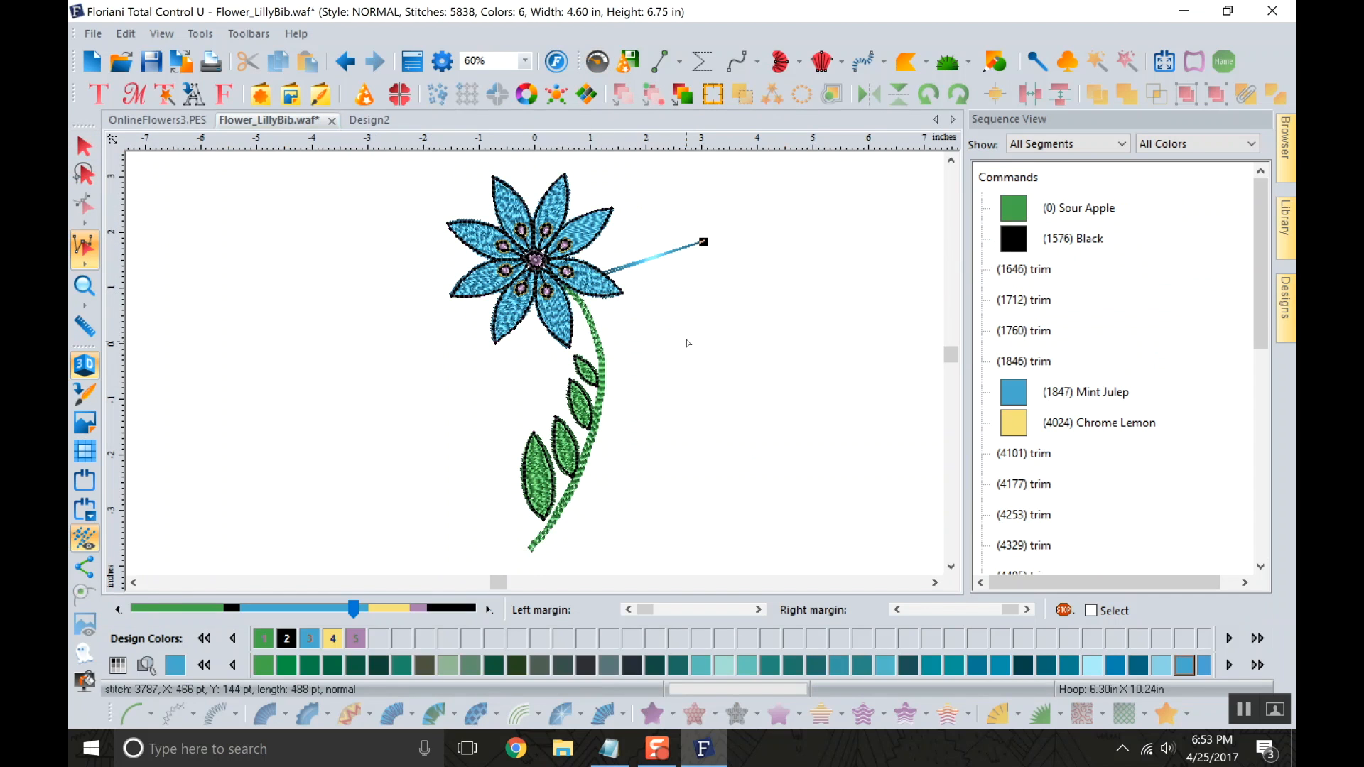
left_click_drag(521, 309, 500, 366)
left_click_drag(503, 331, 483, 404)
left_click_drag(463, 293, 422, 336)
left_click_drag(486, 260, 343, 288)
left_click_drag(508, 321, 561, 400)
left_click_drag(553, 310, 574, 398)
left_click_drag(599, 239, 628, 336)
left_click_drag(610, 291, 662, 352)
left_click_drag(571, 323, 628, 498)
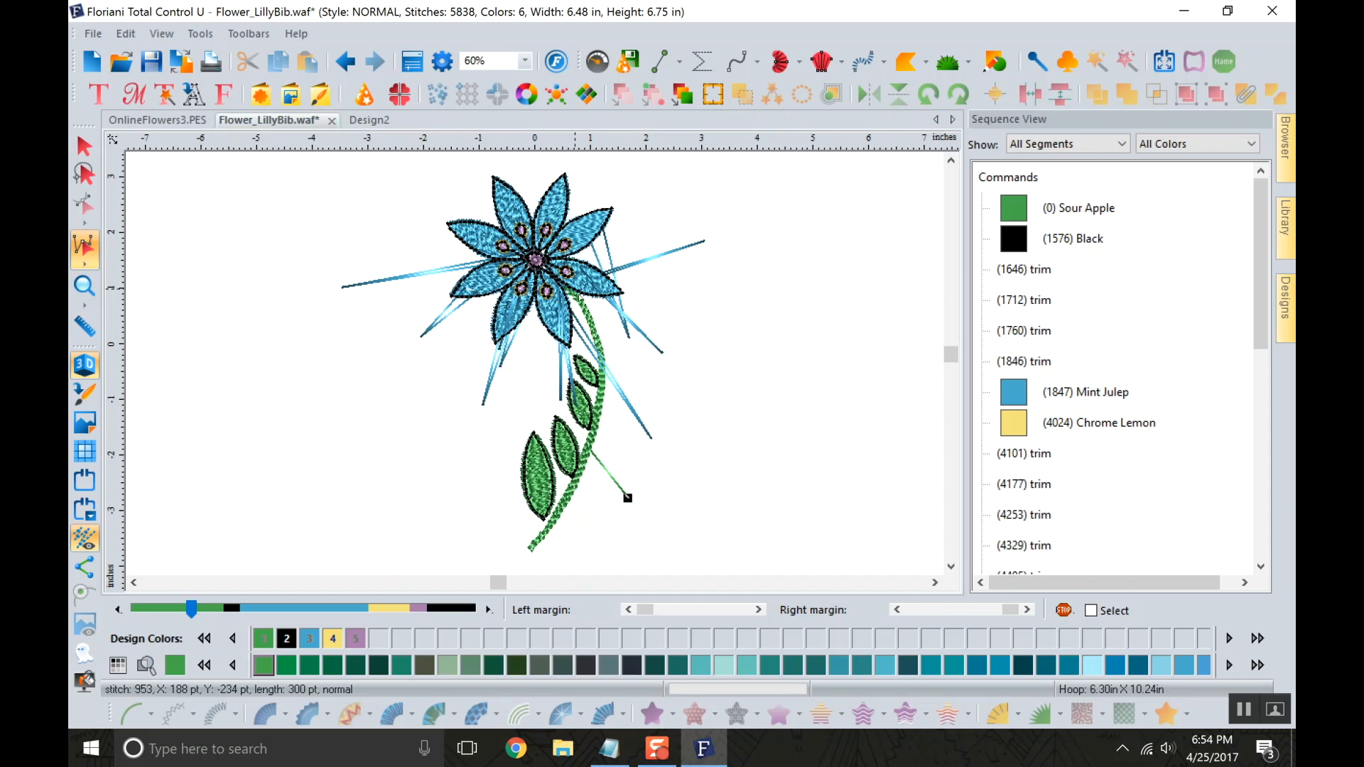
Undo all the stitch moves on the petals and stem.
left_click(346, 64)
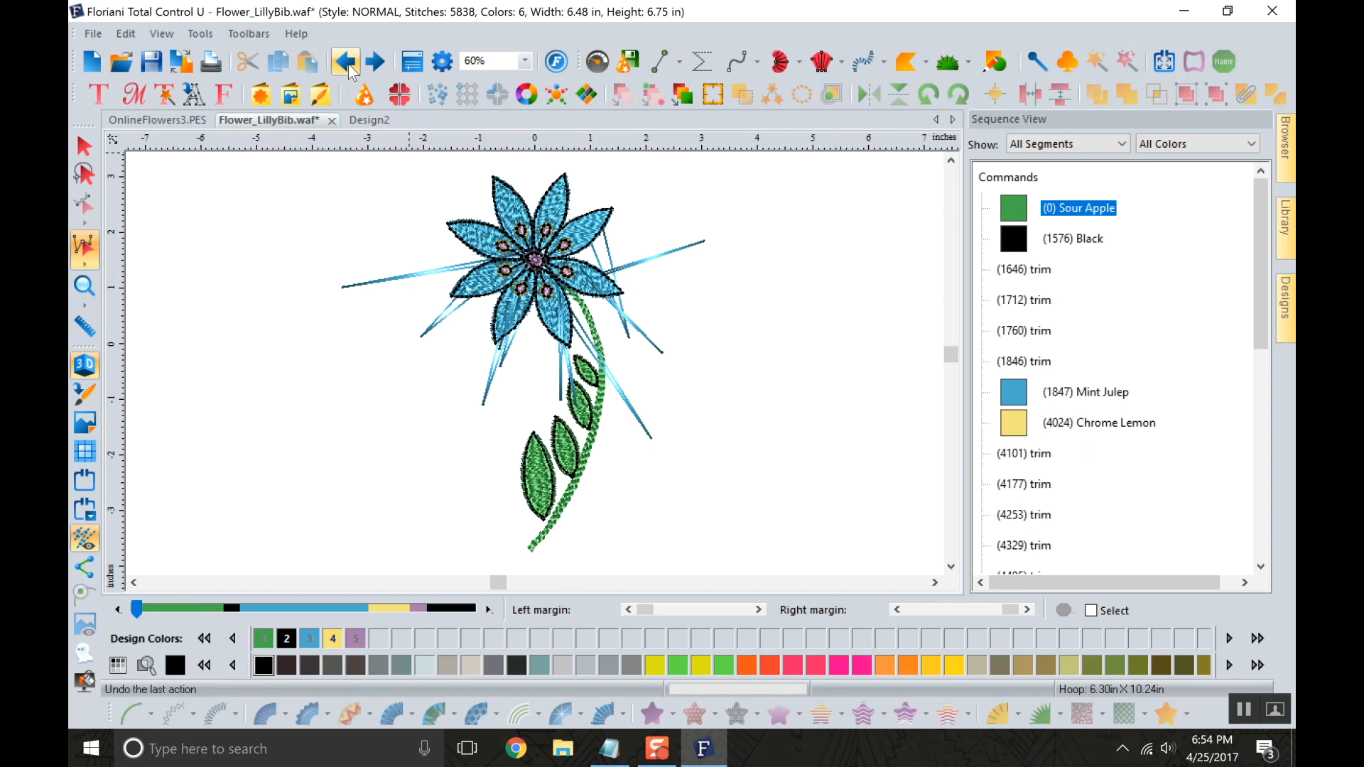
left_click(348, 64)
left_click(348, 64)
left_click(348, 64)
left_click(348, 64)
left_click(348, 64)
left_click(348, 64)
left_click(348, 64)
left_click(348, 64)
left_click(348, 64)
left_click(348, 64)
left_click(348, 64)
left_click(348, 64)
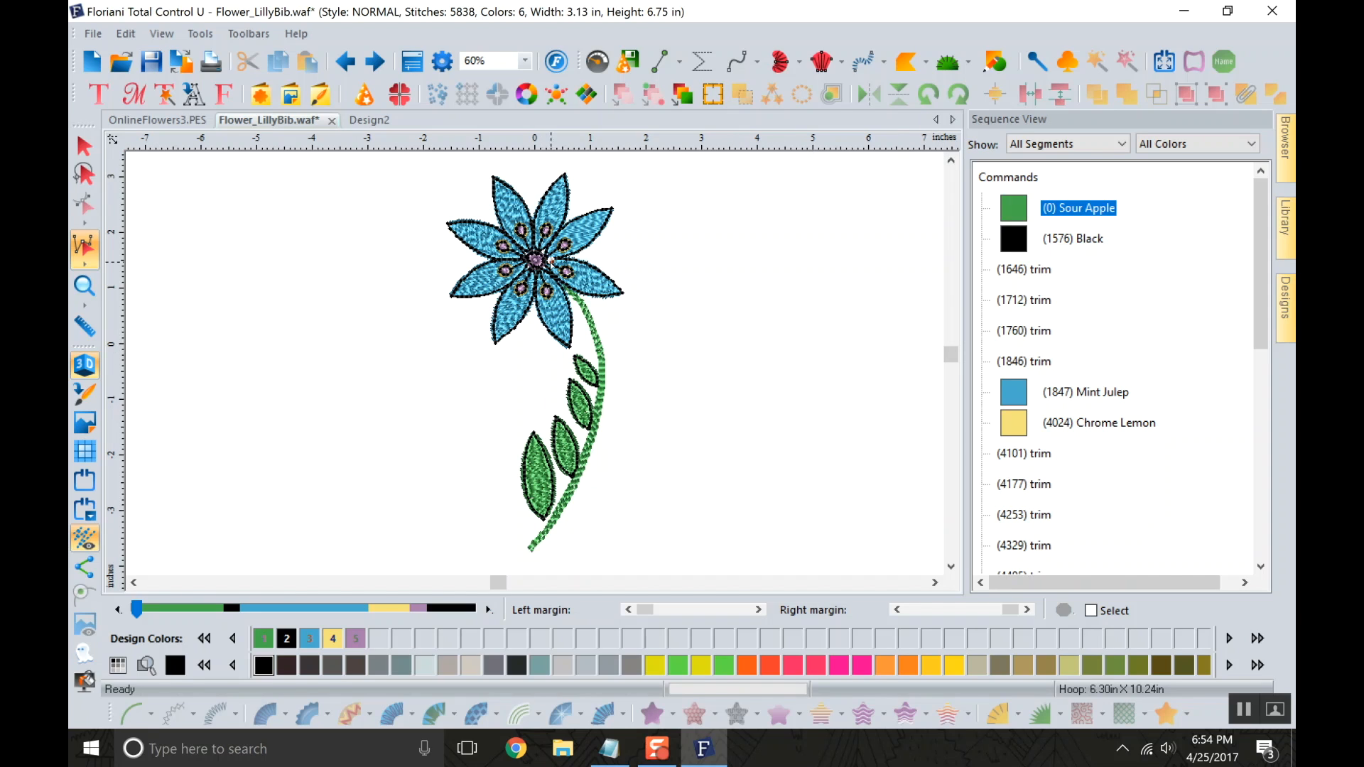
Leave stitch editing for the Selection tool, select the whole flower design, and clear the selection.
left_click(564, 305)
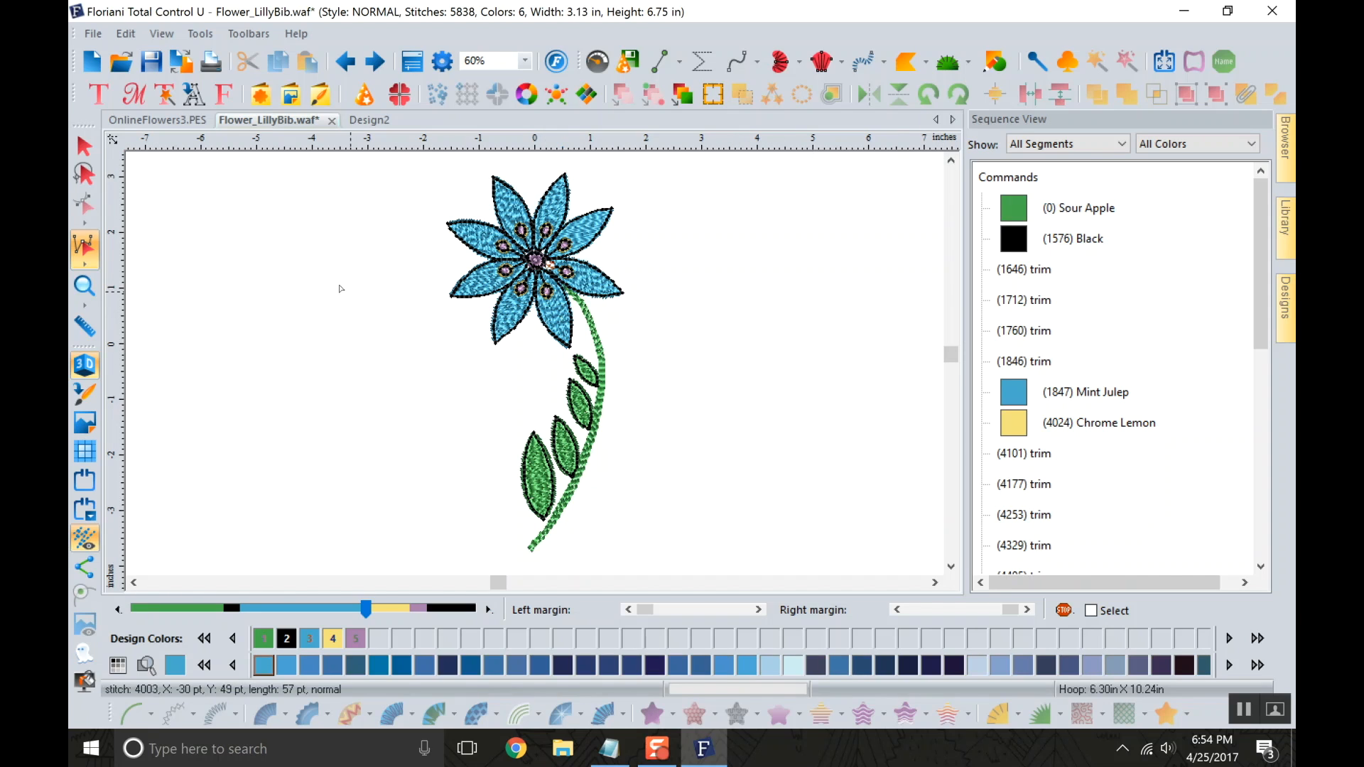
left_click(86, 149)
key("ctrl+a")
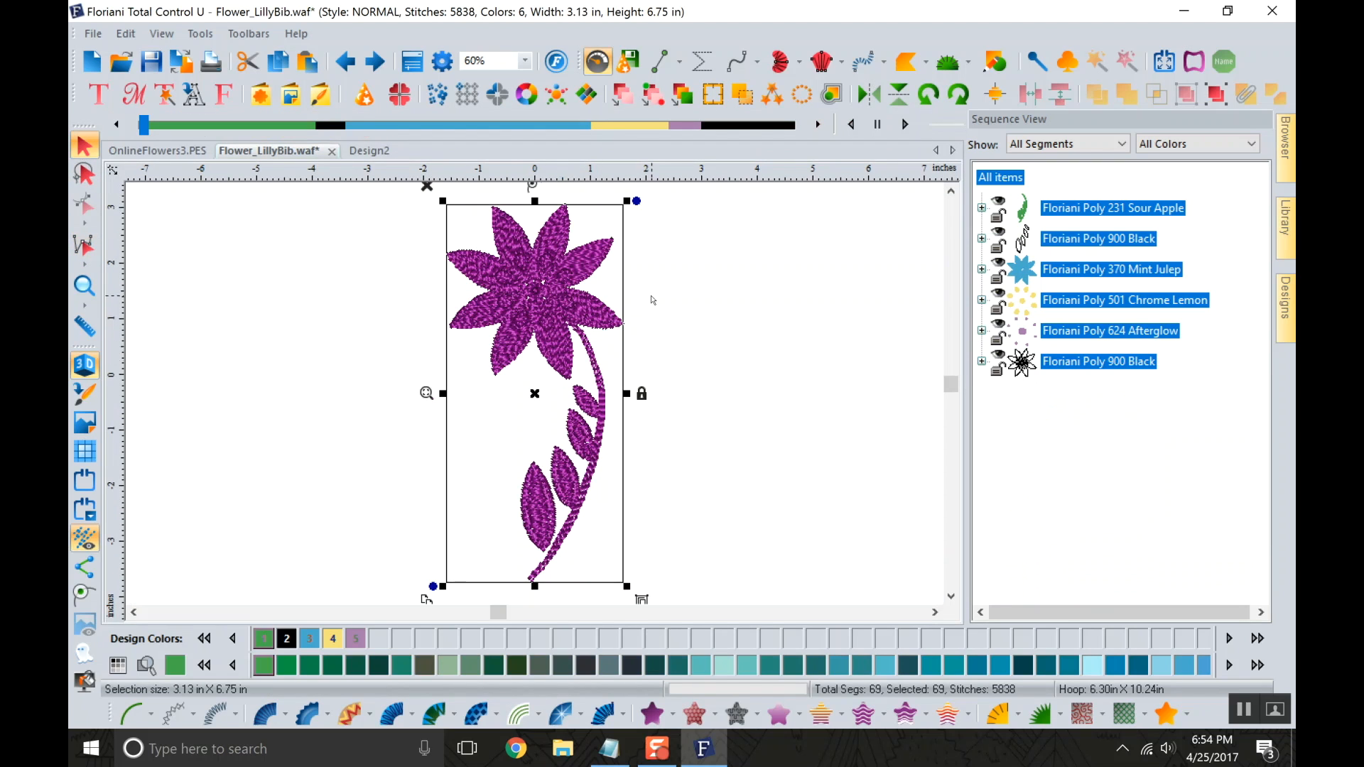
left_click(787, 351)
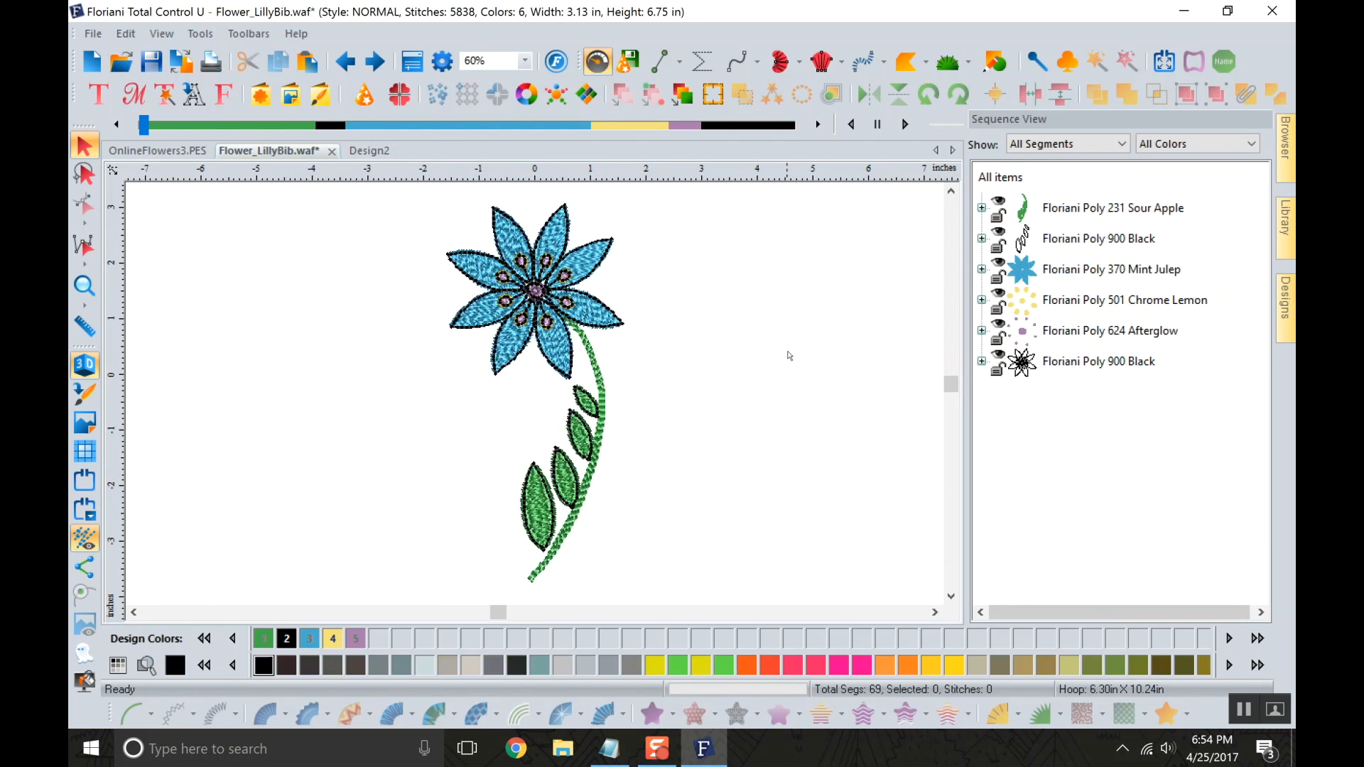
Highlight the Sour Apple, first Black, Mint Julep, Chrome Lemon and Afterglow colors one by one from the Sequence View.
left_click(1049, 210)
left_click(1077, 239)
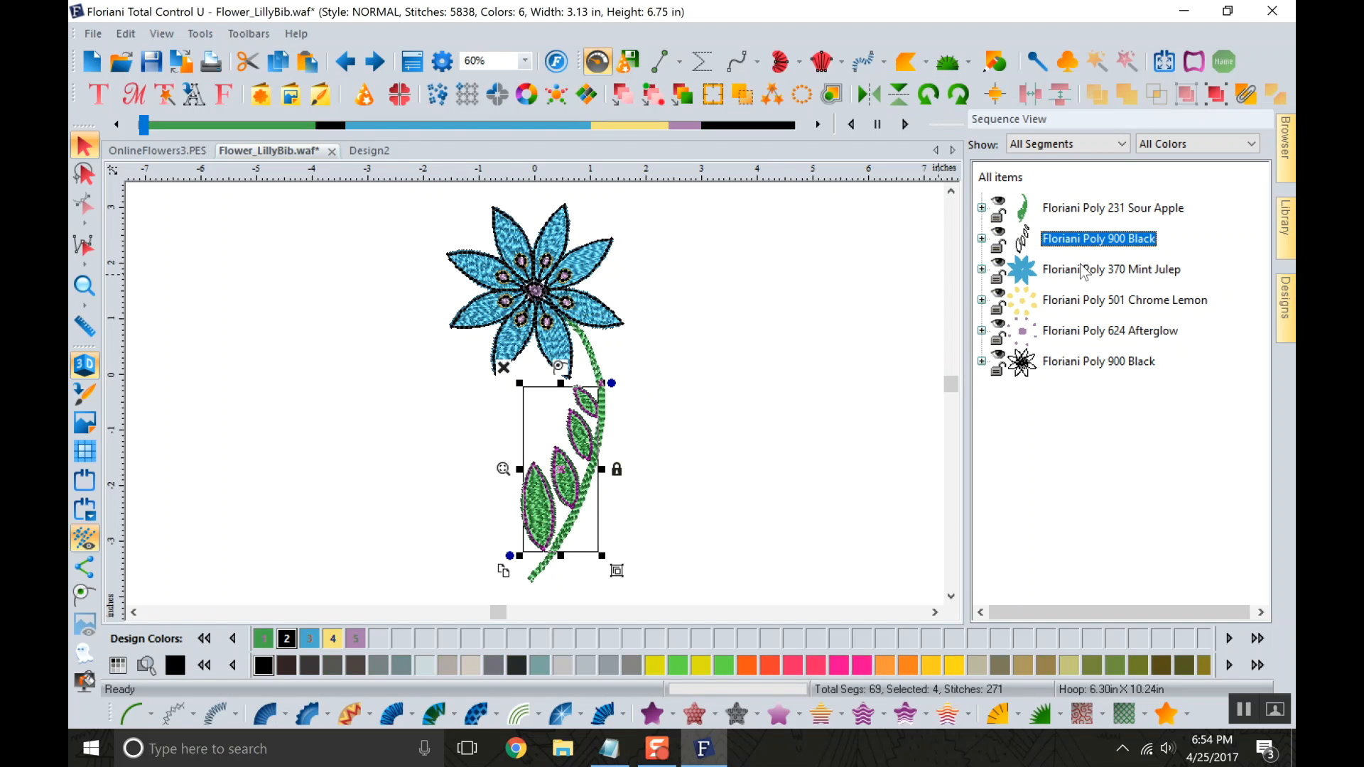
left_click(1083, 273)
left_click(1074, 301)
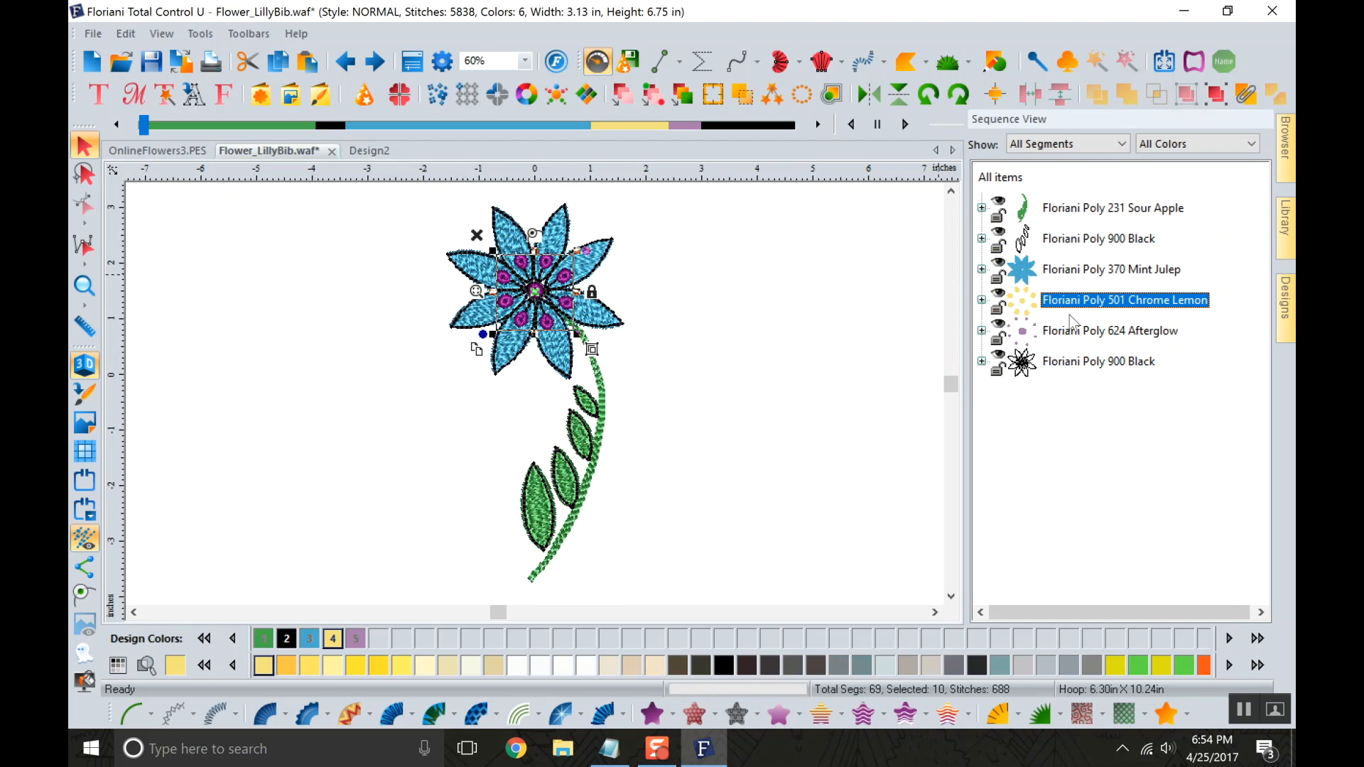
left_click(1079, 334)
Delete the flower's Floriani Poly 900 Black outline from the Sequence View and collapse the Afterglow segments.
left_click(1077, 365)
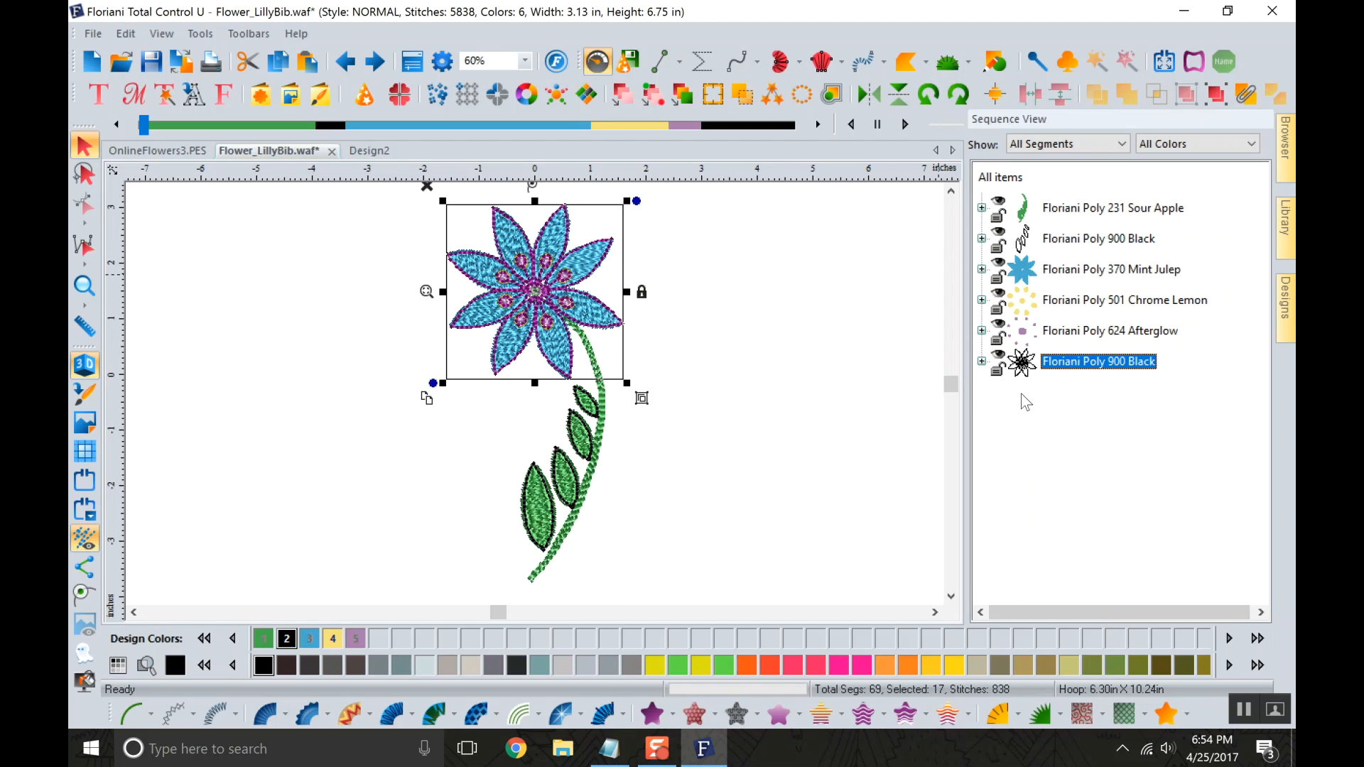
right_click(1054, 361)
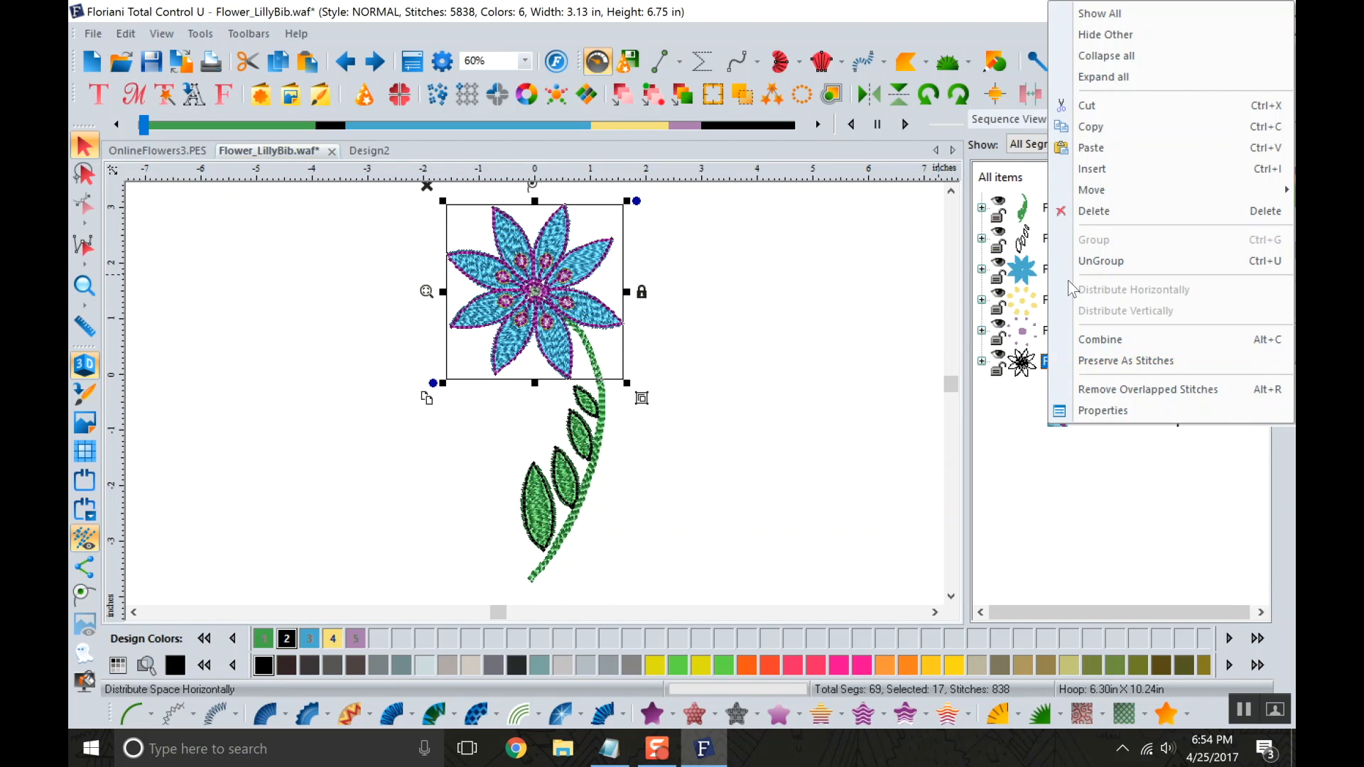
left_click(1093, 211)
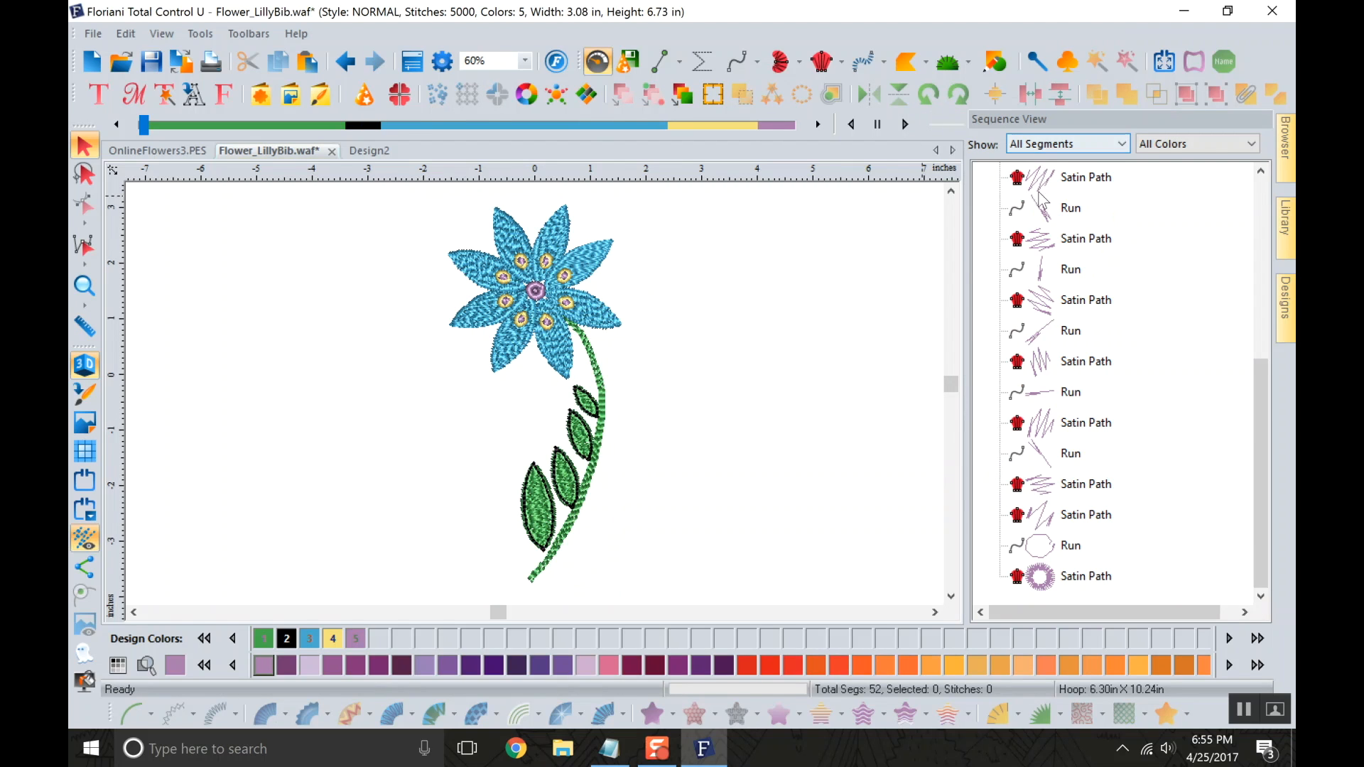
left_click(981, 330)
Delete the leaves' Floriani Poly 900 Black outline and collapse the Mint Julep segments.
left_click(1087, 239)
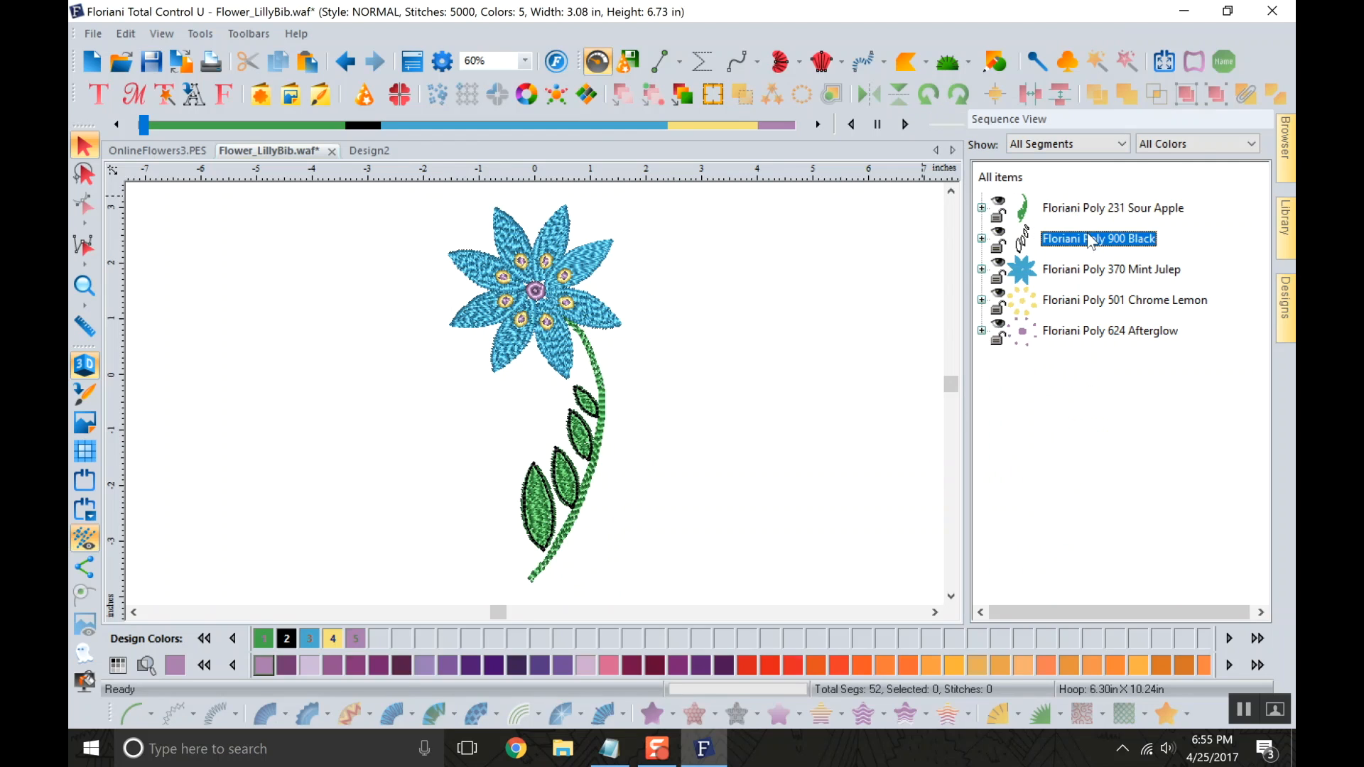
right_click(1050, 238)
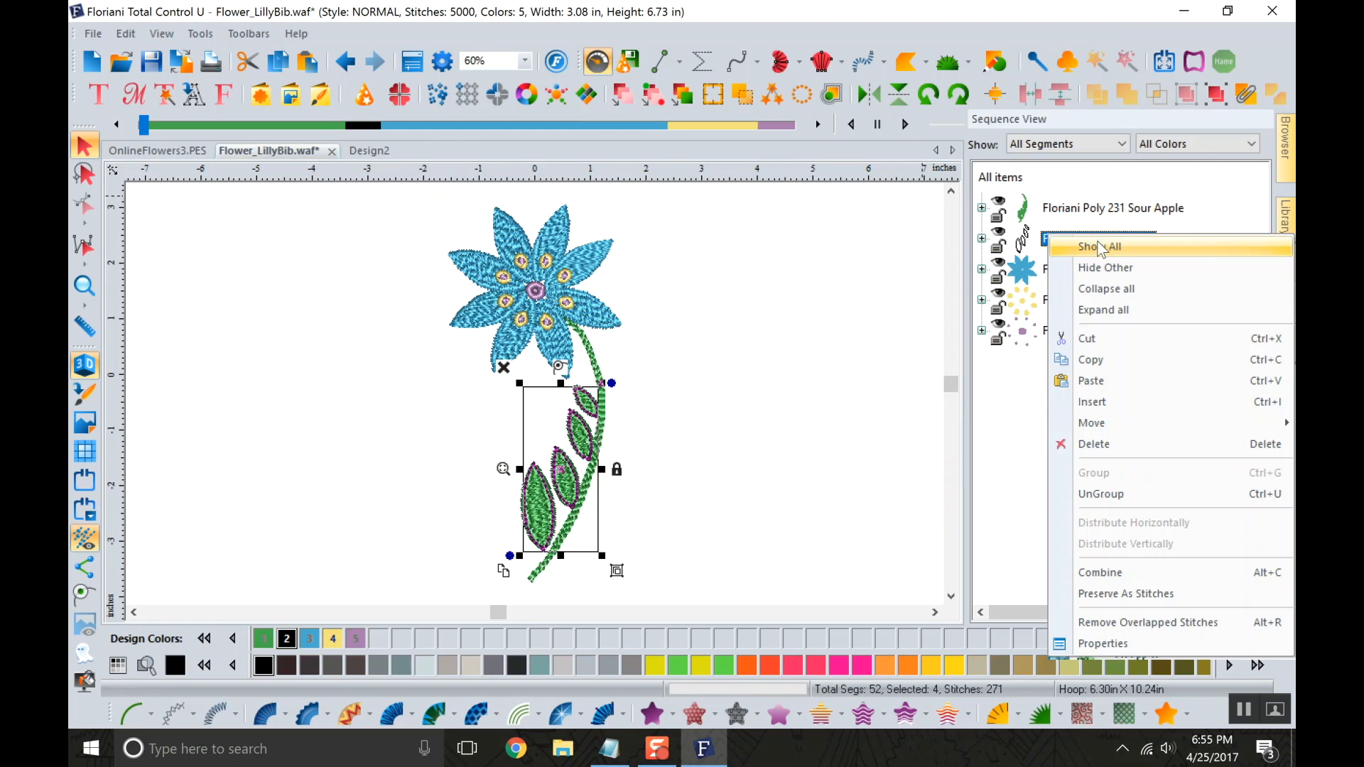
left_click(1096, 444)
left_click(796, 482)
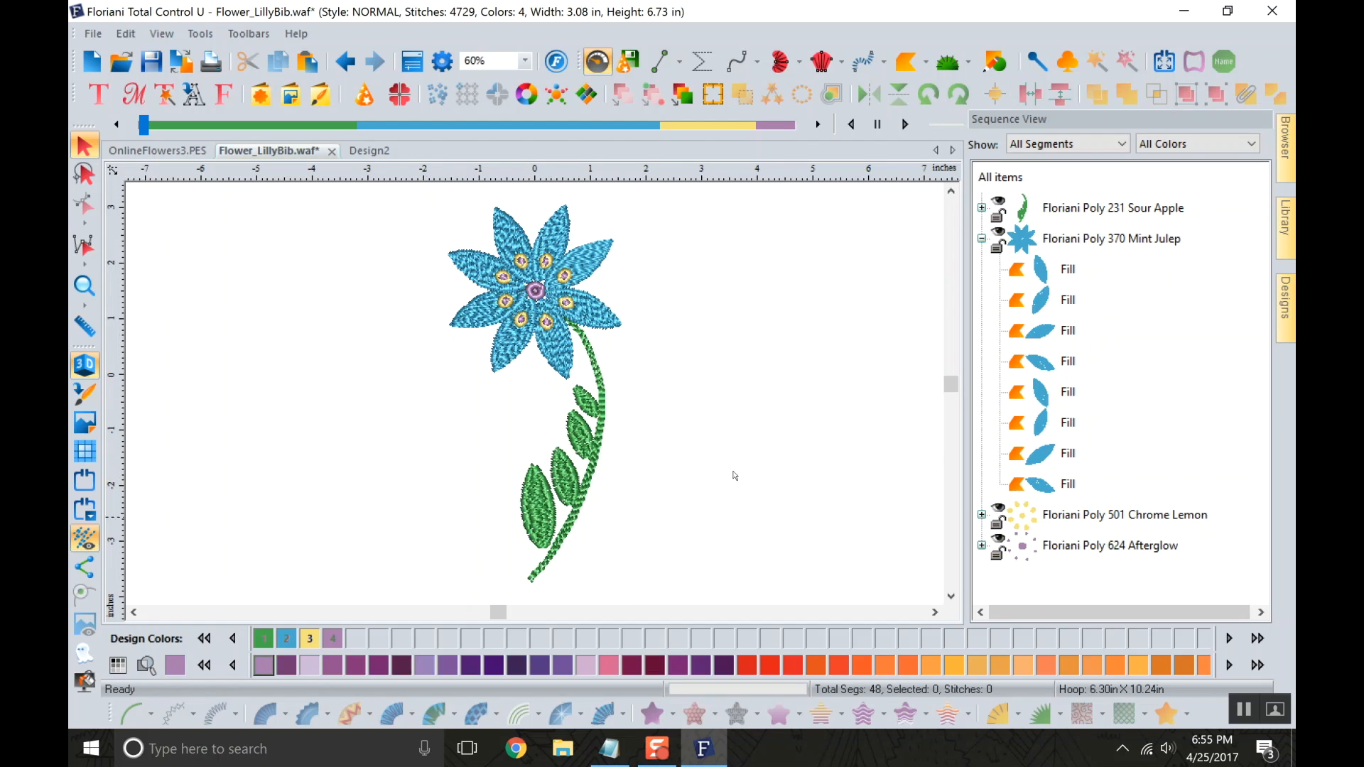
left_click(982, 239)
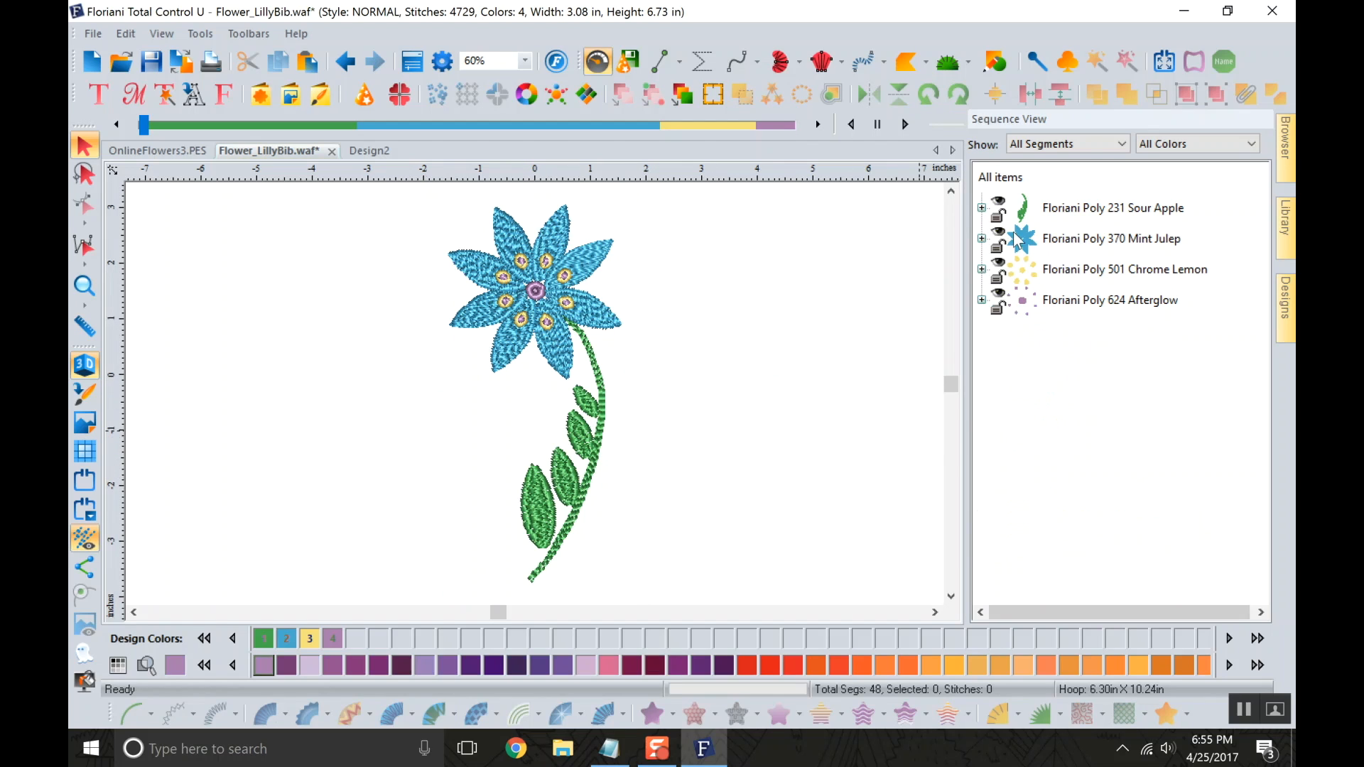
Inspect the Sour Apple segments, filter the Sequence View to Fill segments, and return it to All Segments.
left_click(982, 209)
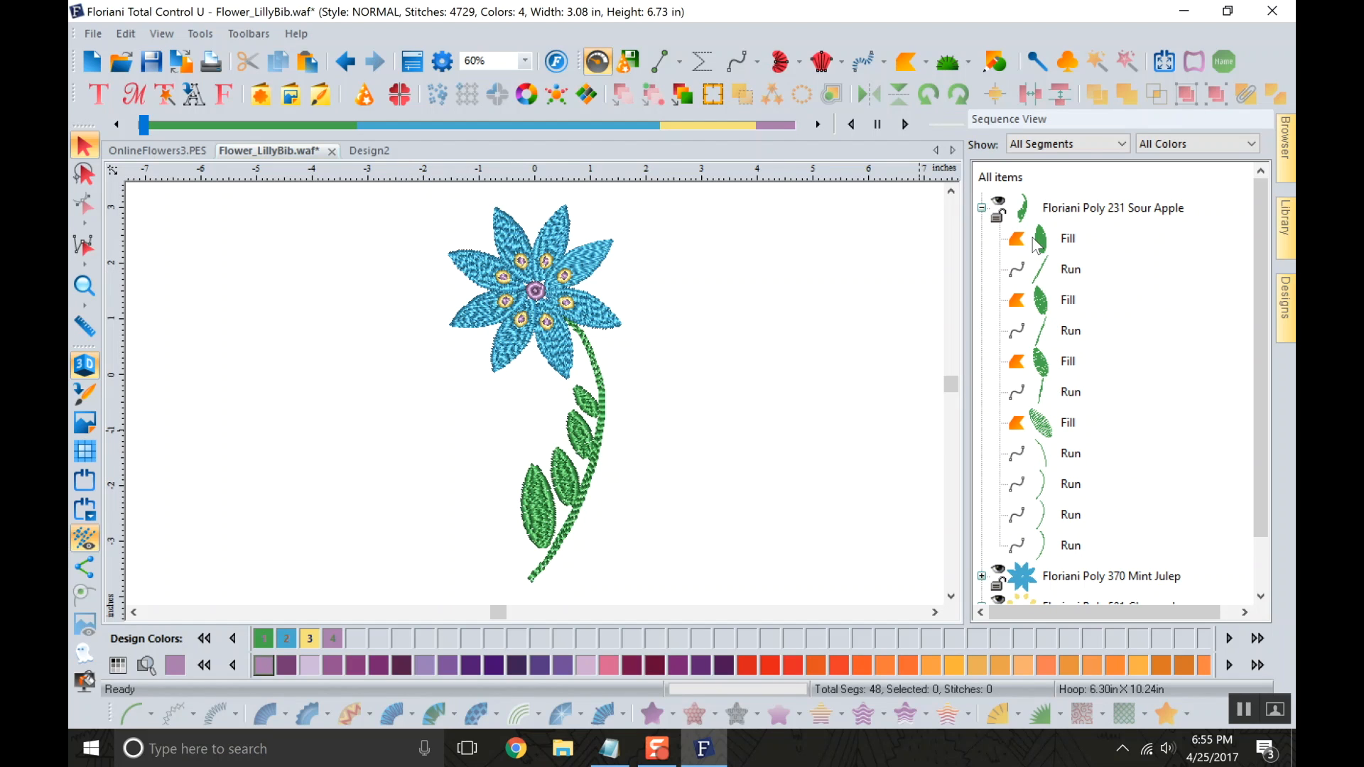
left_click(982, 208)
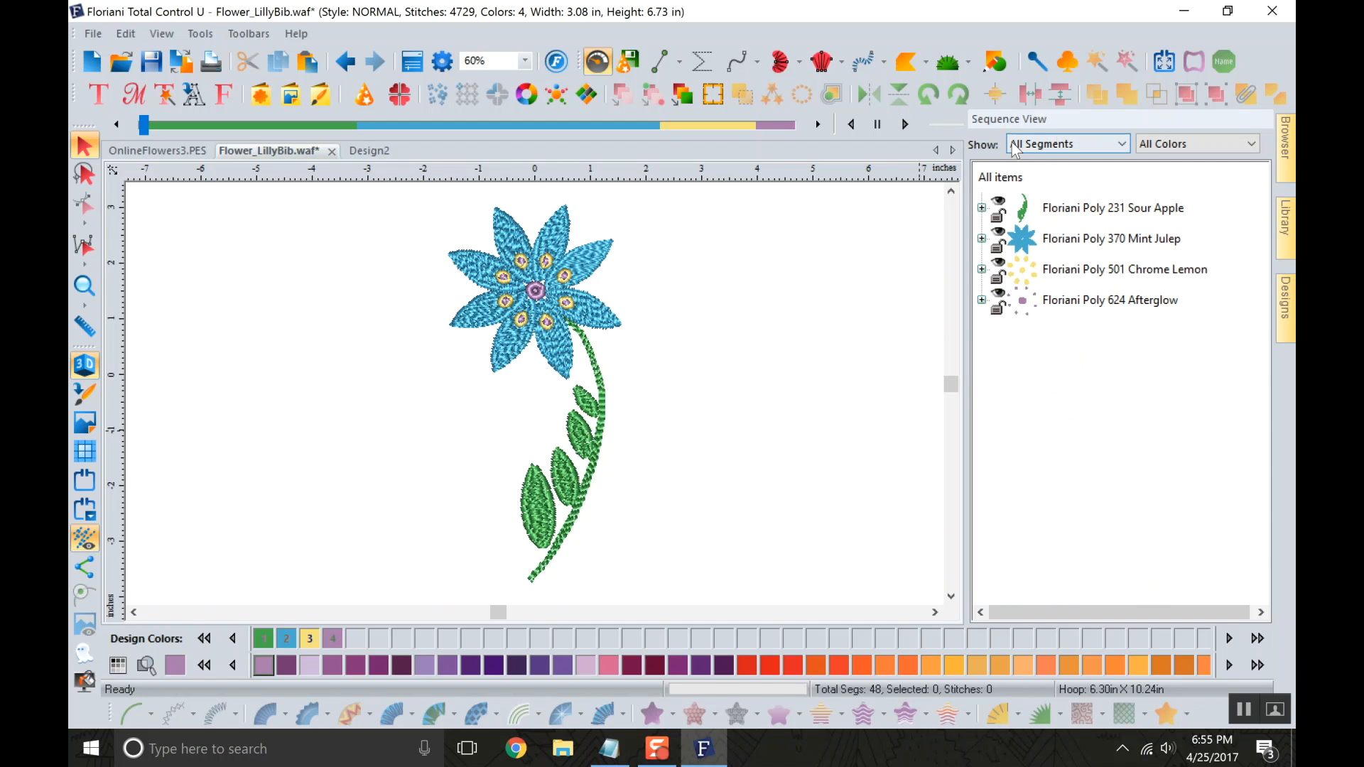
left_click(1084, 143)
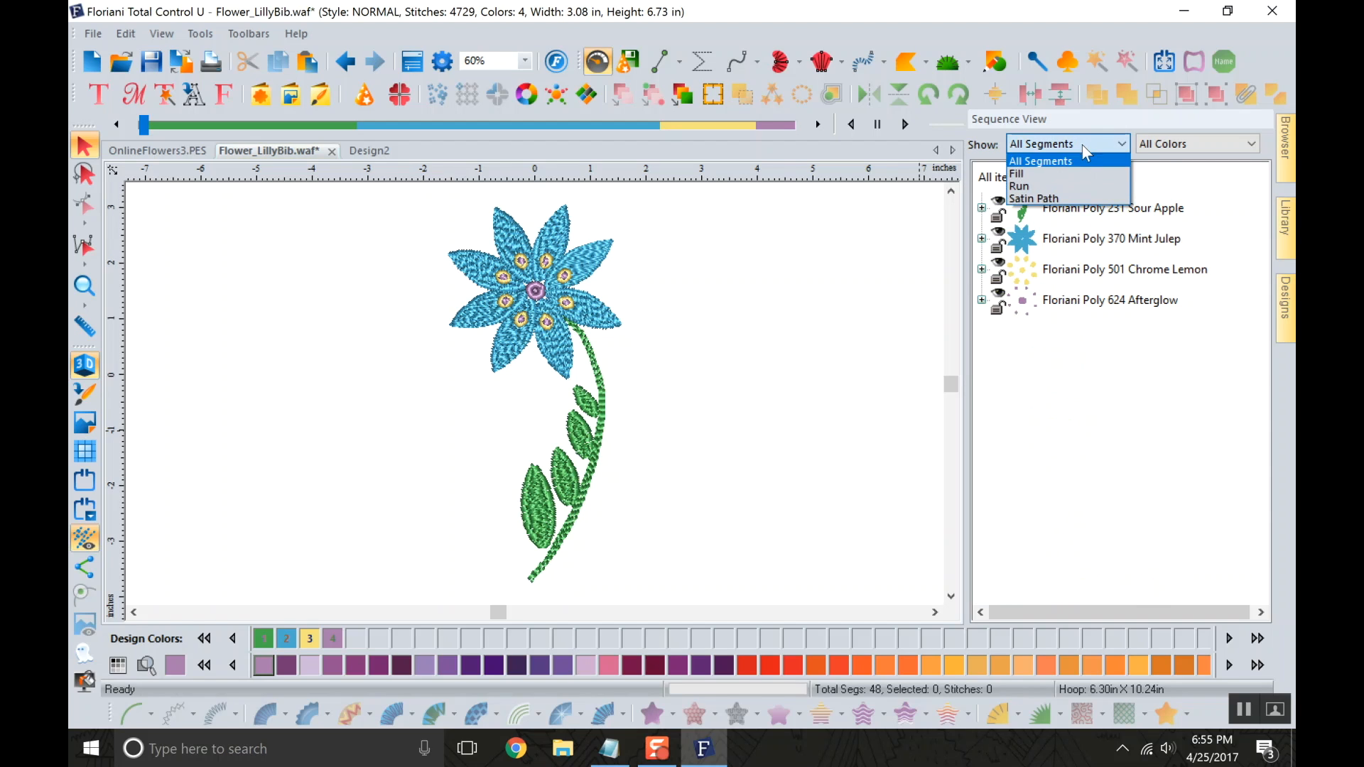
left_click(1034, 174)
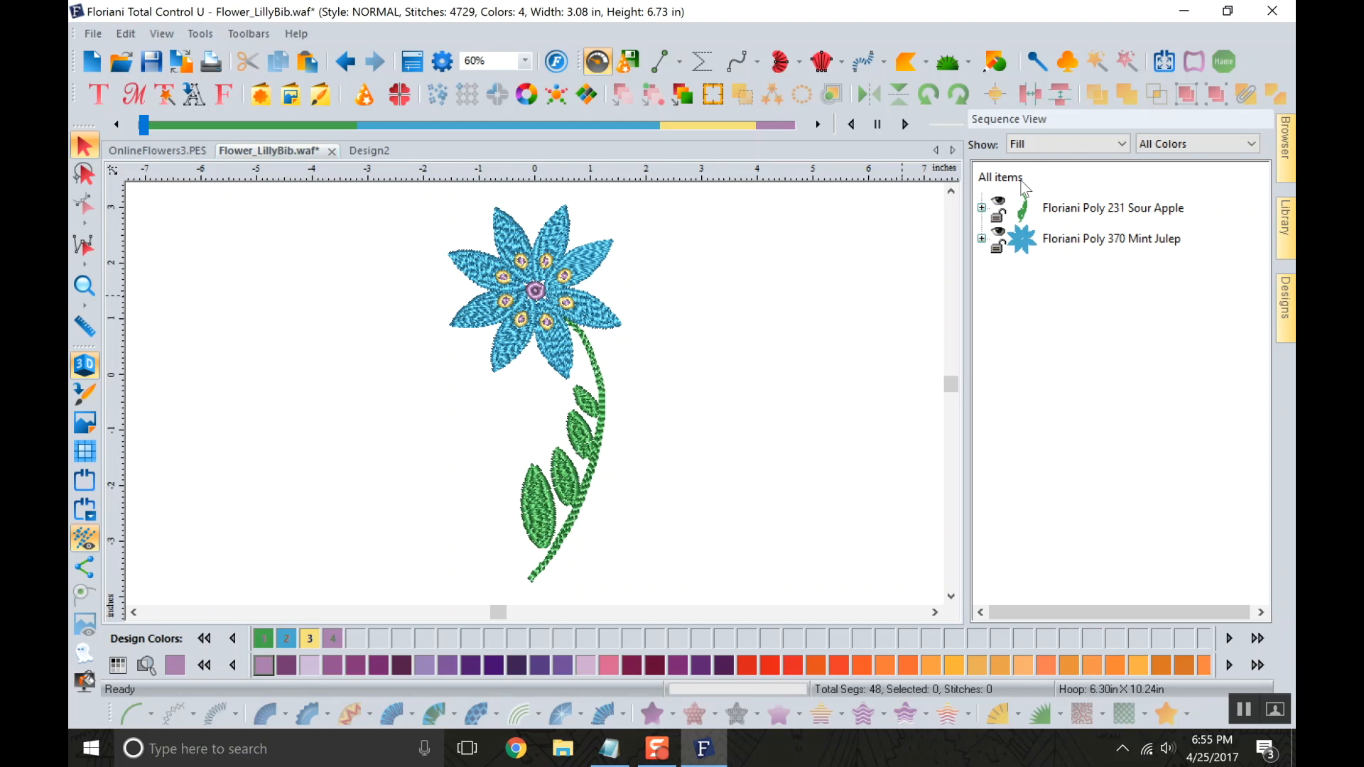
left_click(1033, 144)
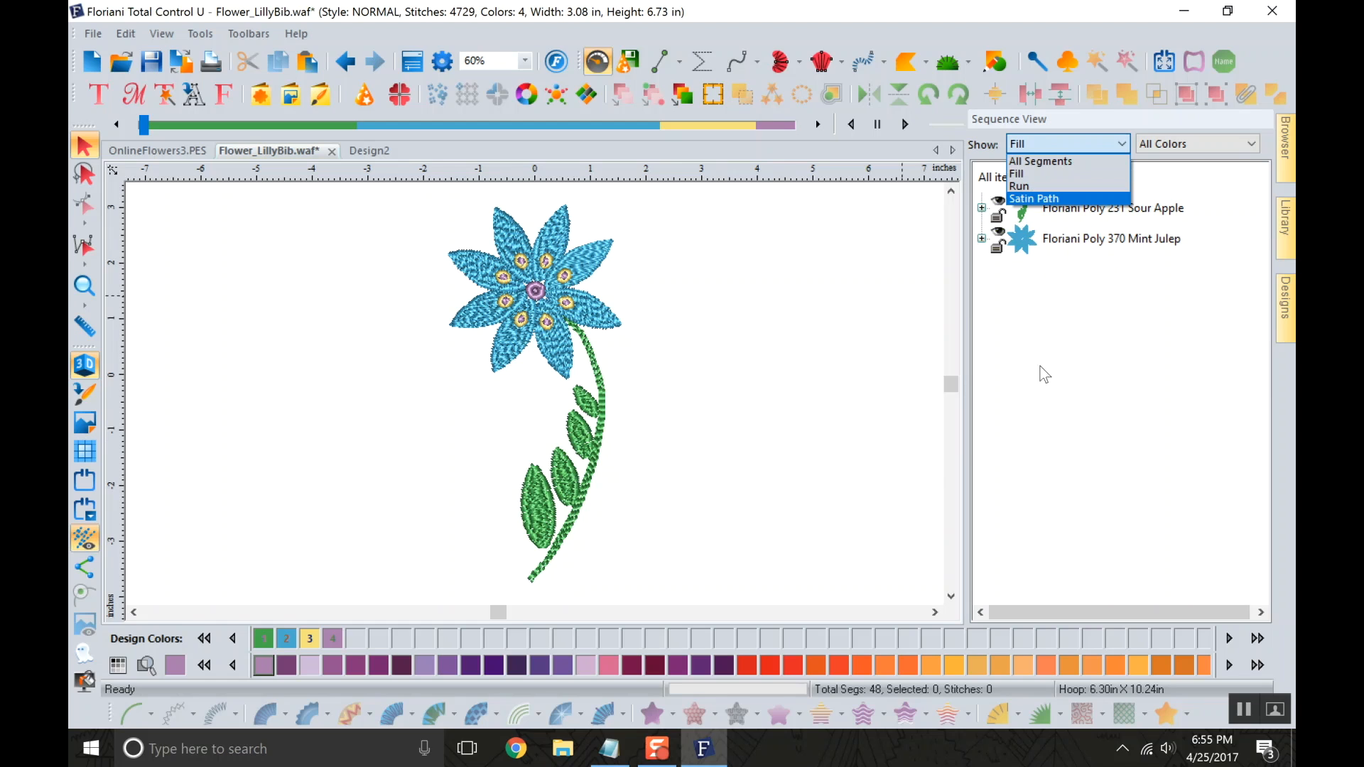
left_click(1036, 163)
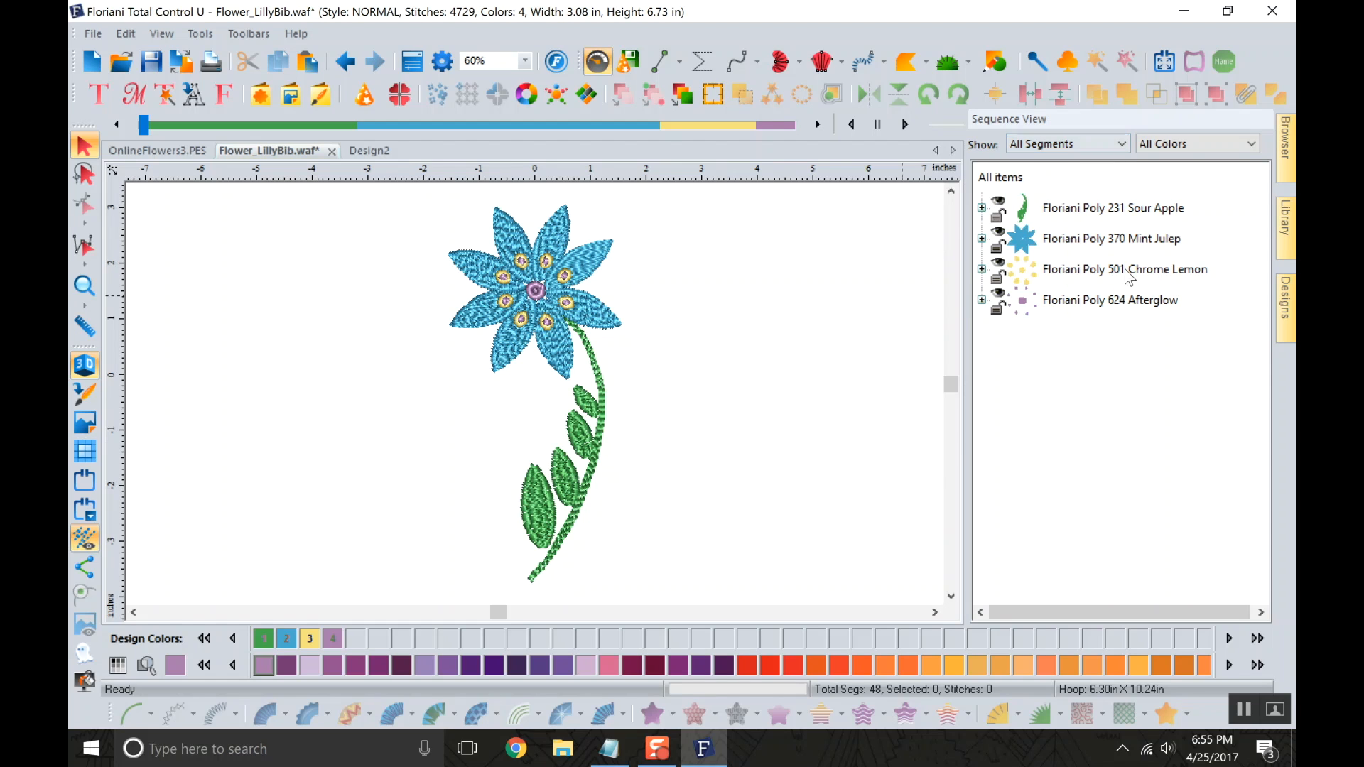
Filter the Sequence View to the 231 Sour Apple color and return it to All Colors.
left_click(1187, 145)
left_click(1189, 176)
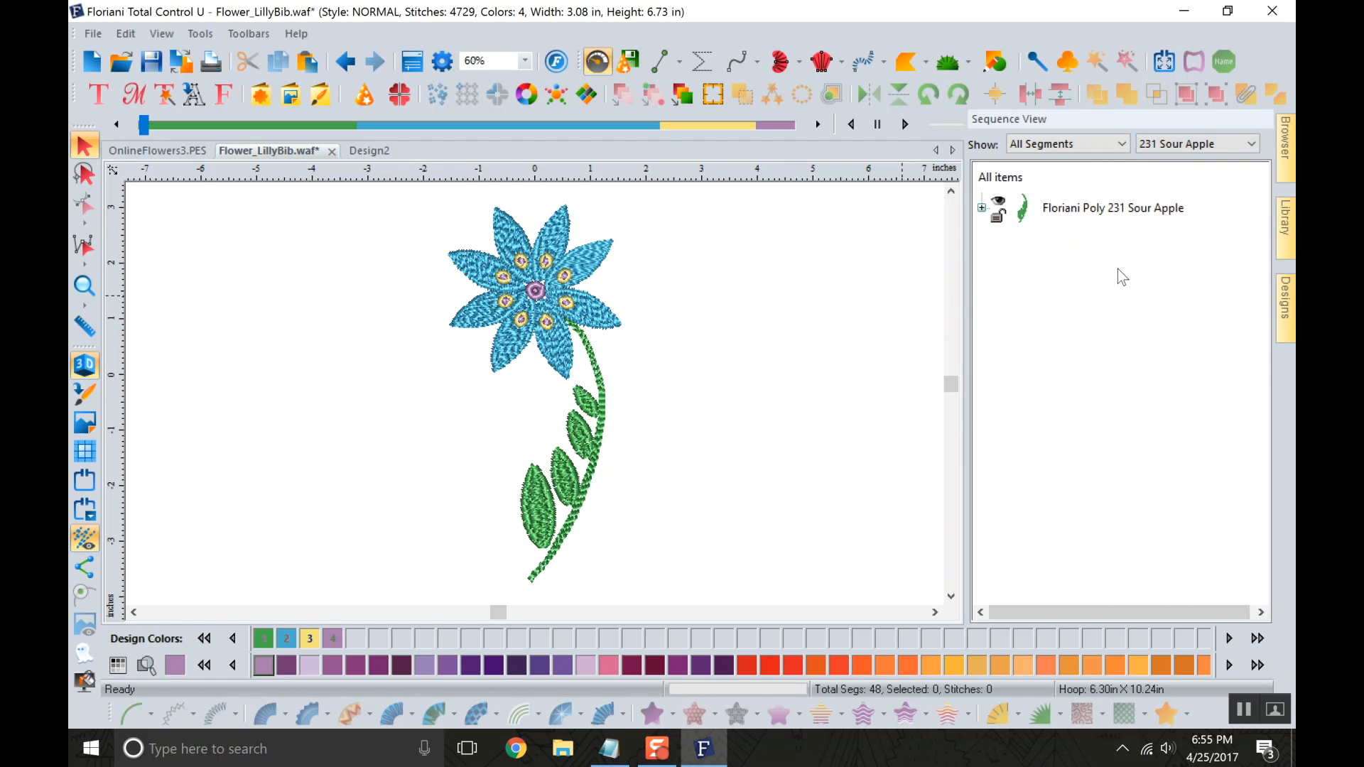
left_click(1200, 143)
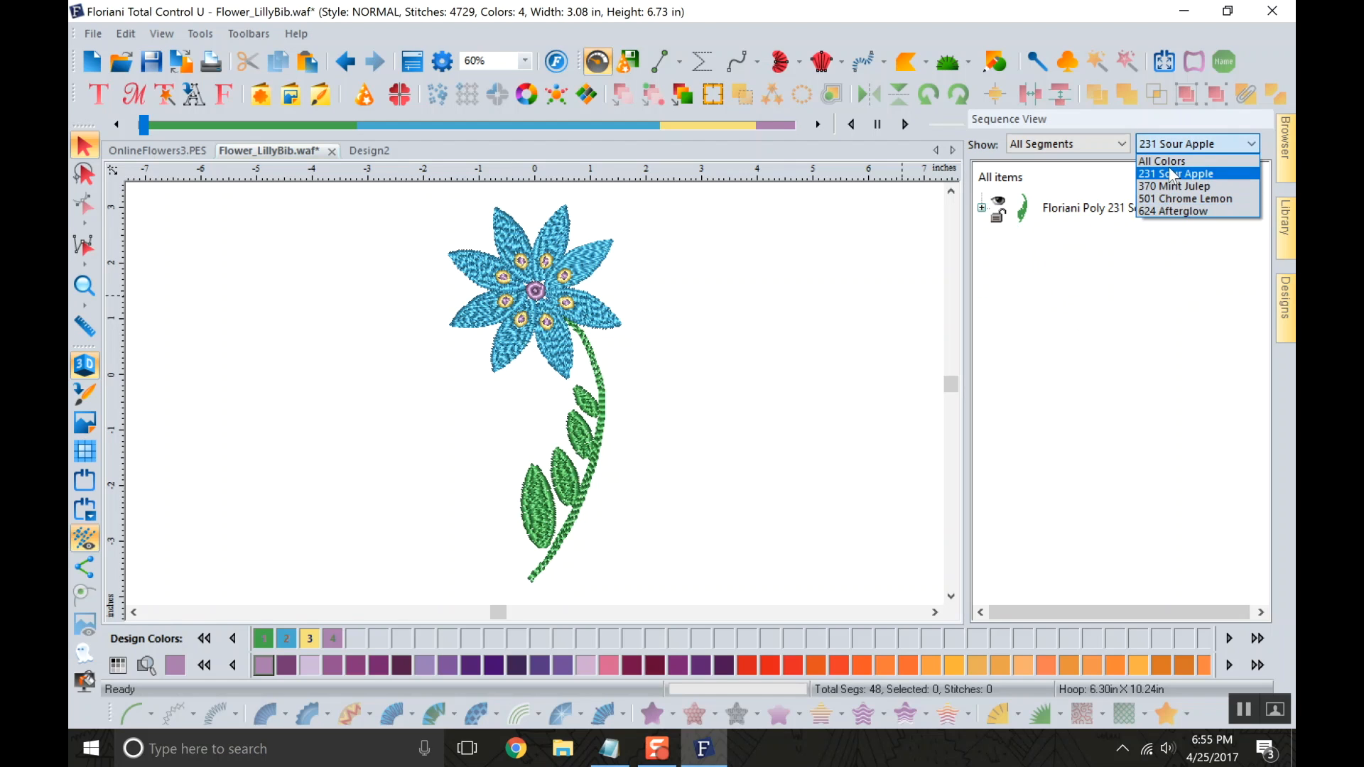
left_click(1162, 162)
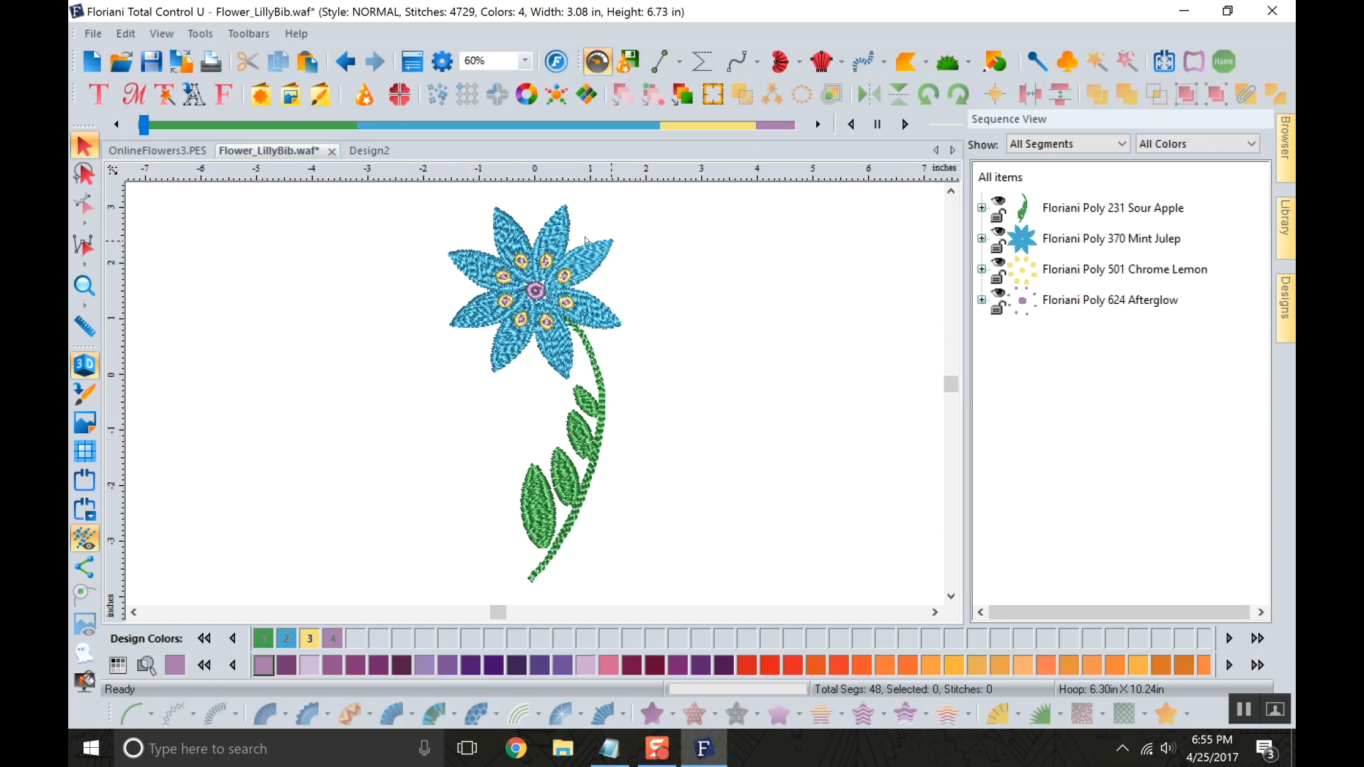
Undo both black outline deletions on the flower and leaves.
left_click(346, 67)
left_click(346, 68)
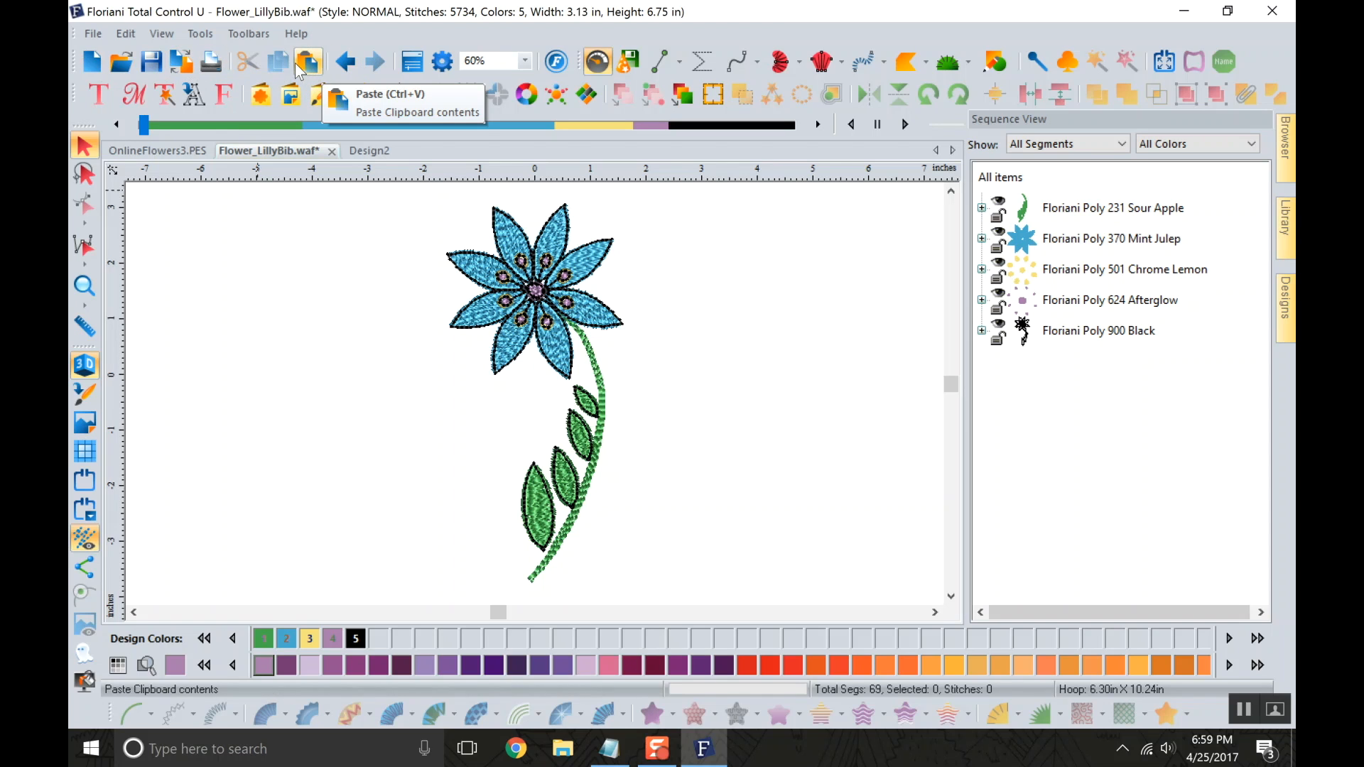
Show and hide the design's Properties, and turn on the workspace grid.
left_click(419, 64)
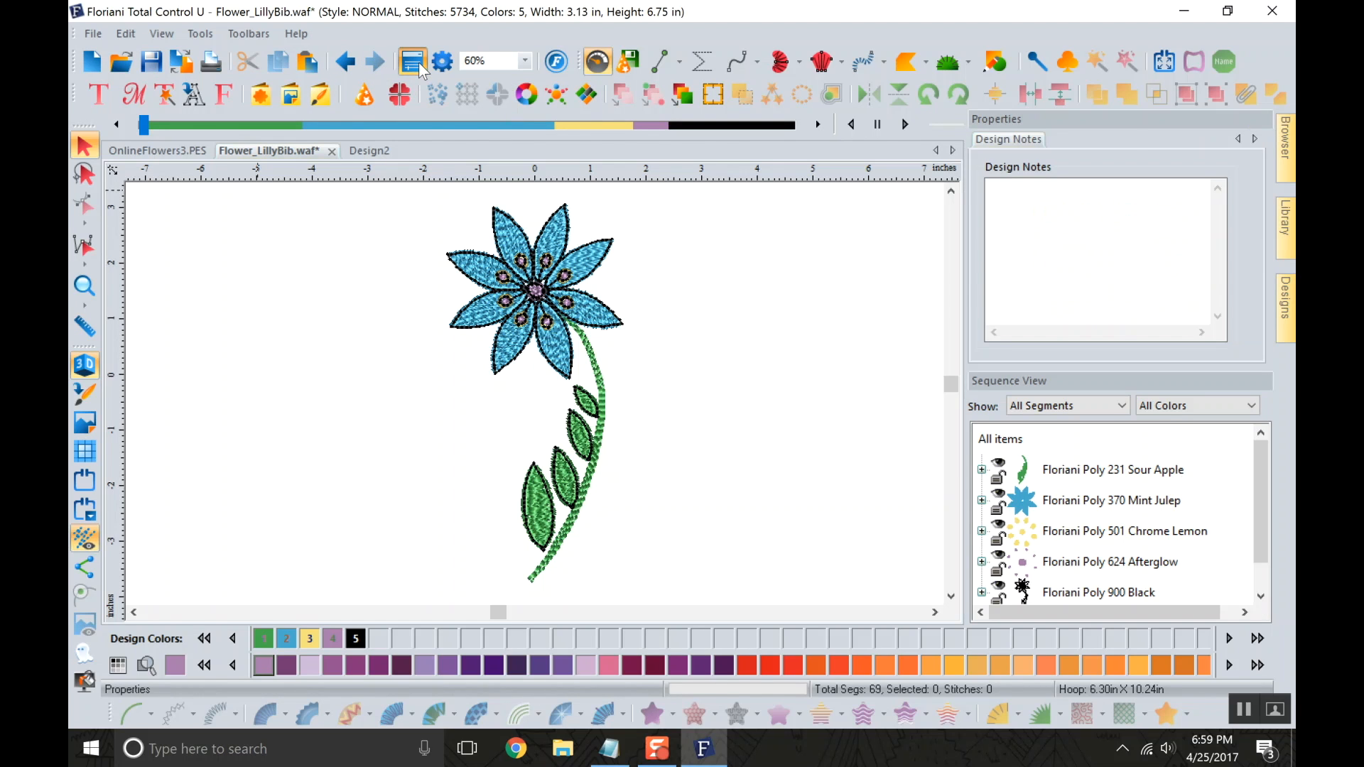
left_click(419, 61)
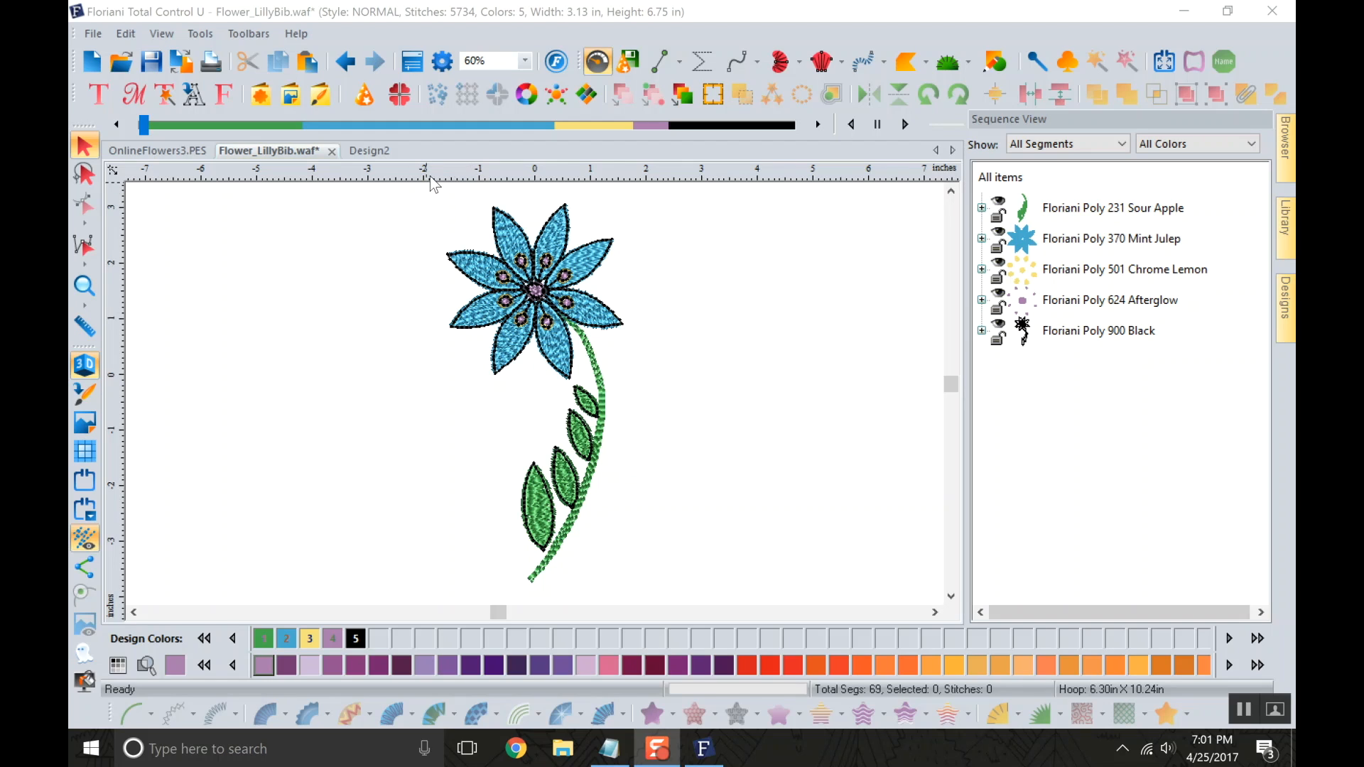
left_click(84, 453)
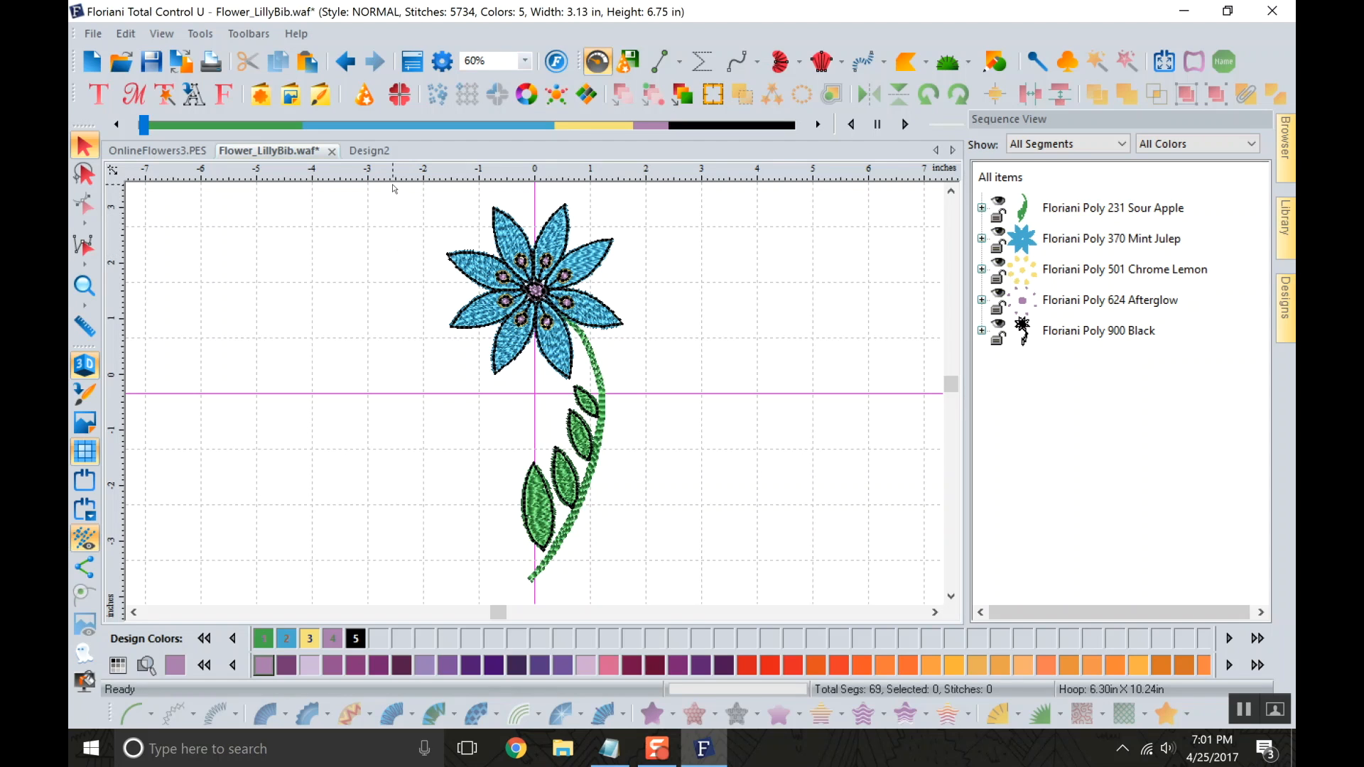
In the Environment preferences, set Units to Metric and check the available Autosave intervals.
left_click(442, 62)
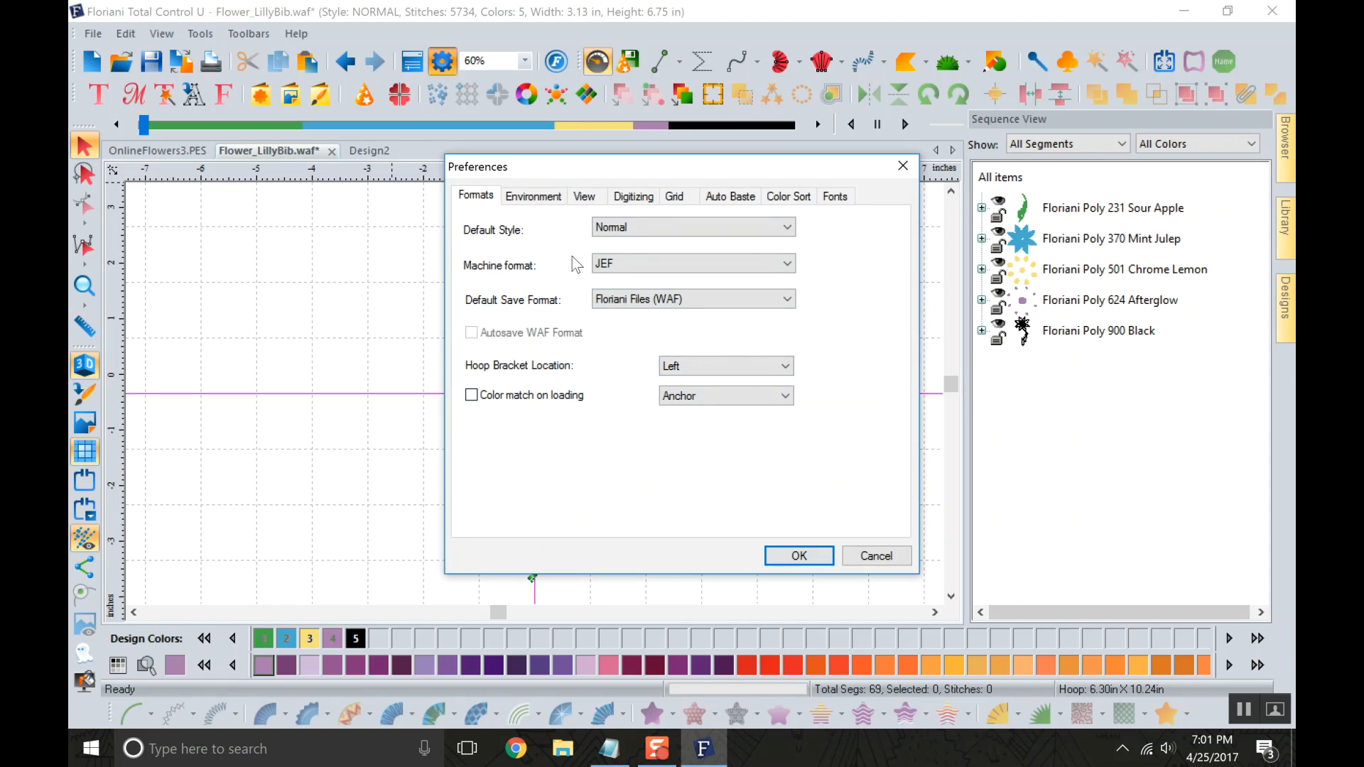
left_click(540, 198)
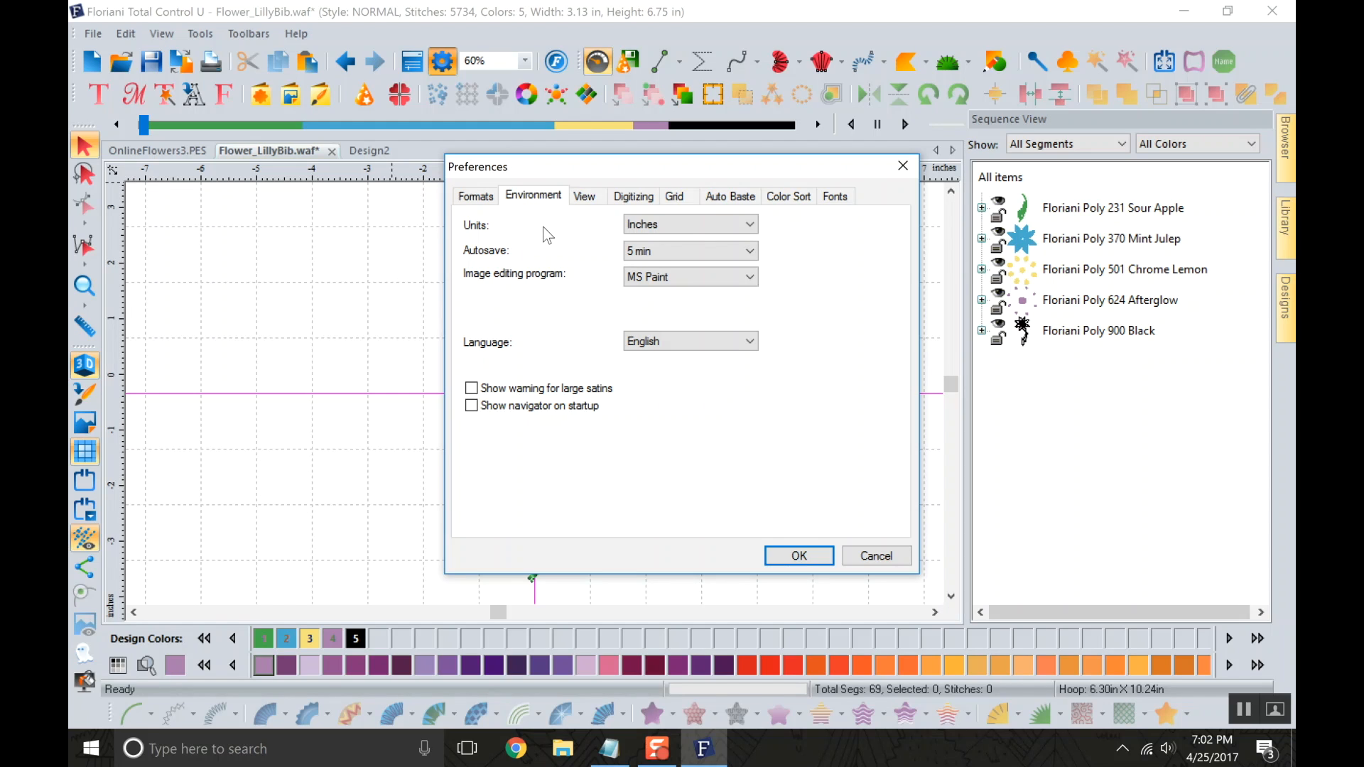
left_click(642, 229)
left_click(648, 241)
left_click(718, 250)
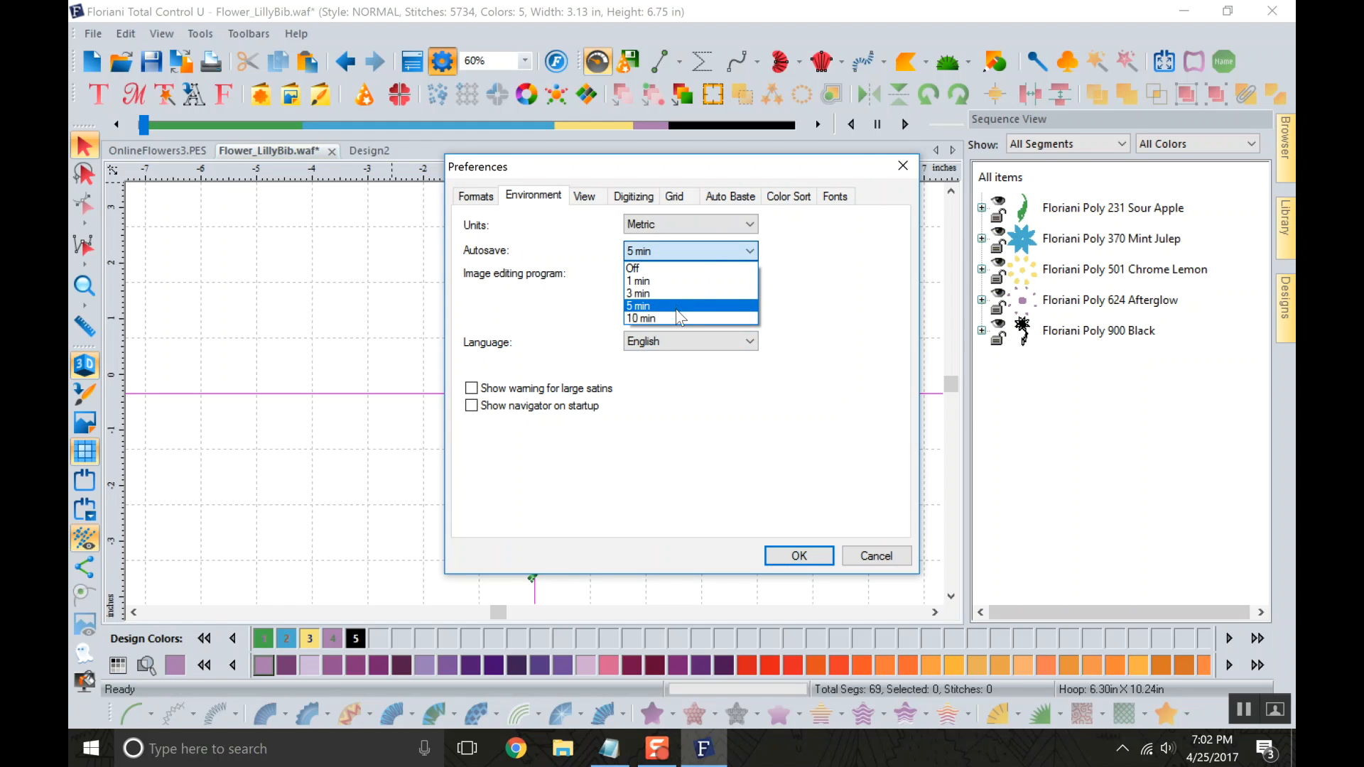
left_click(807, 253)
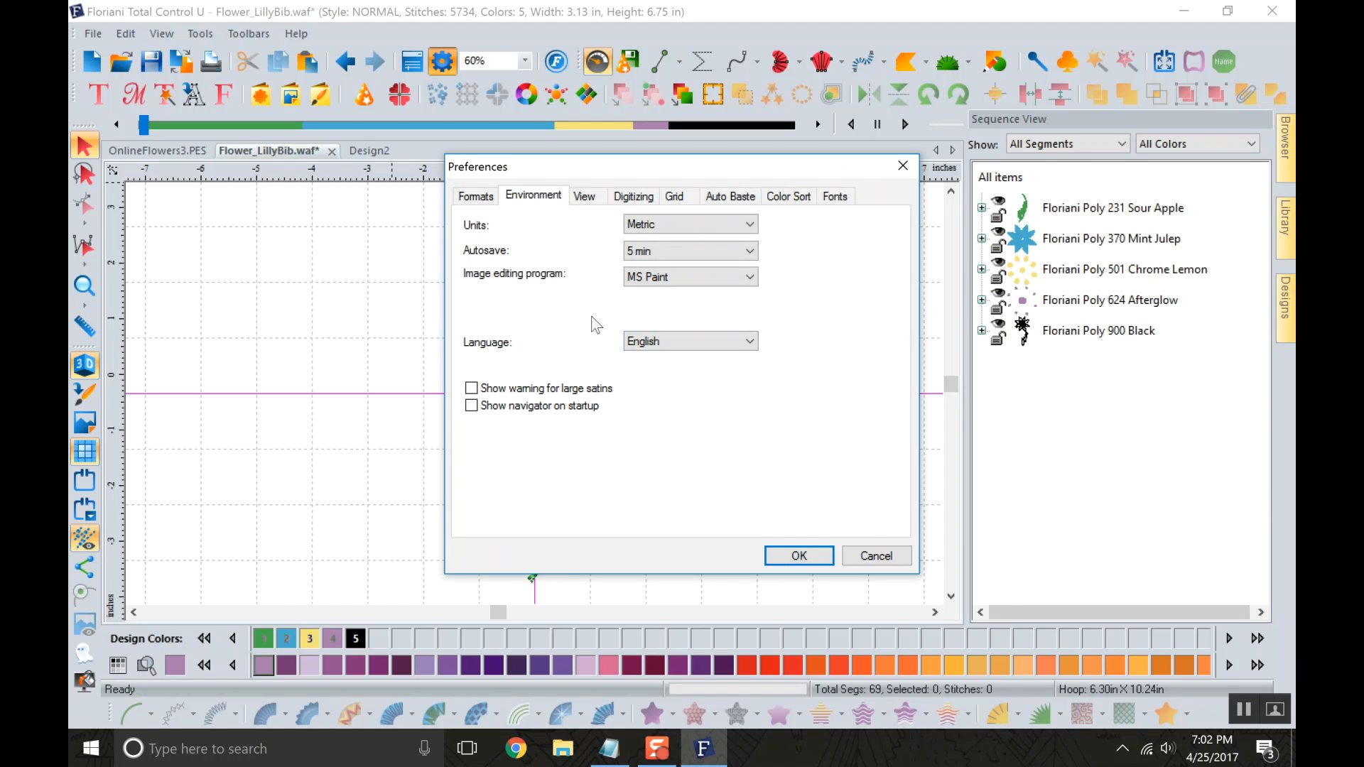
Check the Image editing program choices and the View preferences, and discard all preference changes.
left_click(650, 279)
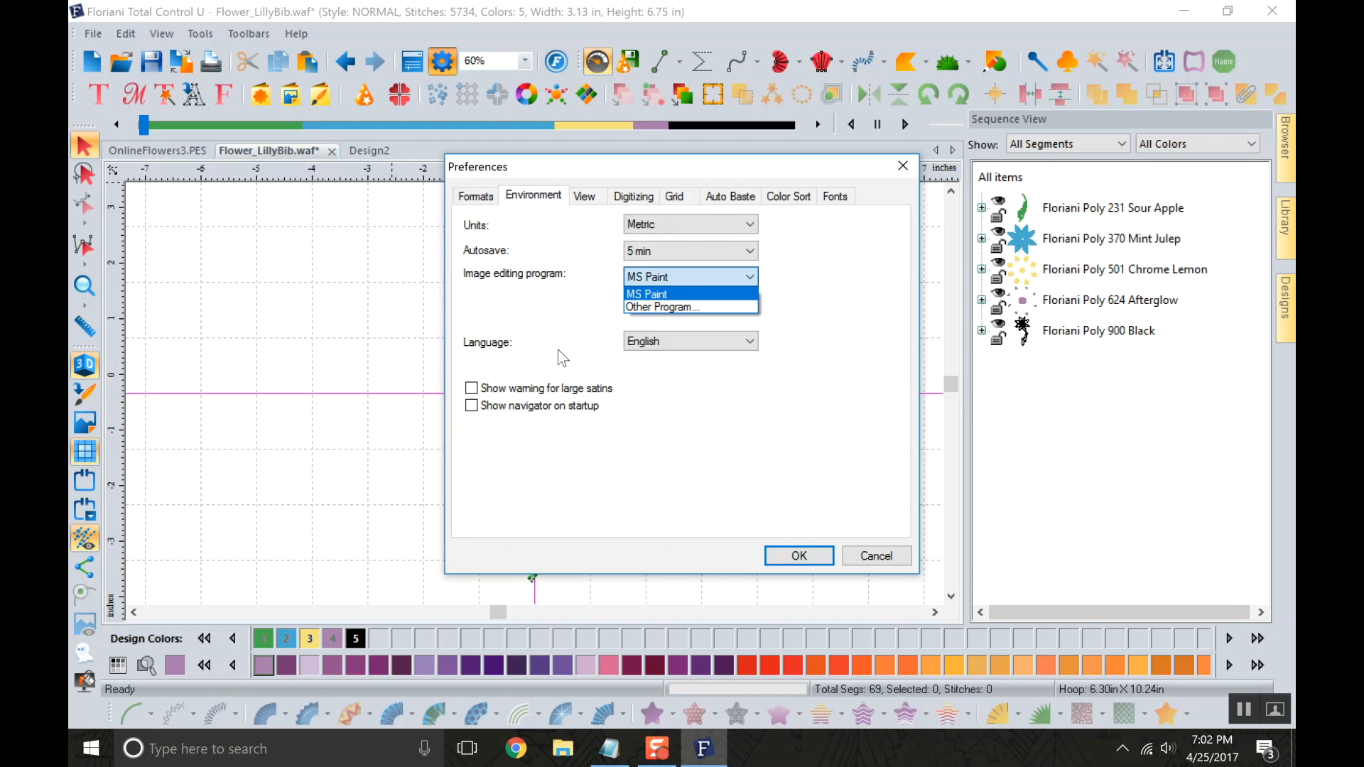
left_click(572, 327)
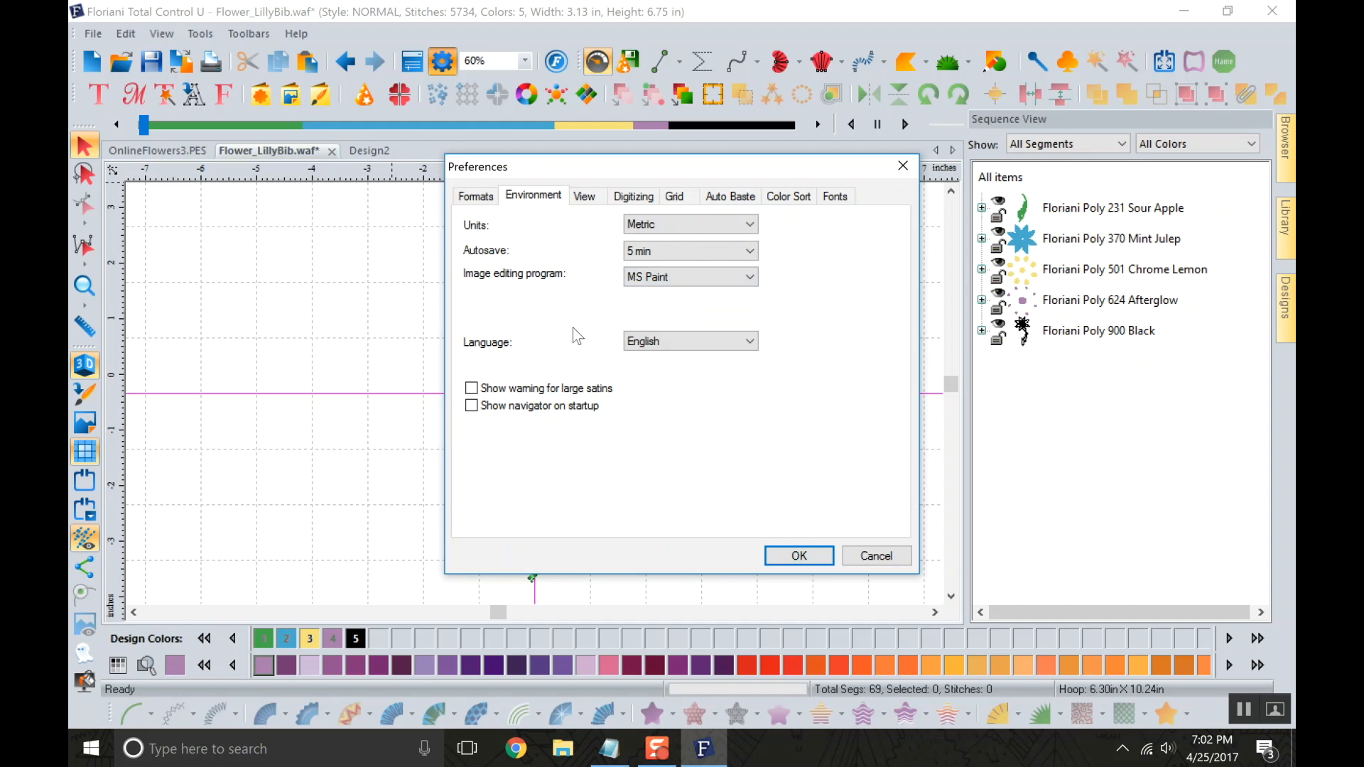
left_click(656, 277)
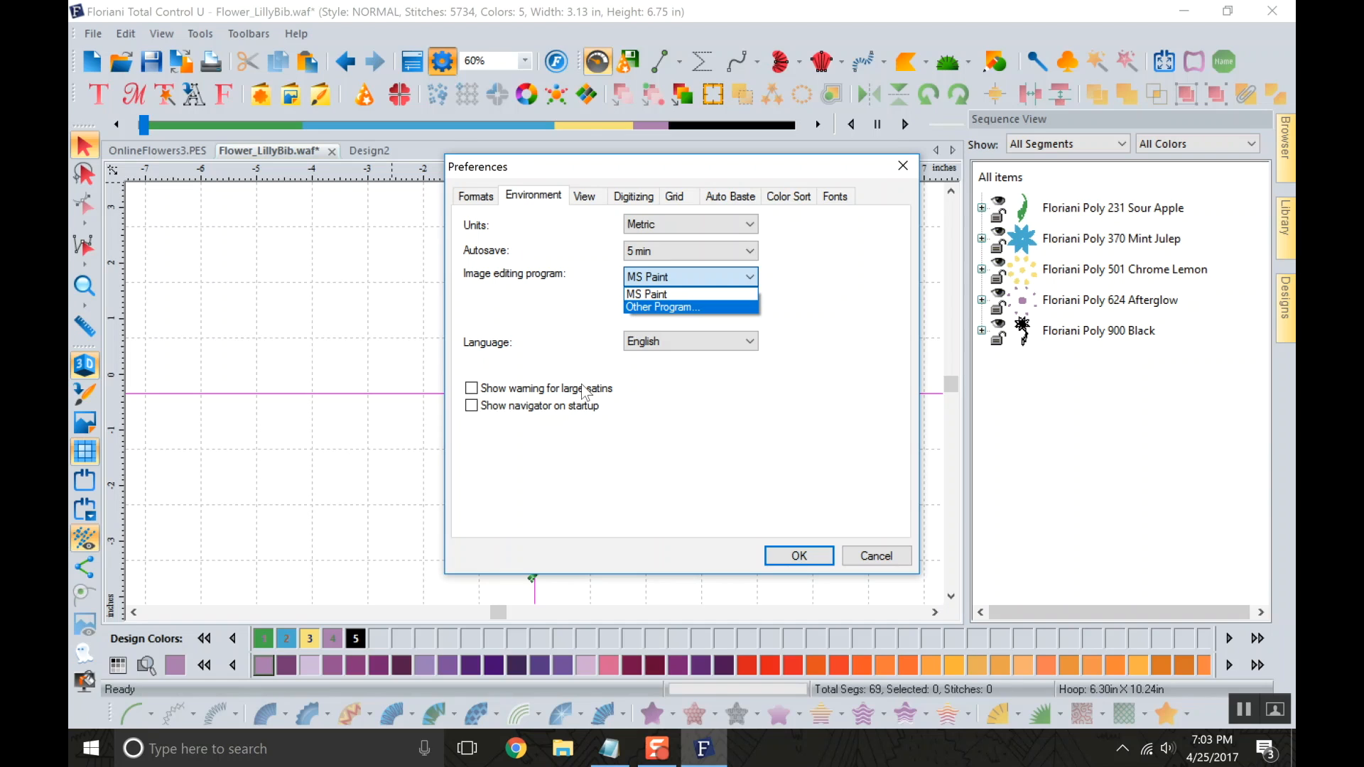
left_click(547, 323)
left_click(579, 201)
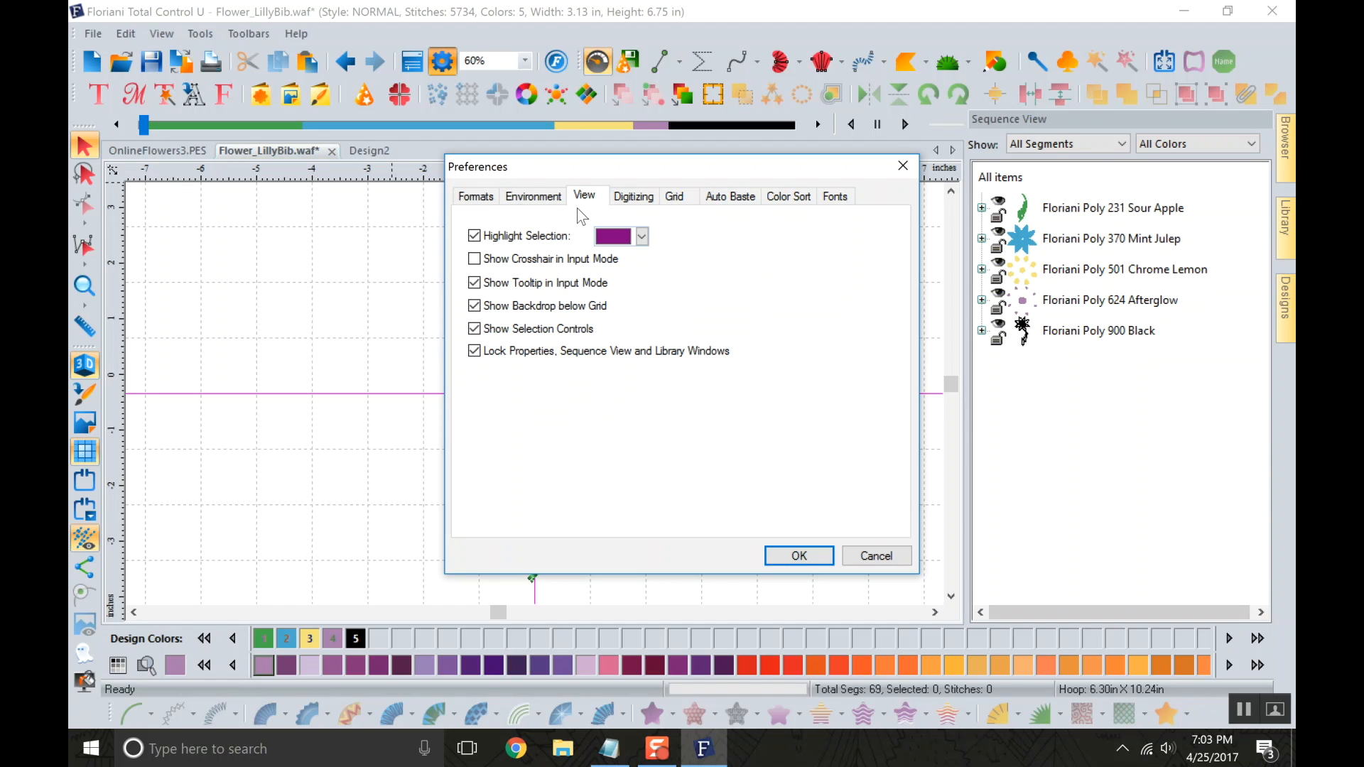
left_click(876, 555)
With the Mint Julep petals selected, set the Highlight Selection color to bright magenta, select the whole design, and clear the selection.
left_click(1037, 240)
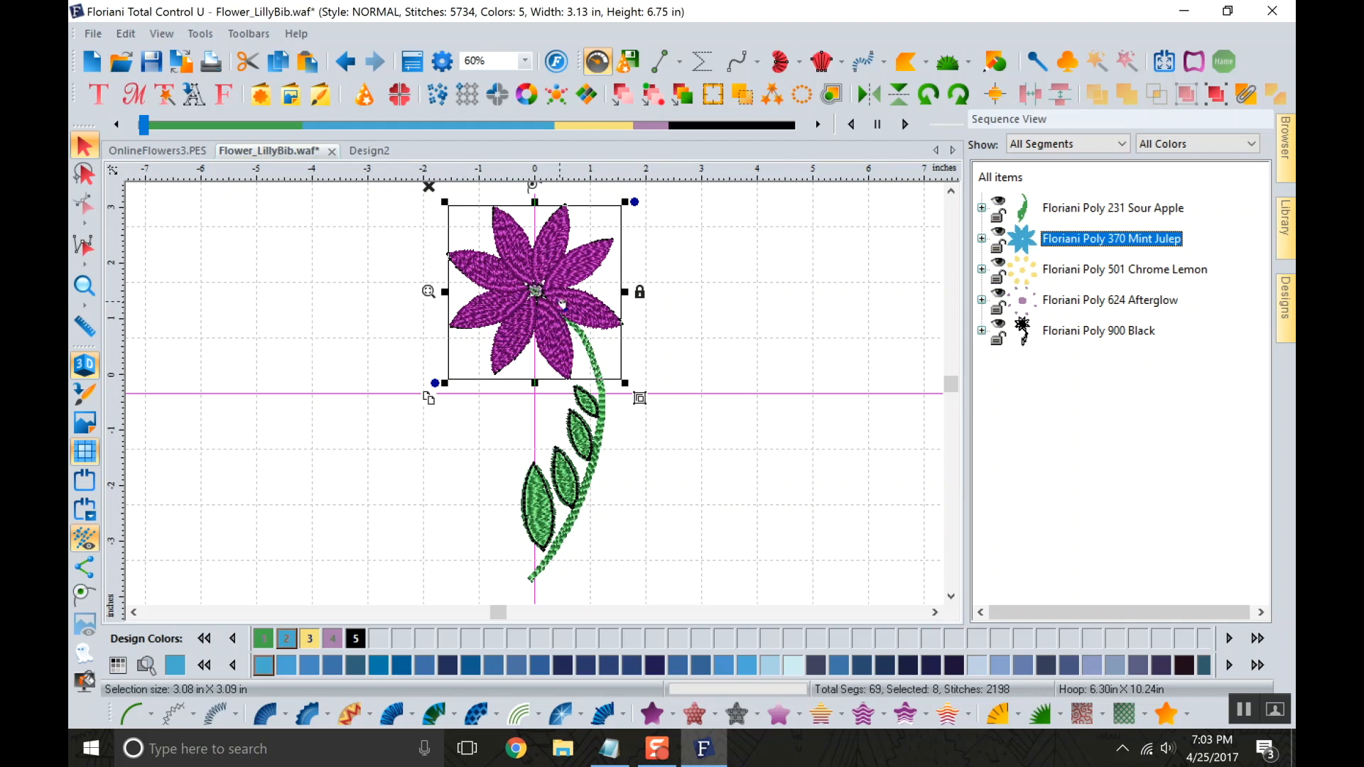
left_click(440, 62)
left_click(584, 196)
left_click(641, 235)
left_click(642, 235)
left_click(641, 238)
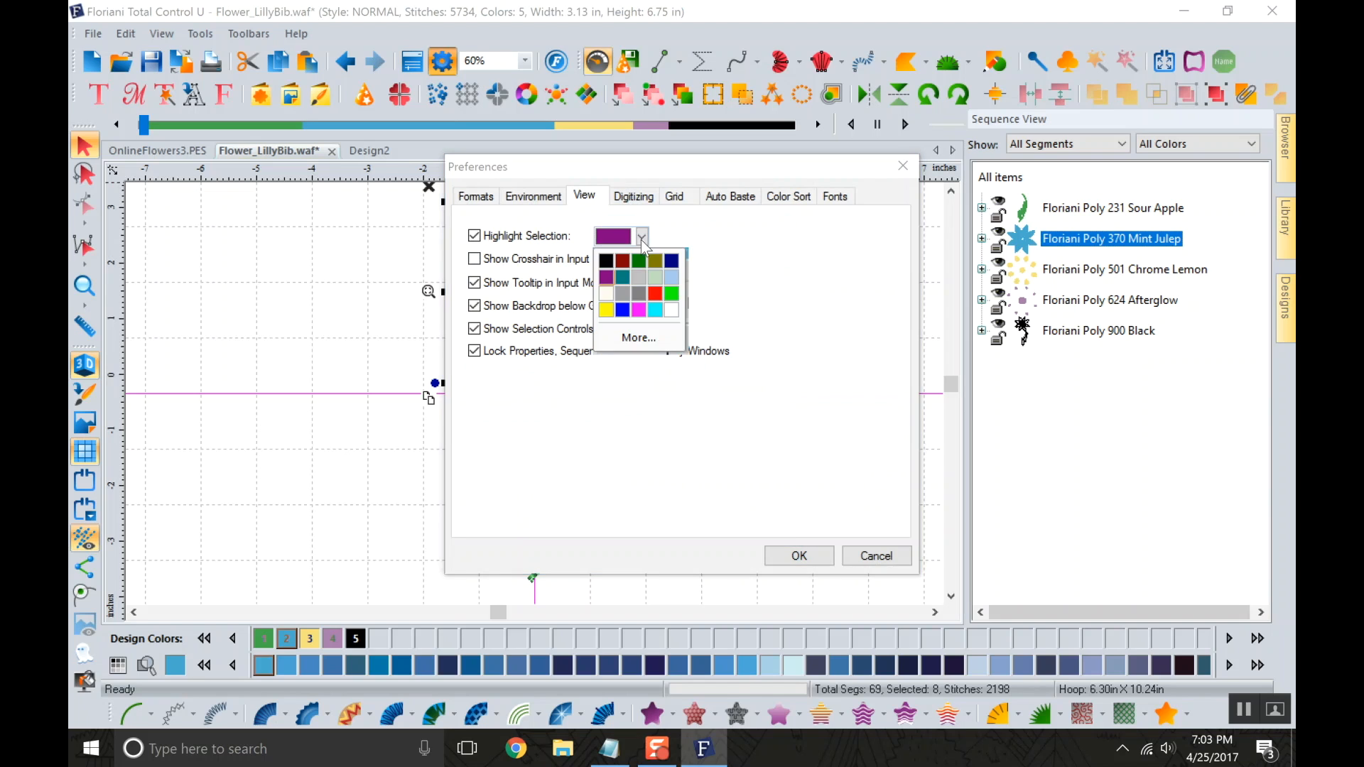
left_click(638, 310)
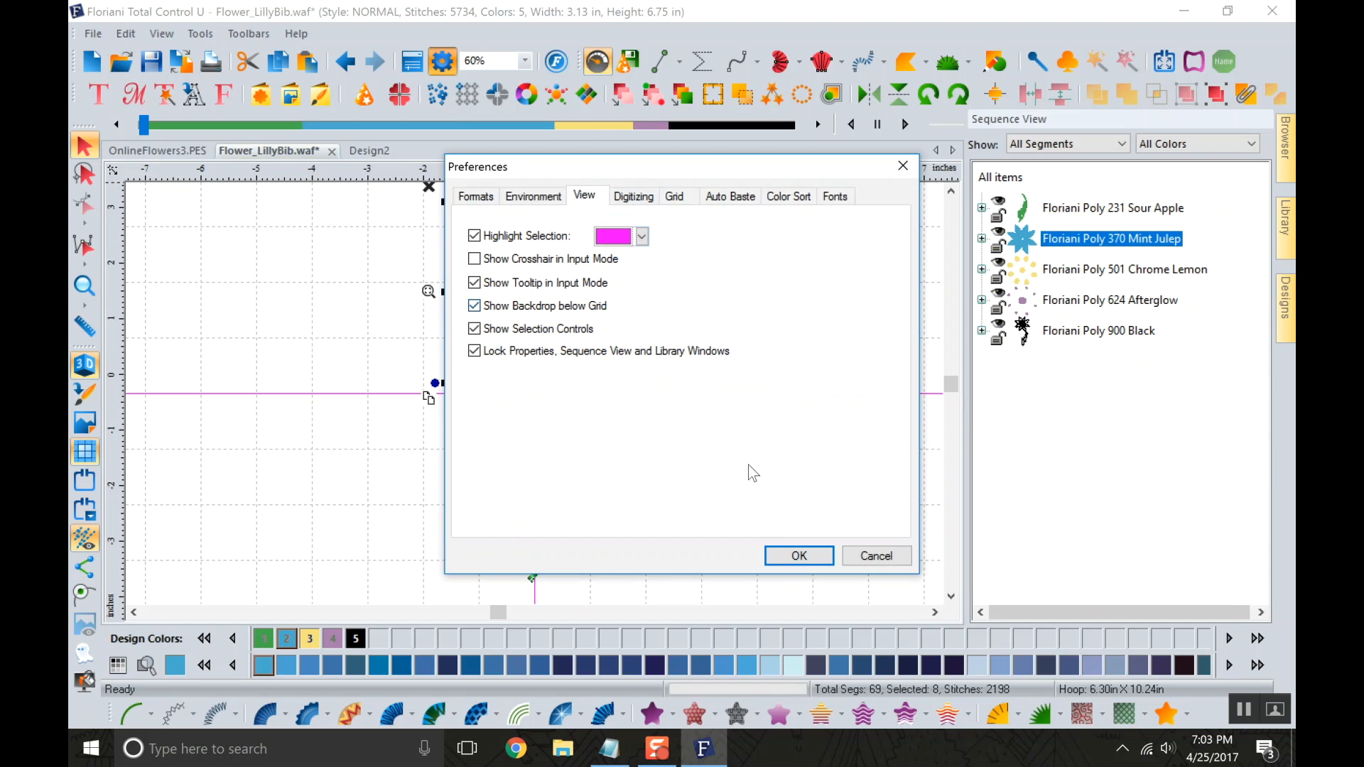
left_click(802, 555)
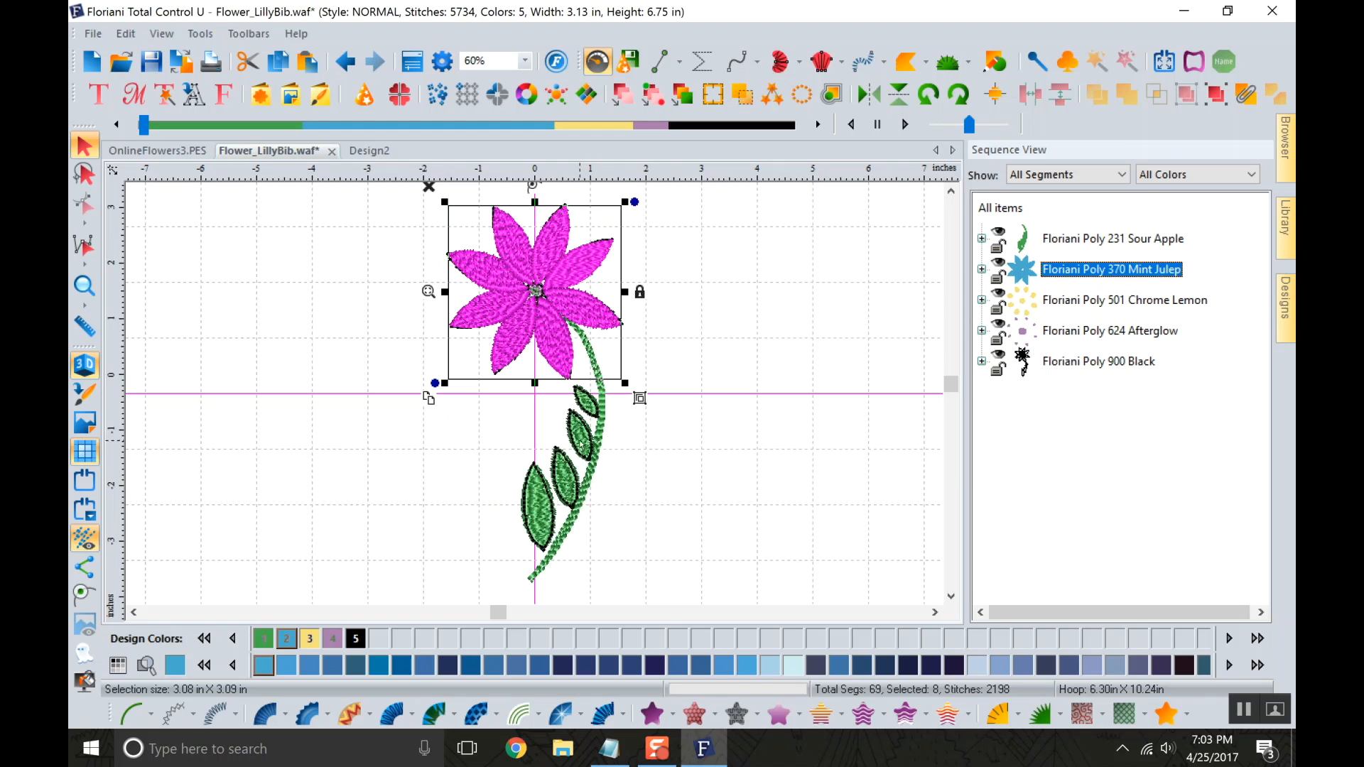
key("ctrl+a")
left_click(722, 442)
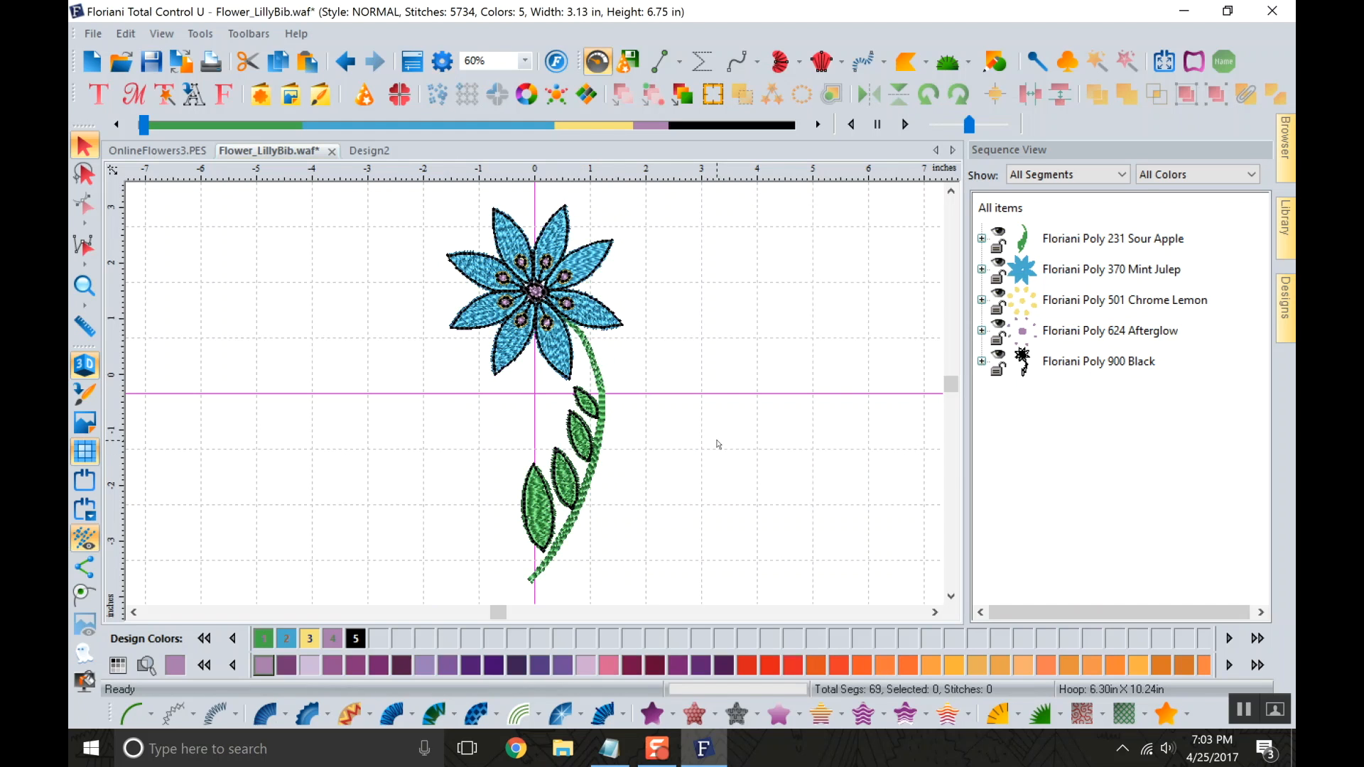
Review the View, Digitizing and Grid settings in the program preferences.
left_click(443, 71)
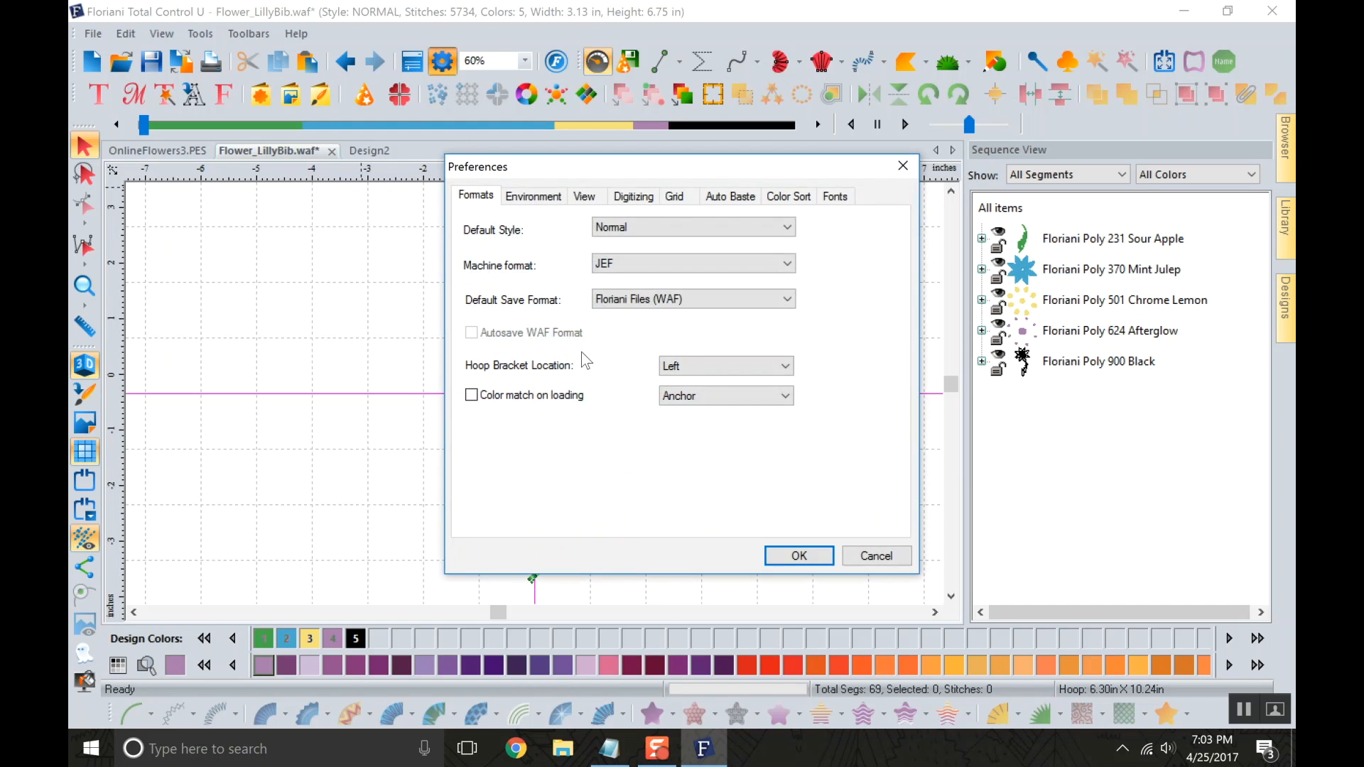
left_click(584, 196)
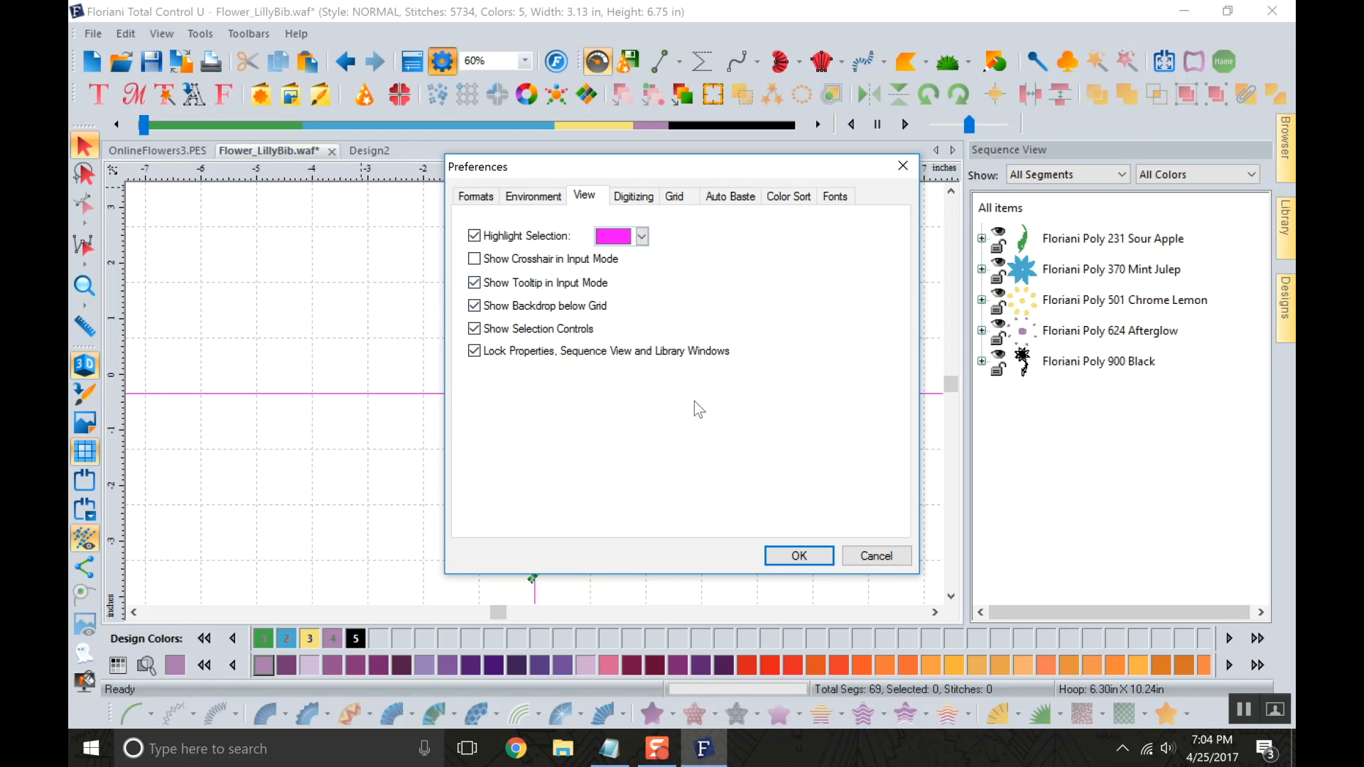
left_click(633, 197)
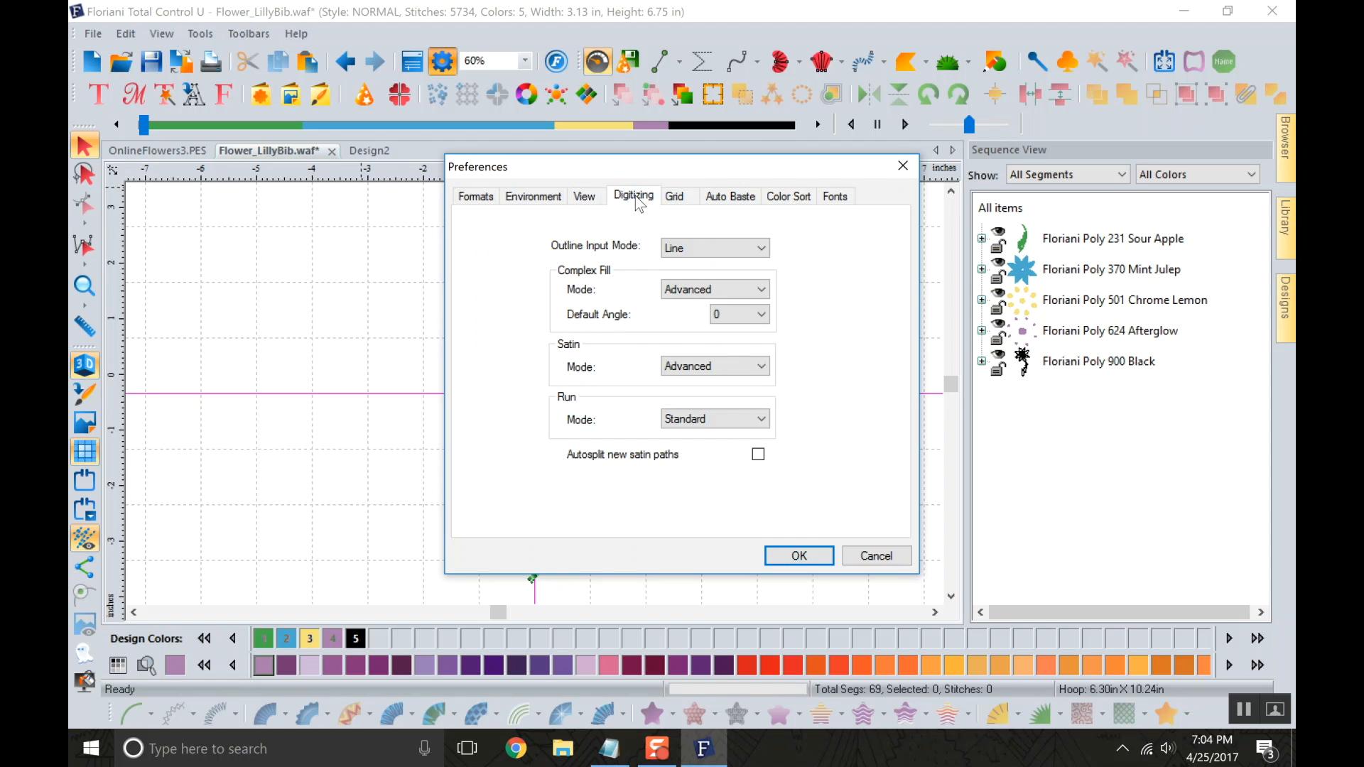
left_click(679, 199)
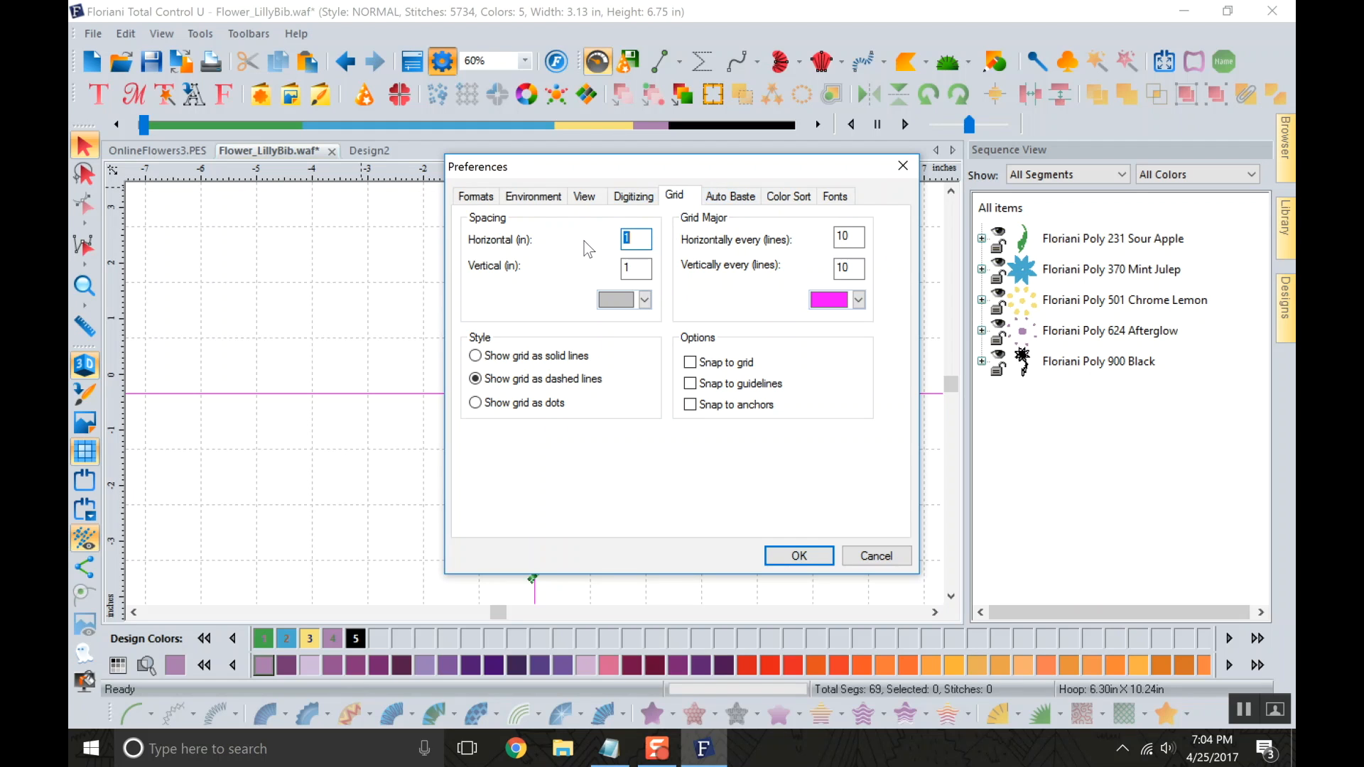
Try showing the grid as solid lines, dots and dashed lines, and discard the preference changes.
left_click_drag(587, 172, 779, 198)
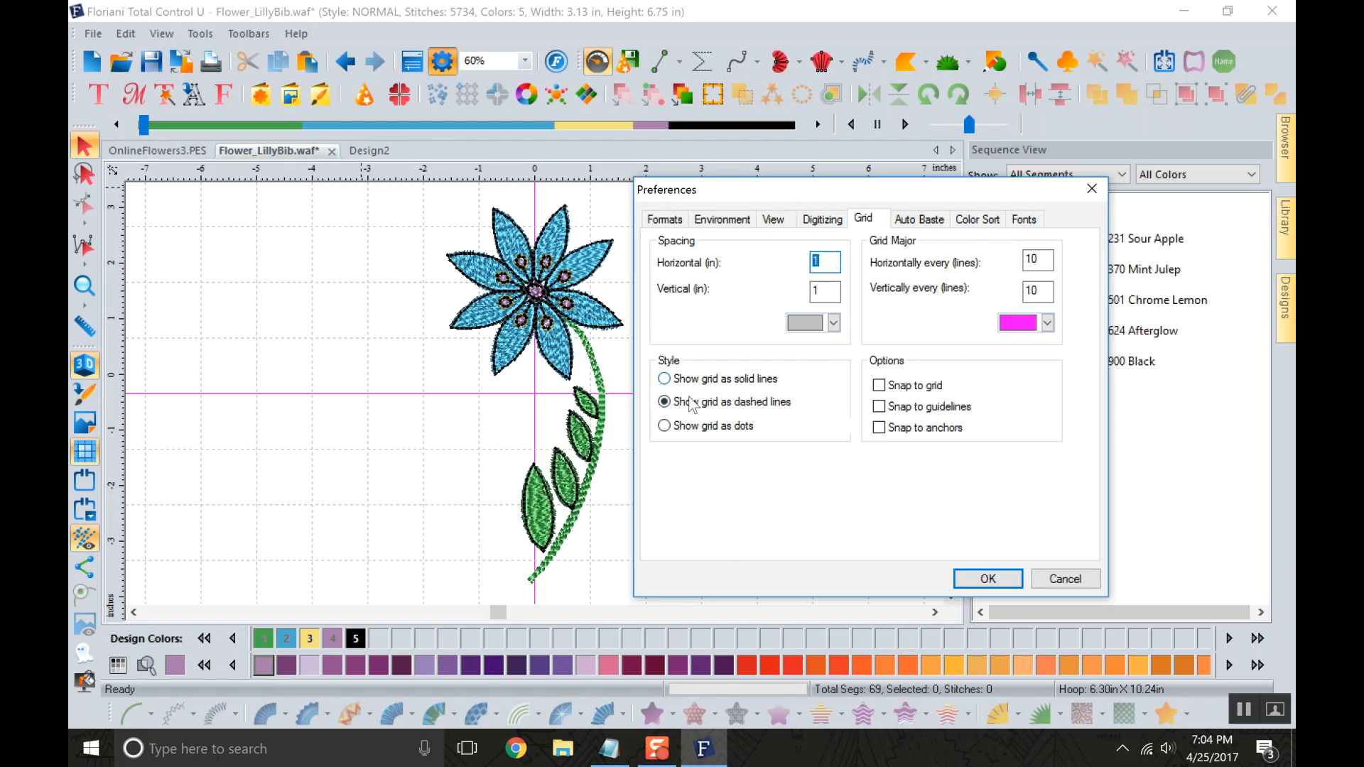
left_click(673, 382)
left_click(666, 426)
left_click(665, 402)
left_click_drag(834, 262, 808, 268)
left_click(1098, 190)
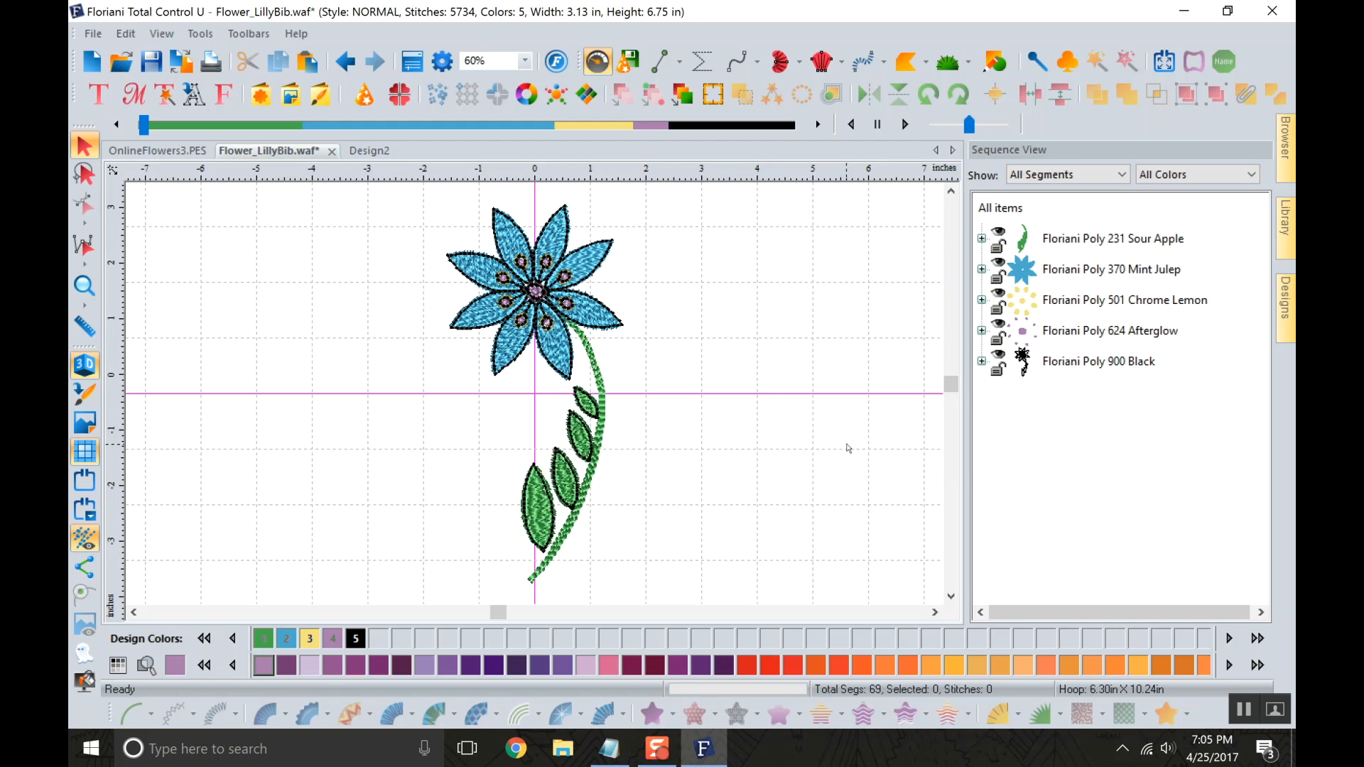
left_click(442, 63)
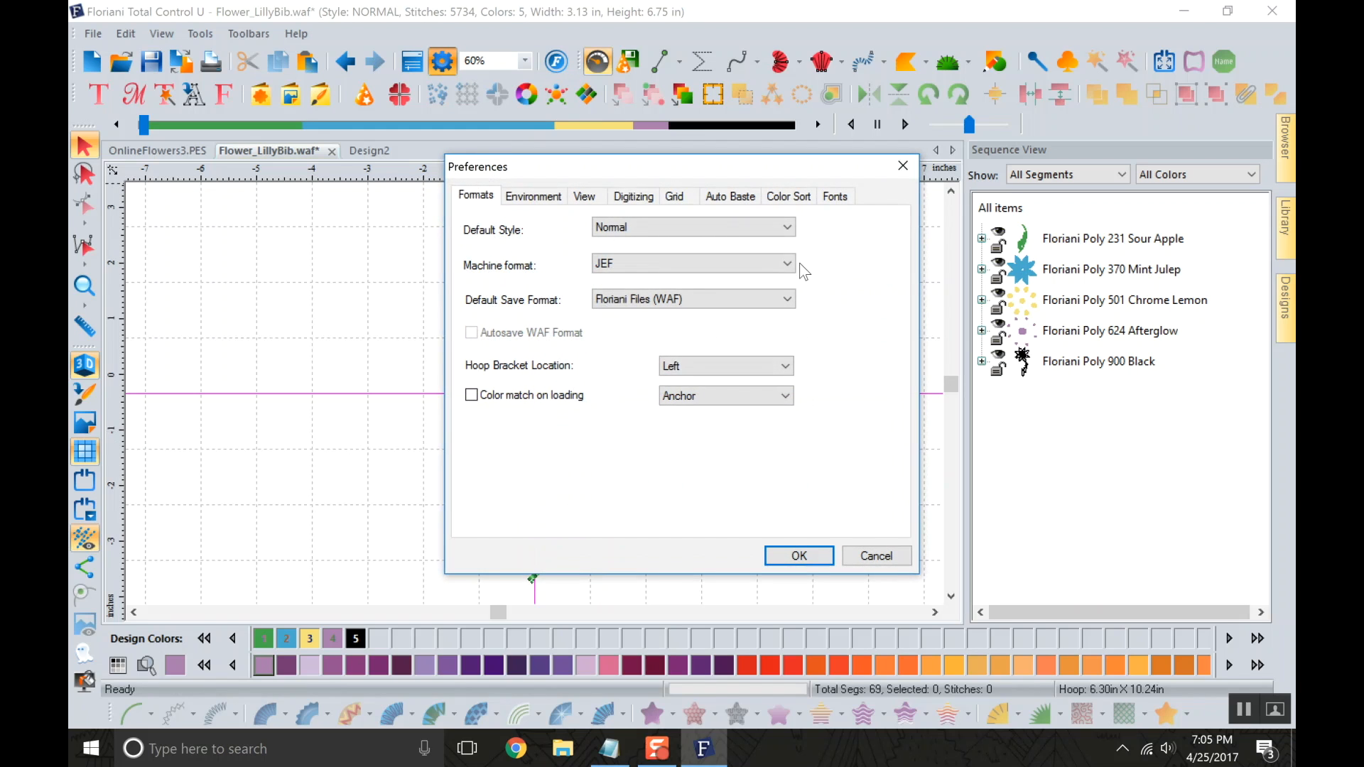
left_click(904, 167)
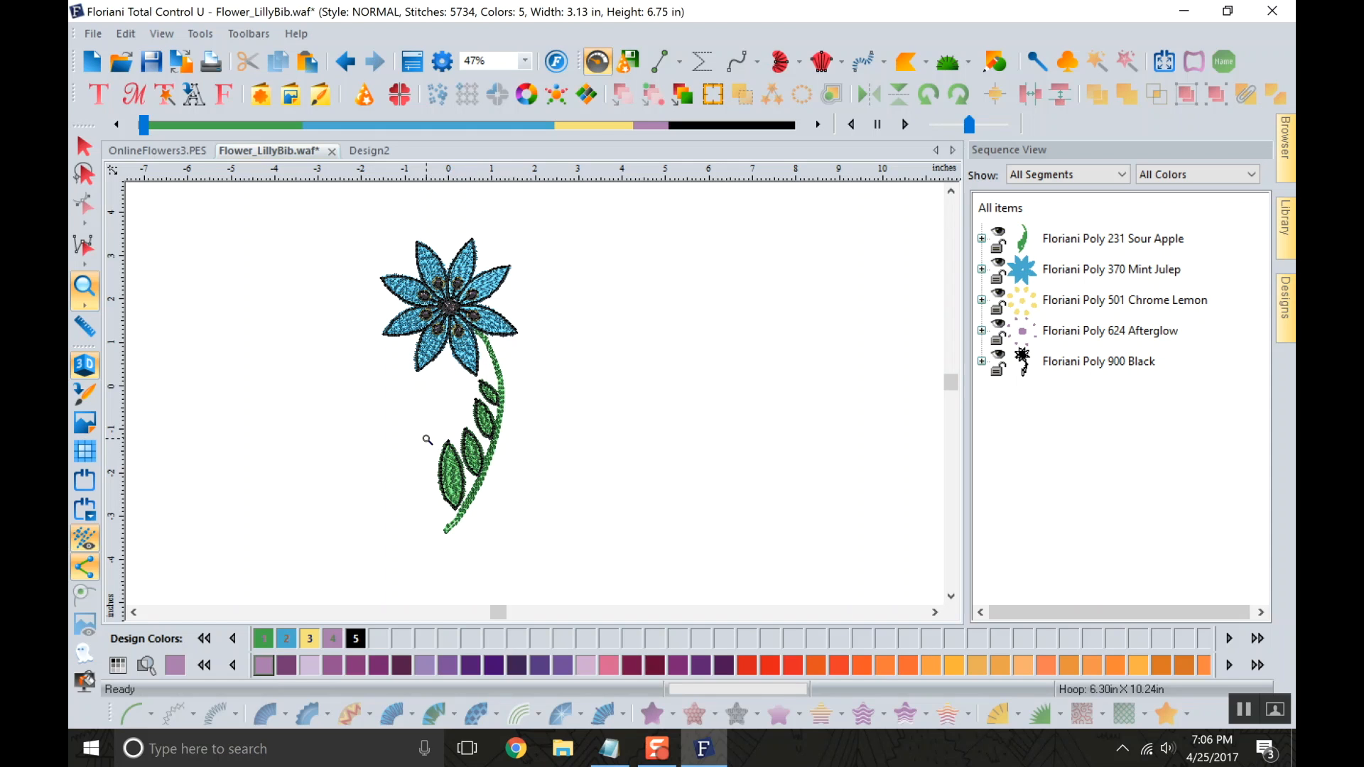
Open the print preview of the flower design and compare its one-page, two-page and zoomed displays.
left_click(206, 68)
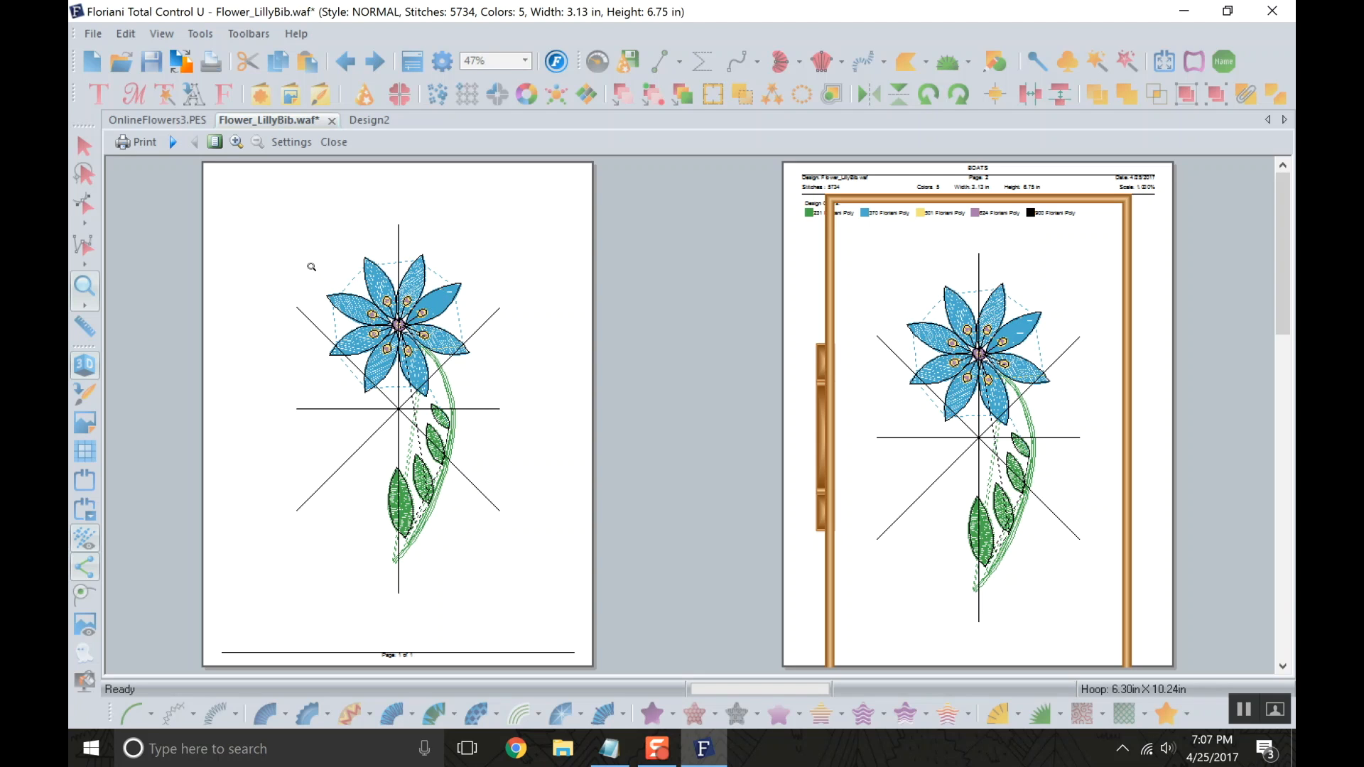
left_click(215, 142)
left_click(215, 142)
left_click(239, 142)
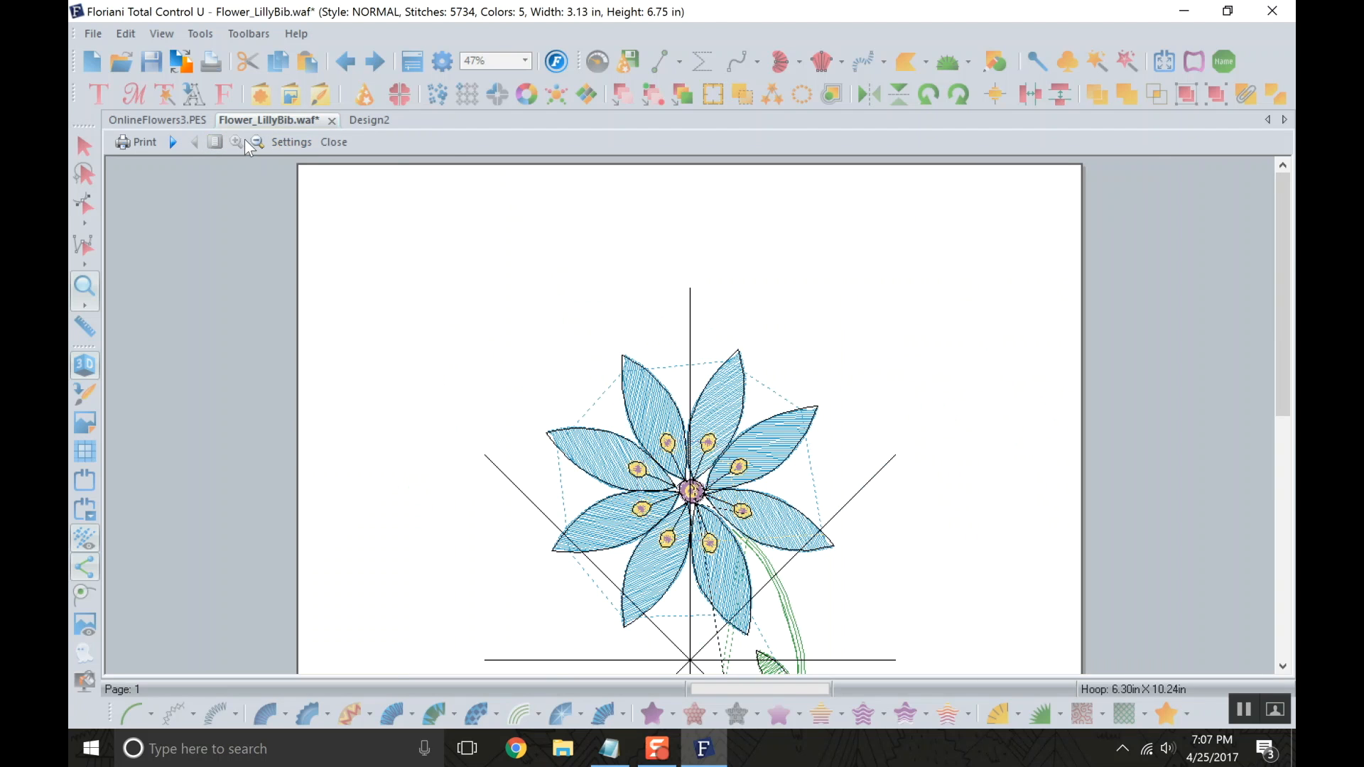
left_click(258, 143)
left_click(256, 142)
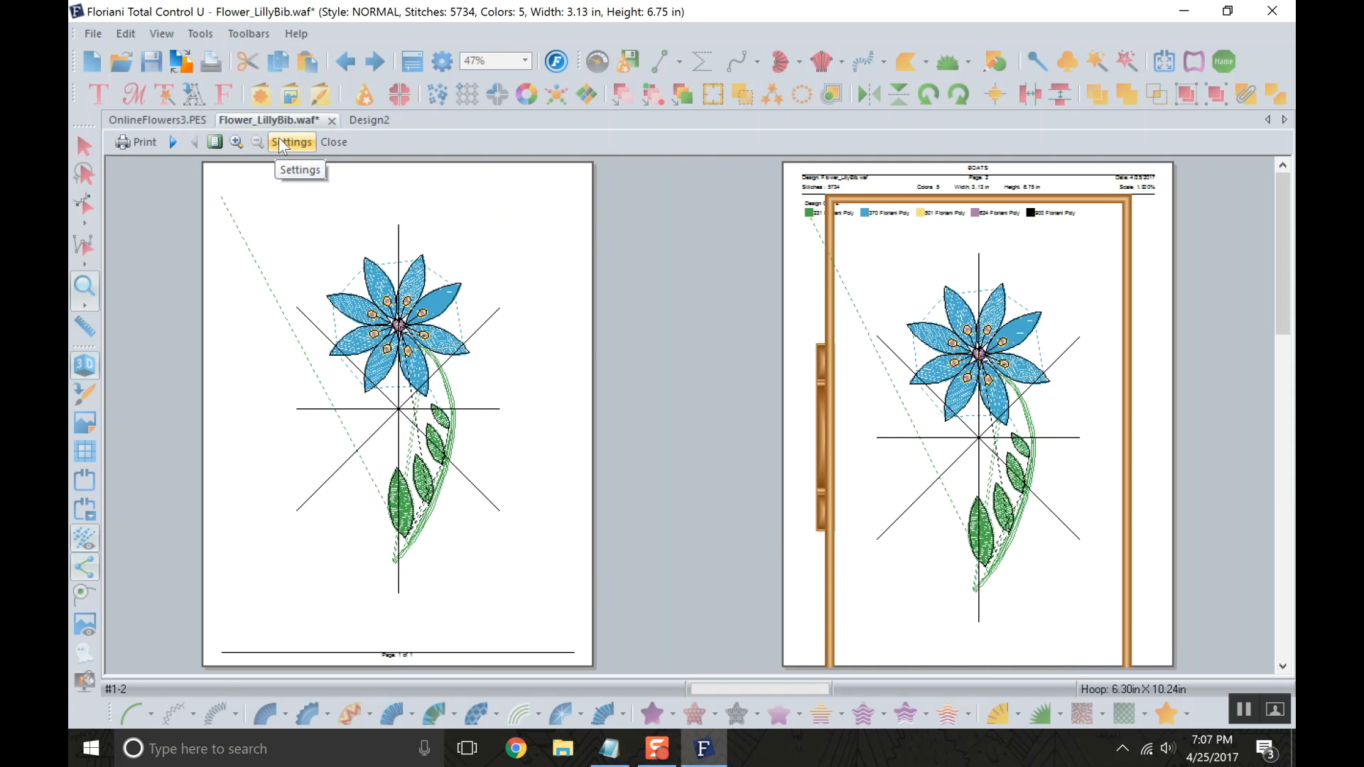
In the print settings, exclude the hoop, enable Thick Crosshair, and set the title to FLOWER.
left_click(278, 141)
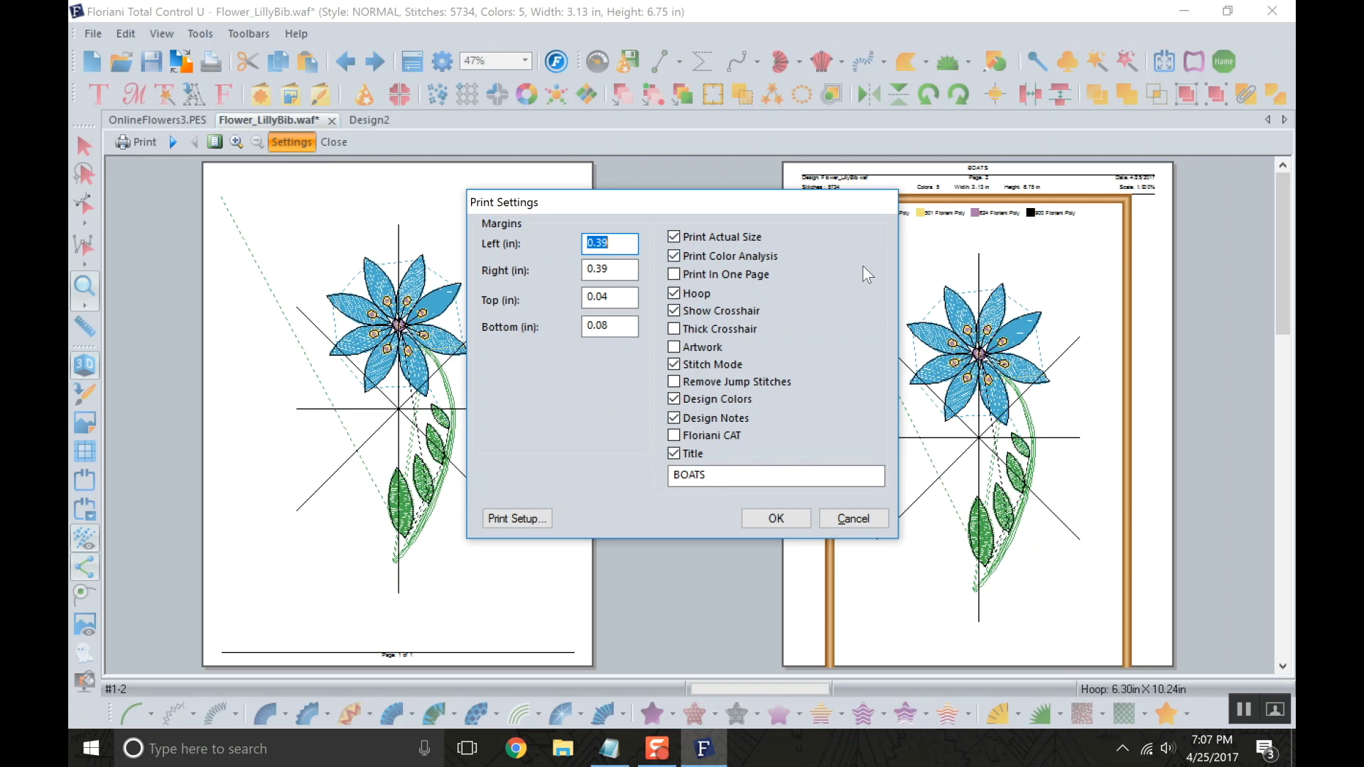
left_click(675, 297)
left_click(710, 329)
left_click_drag(706, 474, 596, 472)
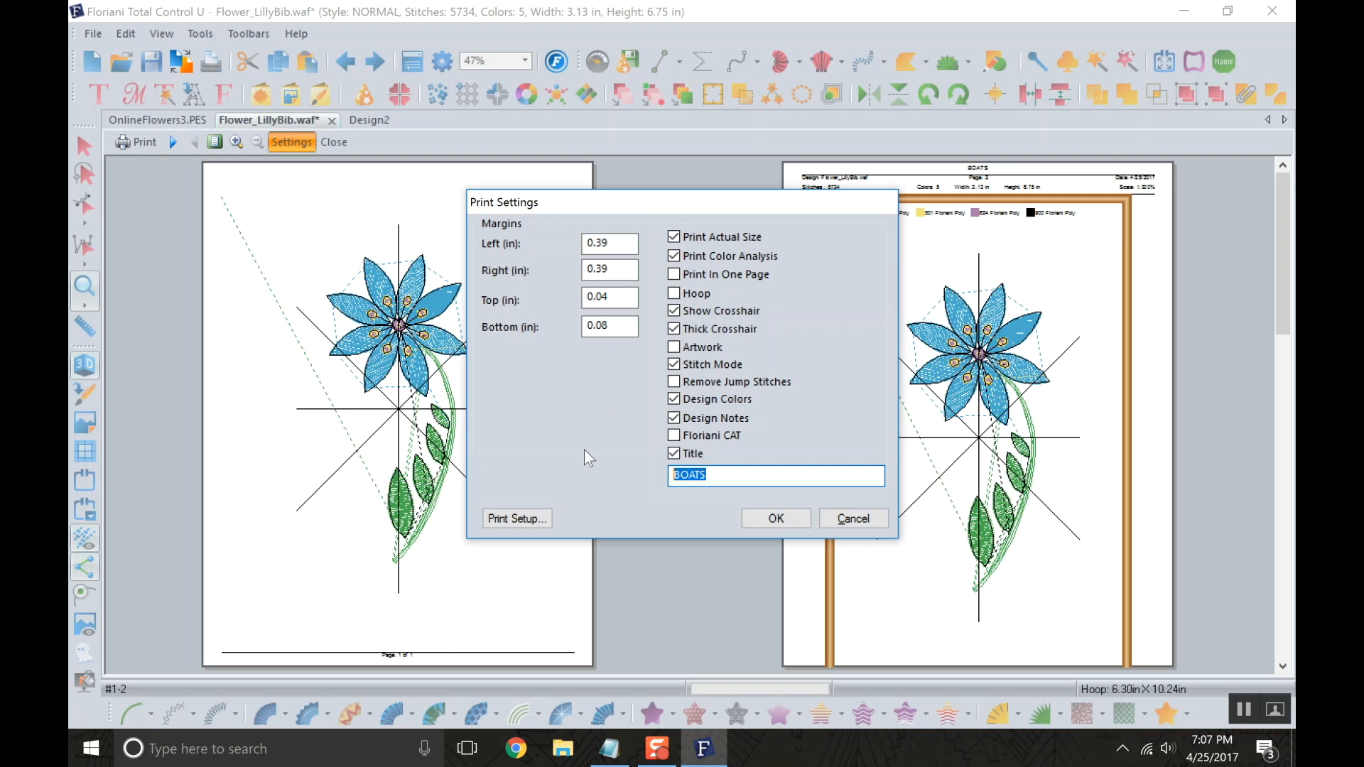
type("FLOWER")
left_click(795, 524)
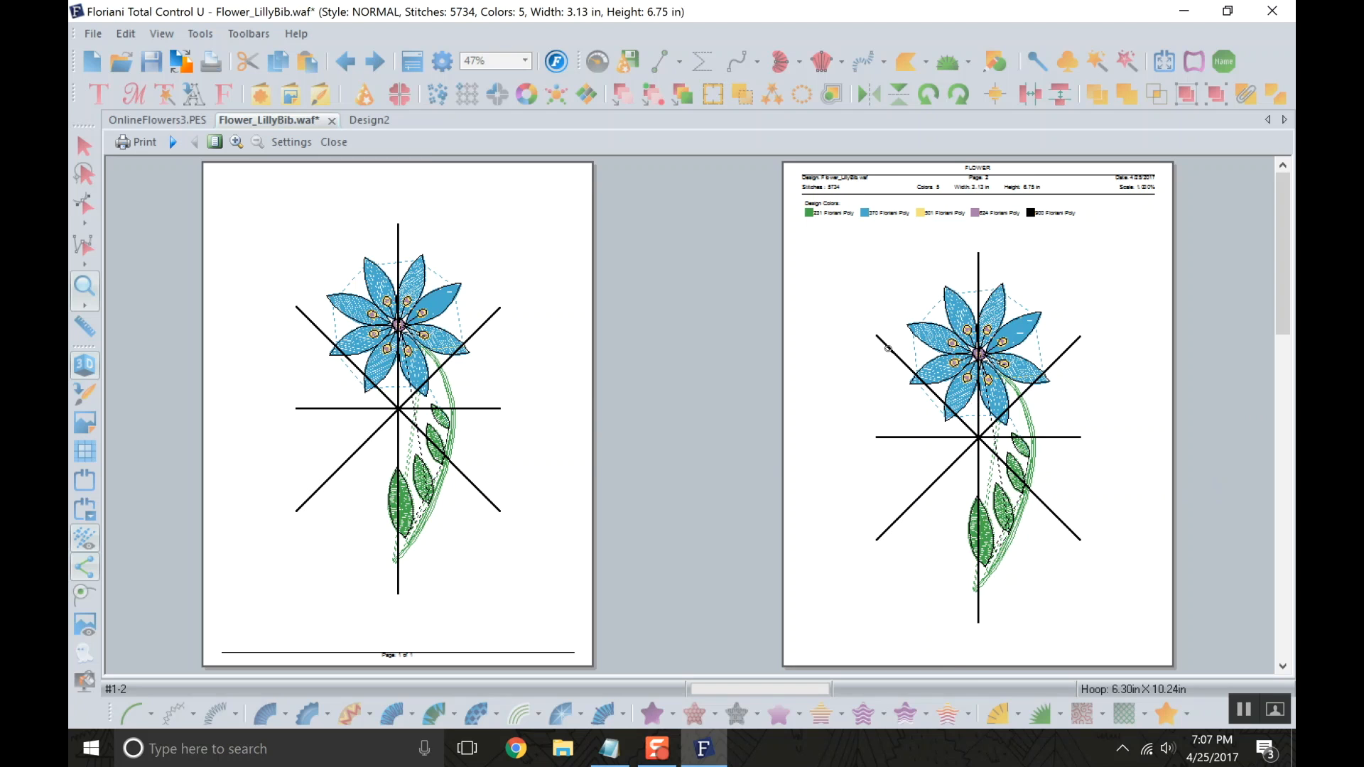
Examine the design information and thread colors on page 2 of the preview, and advance to the Color Analysis page.
left_click(866, 222)
left_click(689, 230)
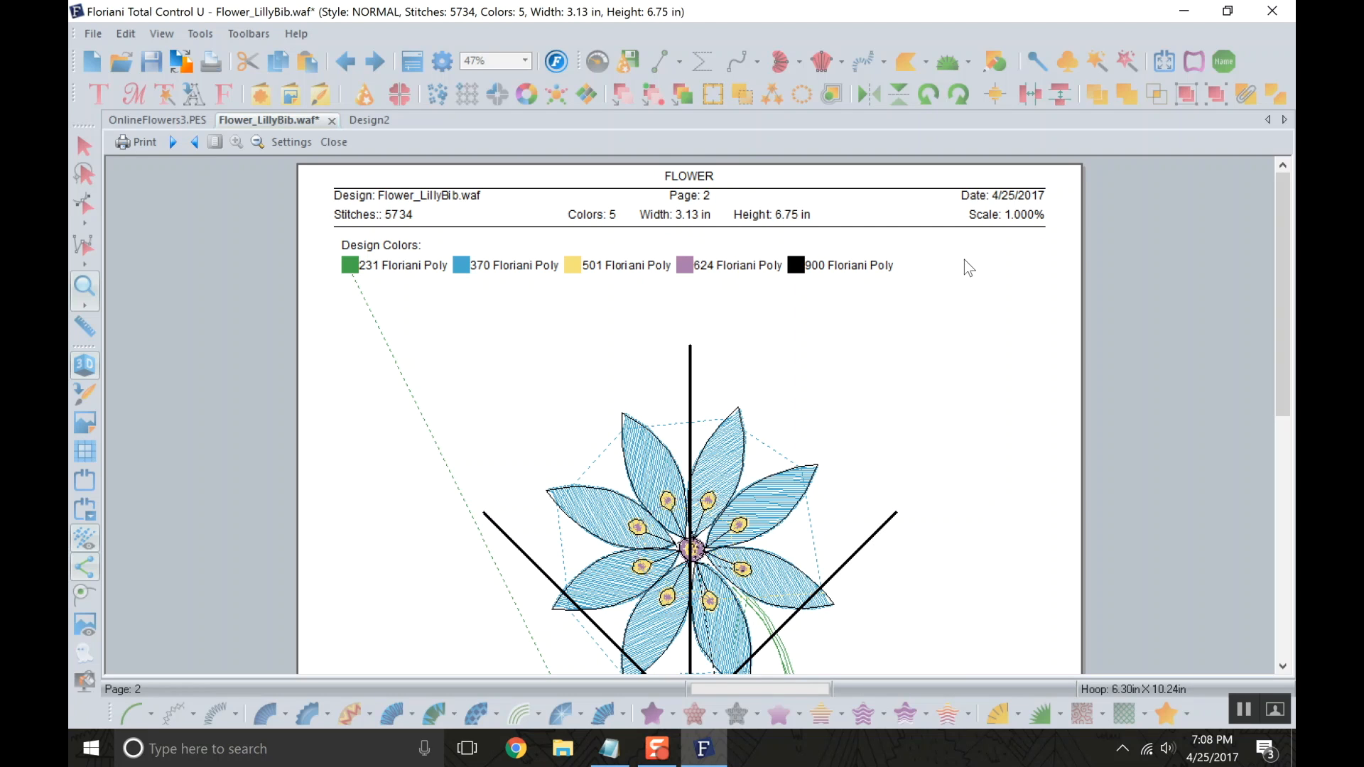
scroll(632, 408, "down", 2)
scroll(645, 401, "up", 2)
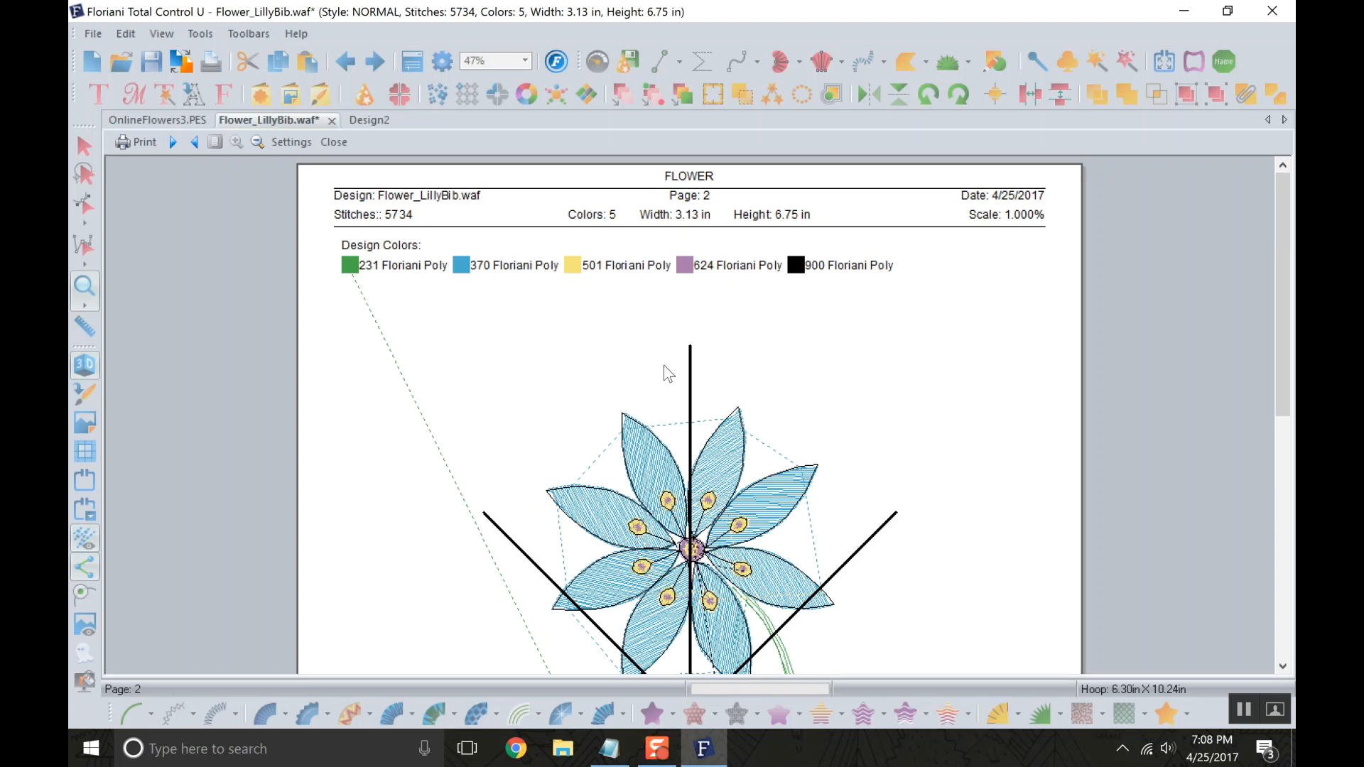
left_click(182, 146)
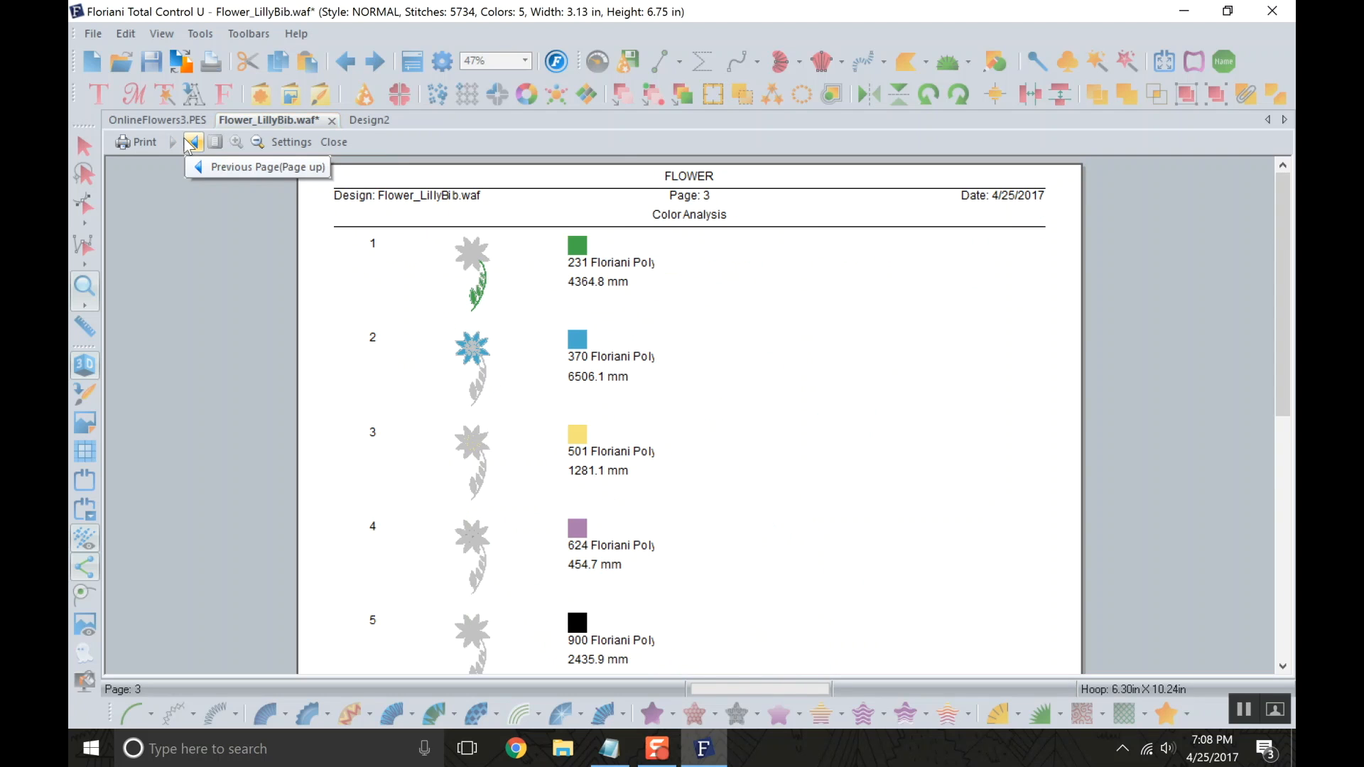
Return to page 1 of the preview and examine the flower template and its crosshairs at different magnifications.
left_click(193, 144)
scroll(535, 325, "down", 5)
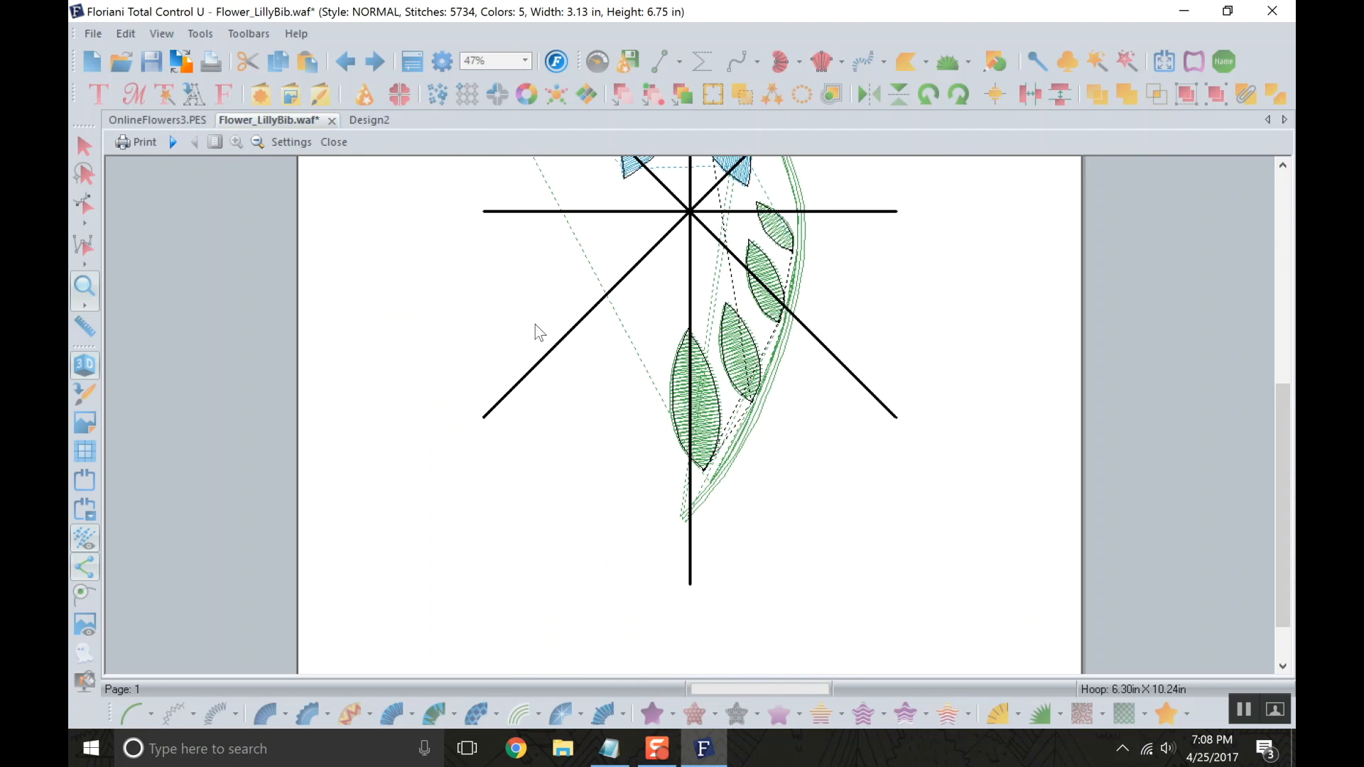
left_click(540, 326)
left_click(443, 398)
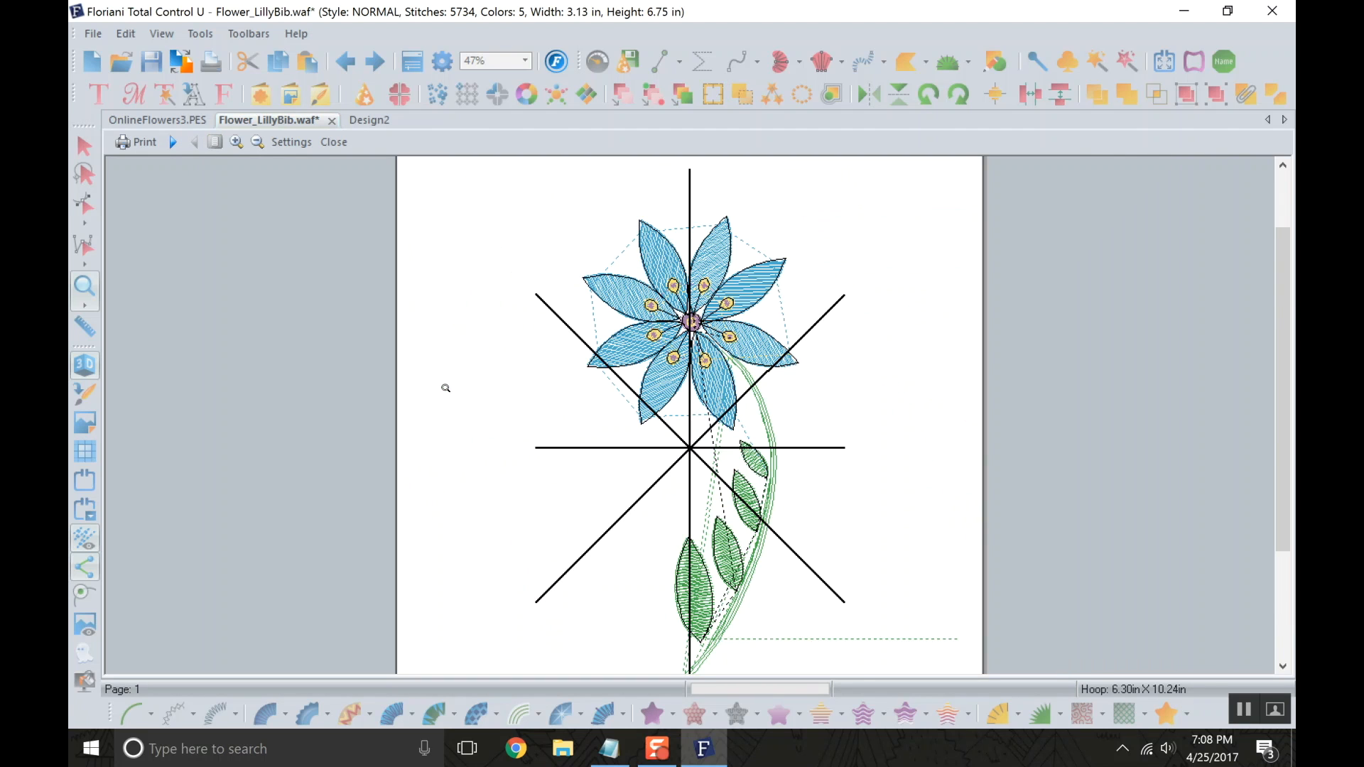
left_click(580, 387)
left_click(507, 438)
left_click(460, 419)
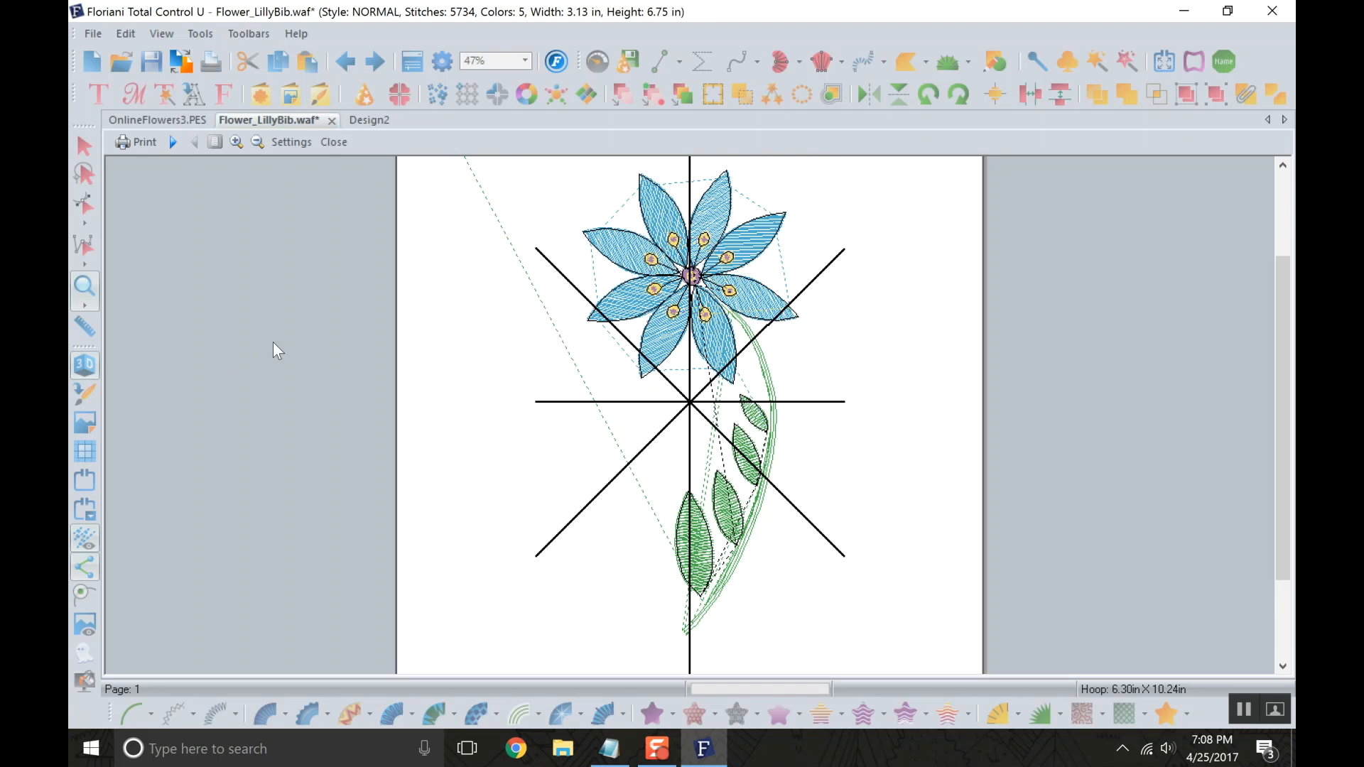
Examine the Color Analysis on page 3, checking each thread color's stitching area and thread length.
left_click(181, 142)
left_click(181, 142)
scroll(600, 332, "up", 3)
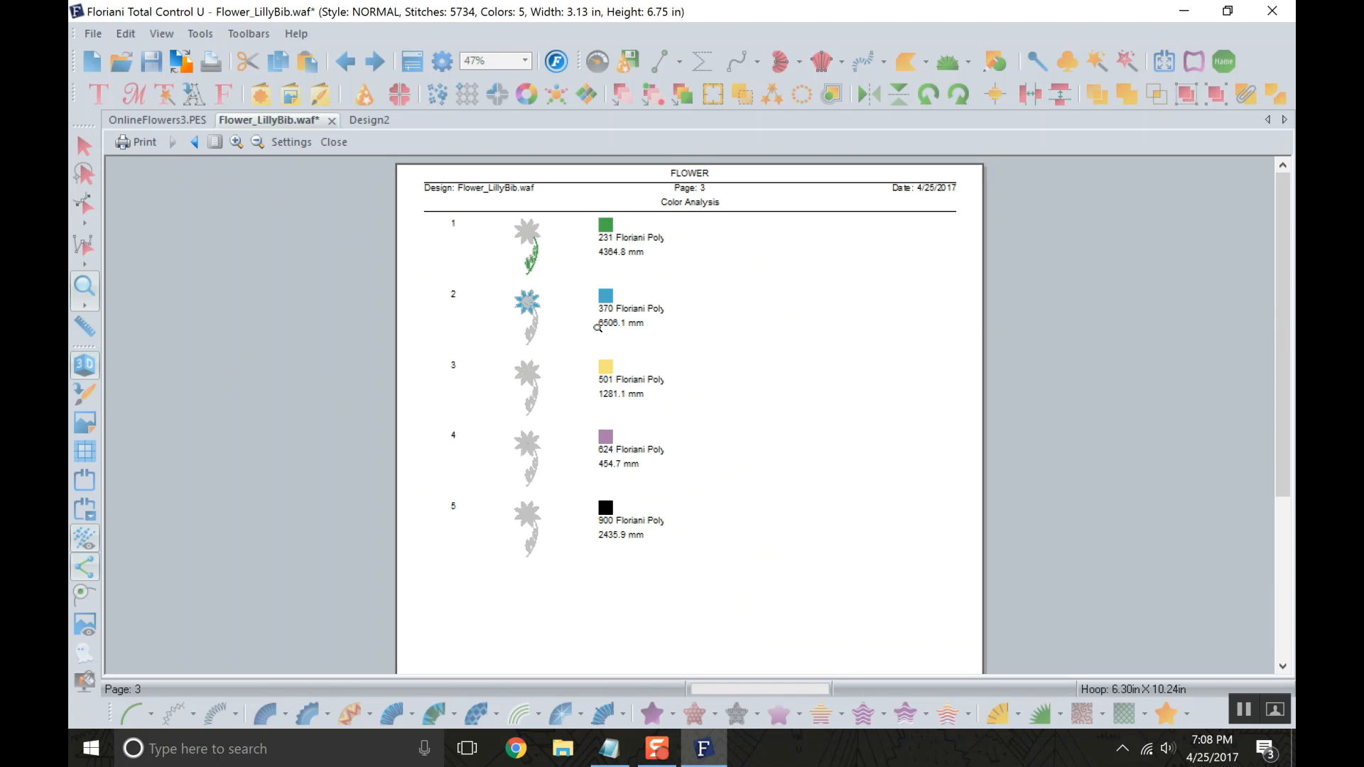
left_click(529, 280)
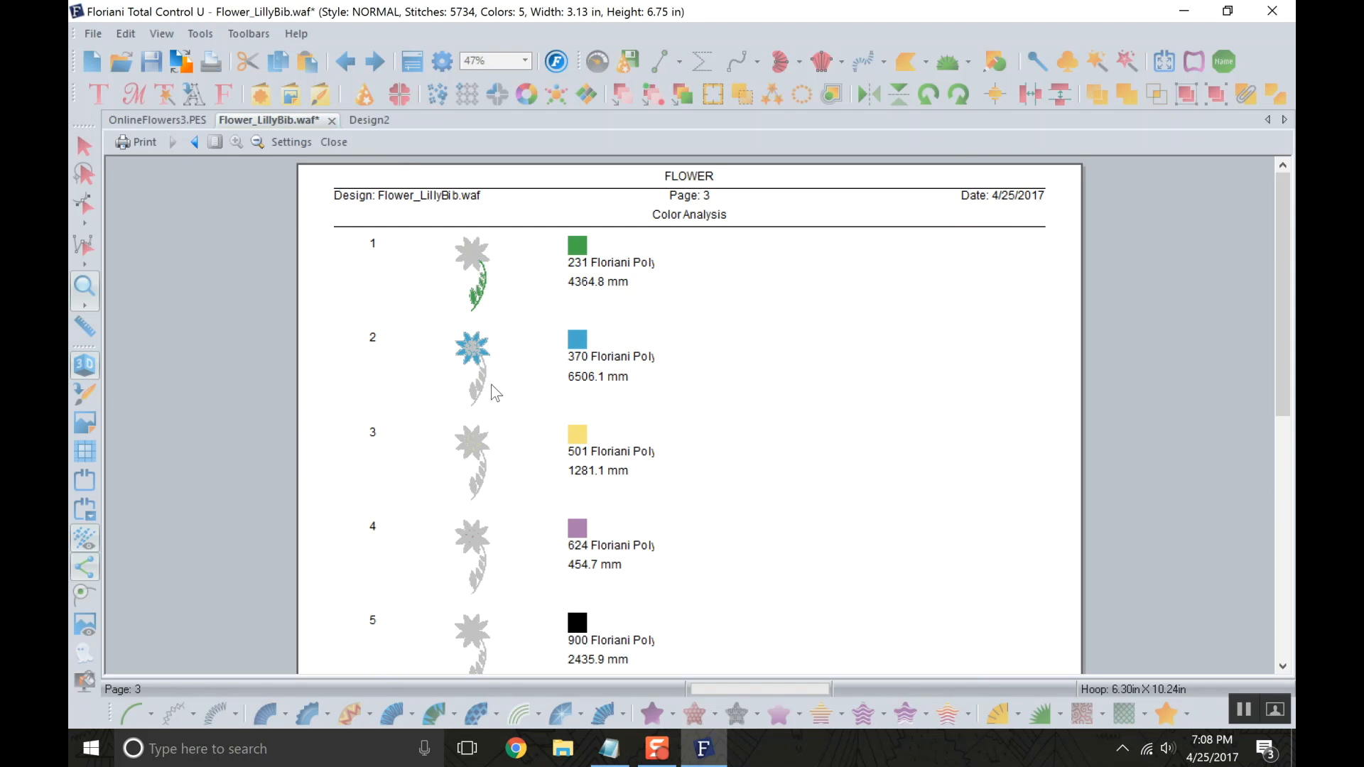
scroll(484, 400, "down", 5)
scroll(477, 415, "up", 3)
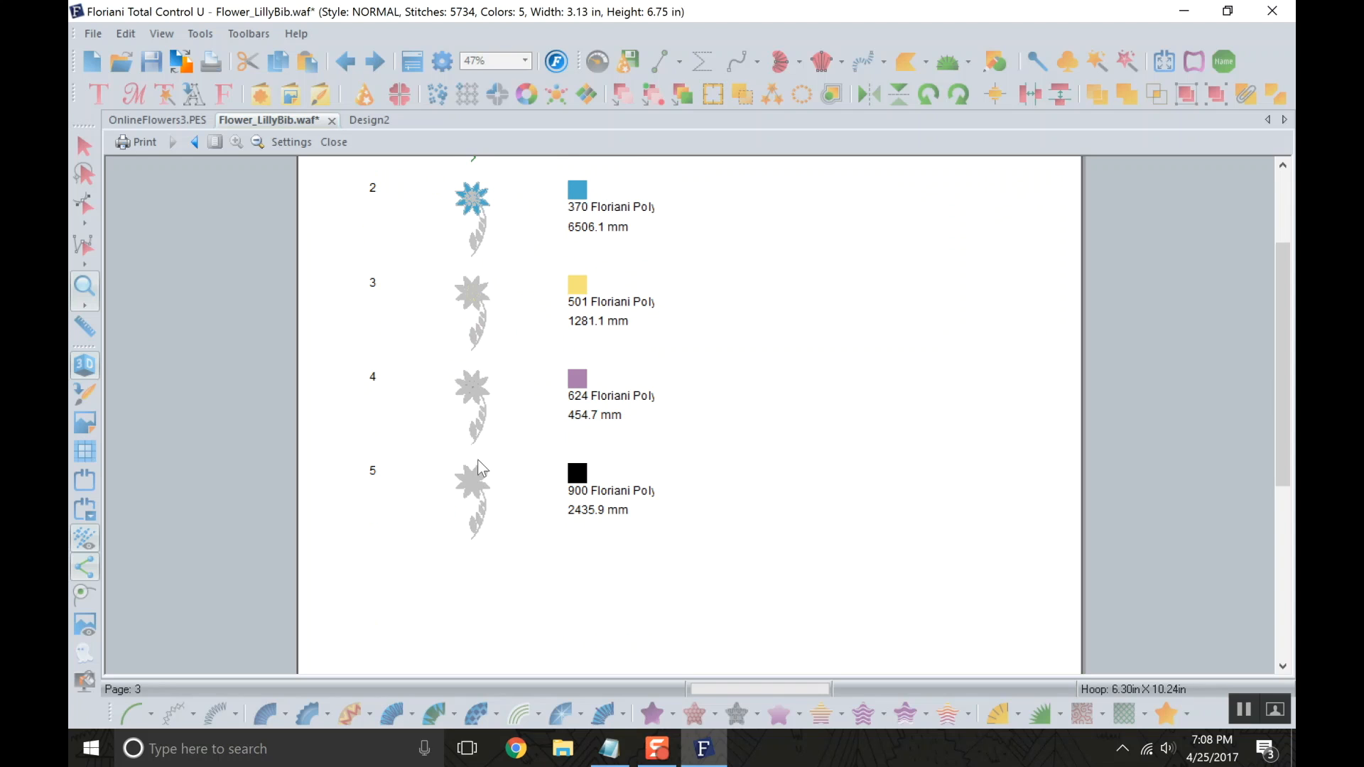
scroll(488, 407, "up", 2)
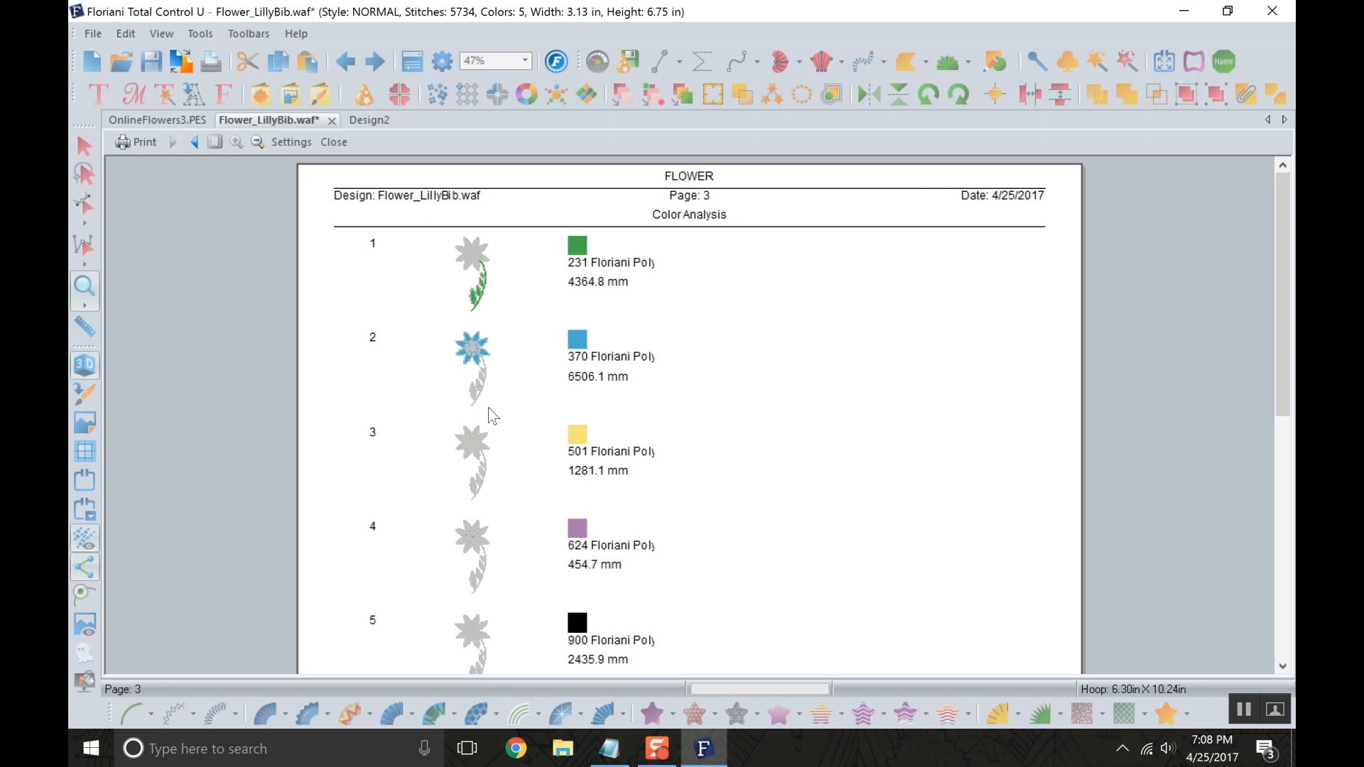
left_click(789, 349)
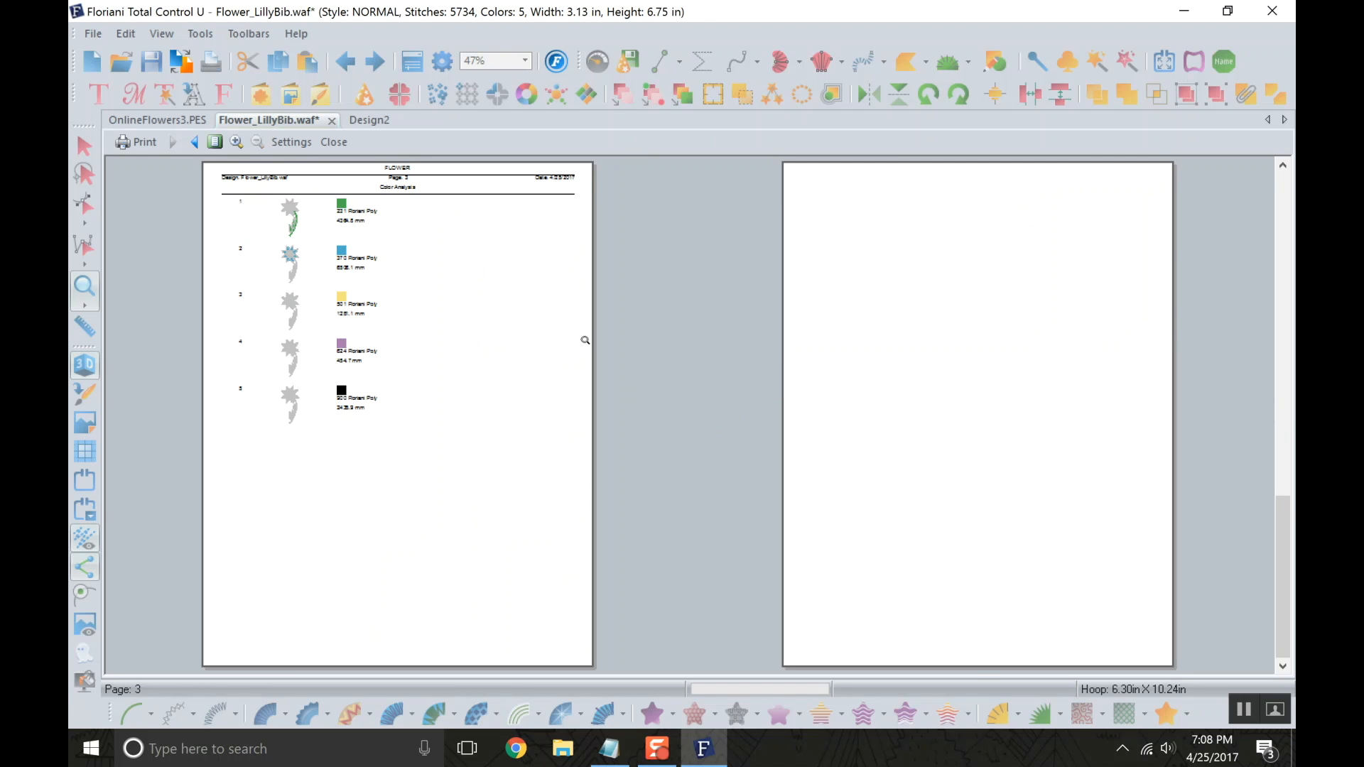
left_click(629, 385)
left_click(739, 444)
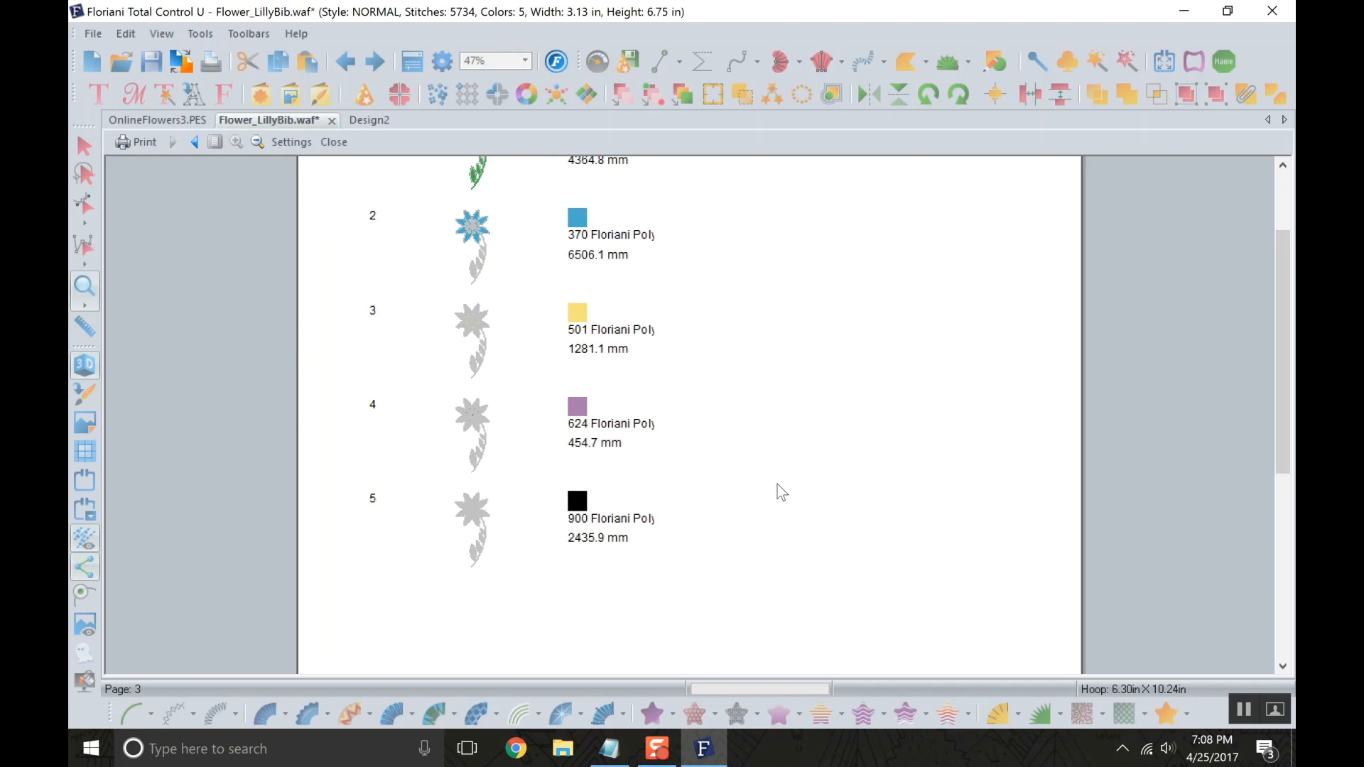